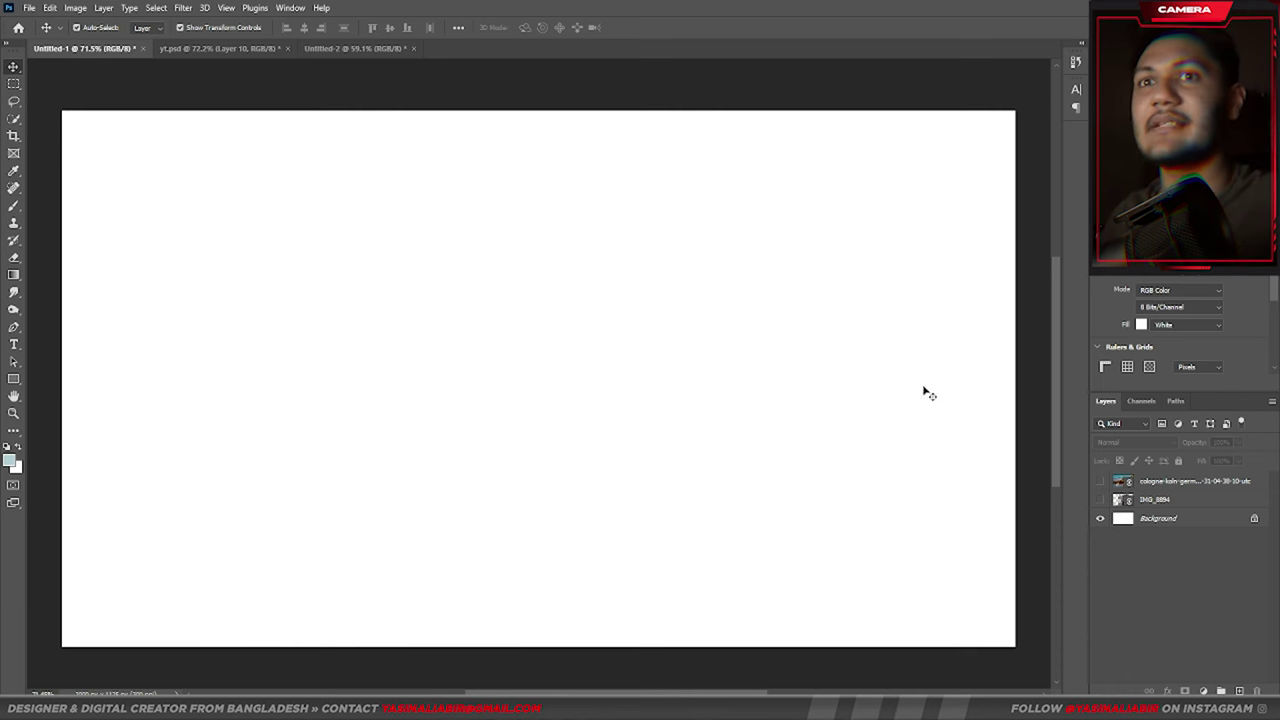
Make the man's bridge photo layer IMG_8894 visible and select it
left_click(1101, 500)
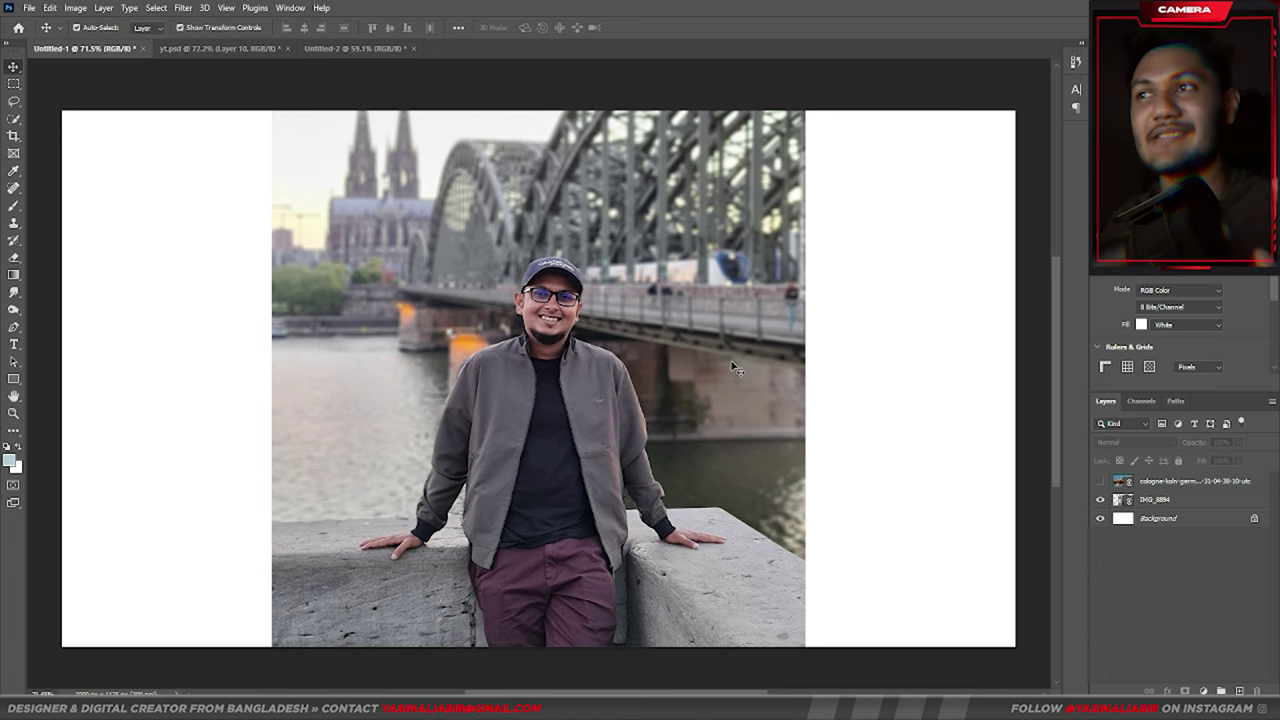
left_click(645, 370)
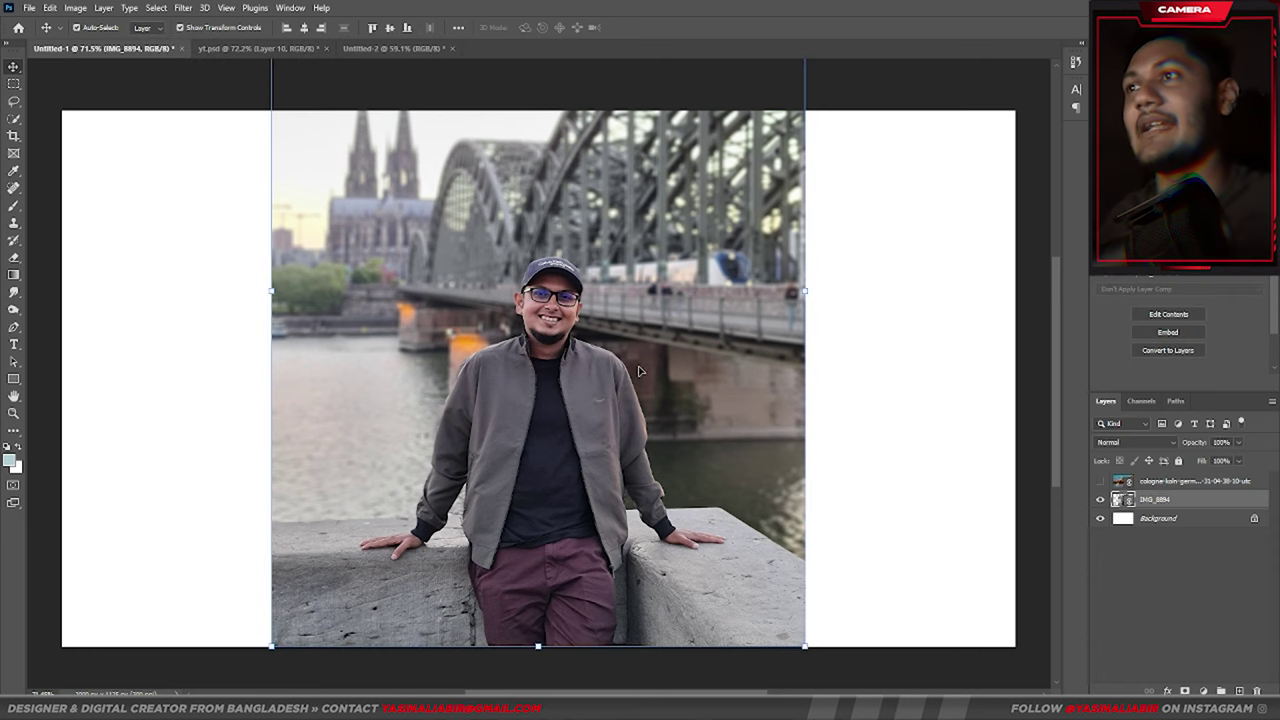
scroll(645, 370, "down", 1)
scroll(645, 370, "up", 2)
scroll(721, 385, "down", 1)
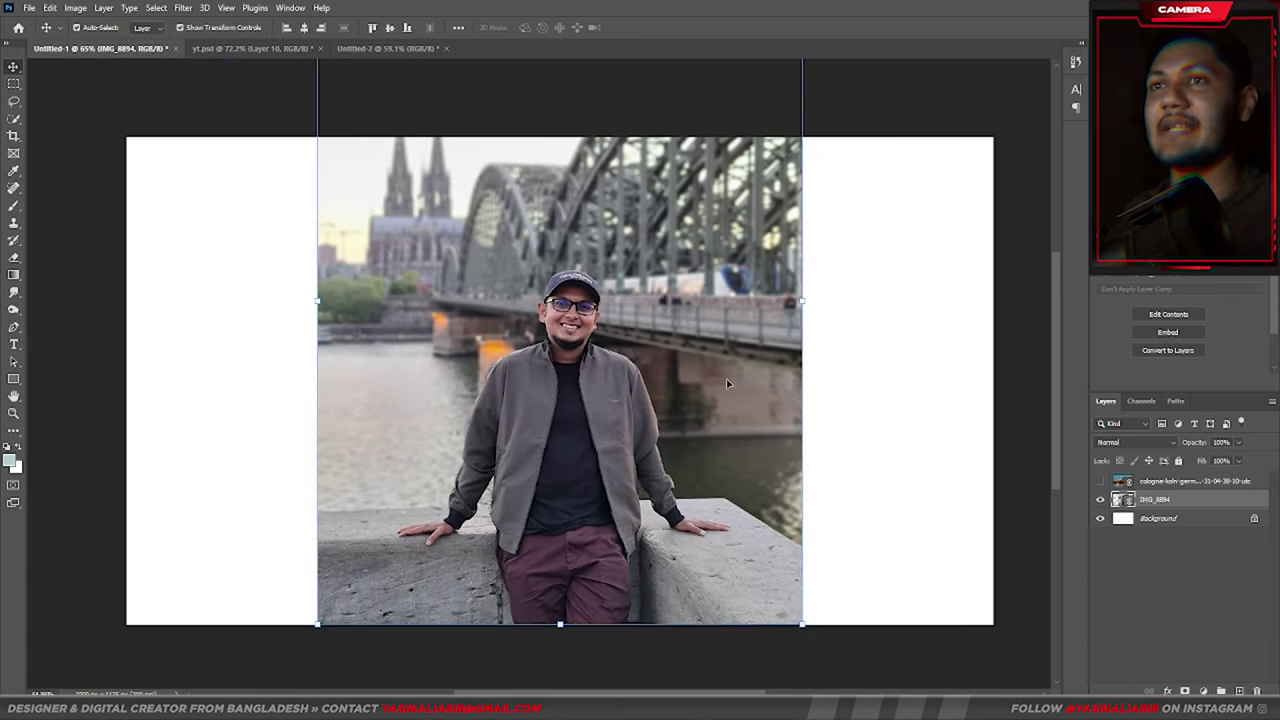
left_click(914, 423)
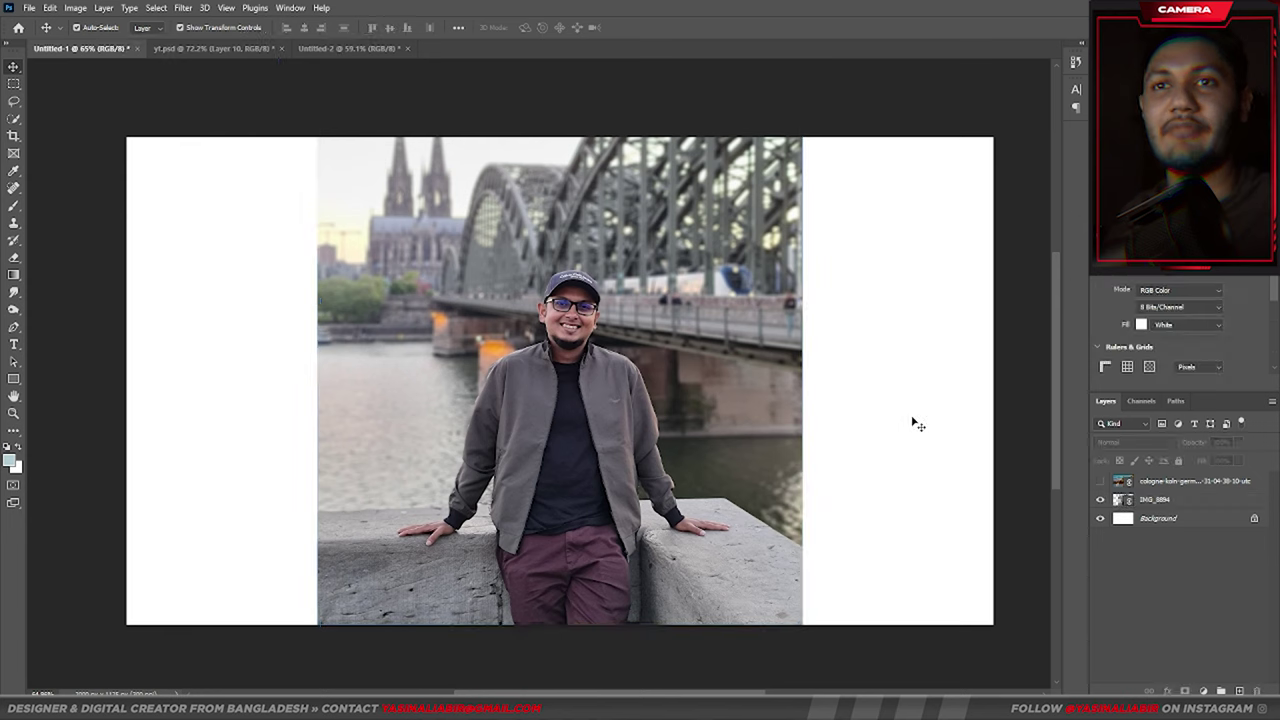
Show the sunset Cologne layer and shift it down and to the right
left_click(1101, 482)
left_click(987, 447)
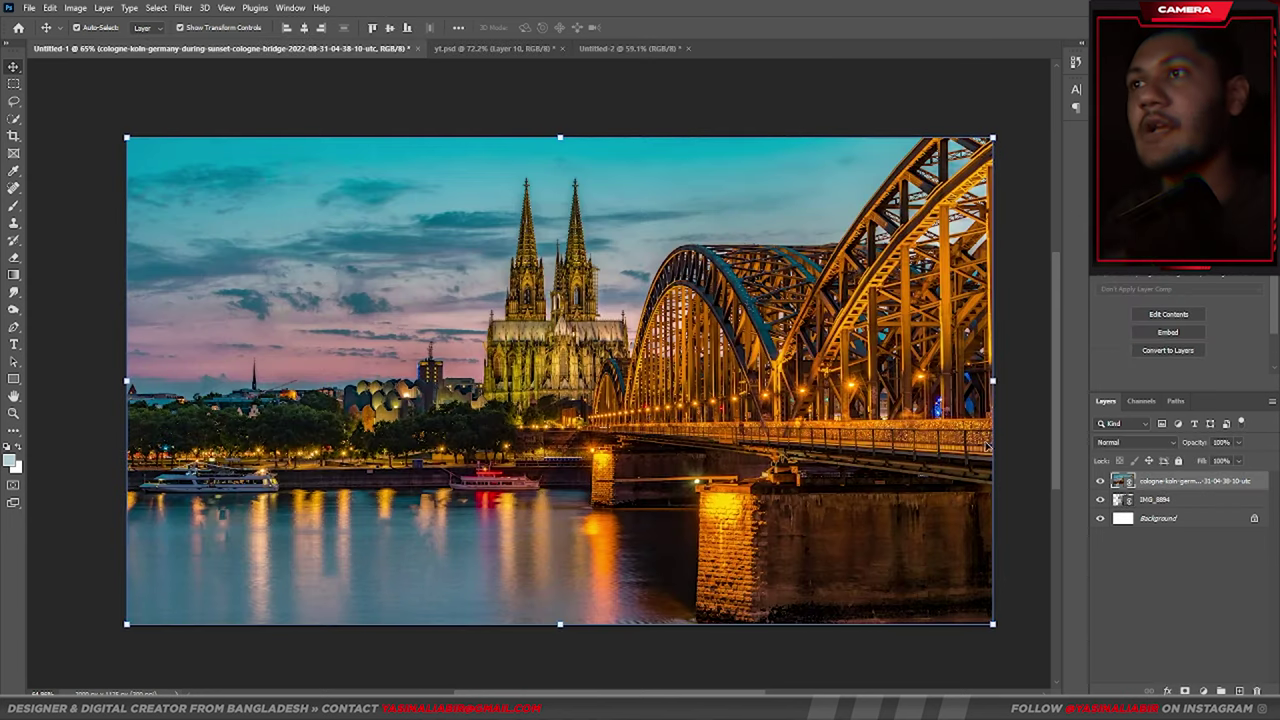
scroll(655, 355, "down", 1)
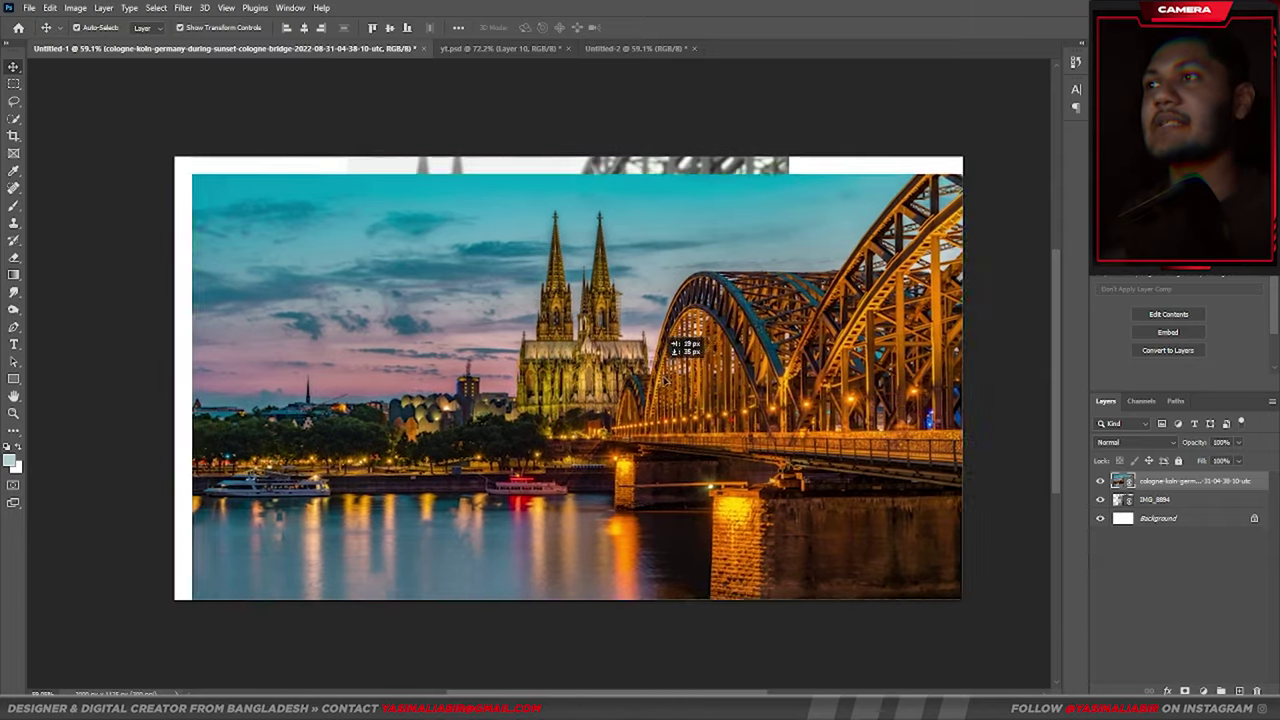
left_click_drag(1005, 453, 1034, 491)
Toggle the Cologne layer to compare, leaving it hidden with the man's layer selected
left_click(1101, 483)
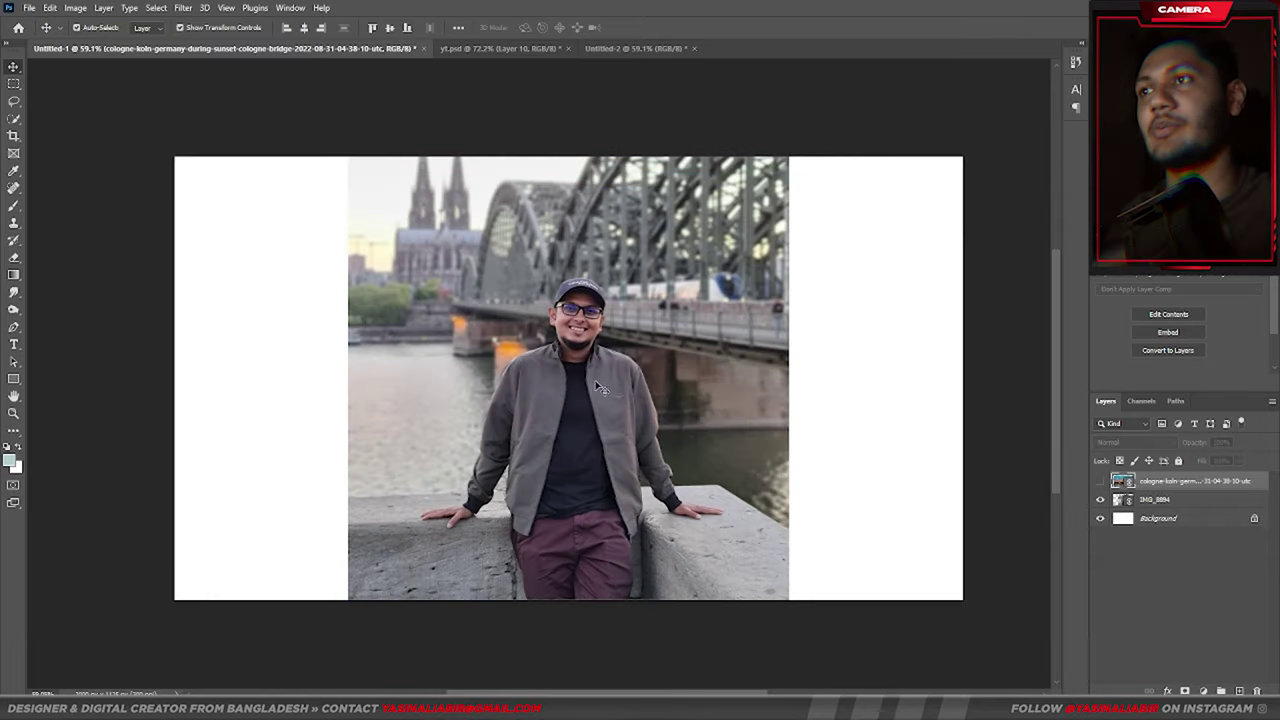
left_click(600, 385)
left_click(1101, 481)
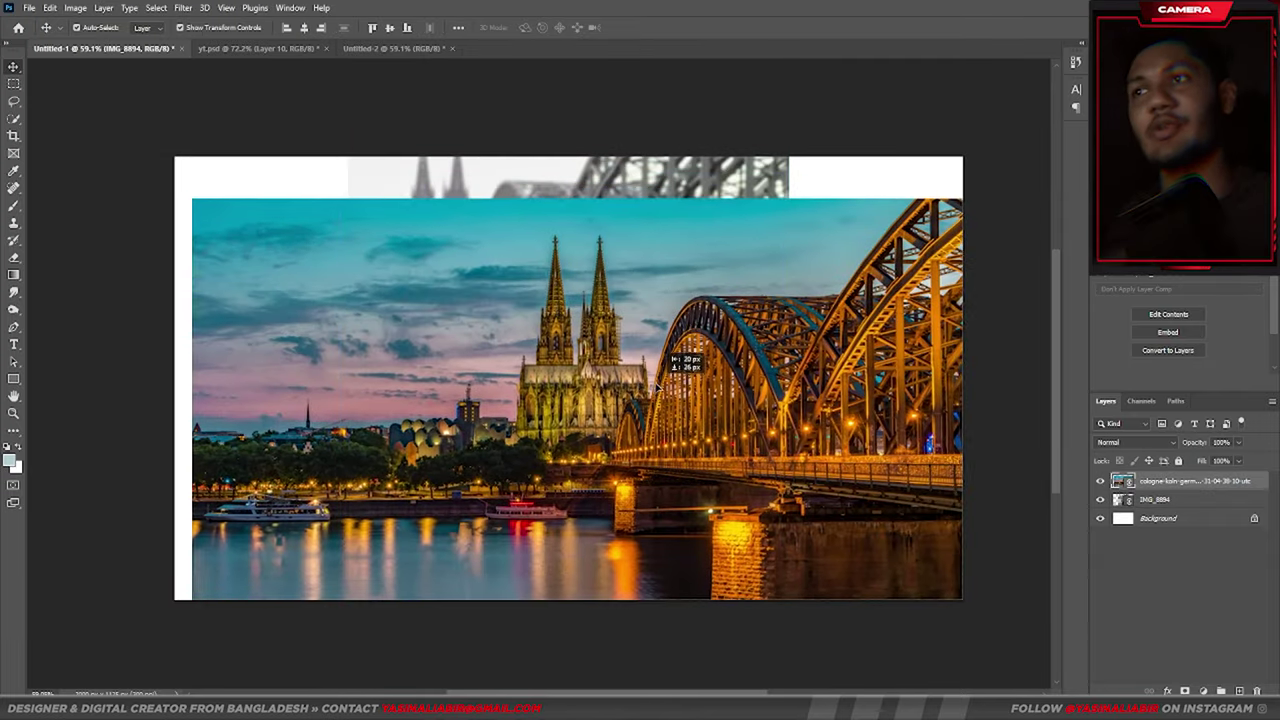
left_click(660, 383)
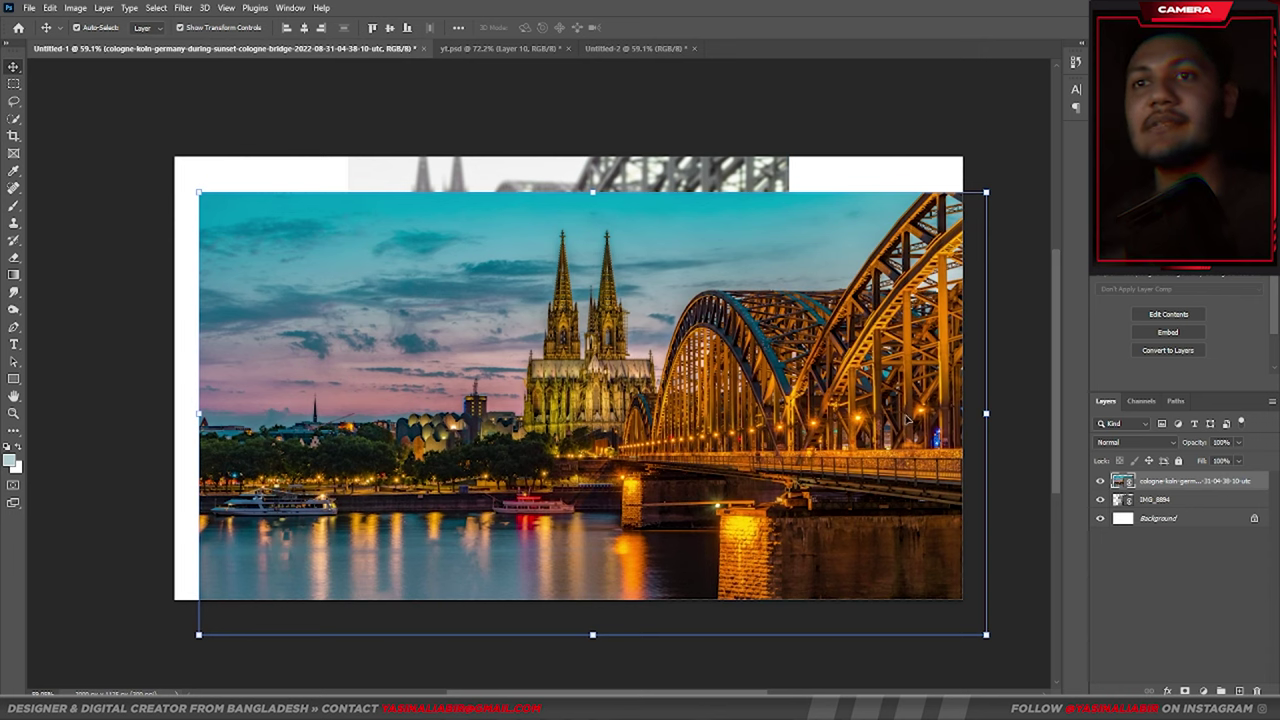
left_click(1101, 482)
left_click(669, 403)
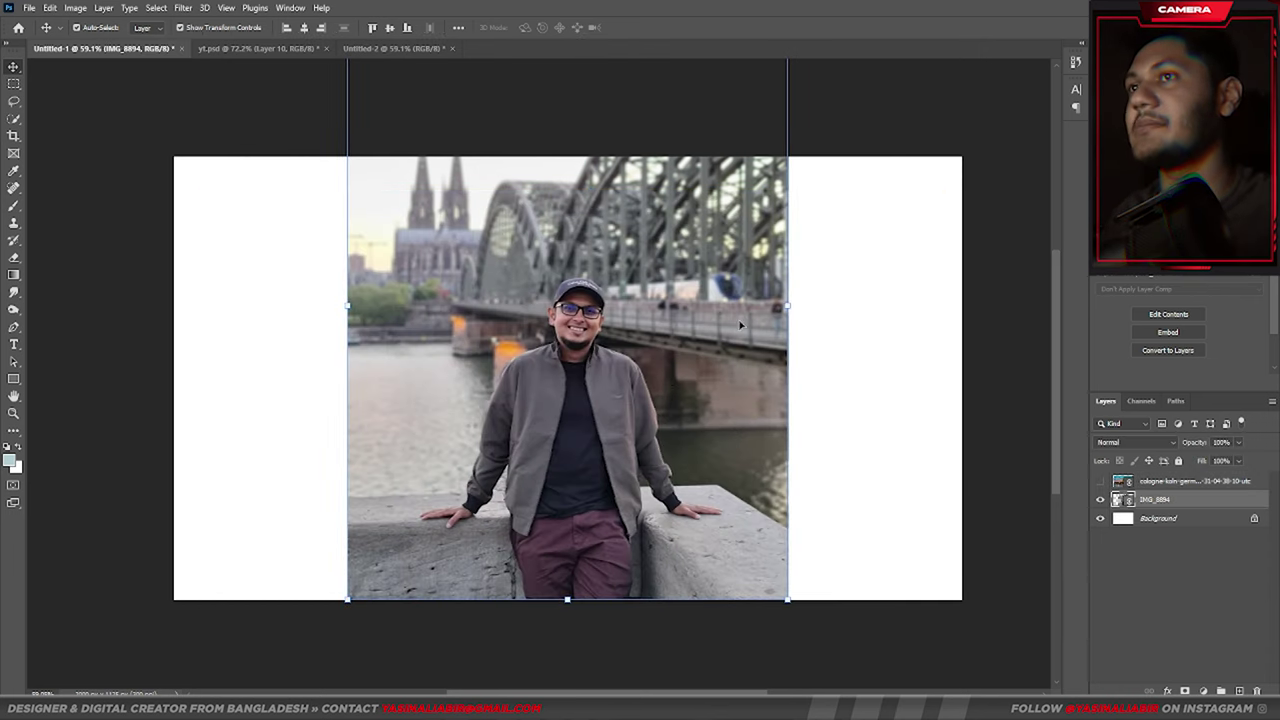
Free-transform the man's photo larger so it fills the canvas height
mouse_move(789, 310)
left_mouse_down()
mouse_move(636, 367)
mouse_move(676, 392)
left_mouse_up()
left_click(660, 27)
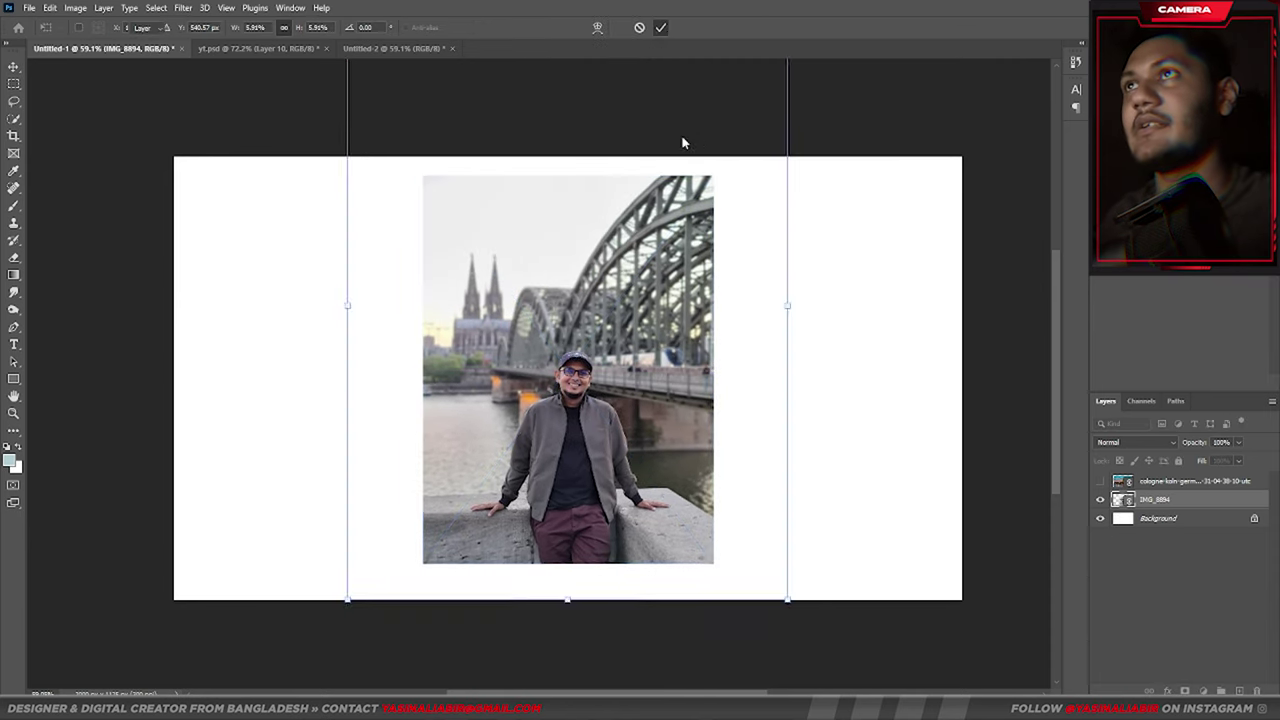
left_click(630, 343)
key("ctrl+t")
left_click_drag(562, 563, 566, 600)
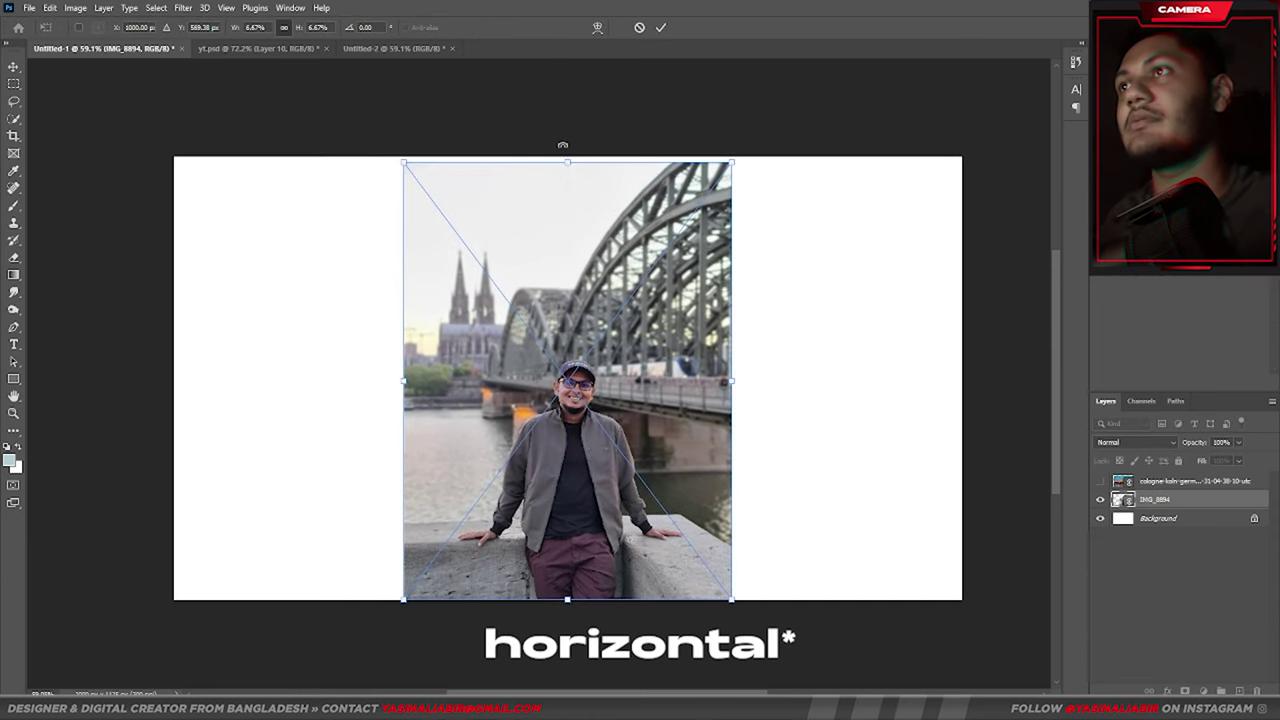
left_click_drag(563, 145, 567, 60)
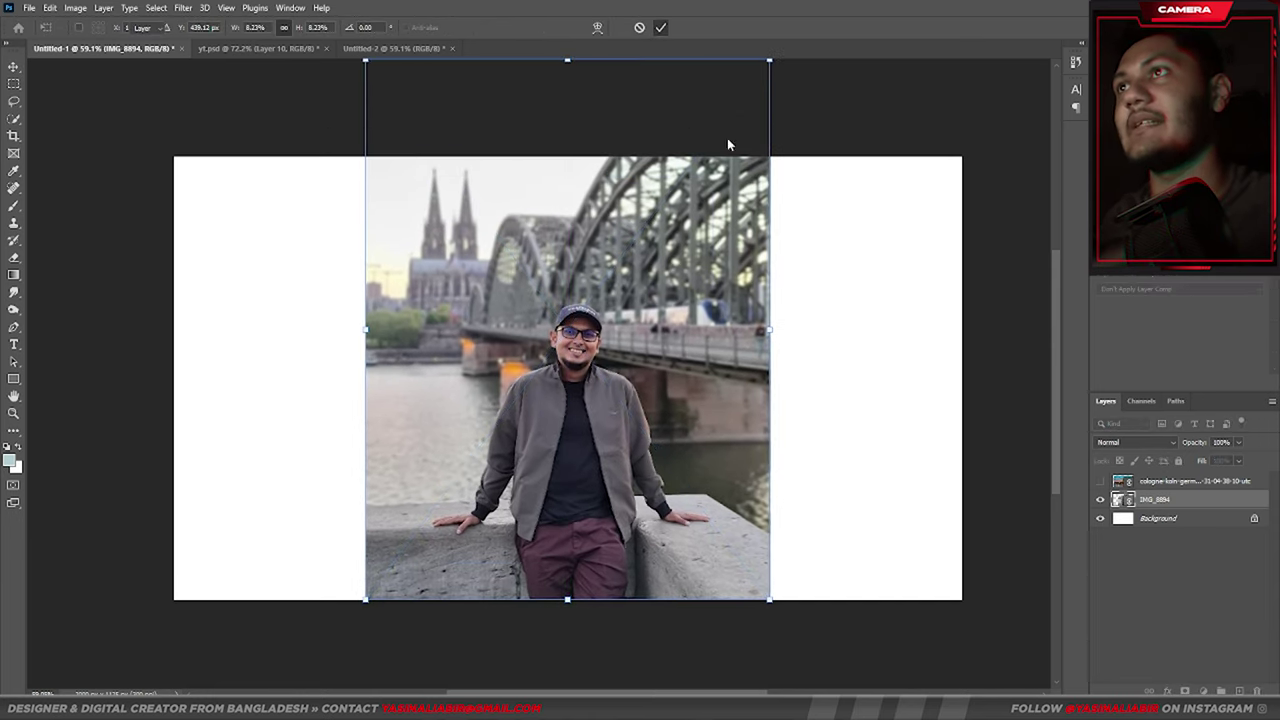
key("Return")
Draw a rectangular marquee over the blank white area at lower left
left_click(1190, 351)
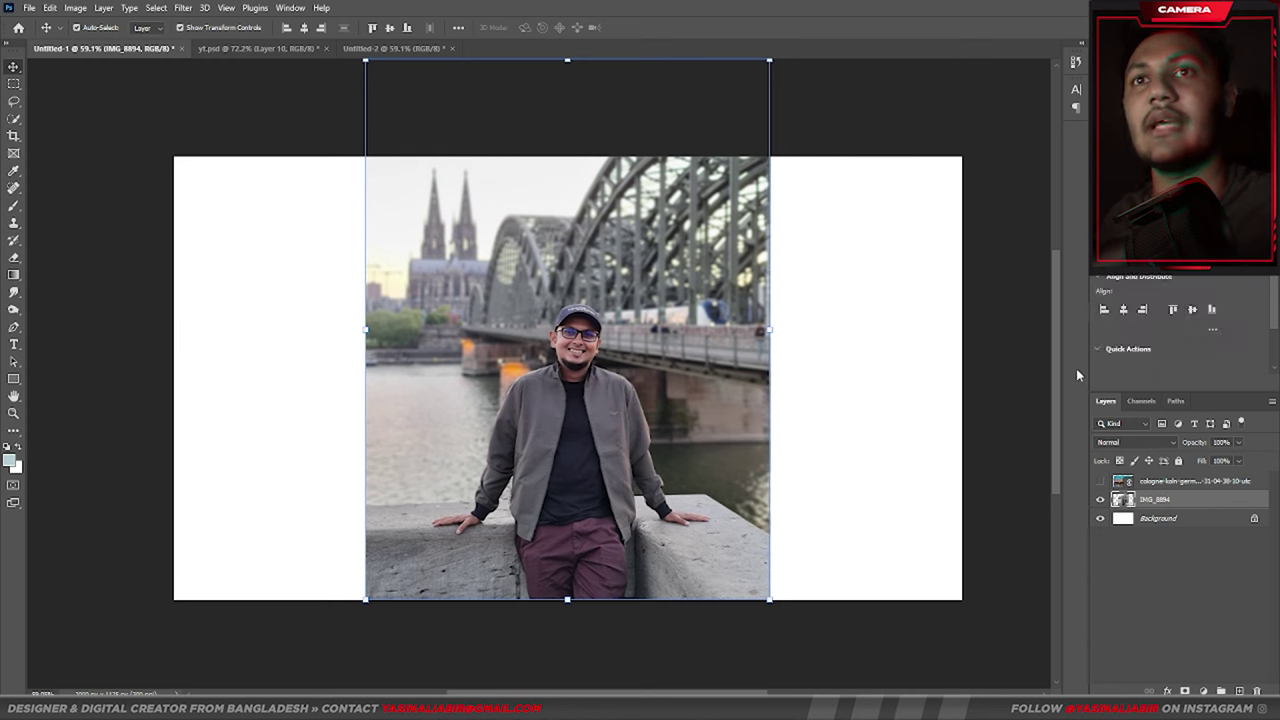
left_click(15, 85)
mouse_move(175, 383)
left_mouse_down()
mouse_move(334, 443)
mouse_move(428, 600)
left_mouse_up()
Fill the lower-left selection using Content-Aware contents
right_click(347, 520)
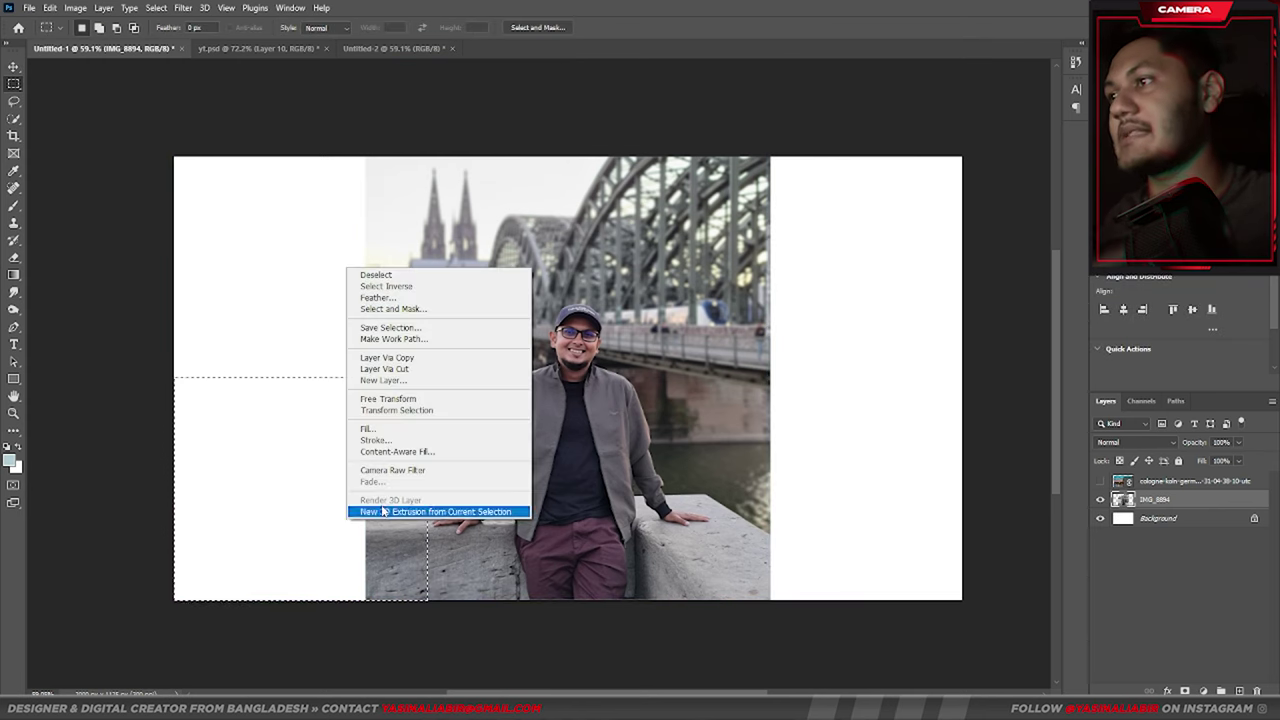
left_click(375, 428)
left_click(650, 180)
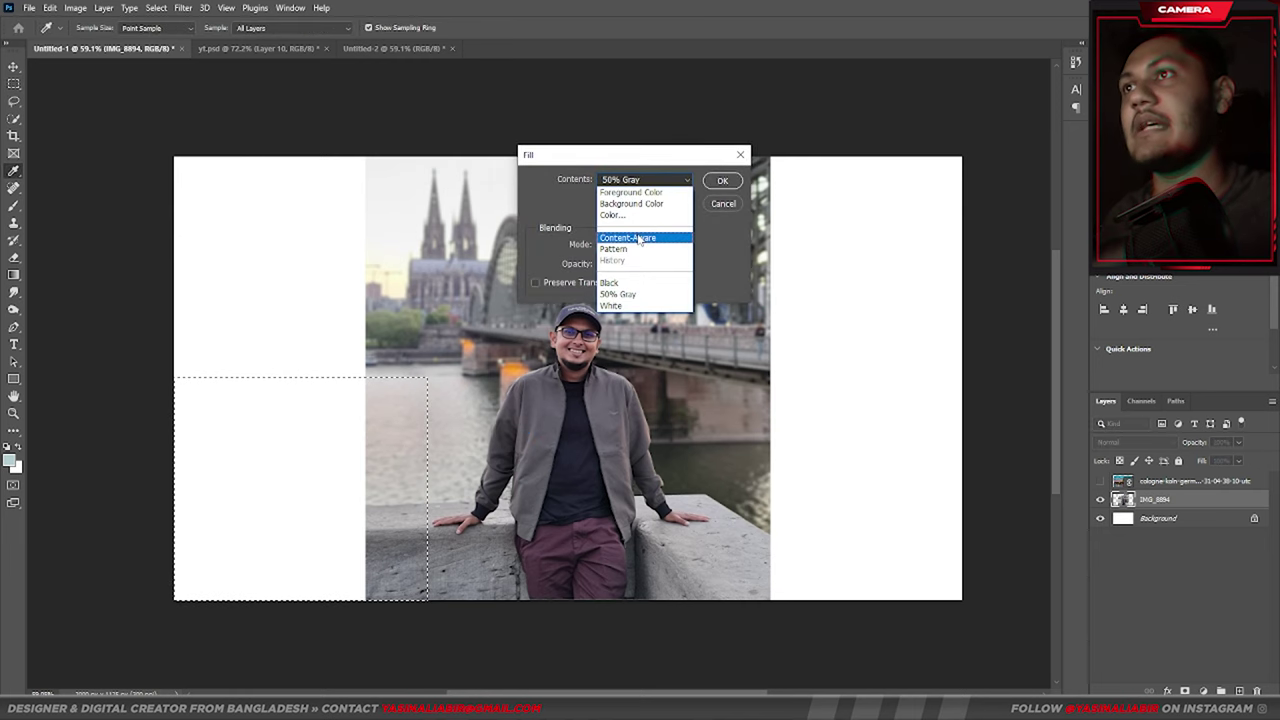
left_click(614, 240)
left_click(722, 180)
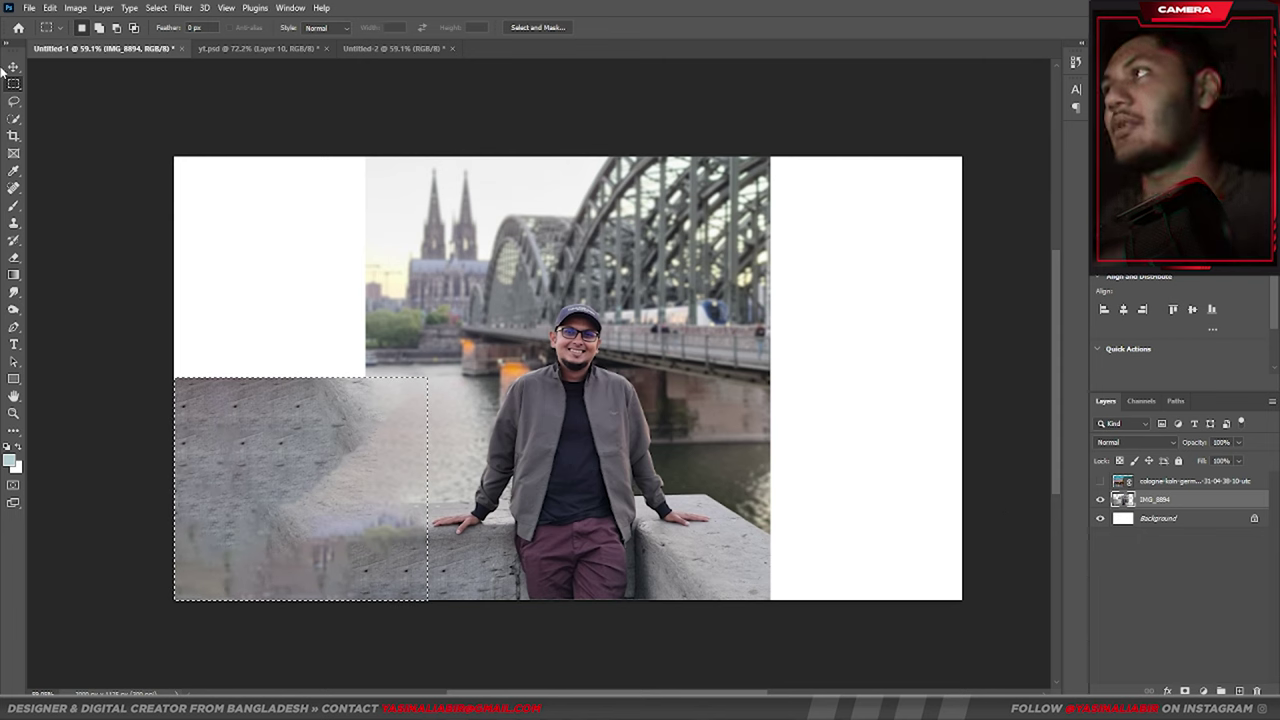
Undo the content-aware fill and switch over to the browser
left_click(13, 101)
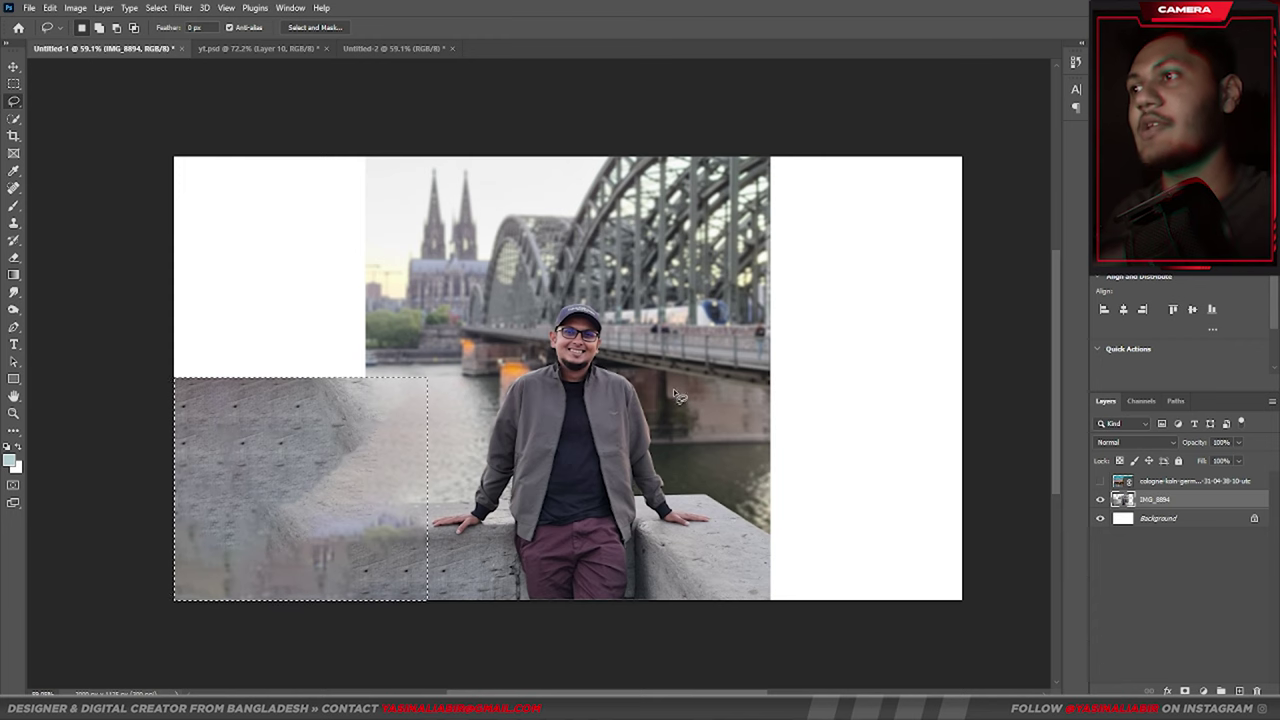
key("ctrl+z")
scroll(608, 397, "up", 1)
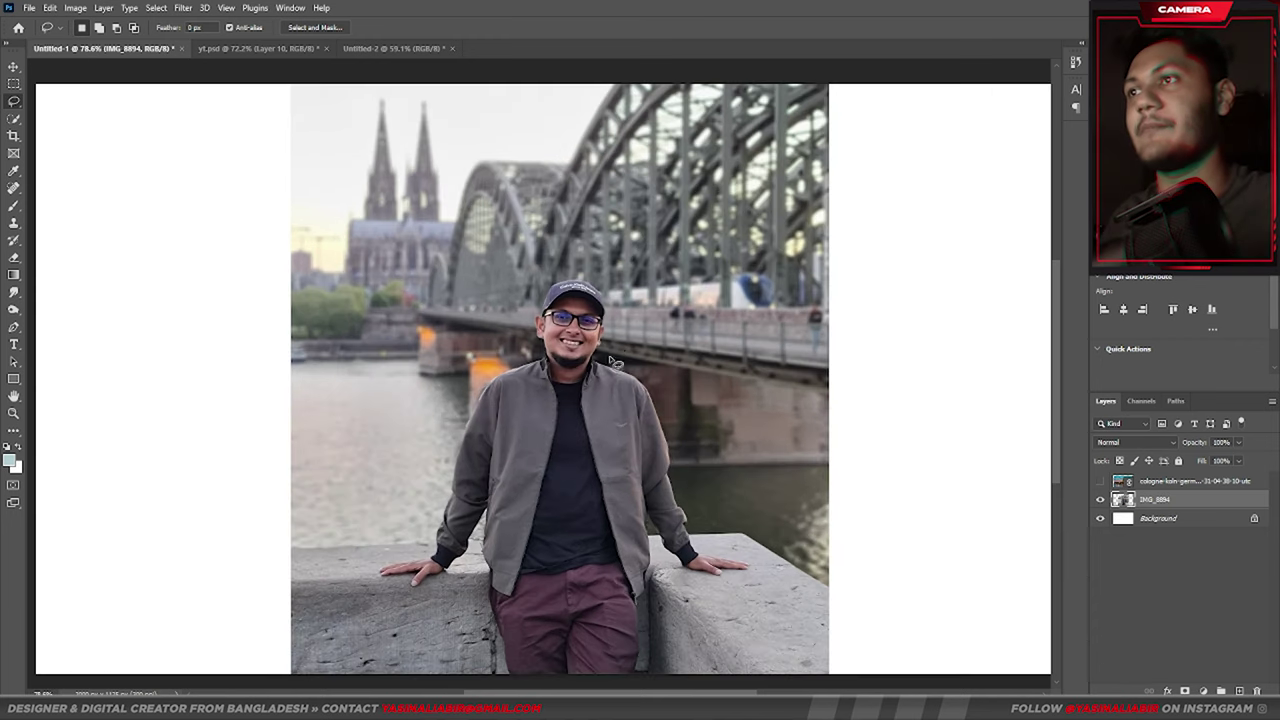
scroll(606, 345, "down", 1)
scroll(606, 345, "down", 2)
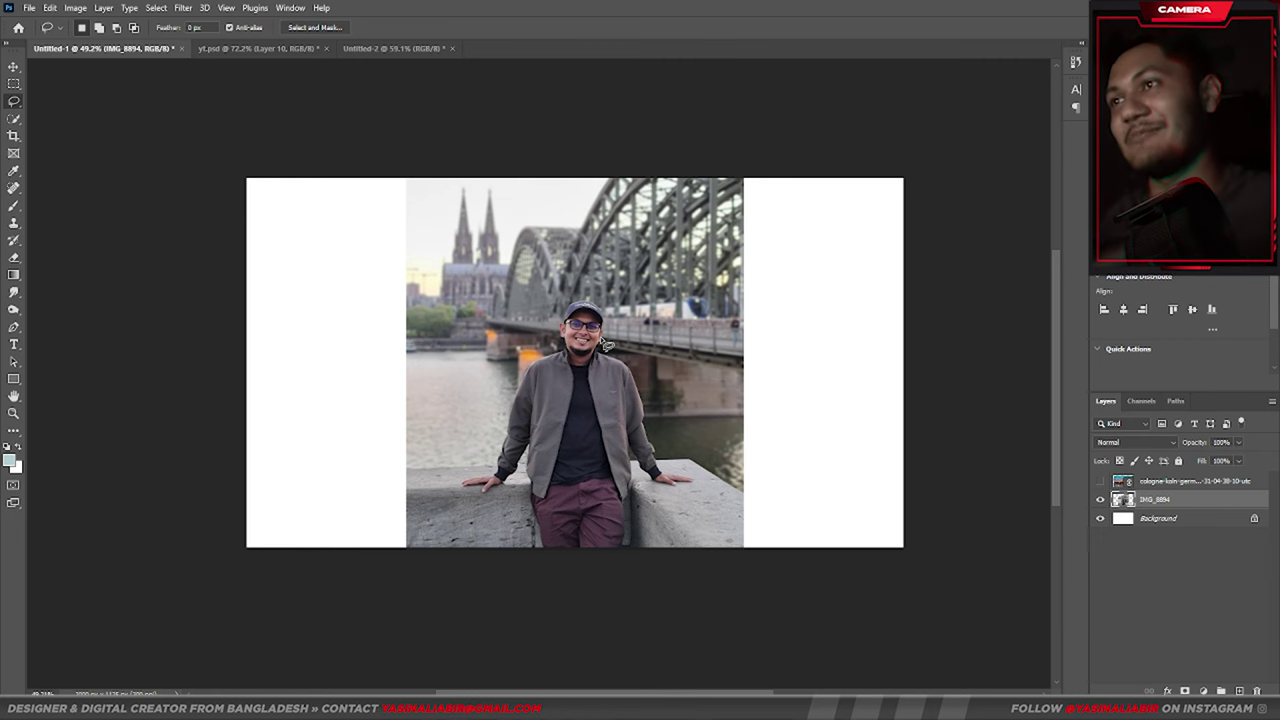
scroll(630, 403, "up", 2)
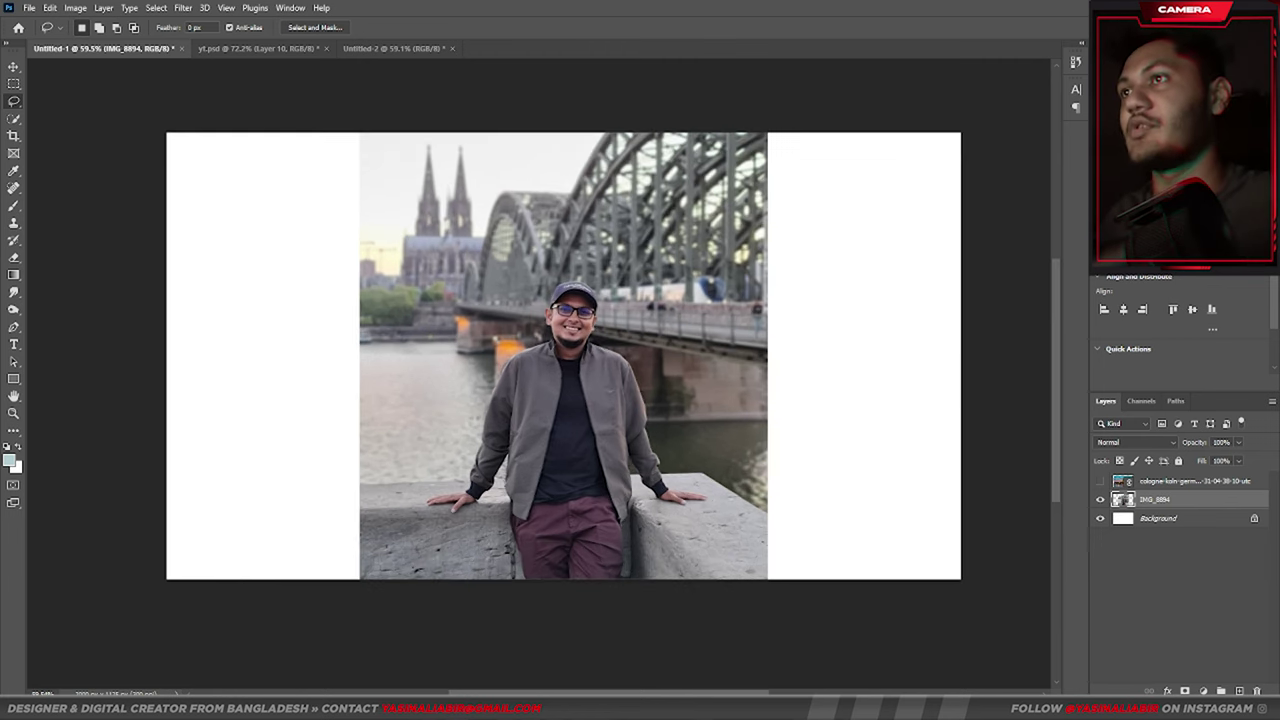
left_click(558, 710)
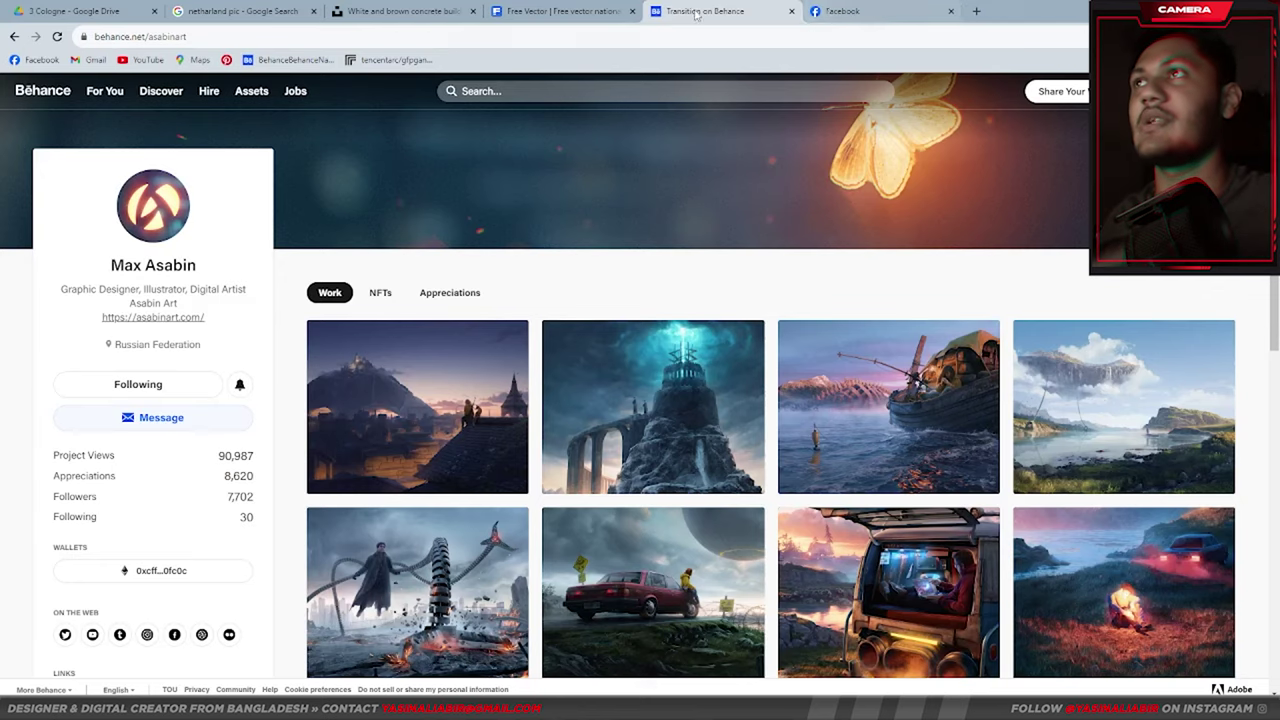
Search Google for 'adobe firefly' and open Firefly's Generative fill tool
key("ctrl+t")
type("adobe ")
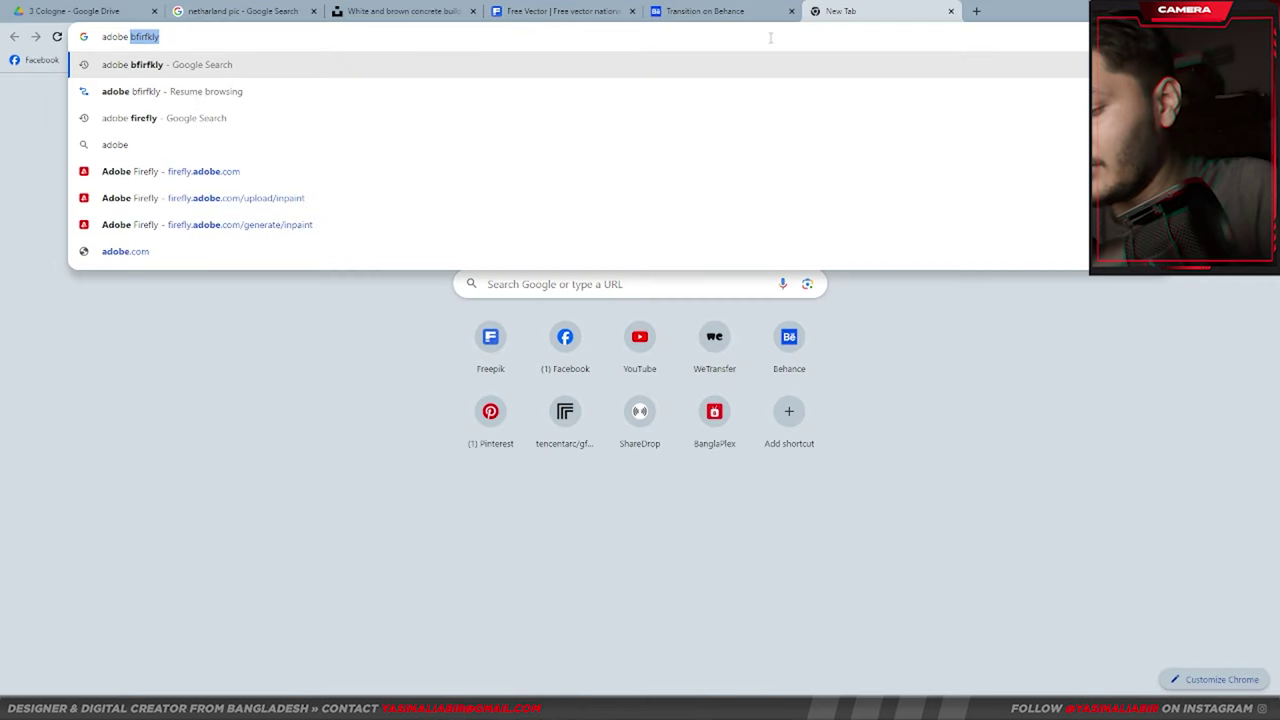
type("firefly")
key("Return")
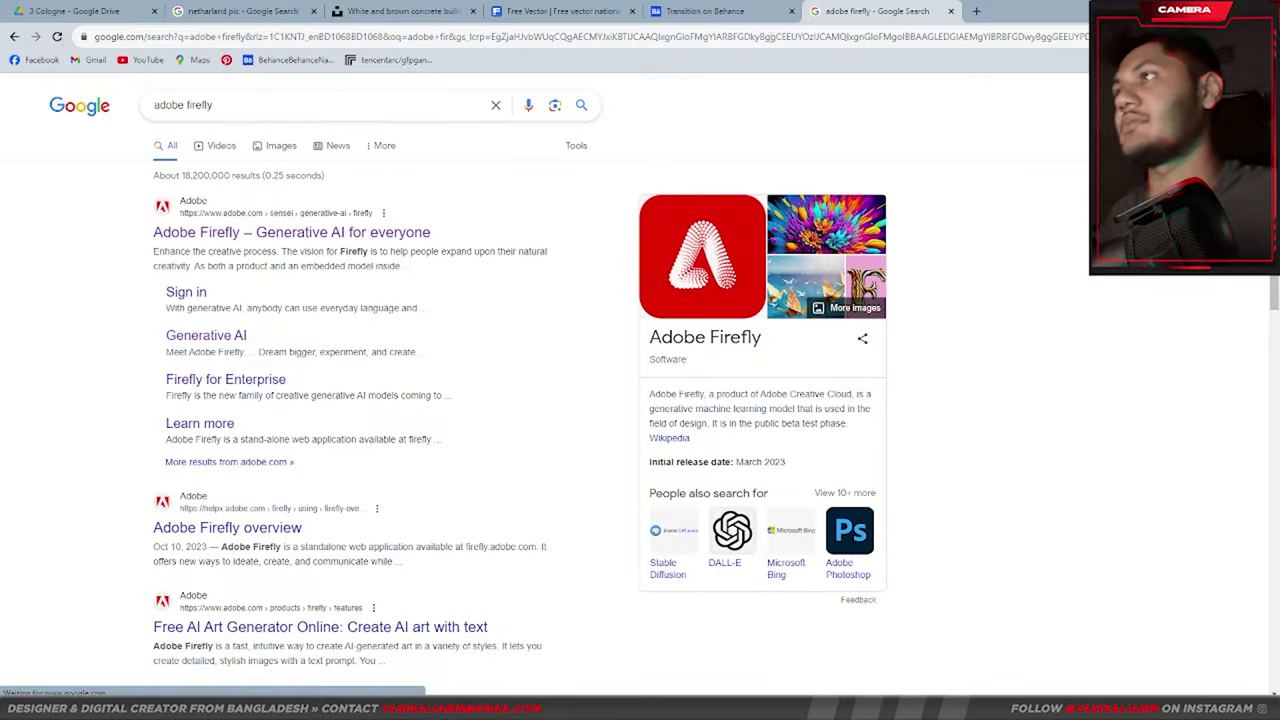
left_click(222, 232)
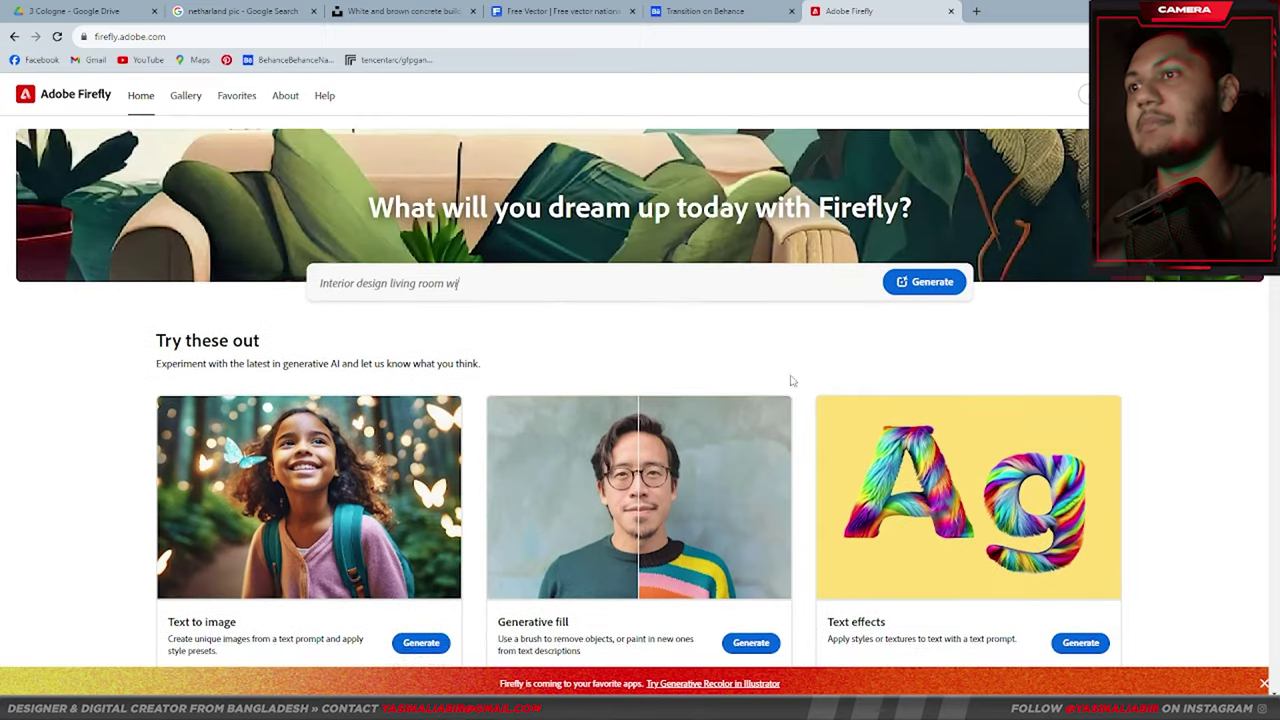
scroll(790, 380, "down", 2)
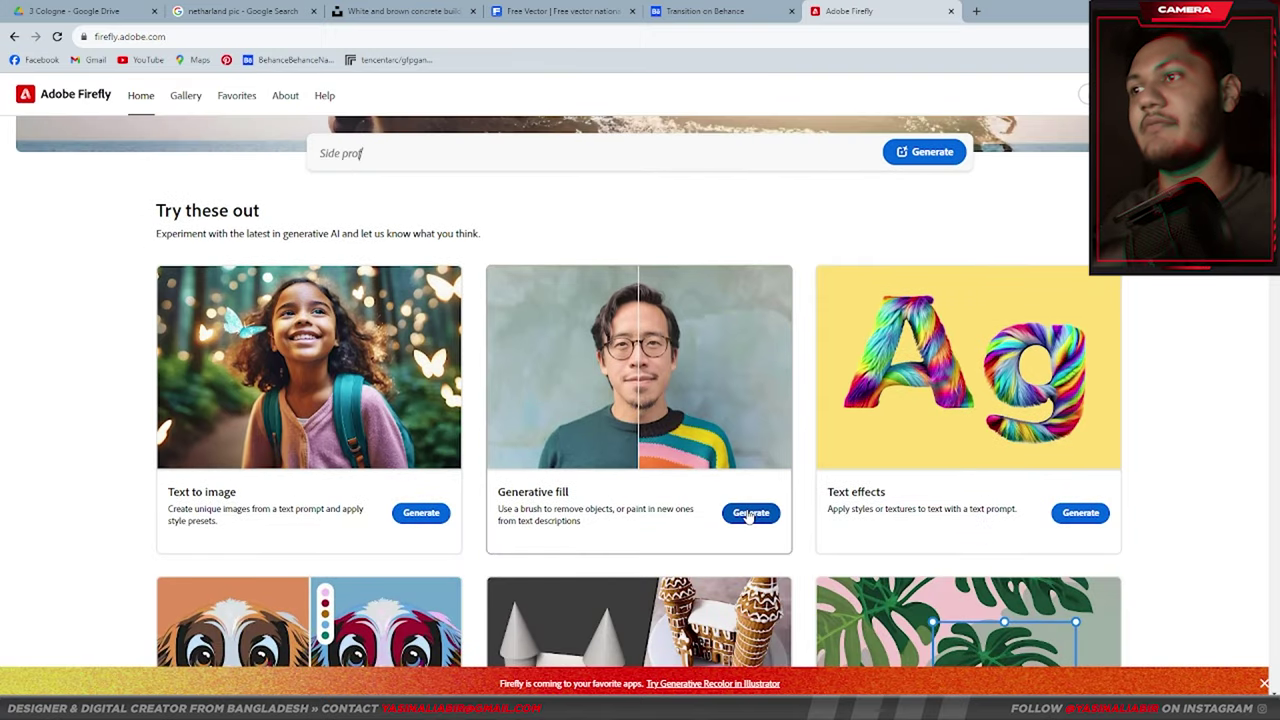
left_click(749, 513)
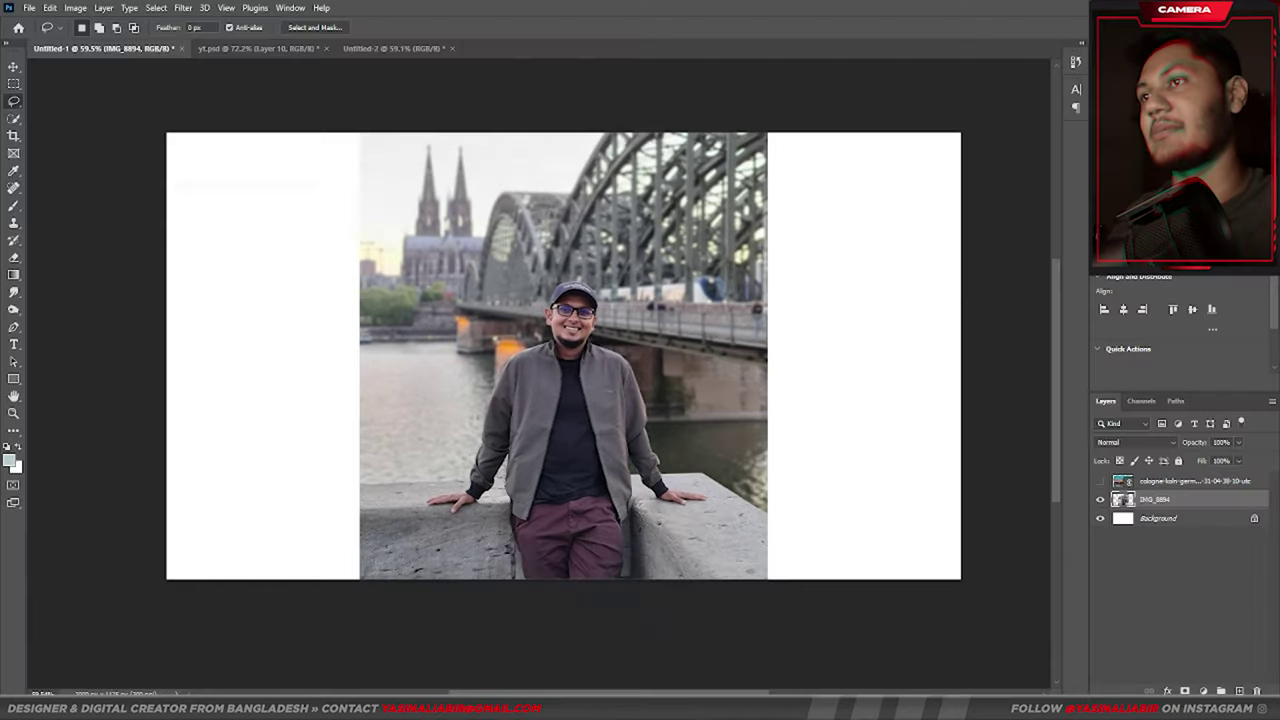
Stretch the man's photo upward from its top edge with Free Transform
left_click(29, 8)
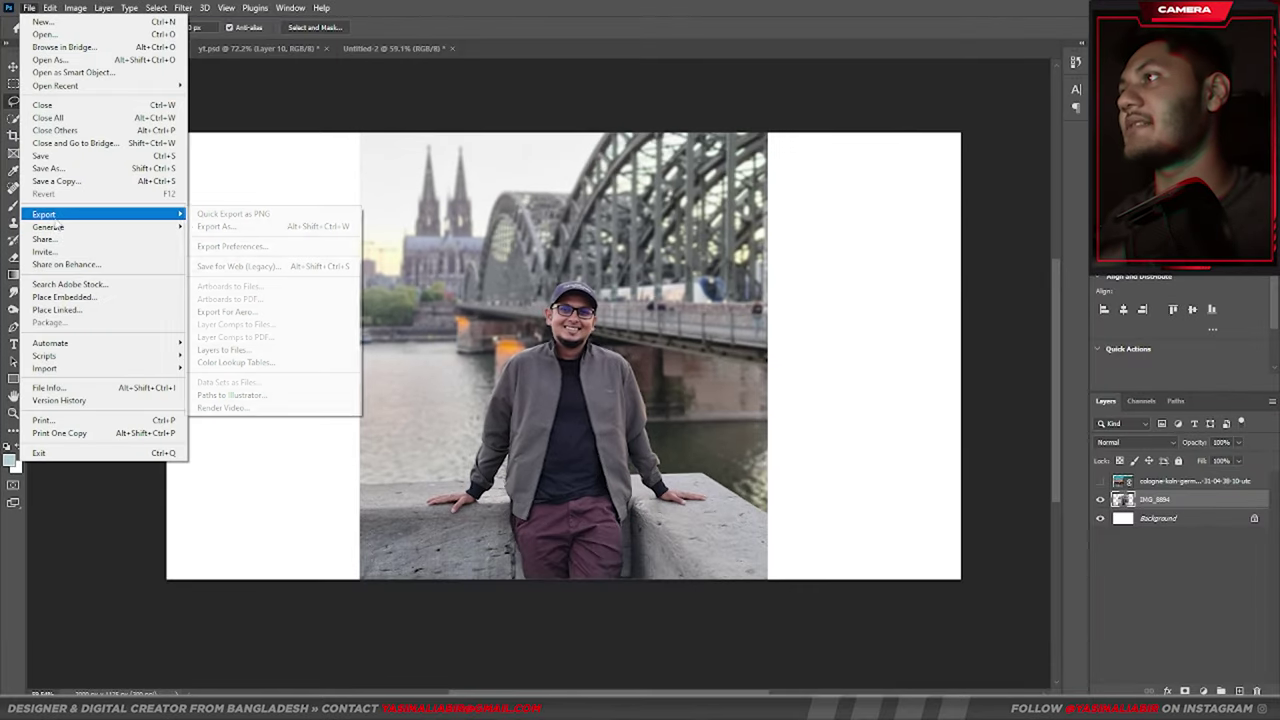
left_click(536, 278)
left_click(14, 67)
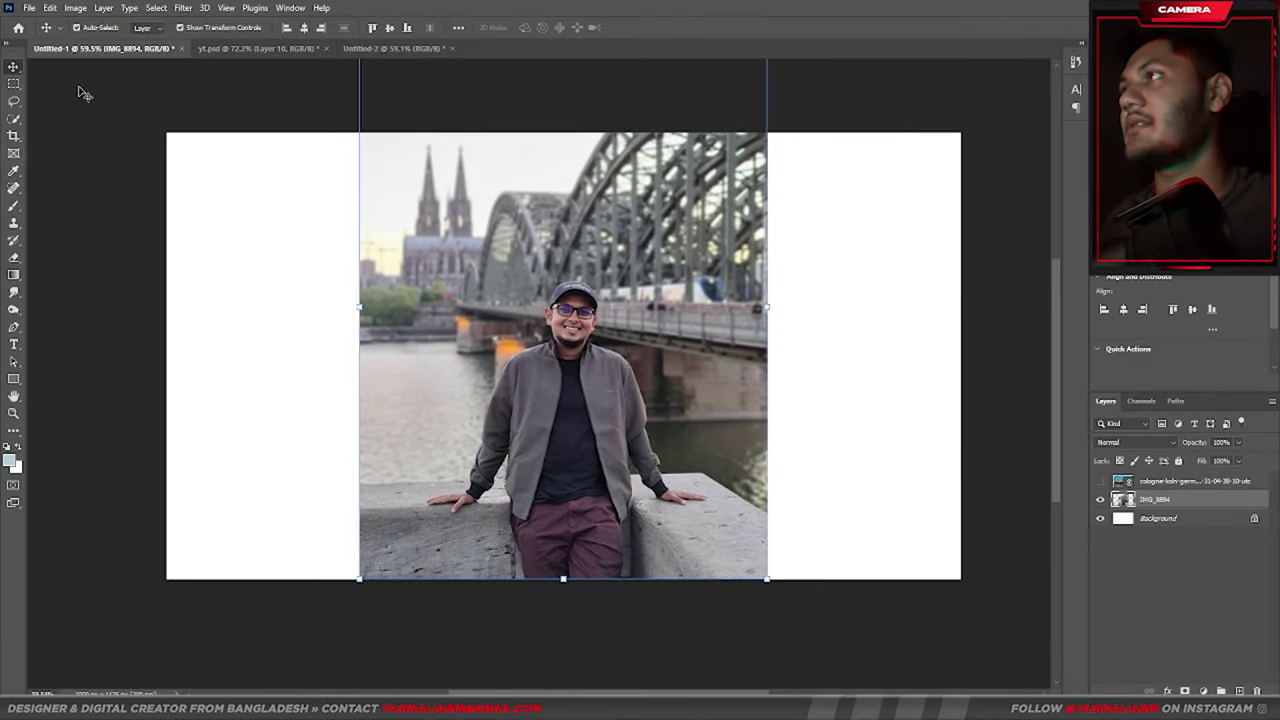
scroll(592, 209, "down", 3)
key("ctrl+t")
left_click_drag(566, 157, 569, 80)
left_click(660, 27)
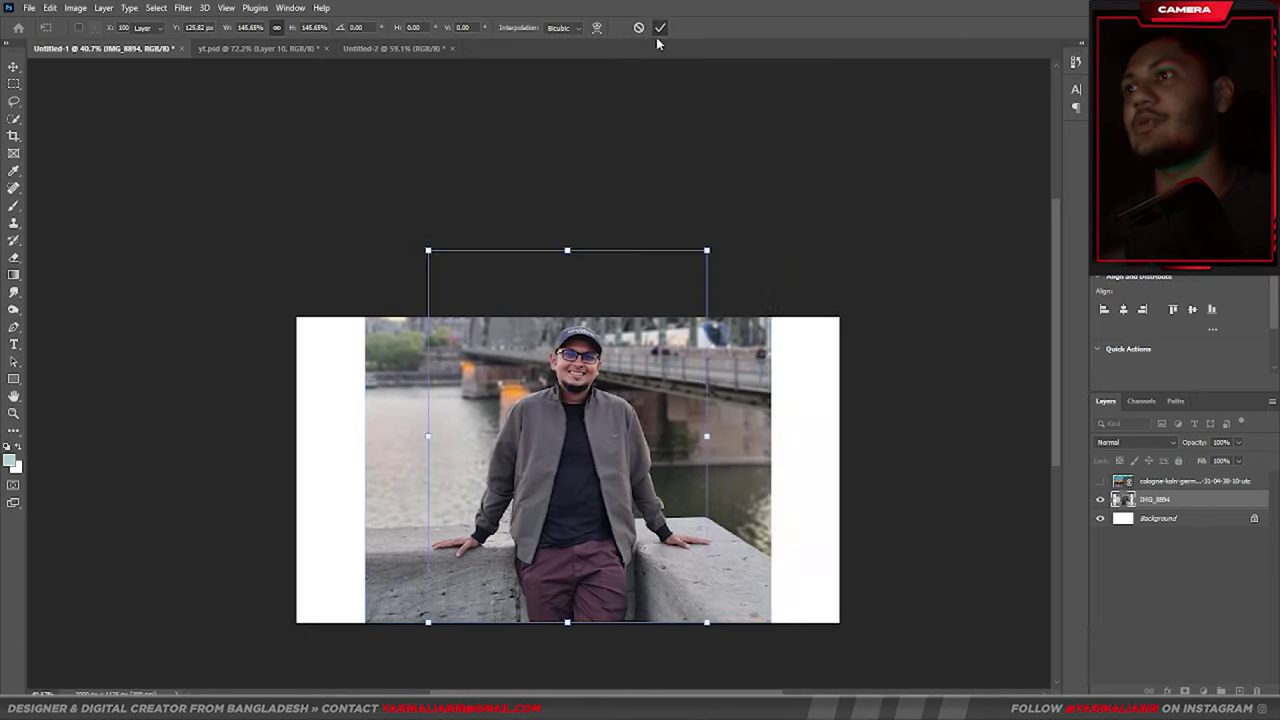
left_click(893, 245)
scroll(700, 300, "up", 3)
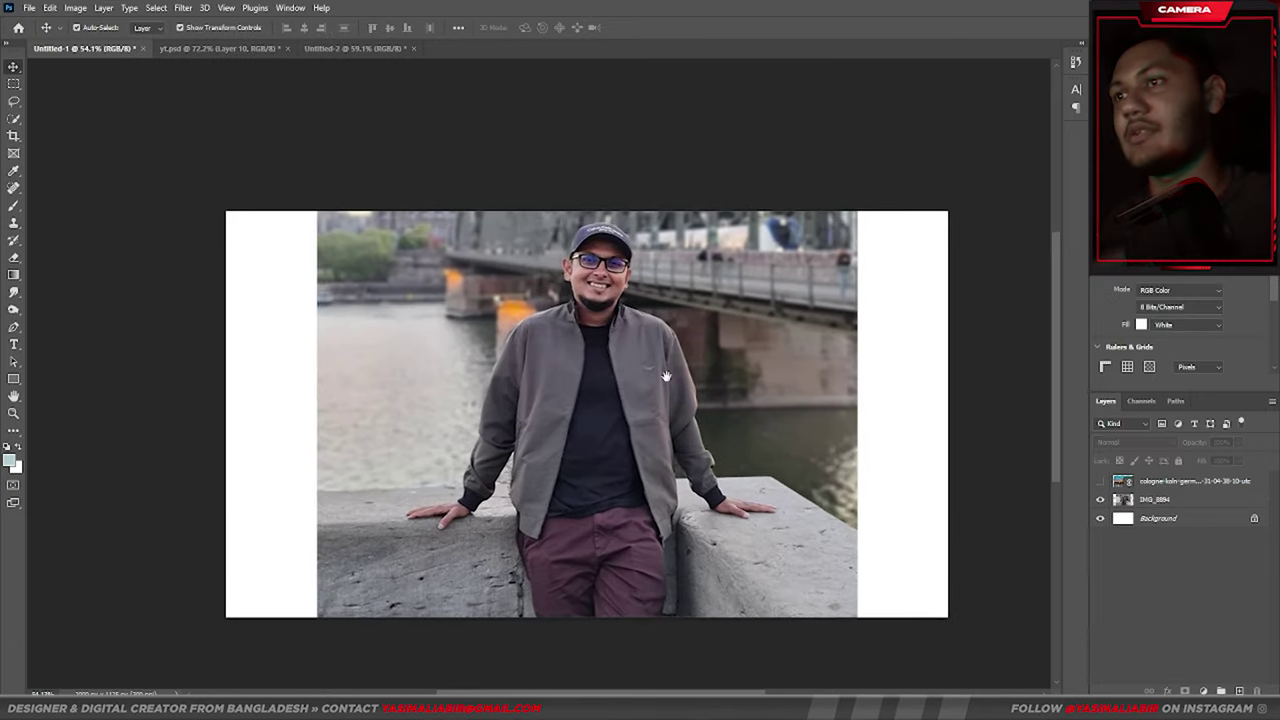
Scale the photo back down from the top so the cathedral spires fit the canvas
left_click(583, 318)
scroll(600, 200, "down", 2)
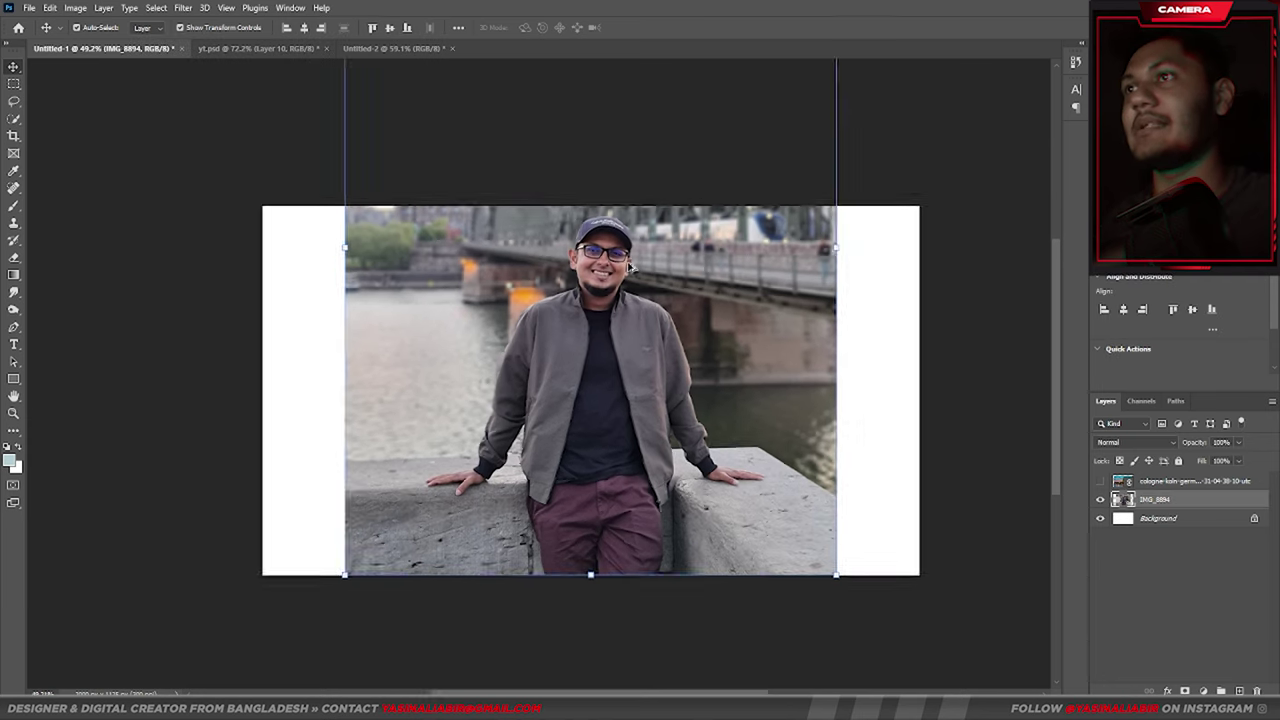
left_click_drag(596, 107, 597, 225)
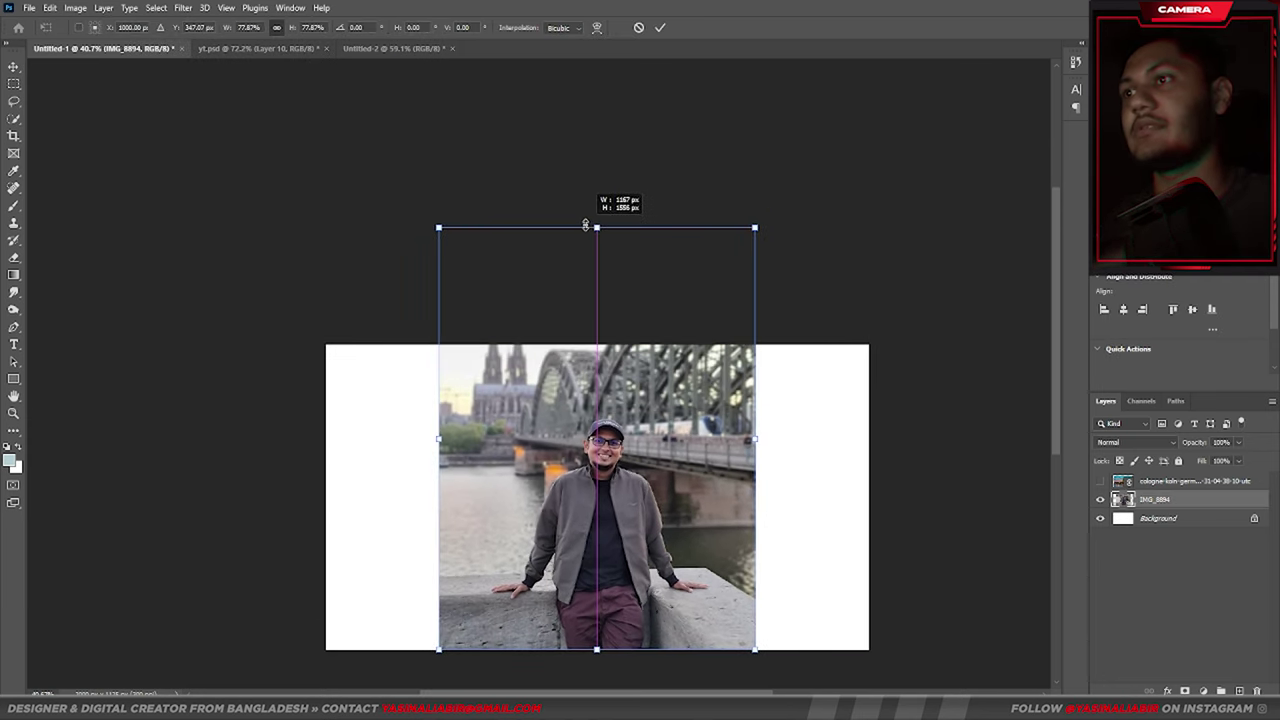
left_click(658, 27)
scroll(640, 150, "down", 2)
scroll(615, 226, "up", 1)
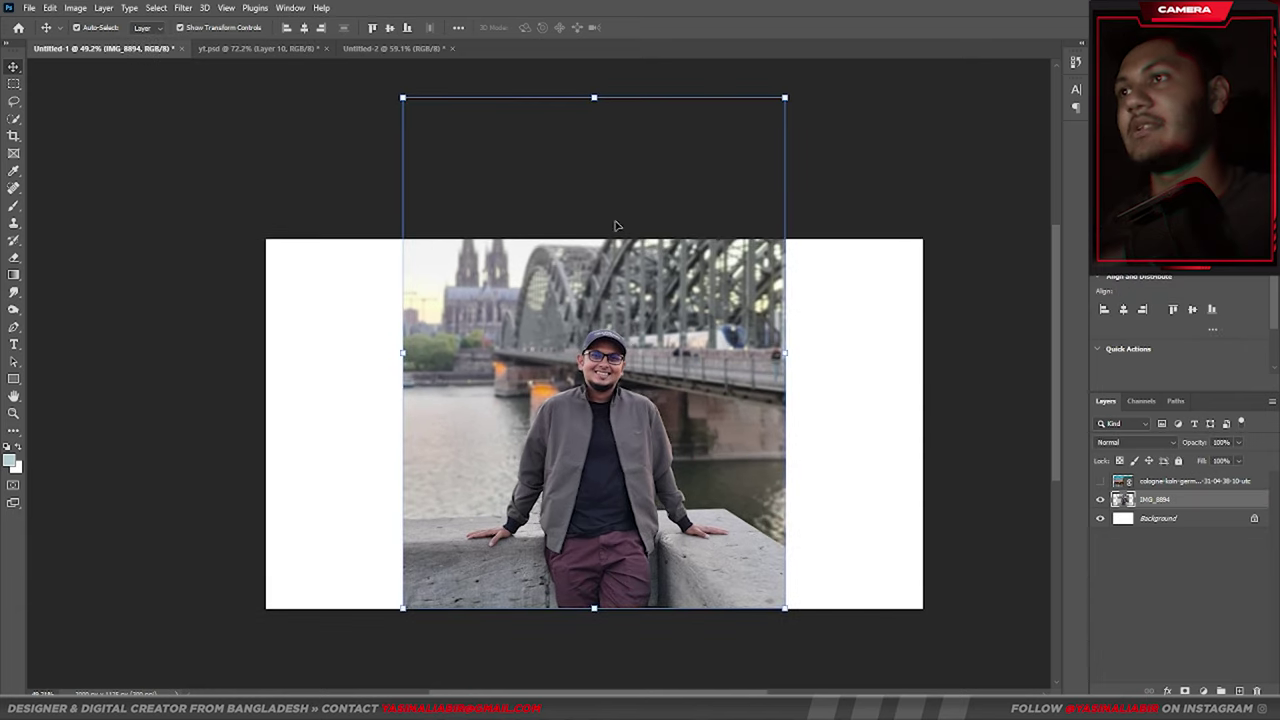
left_click(822, 166)
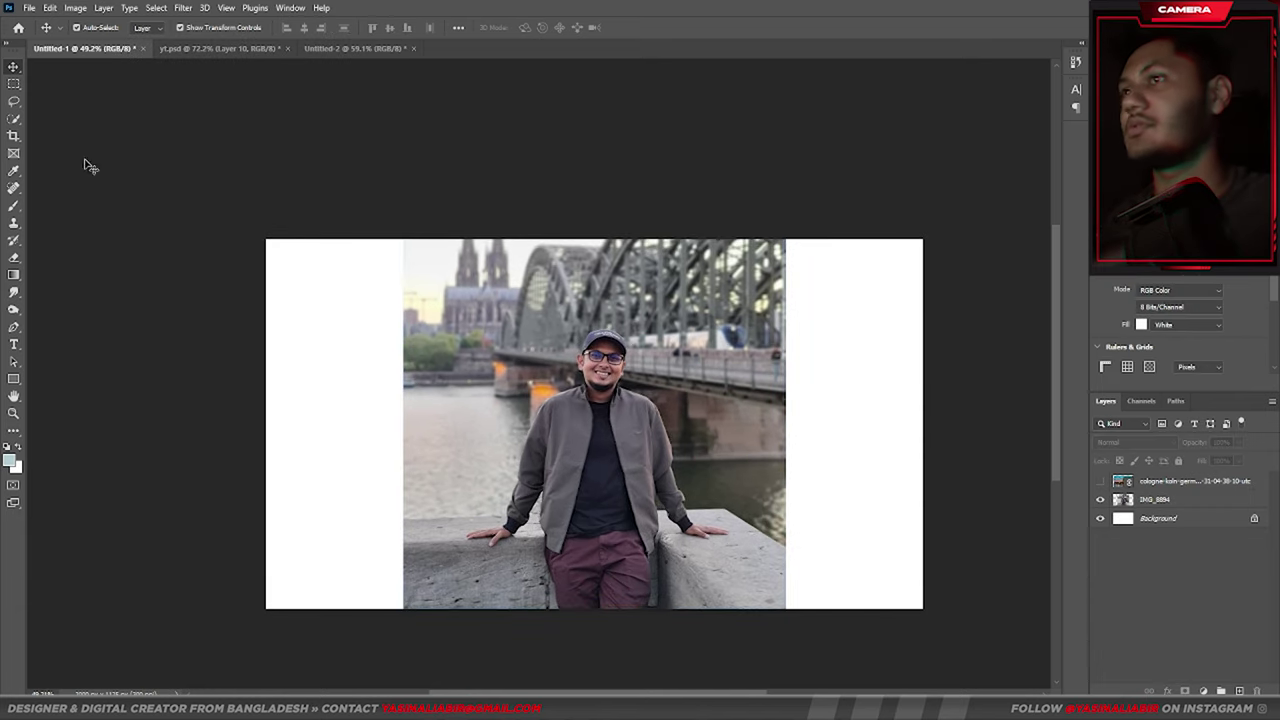
Add a New Guide Layout with 2 columns and 2 rows as centre guides
left_click(29, 8)
left_click(250, 76)
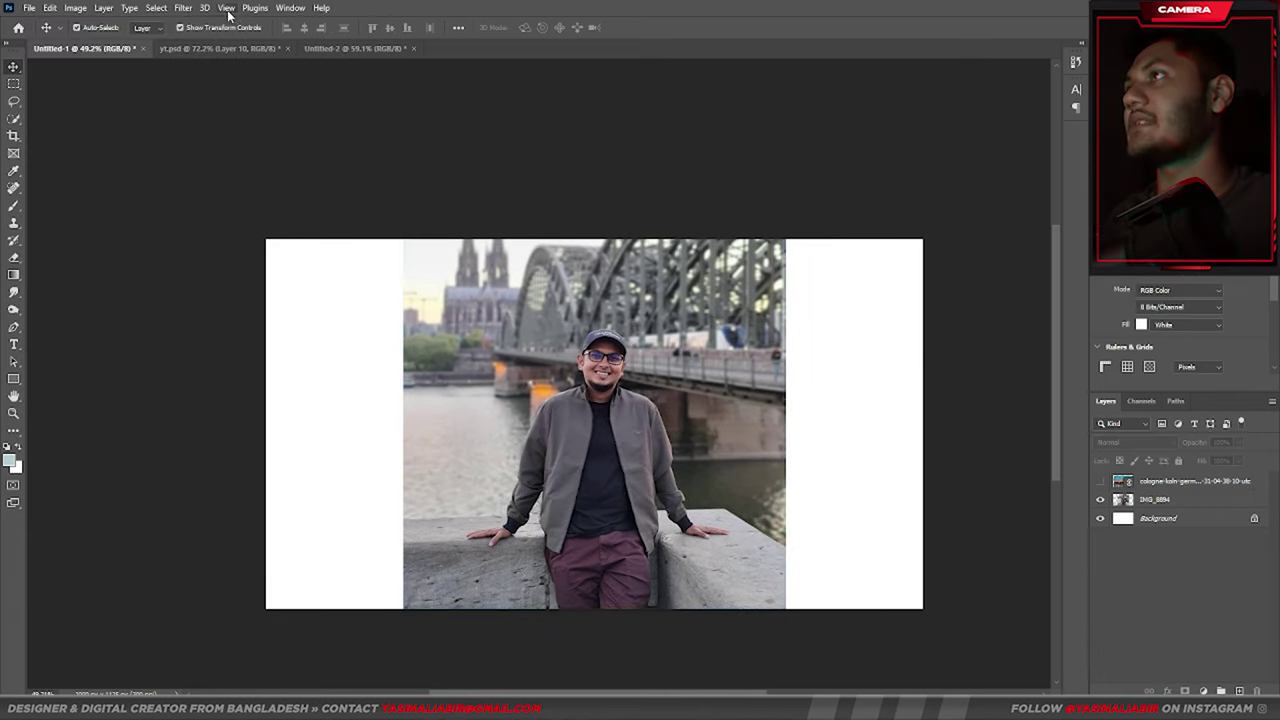
left_click(227, 8)
left_click(310, 421)
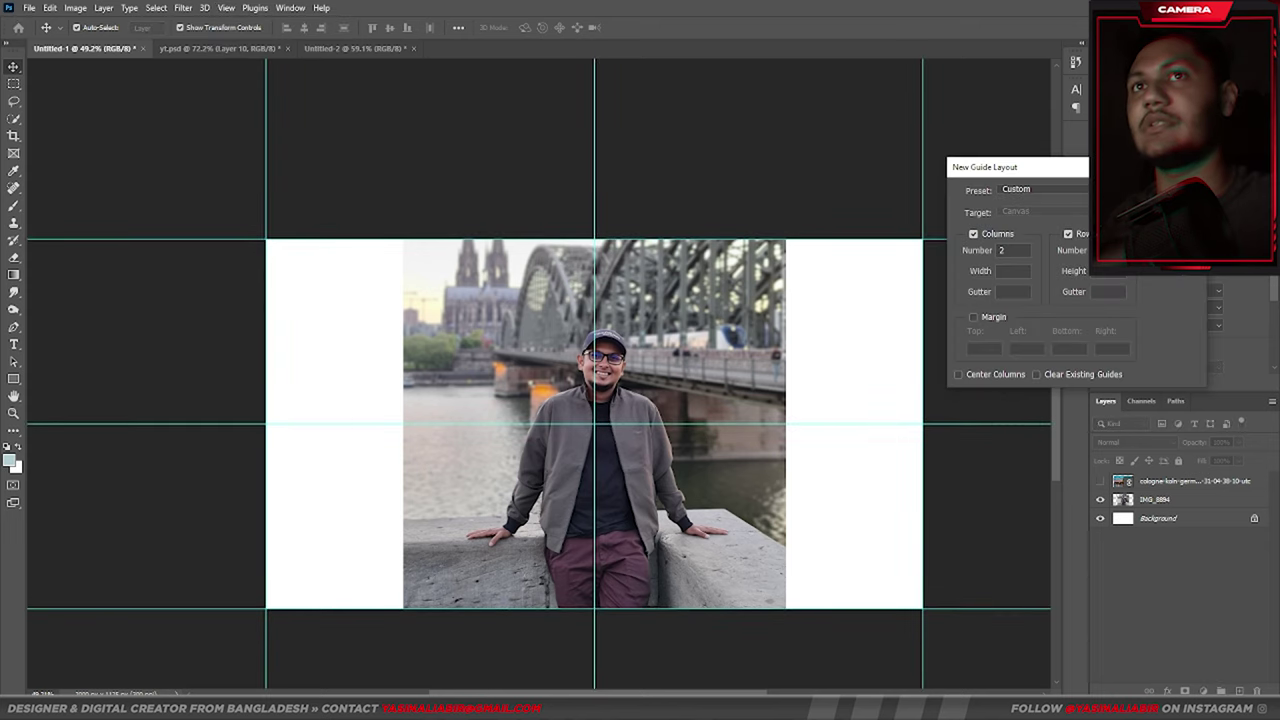
left_click(1150, 189)
Nudge the photo left so the man sits on the vertical centre guide
scroll(563, 330, "up", 2)
scroll(563, 330, "up", 3)
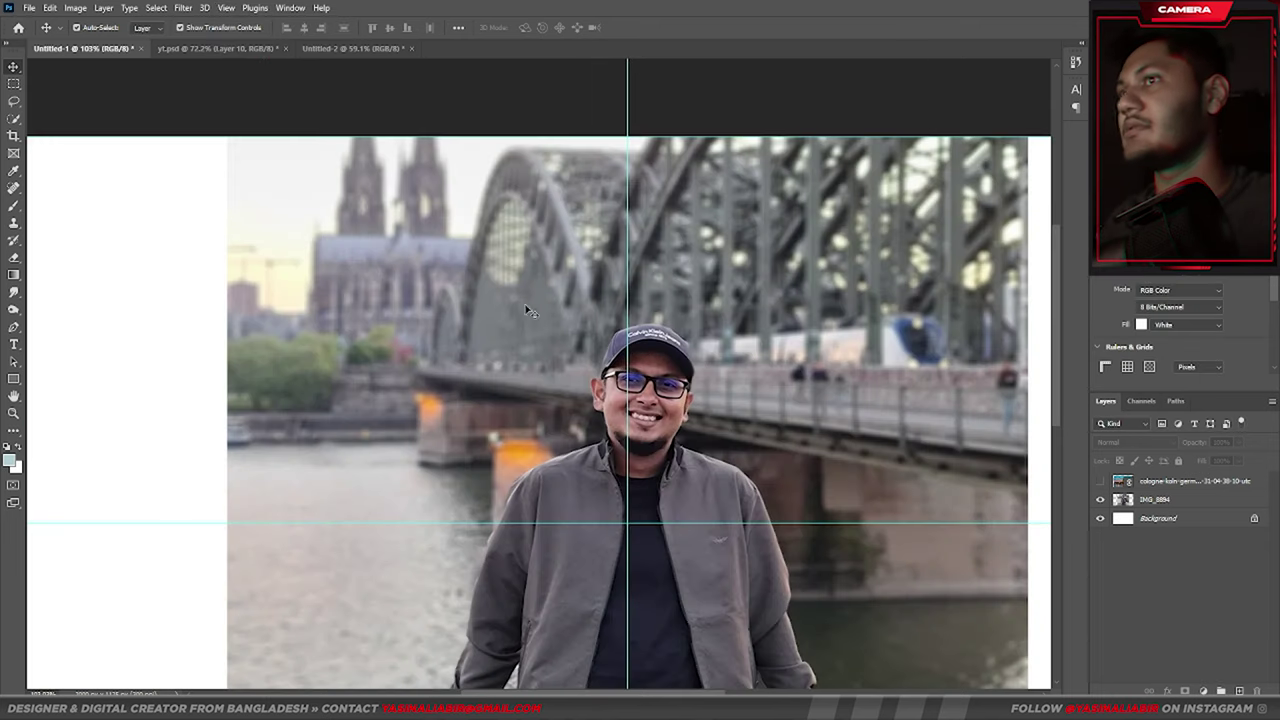
left_click_drag(695, 347, 671, 347)
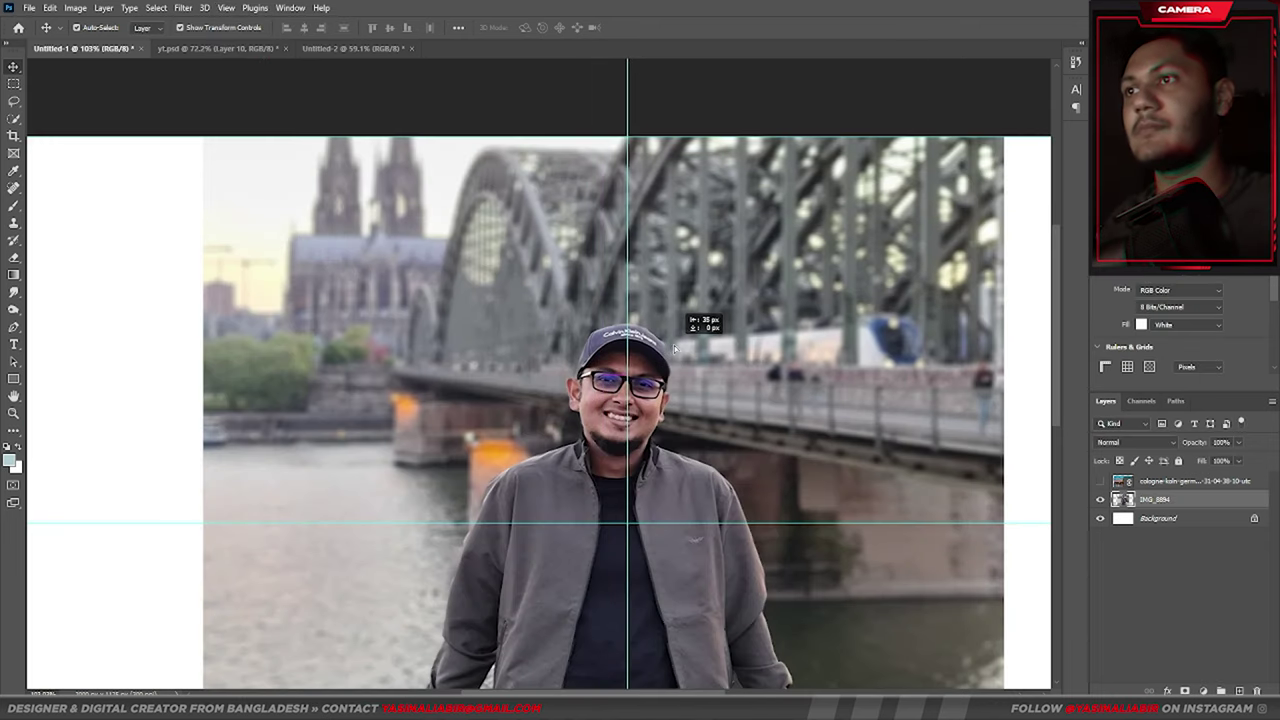
scroll(665, 340, "down", 1)
scroll(620, 305, "down", 1)
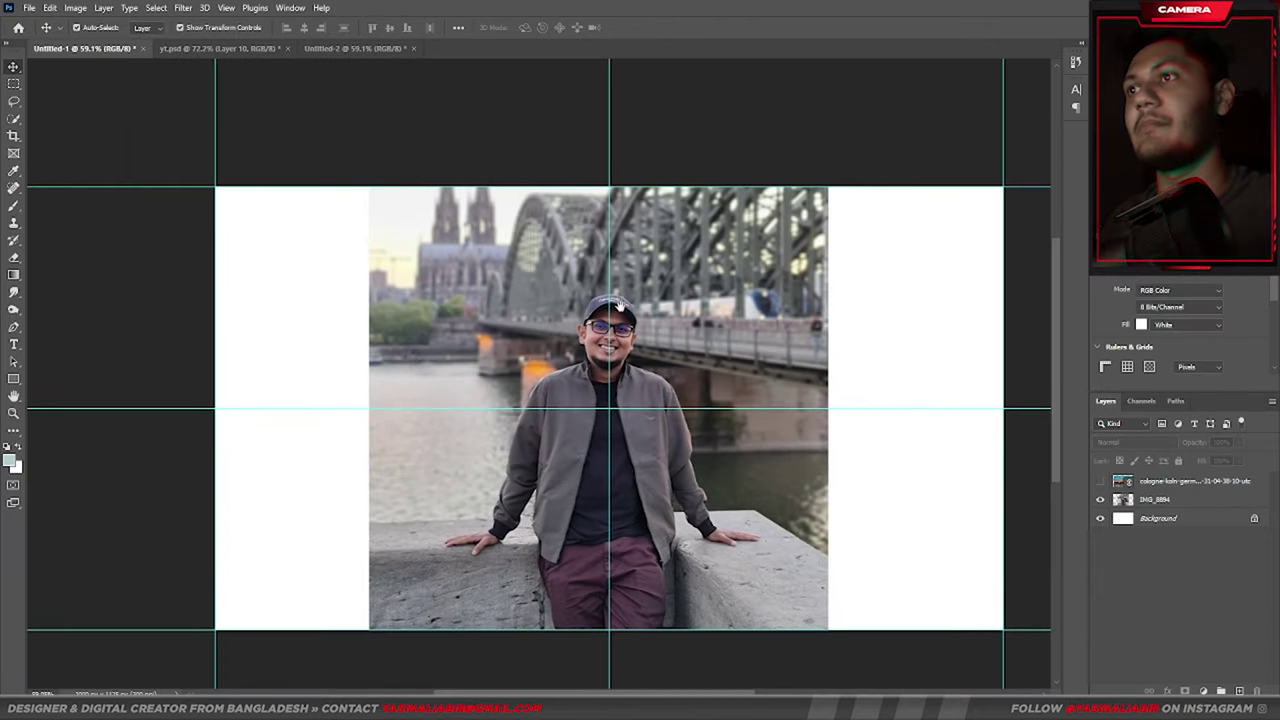
scroll(800, 405, "up", 2)
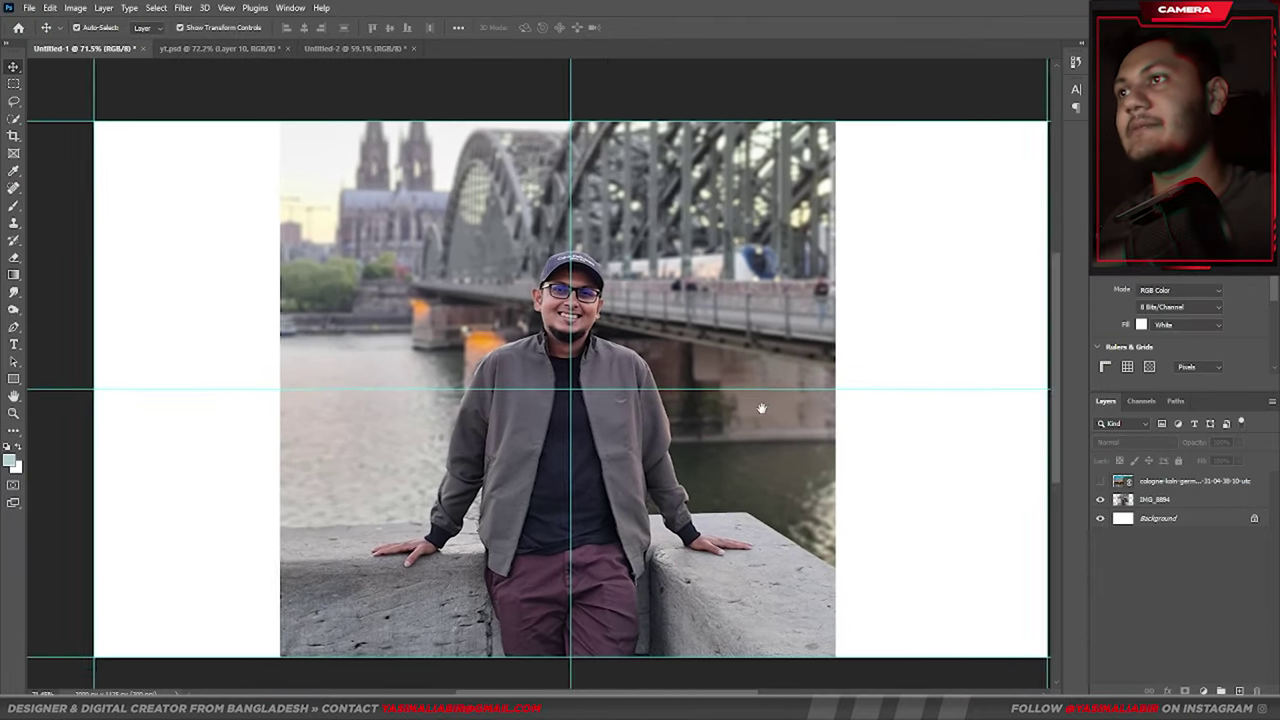
left_click(29, 7)
Export the canvas as a Great-quality JPG, replacing asa.jpg in Downloads
left_click(207, 227)
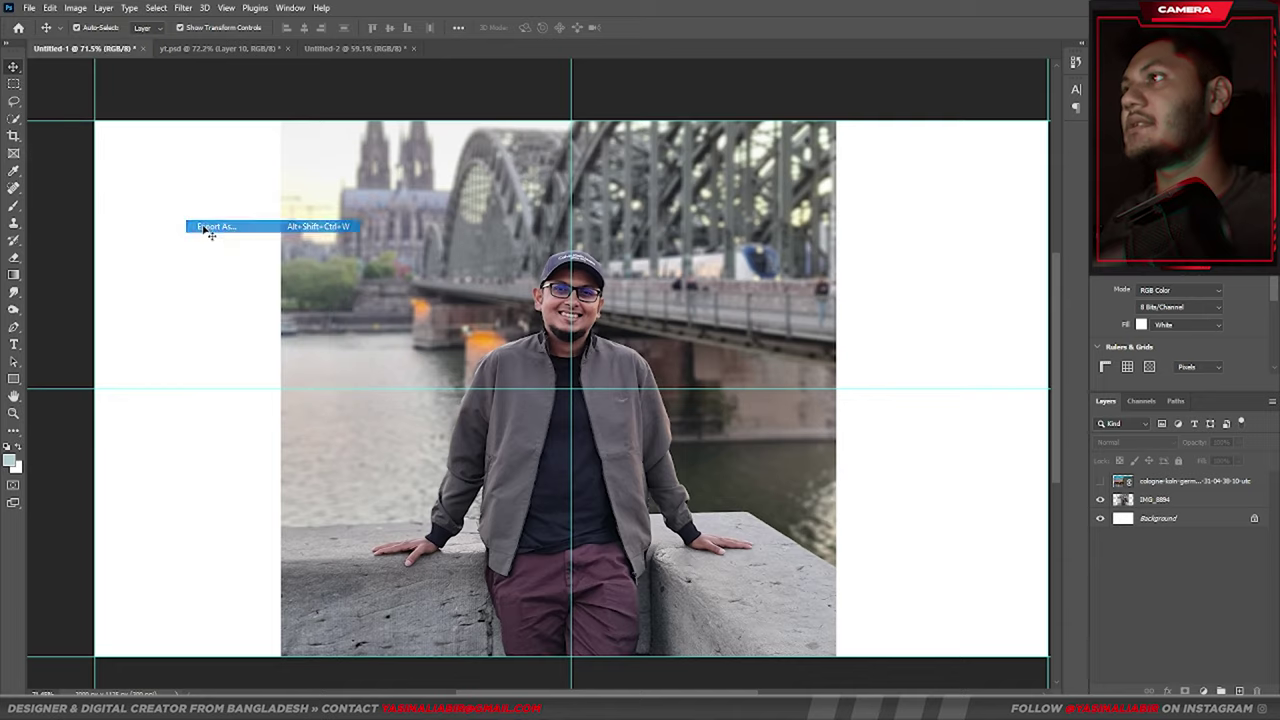
left_click(955, 137)
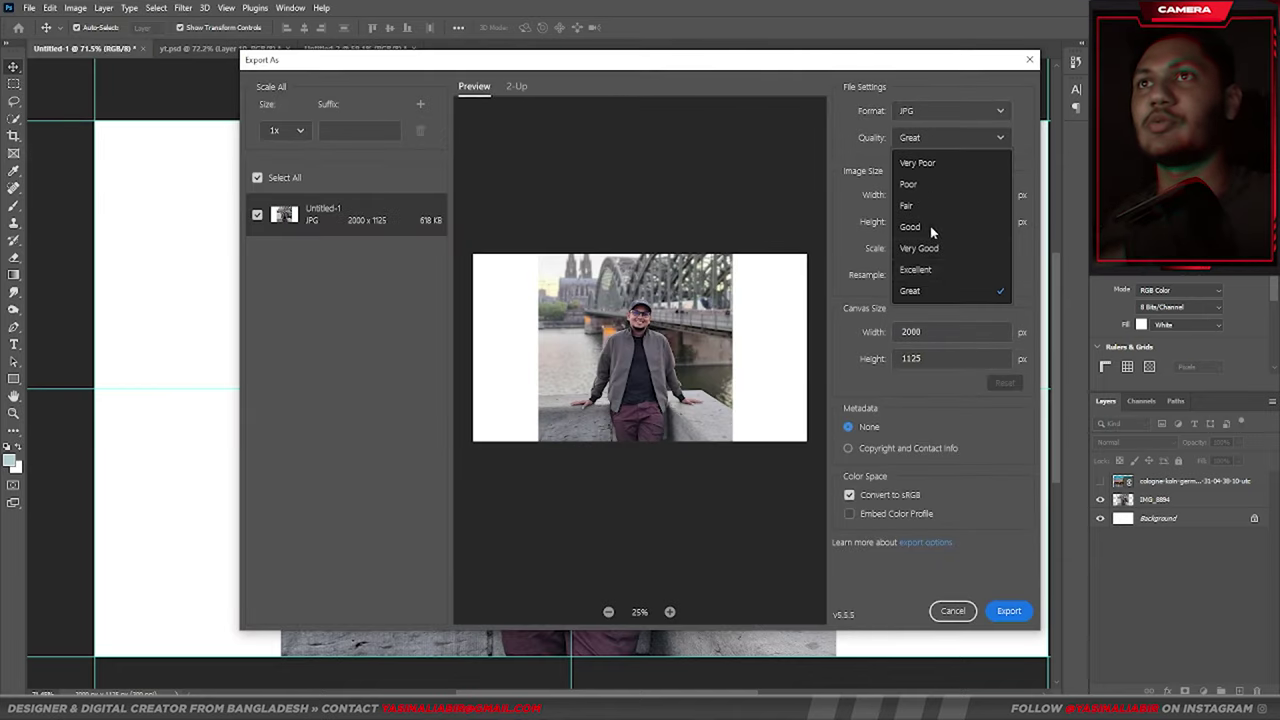
left_click(916, 292)
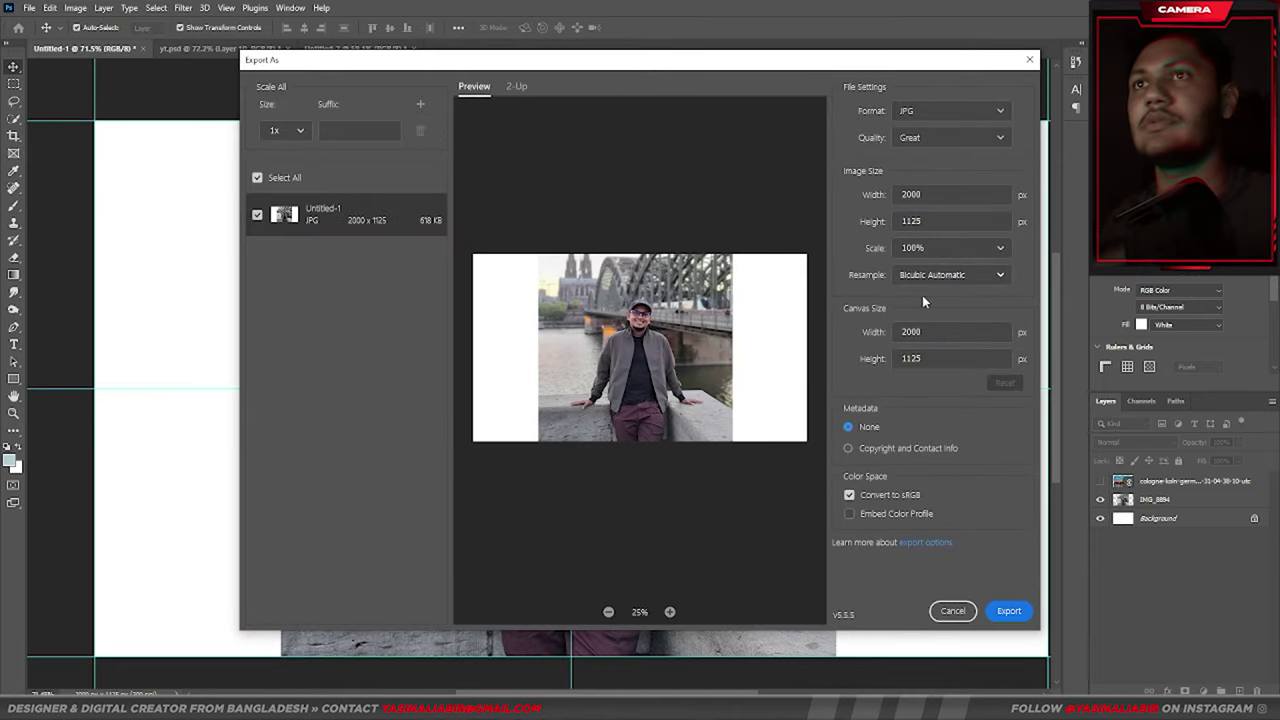
left_click(1009, 611)
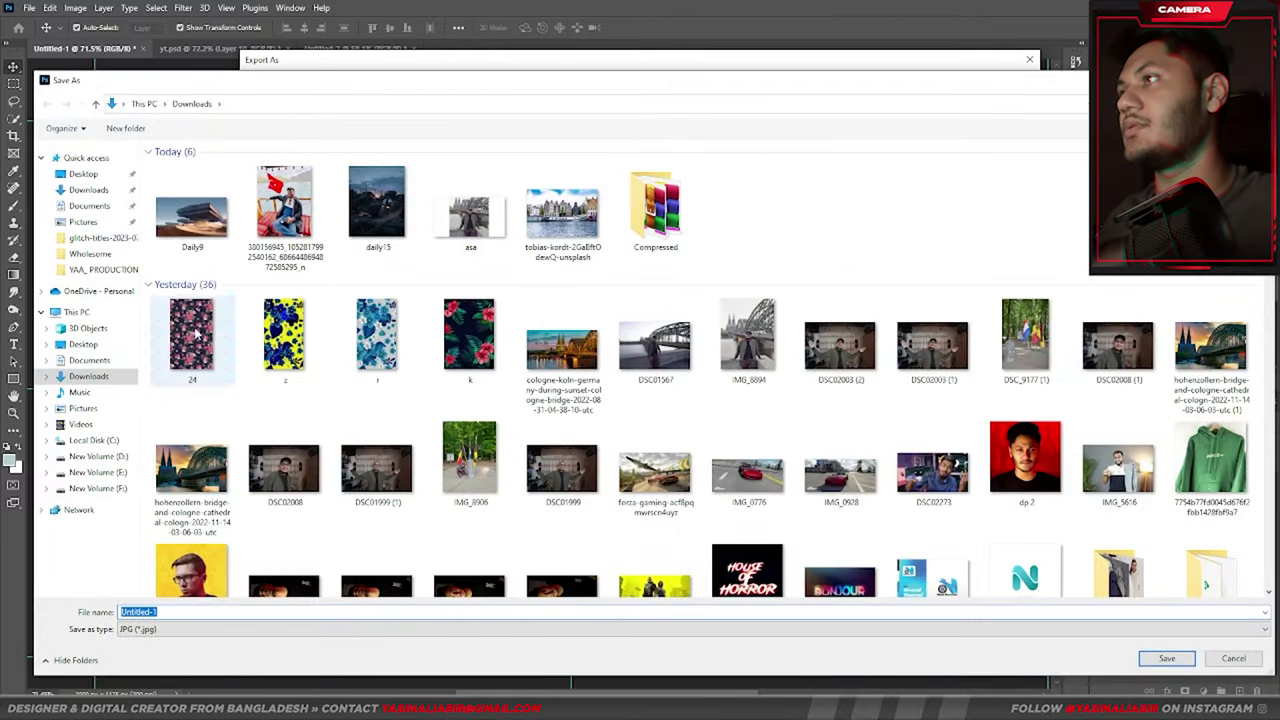
left_click(116, 490)
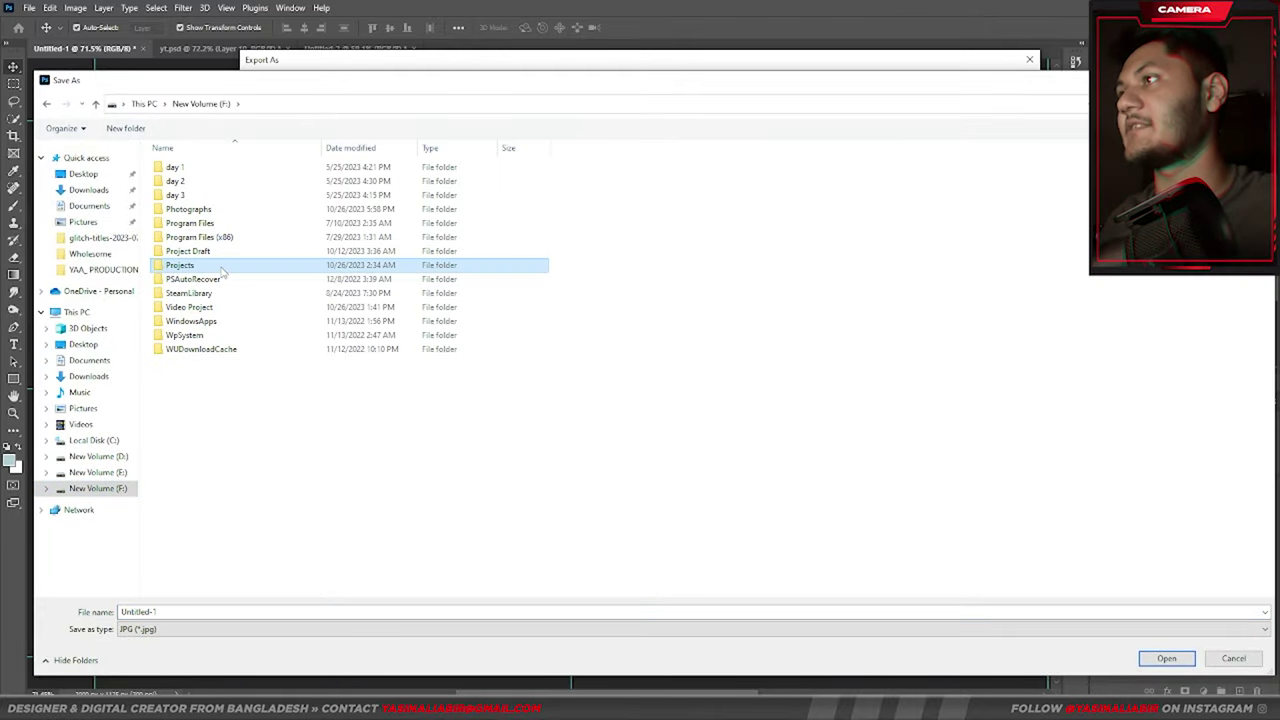
left_click(100, 376)
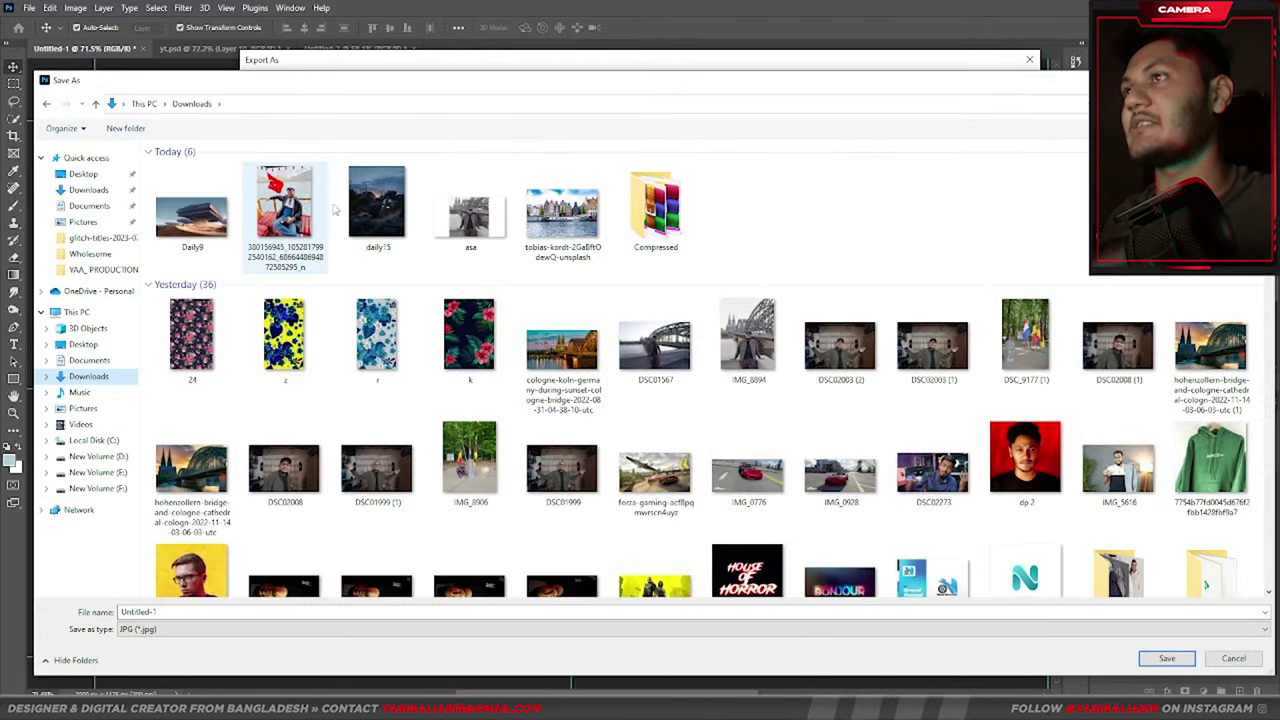
left_click(470, 212)
left_click(1166, 658)
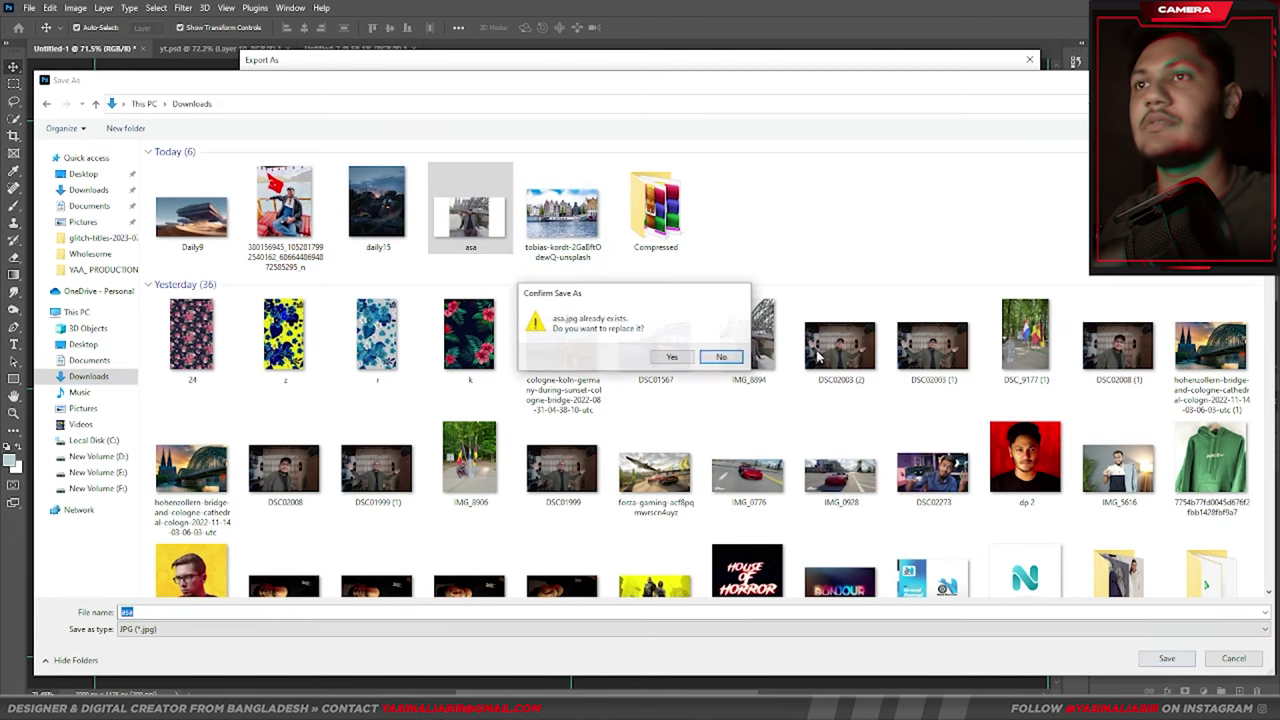
left_click(668, 358)
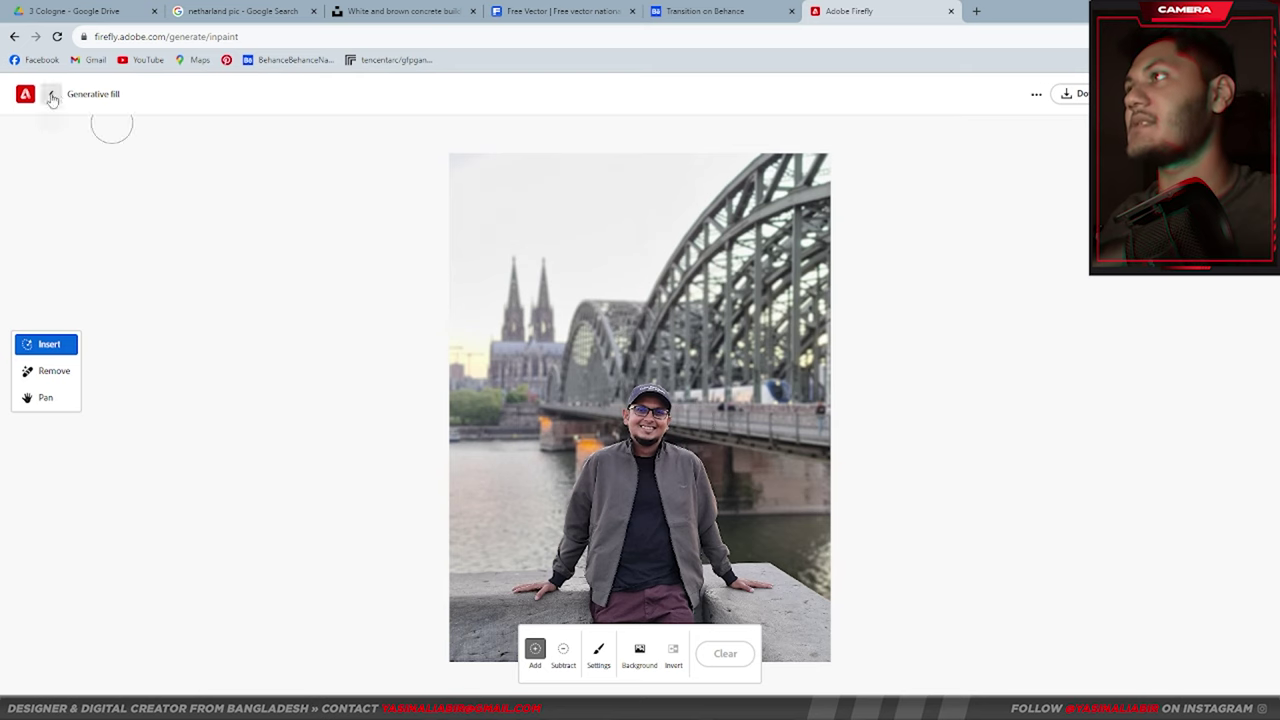
Reload Firefly's Generative fill with the new export and set the brush to Add
scroll(574, 474, "down", 3)
scroll(795, 432, "up", 5)
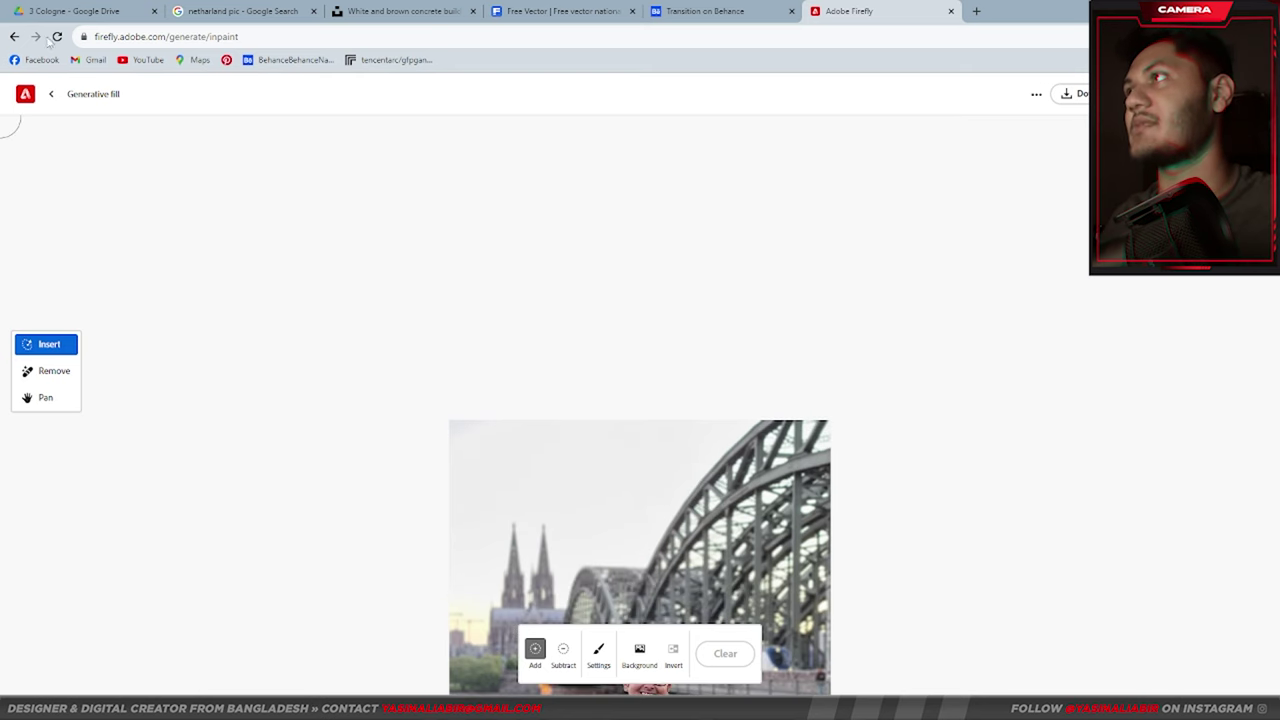
left_click(57, 37)
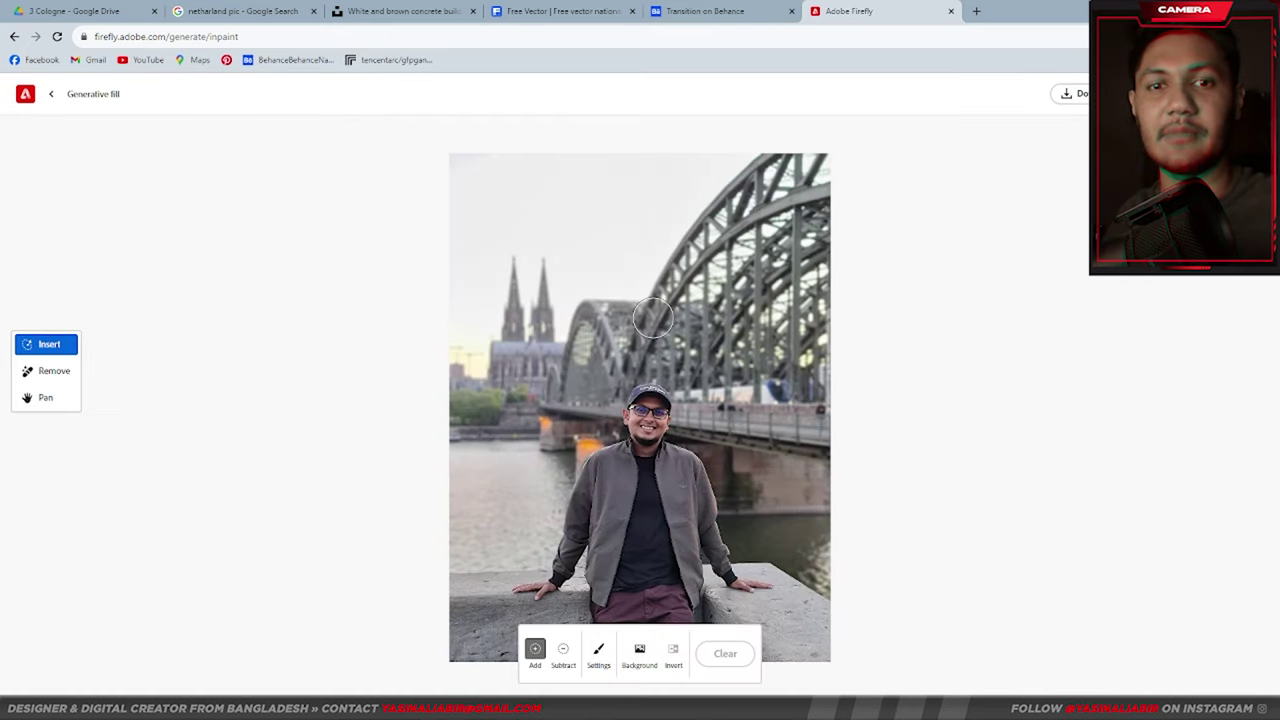
scroll(390, 292, "down", 1)
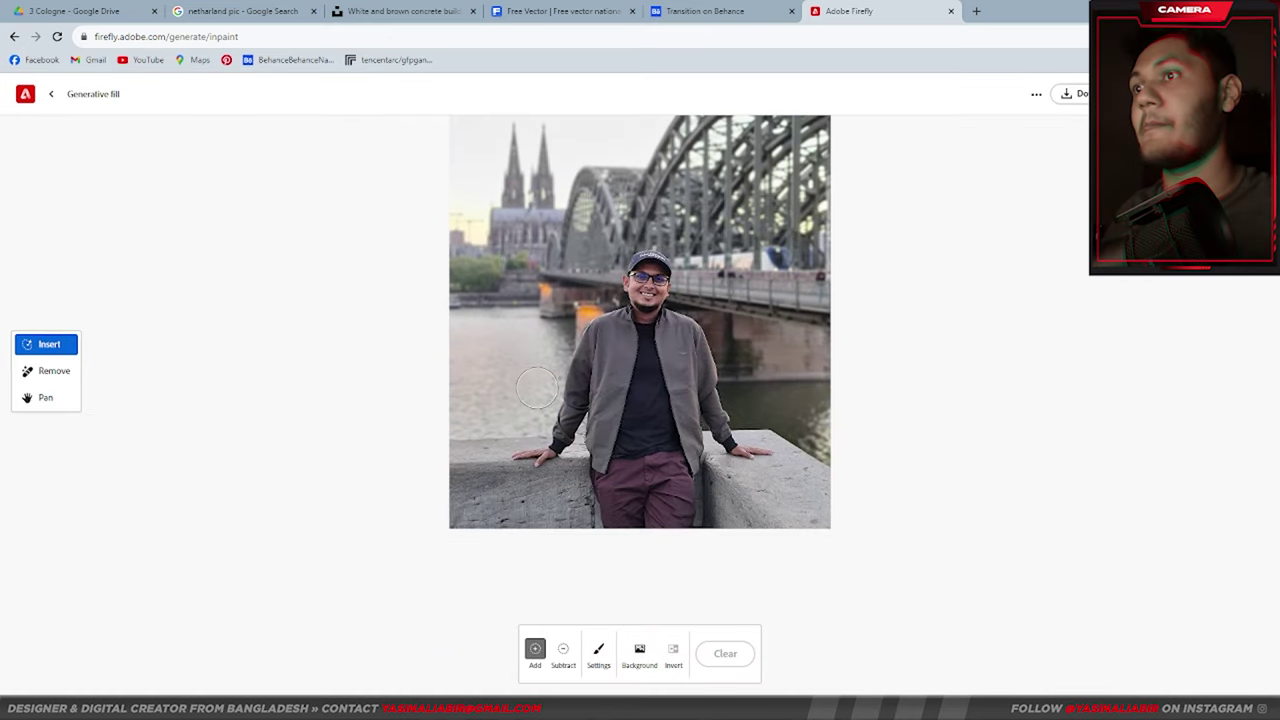
scroll(518, 356, "up", 4)
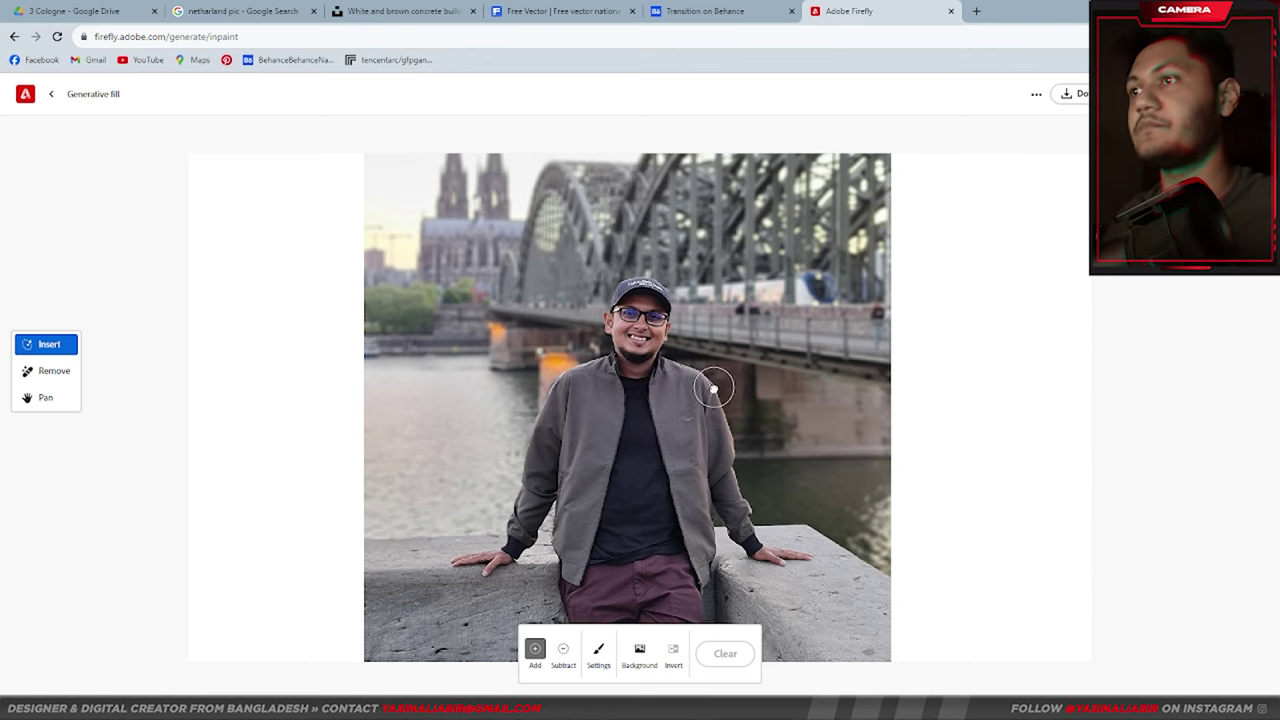
key("s")
scroll(650, 340, "down", 2)
key("a")
scroll(650, 329, "up", 2)
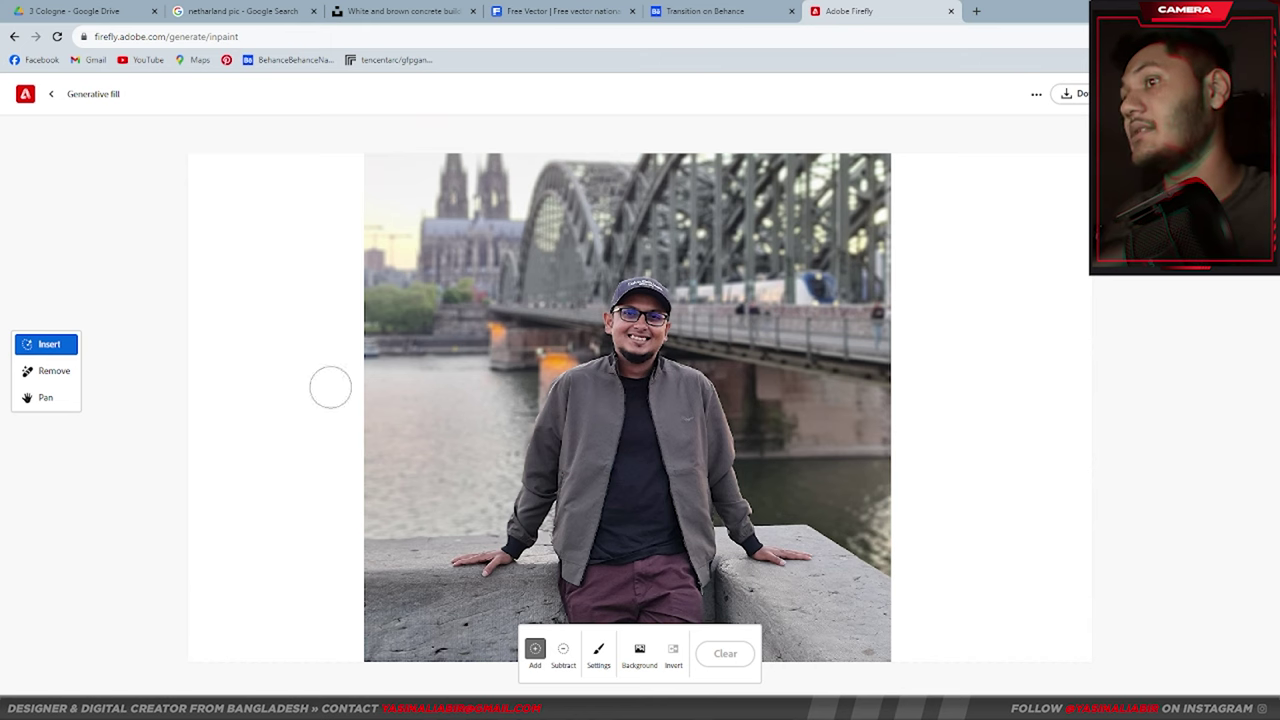
scroll(325, 390, "down", 2)
Mask the white area along the photo's left edge and lower left
left_click_drag(370, 395, 358, 490)
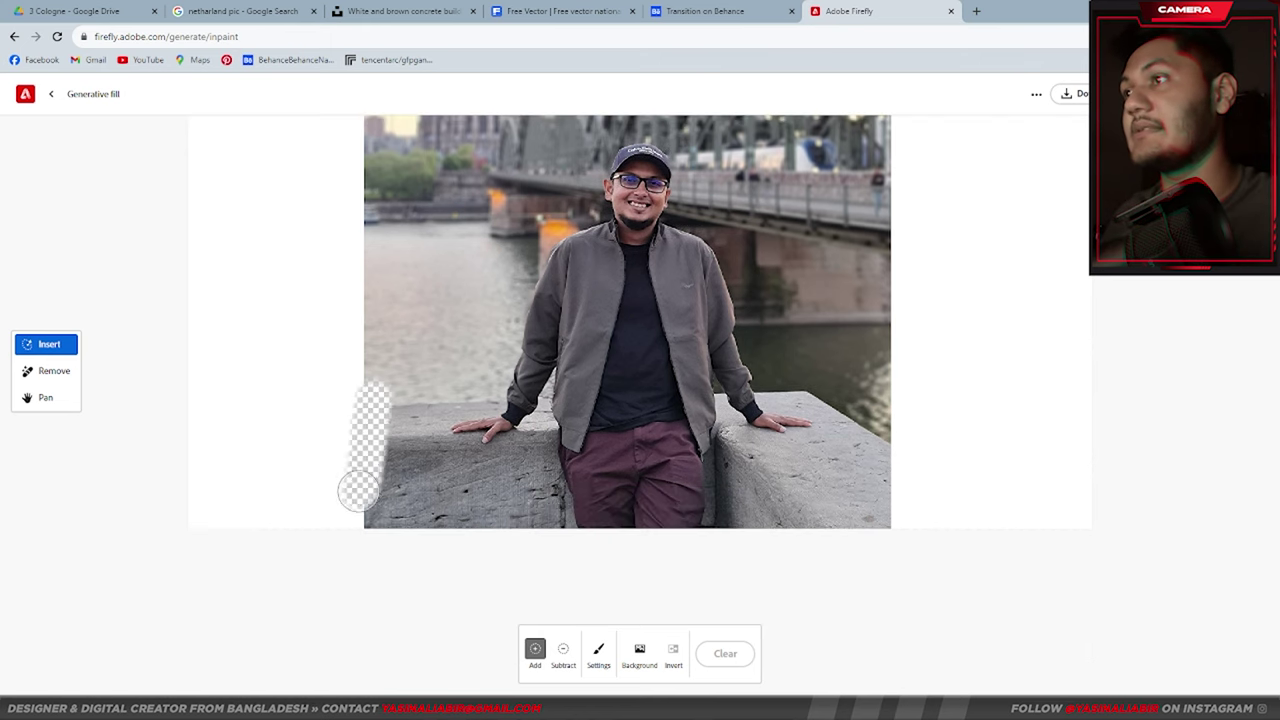
mouse_move(357, 388)
left_mouse_down()
mouse_move(162, 400)
mouse_move(340, 458)
left_mouse_up()
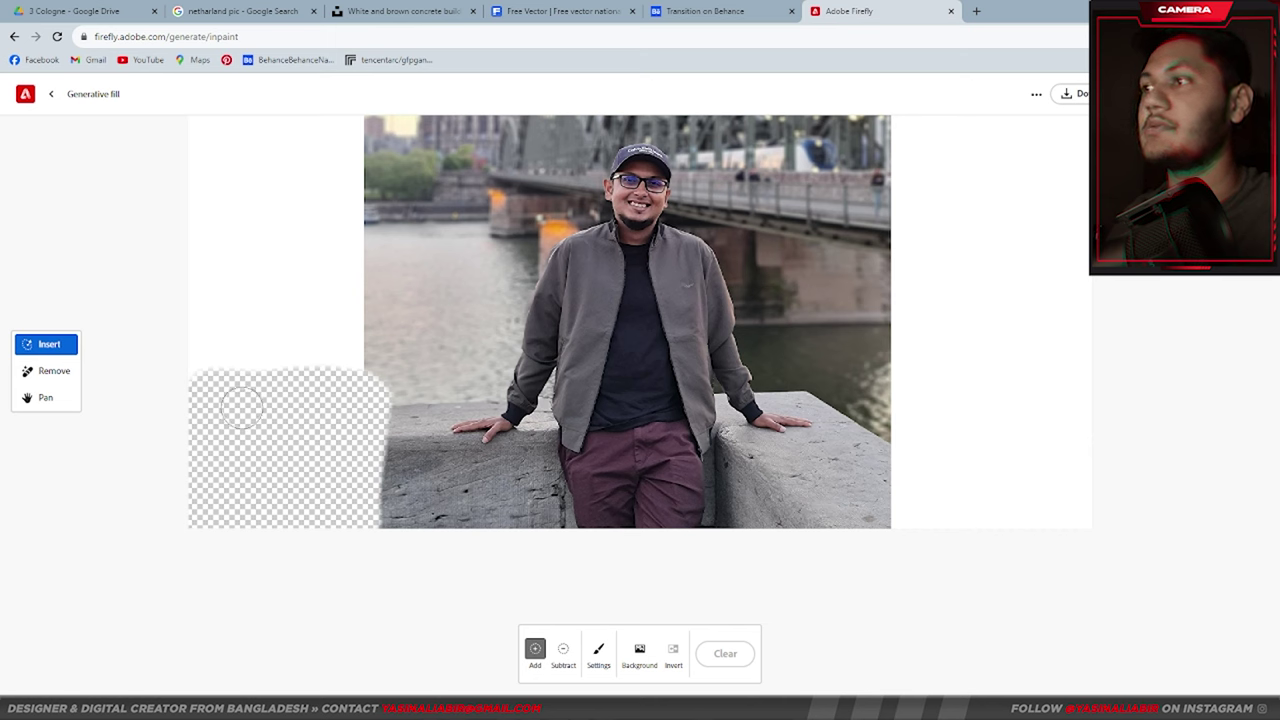
left_click_drag(330, 553, 335, 545)
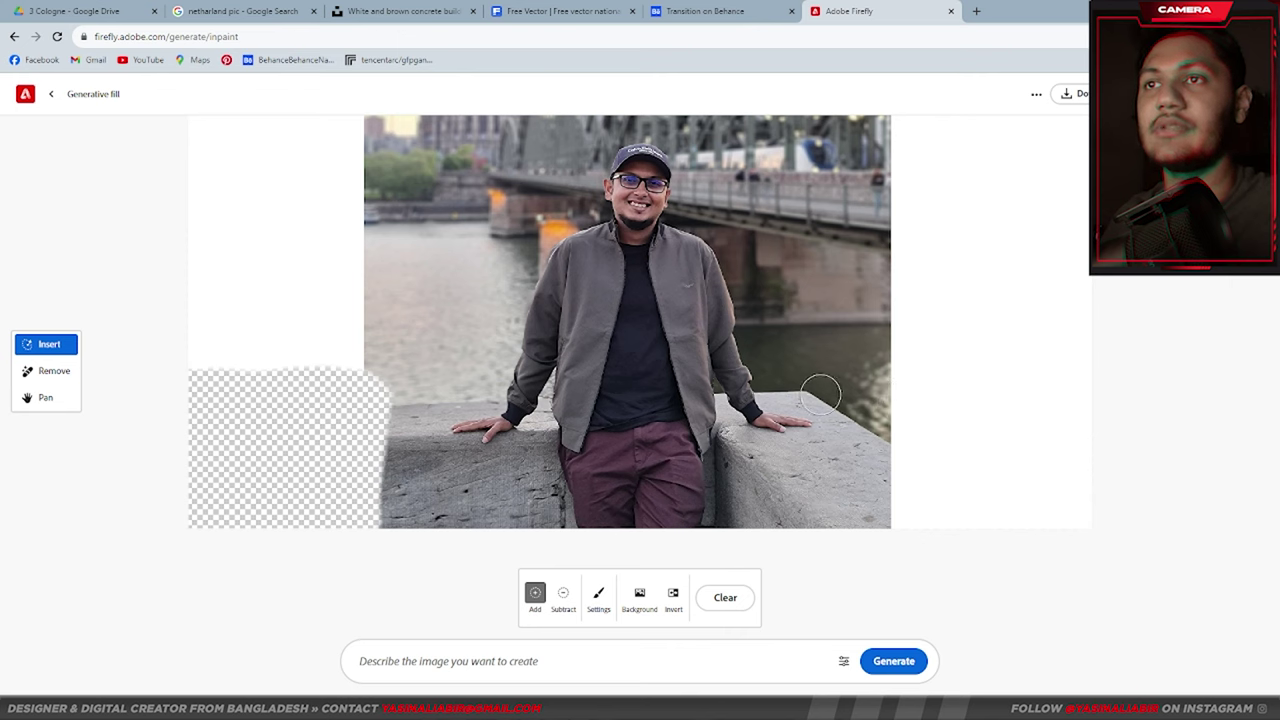
Mask the white area right of the photo, including the top right corner
mouse_move(822, 392)
left_mouse_down()
mouse_move(1114, 391)
mouse_move(1051, 514)
mouse_move(1034, 434)
mouse_move(870, 412)
mouse_move(900, 385)
mouse_move(1090, 375)
mouse_move(900, 395)
mouse_move(868, 418)
mouse_move(925, 500)
mouse_move(1035, 470)
mouse_move(960, 475)
mouse_move(965, 501)
mouse_move(896, 556)
left_mouse_up()
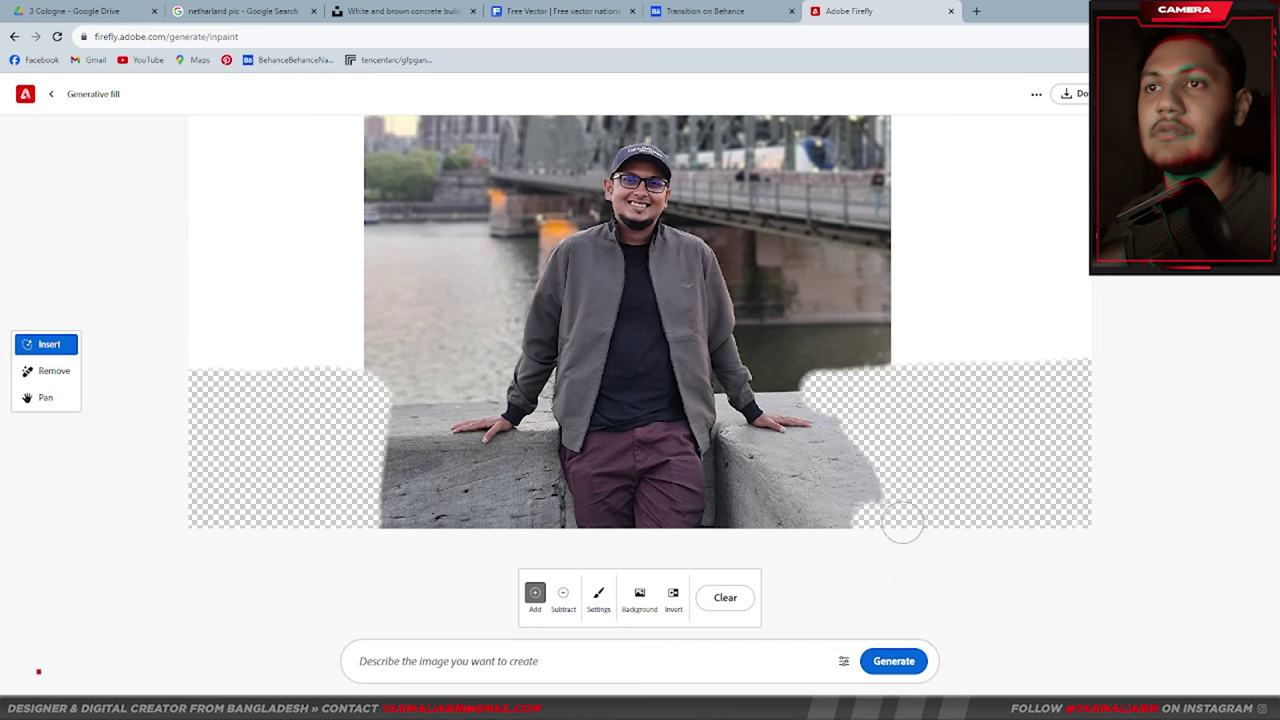
scroll(870, 450, "down", 3)
scroll(846, 383, "up", 8)
scroll(886, 303, "down", 4)
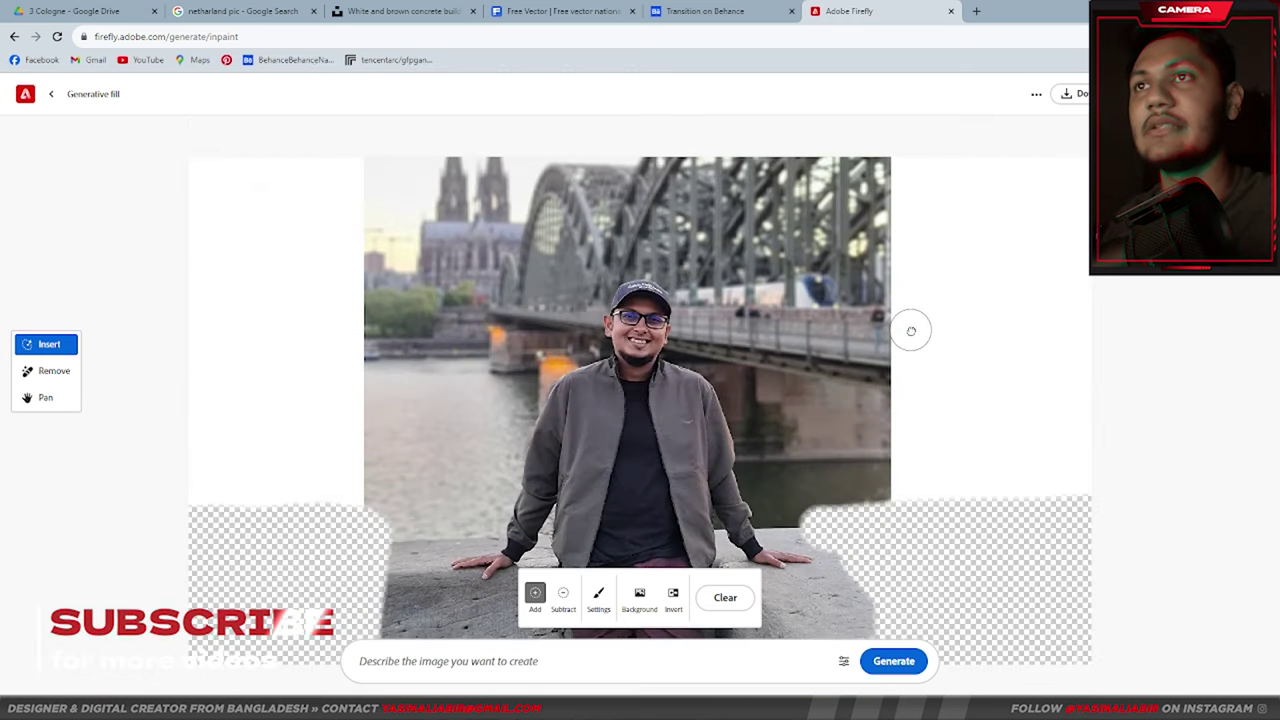
left_click_drag(900, 170, 905, 515)
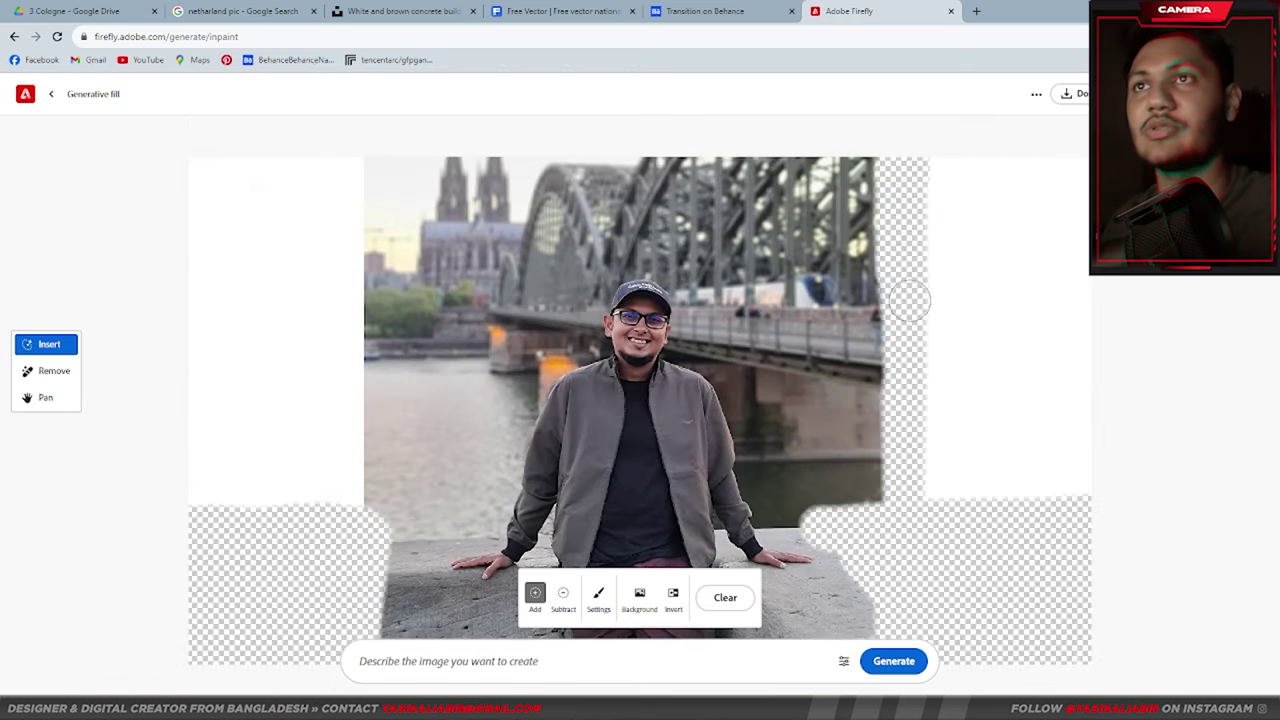
mouse_move(909, 300)
left_mouse_down()
mouse_move(966, 343)
mouse_move(1100, 523)
mouse_move(1030, 382)
mouse_move(950, 292)
mouse_move(997, 287)
left_mouse_up()
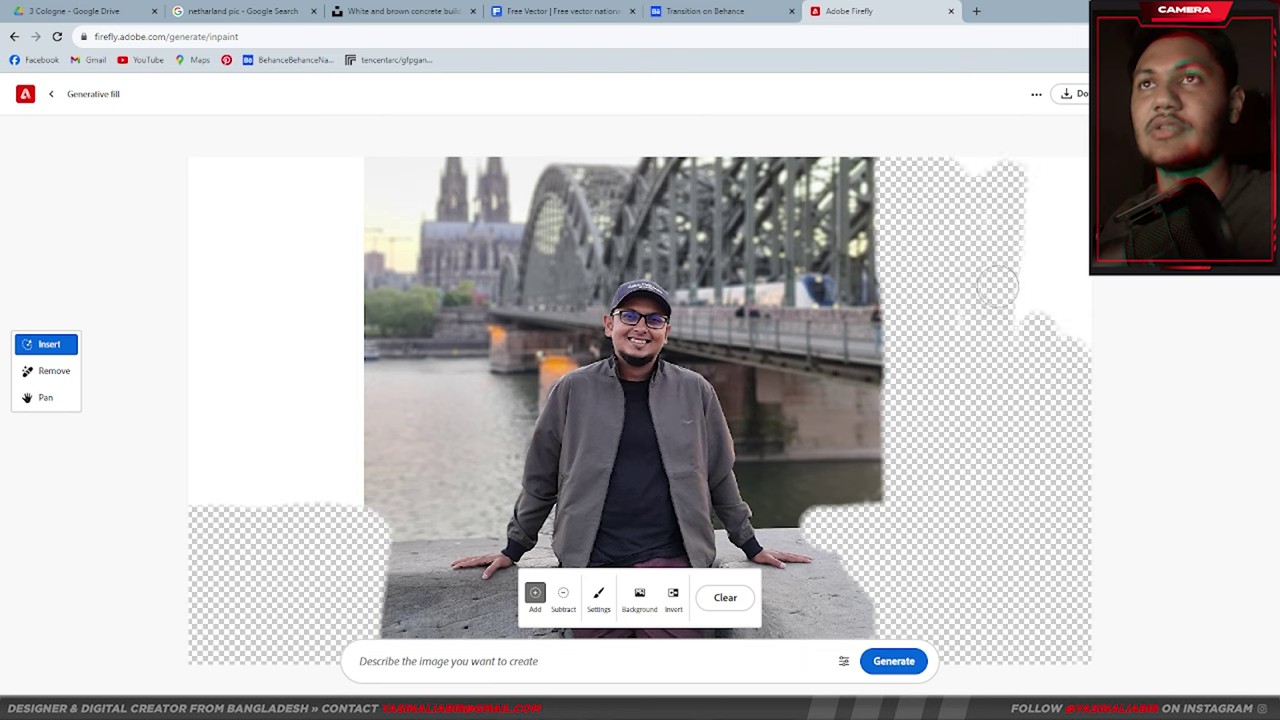
mouse_move(984, 172)
left_mouse_down()
mouse_move(1045, 340)
mouse_move(1074, 200)
left_mouse_up()
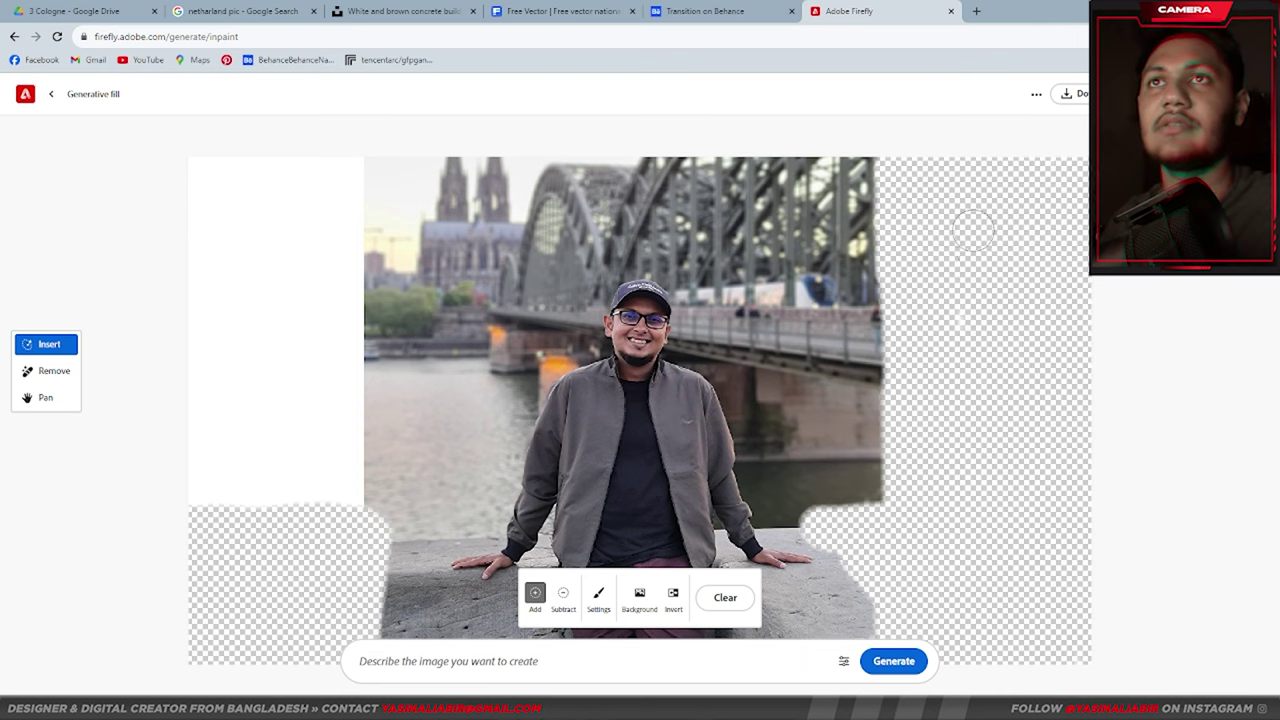
scroll(313, 300, "down", 3)
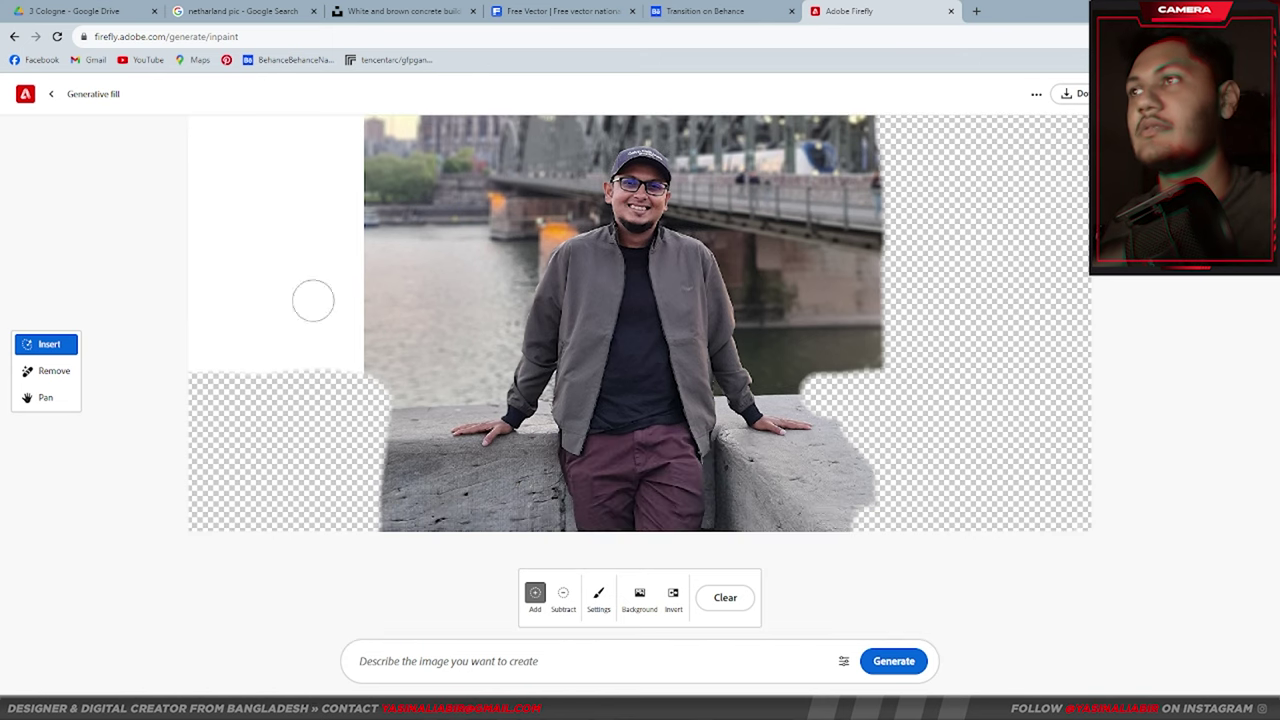
Adjust the brush size and finish masking the rest of the left white strip
left_click_drag(330, 423, 342, 291)
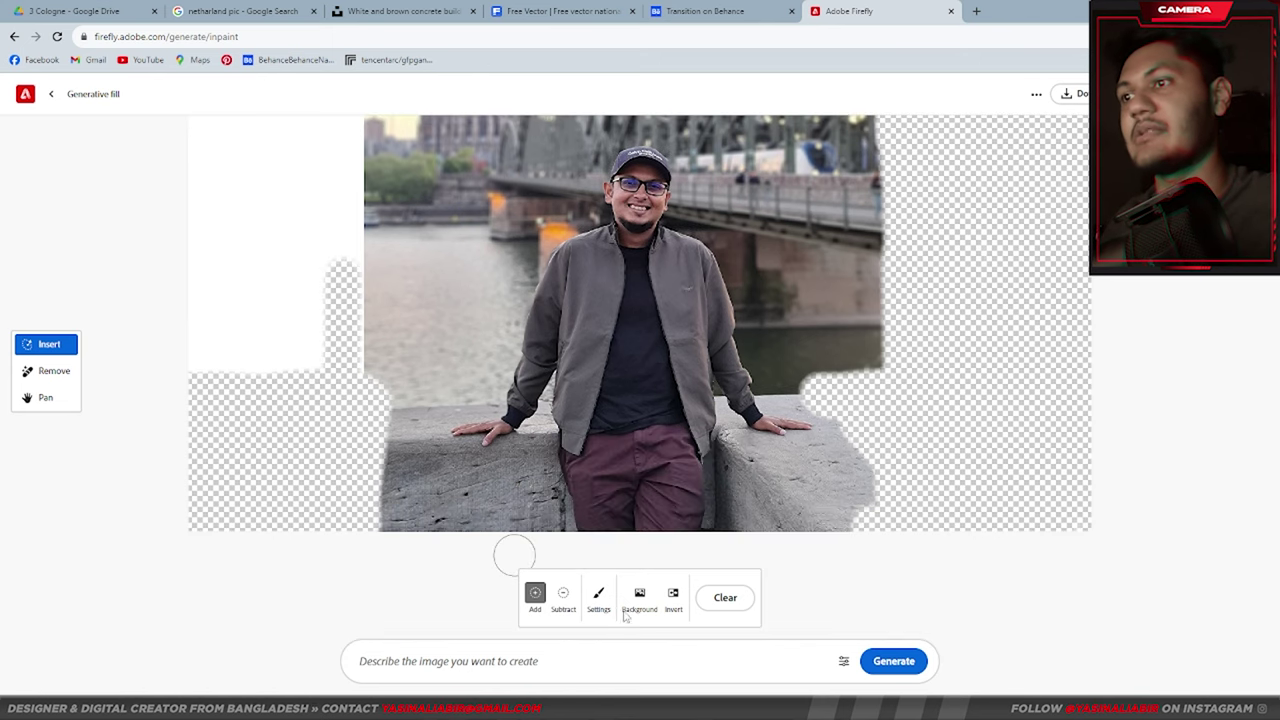
left_click(598, 597)
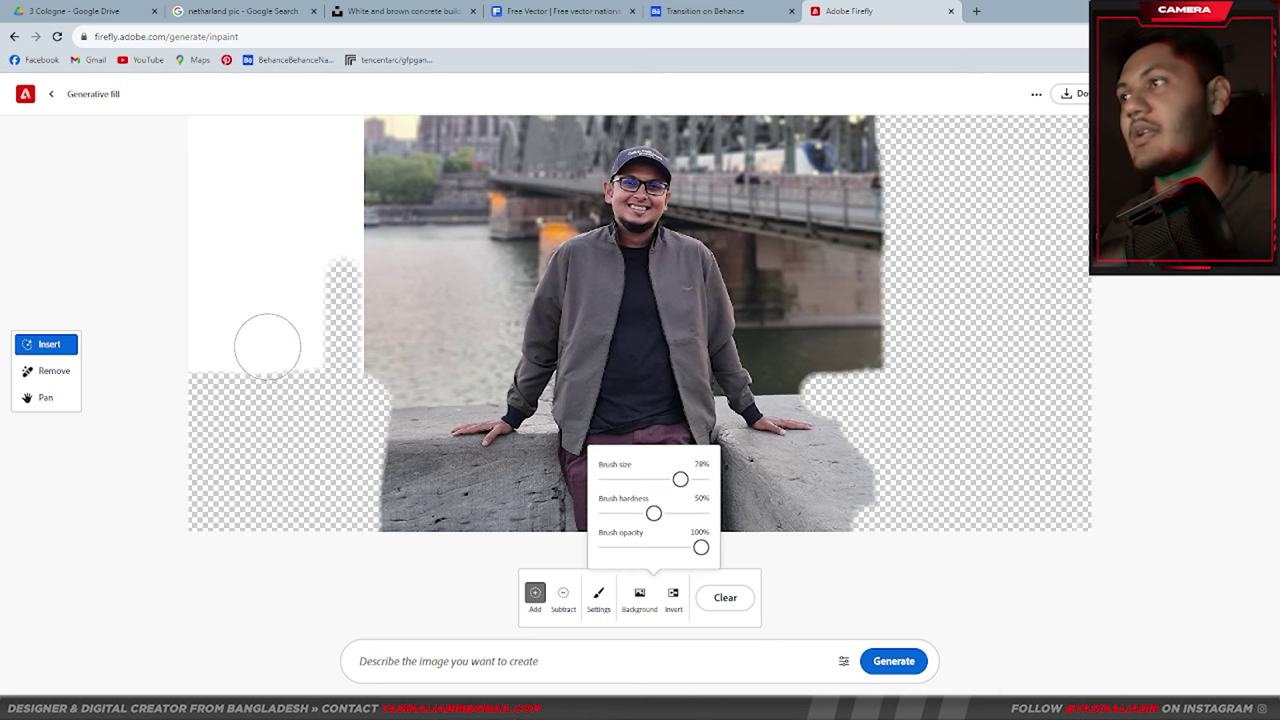
left_click_drag(267, 346, 320, 300)
scroll(320, 300, "up", 1)
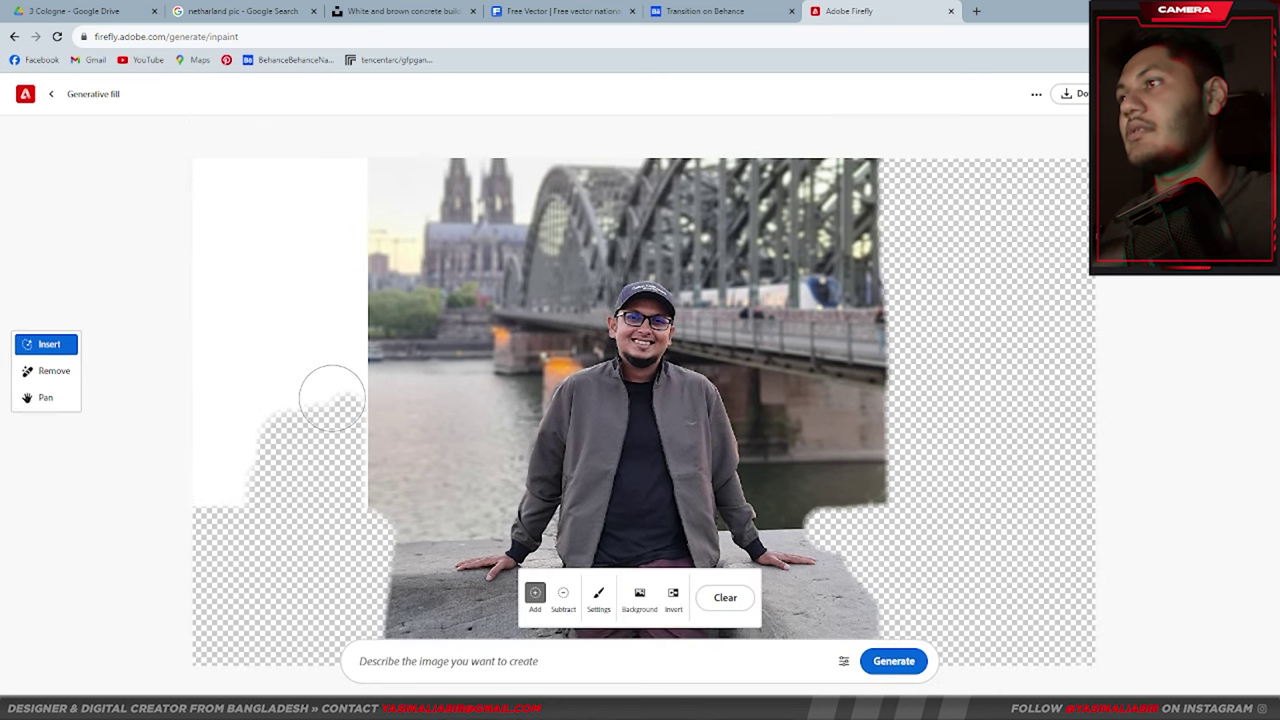
left_click_drag(332, 397, 213, 350)
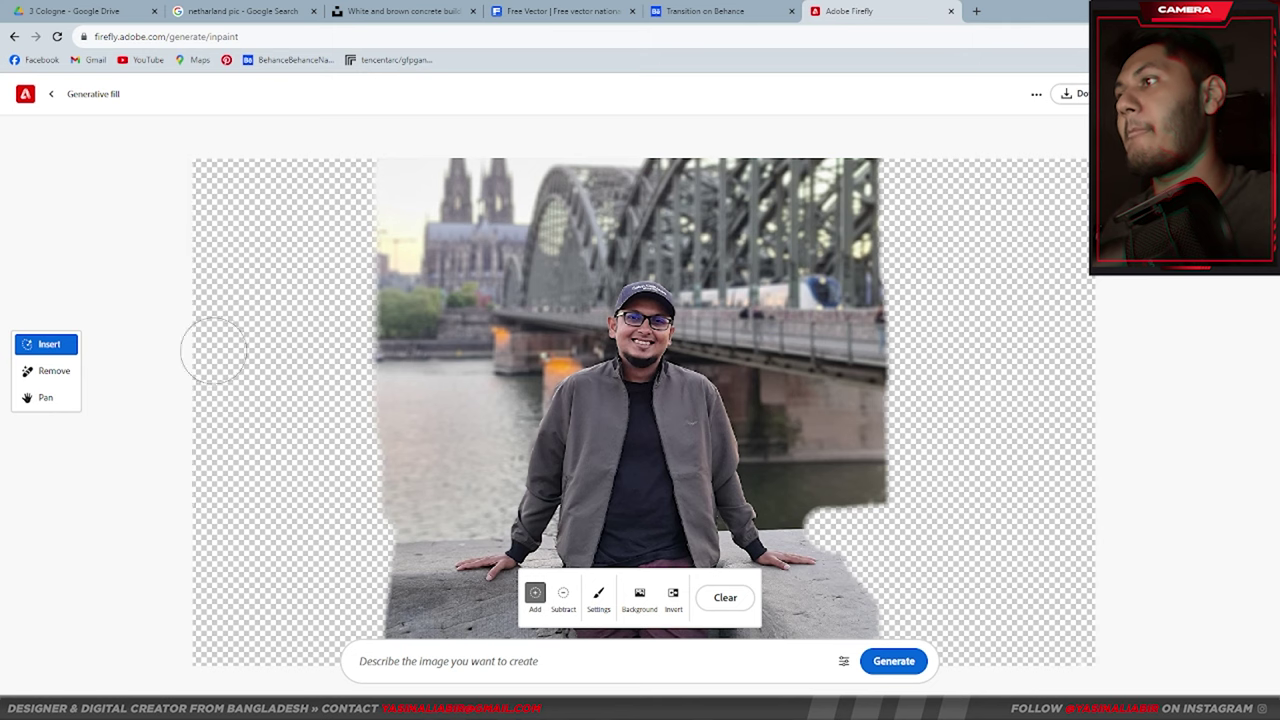
scroll(601, 485, "down", 1)
left_click(514, 668)
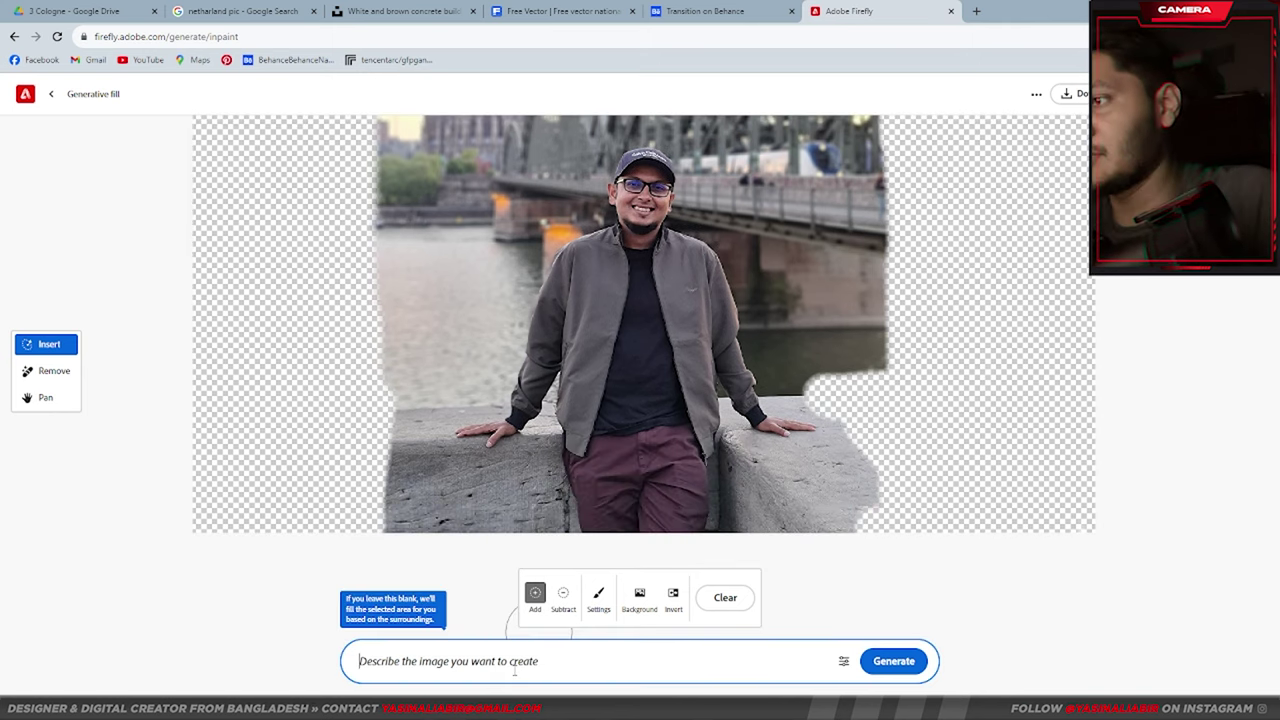
Enter 'fill ot' as the prompt and generate the fill
type("fill ot")
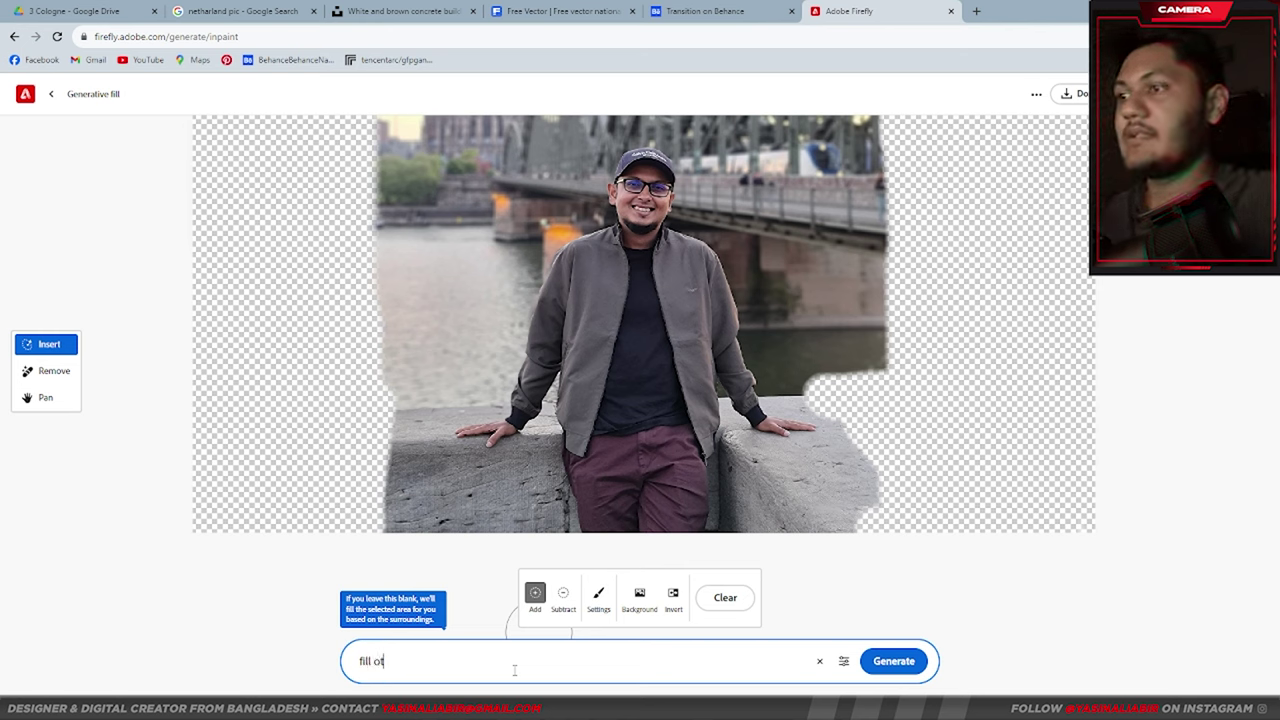
key("Return")
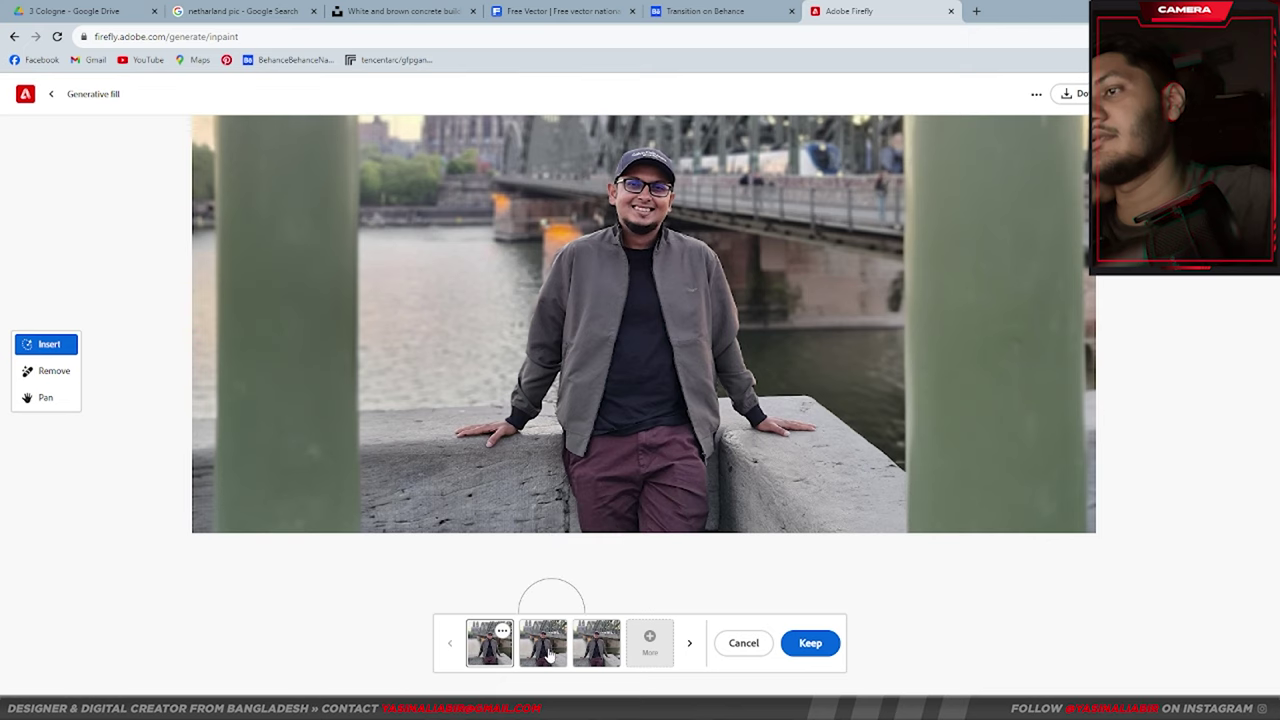
Compare the Firefly variants and download the third one, which has the dark right-hand column
scroll(596, 516, "up", 3)
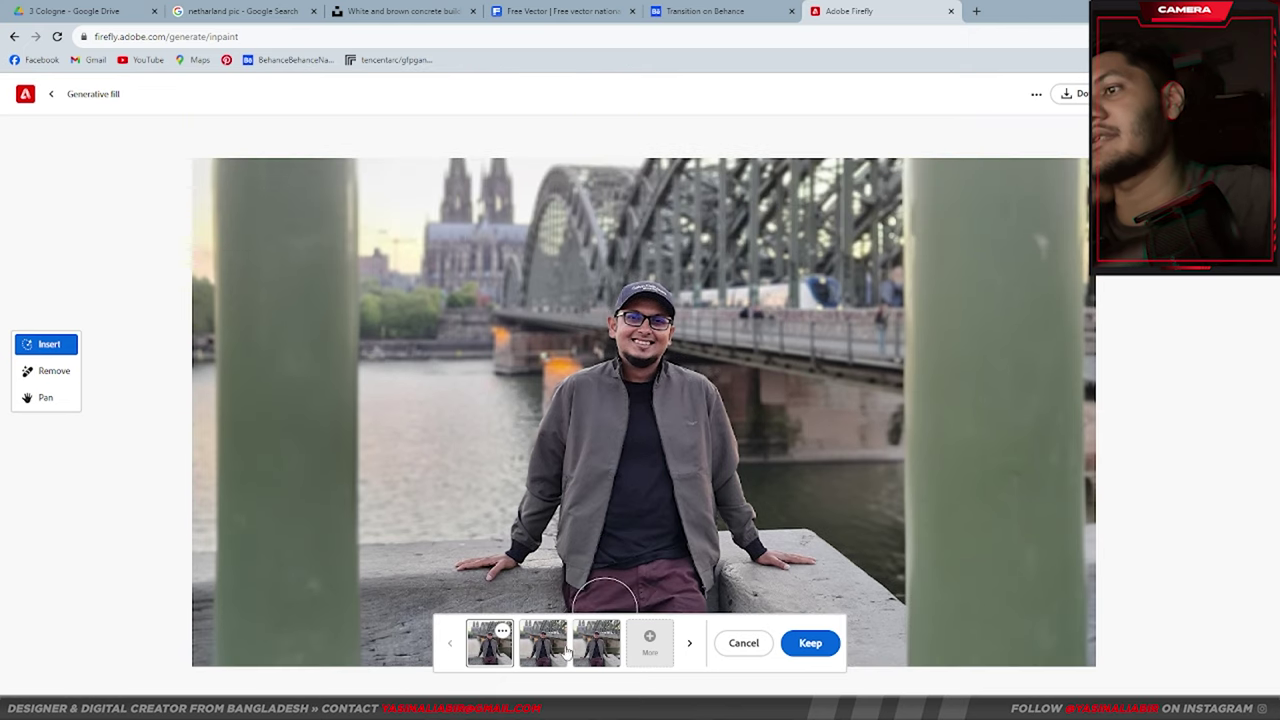
left_click(556, 650)
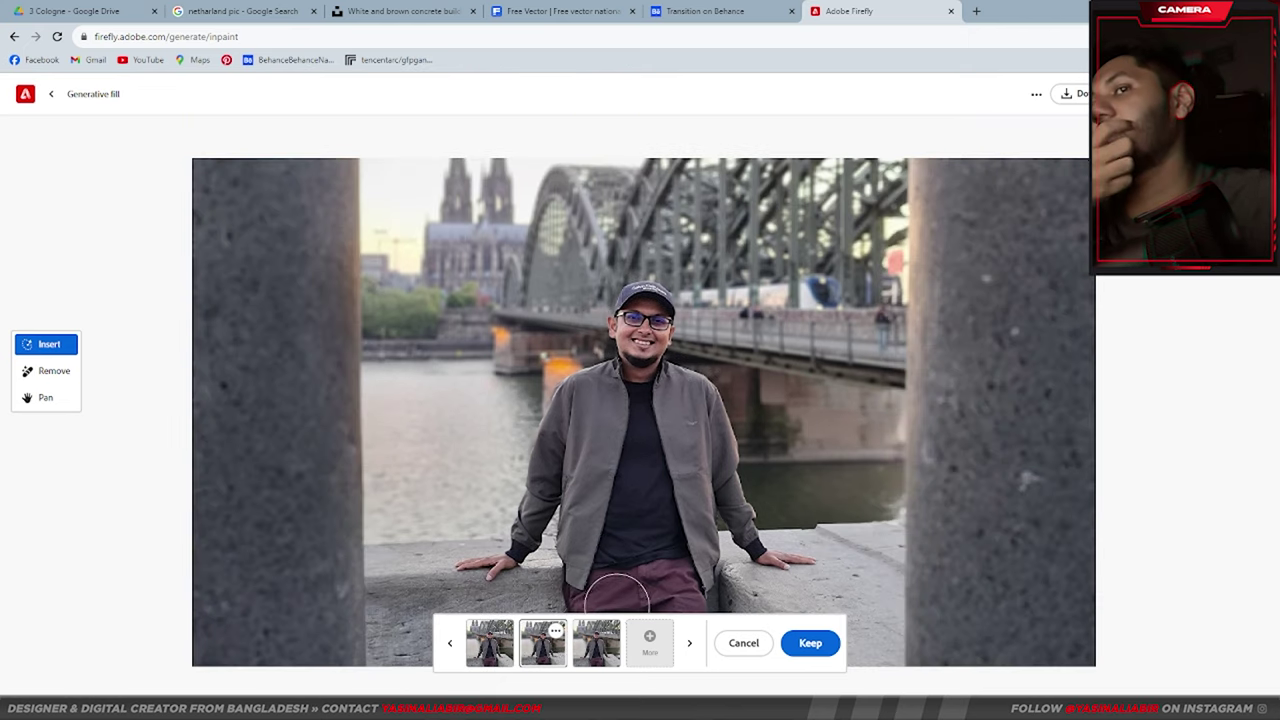
left_click(611, 648)
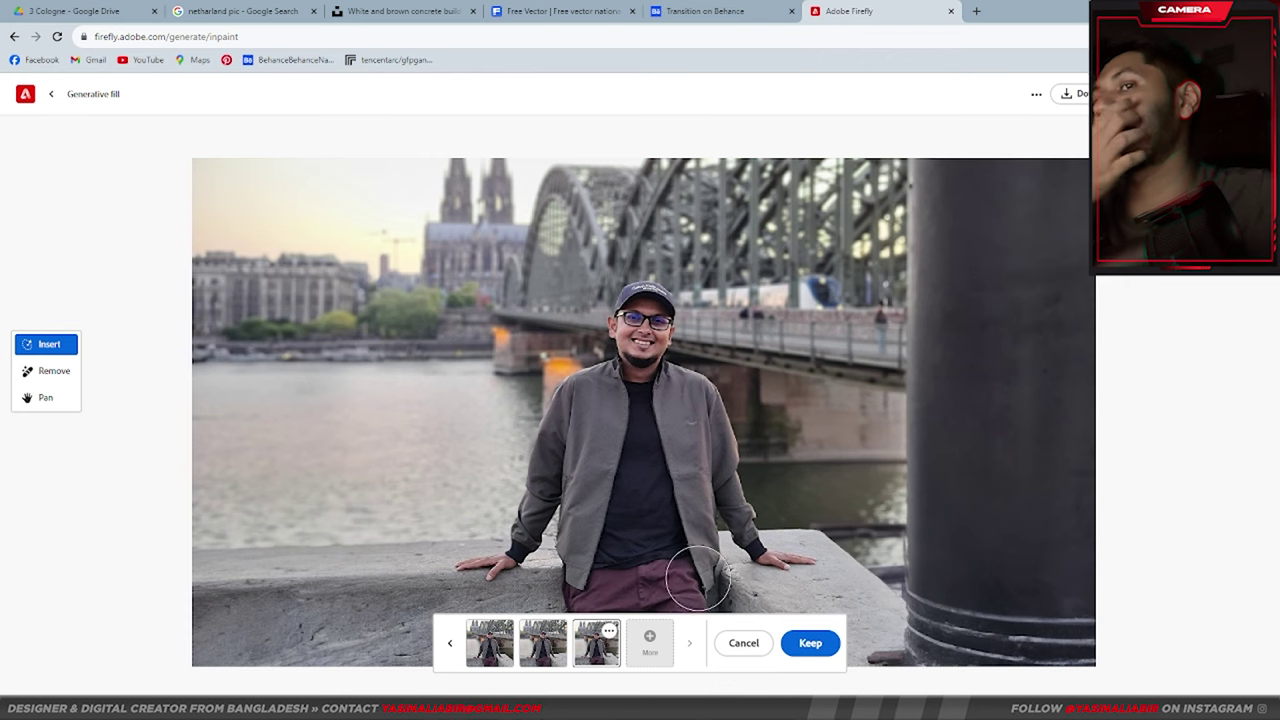
scroll(945, 478, "down", 3)
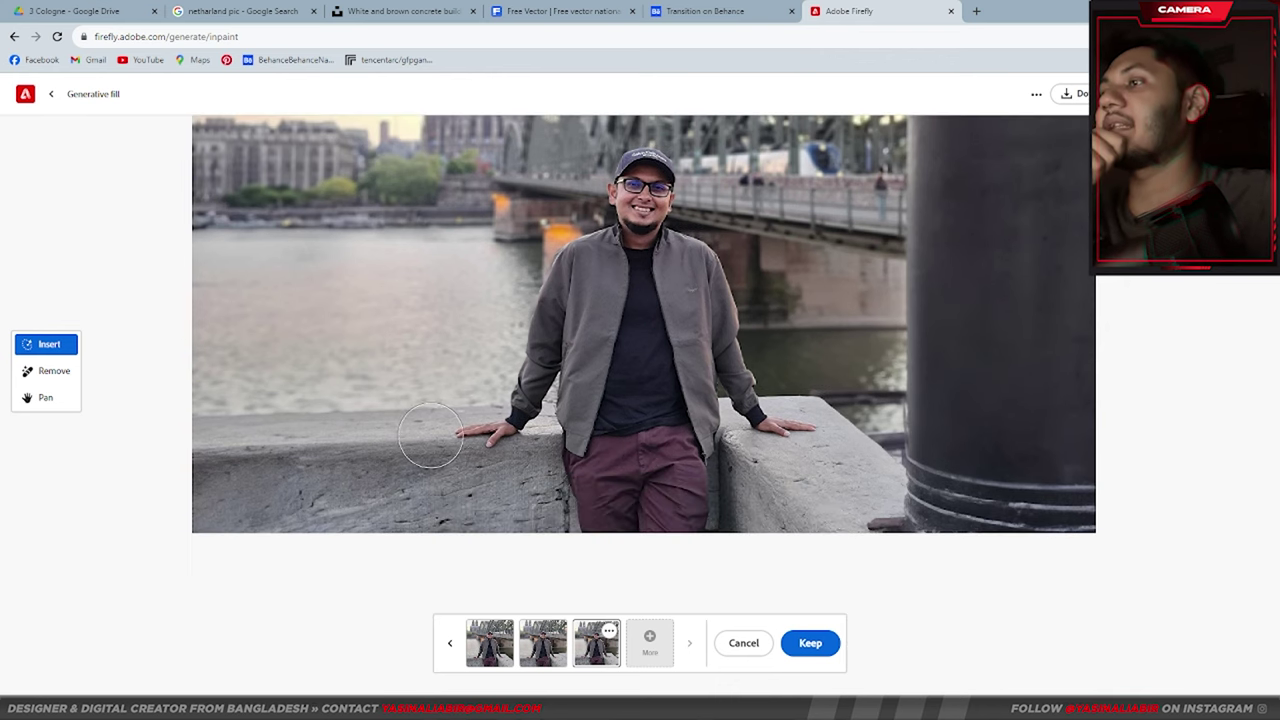
scroll(576, 368, "up", 3)
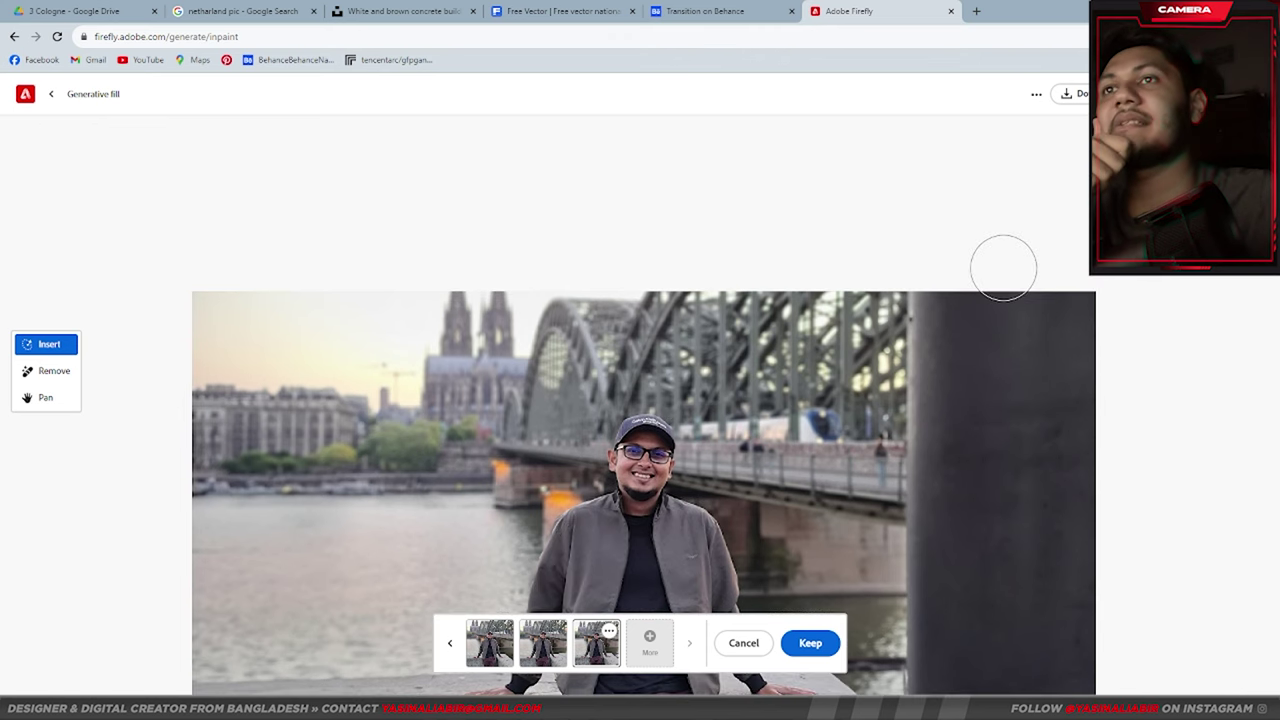
scroll(1000, 266, "up", 3)
scroll(990, 360, "down", 3)
scroll(985, 555, "down", 3)
scroll(970, 490, "up", 3)
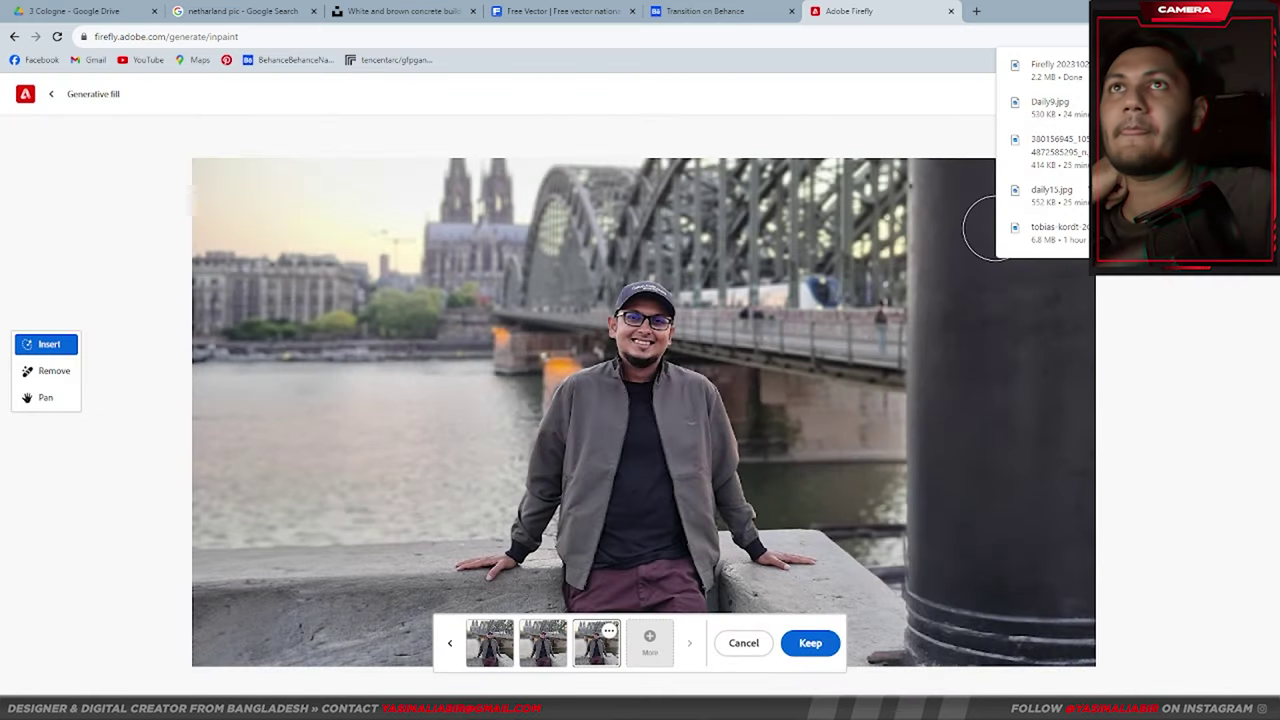
left_click(652, 645)
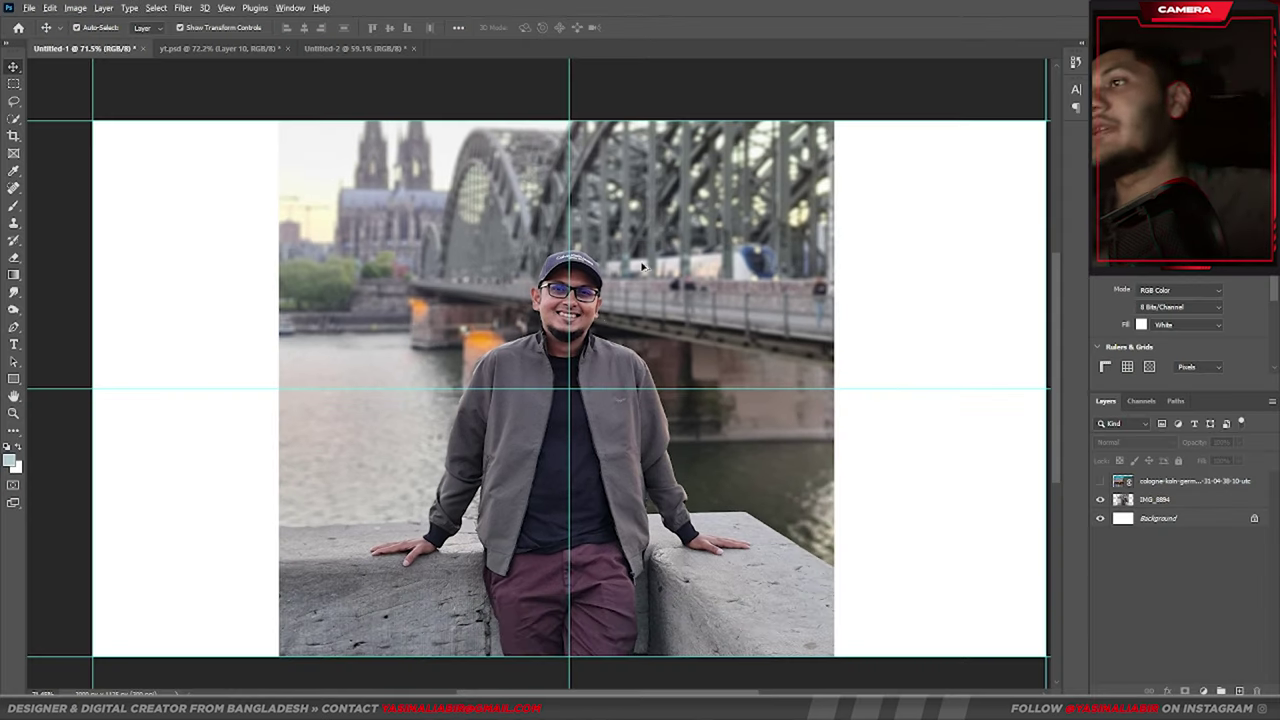
scroll(658, 280, "down", 1)
left_click(353, 180)
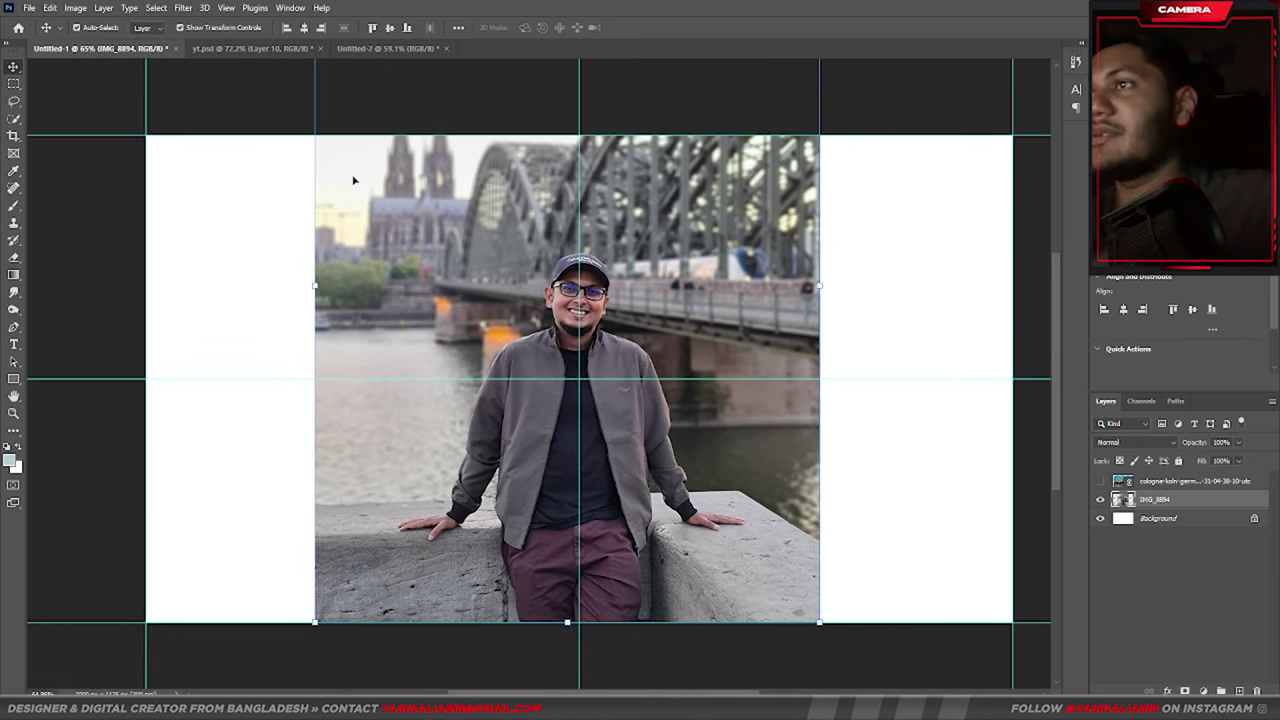
left_click(38, 9)
left_click(110, 311)
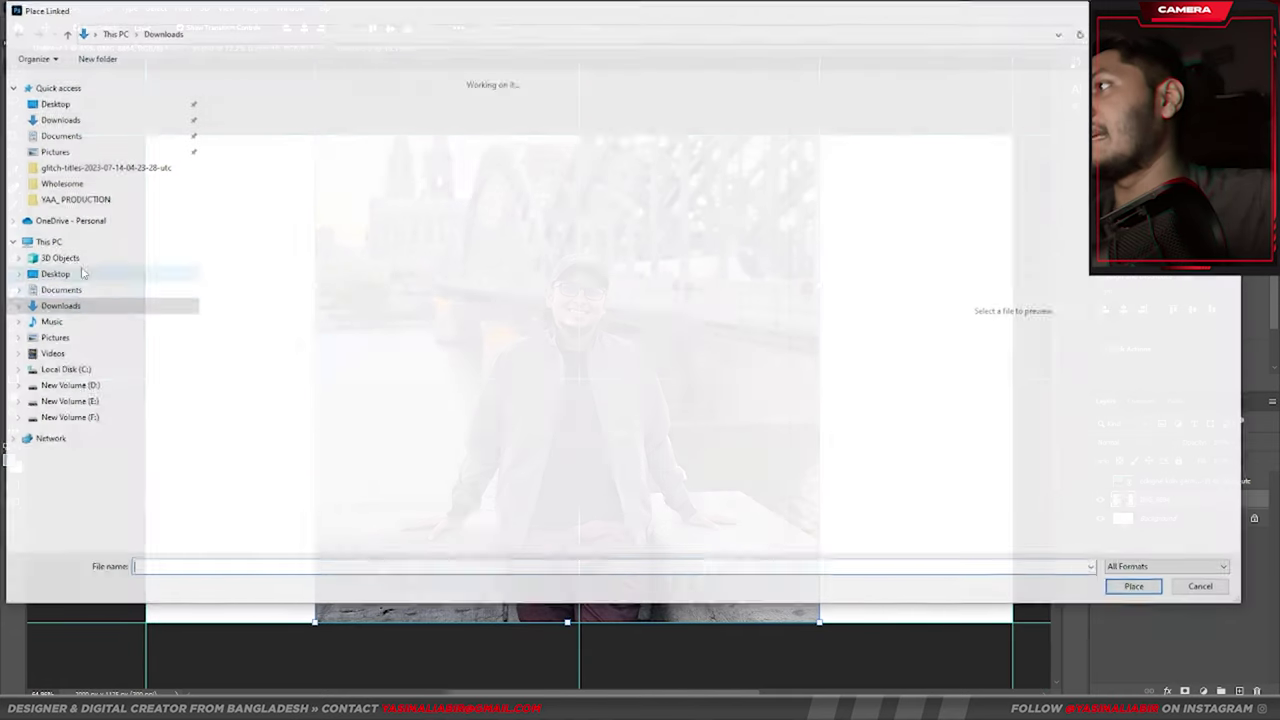
left_click(253, 148)
left_click(348, 148)
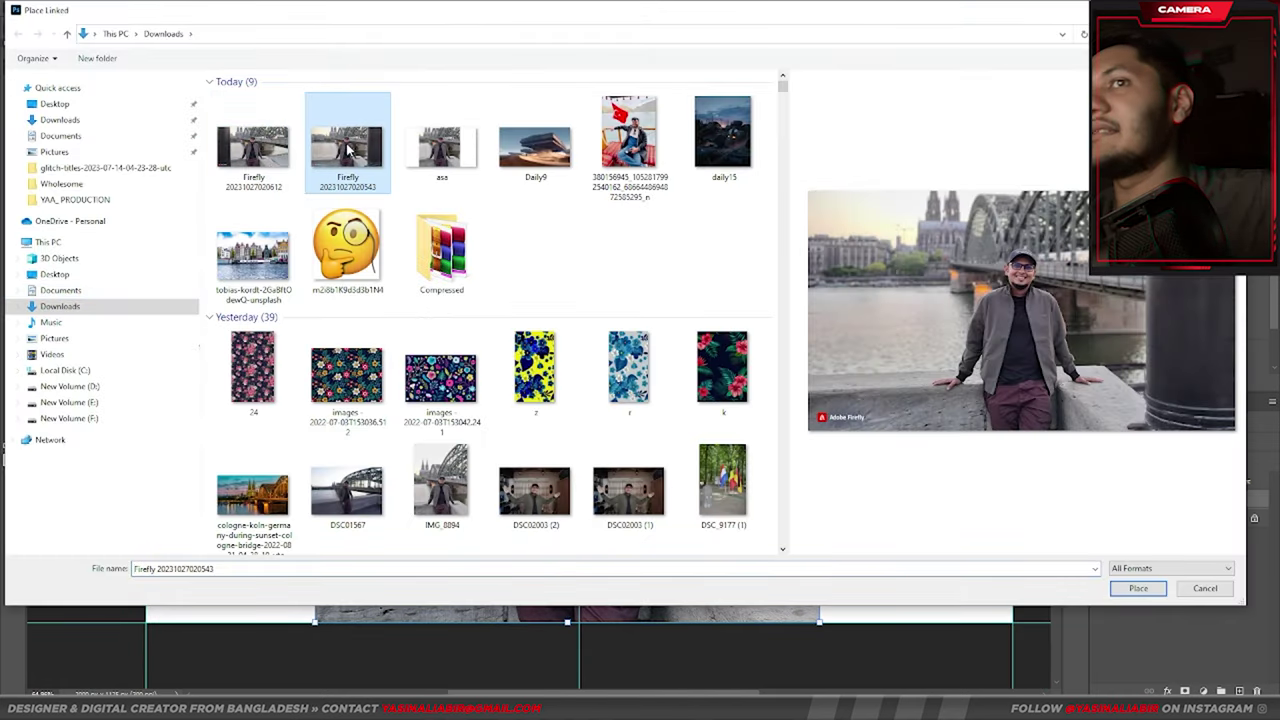
double_click(348, 148)
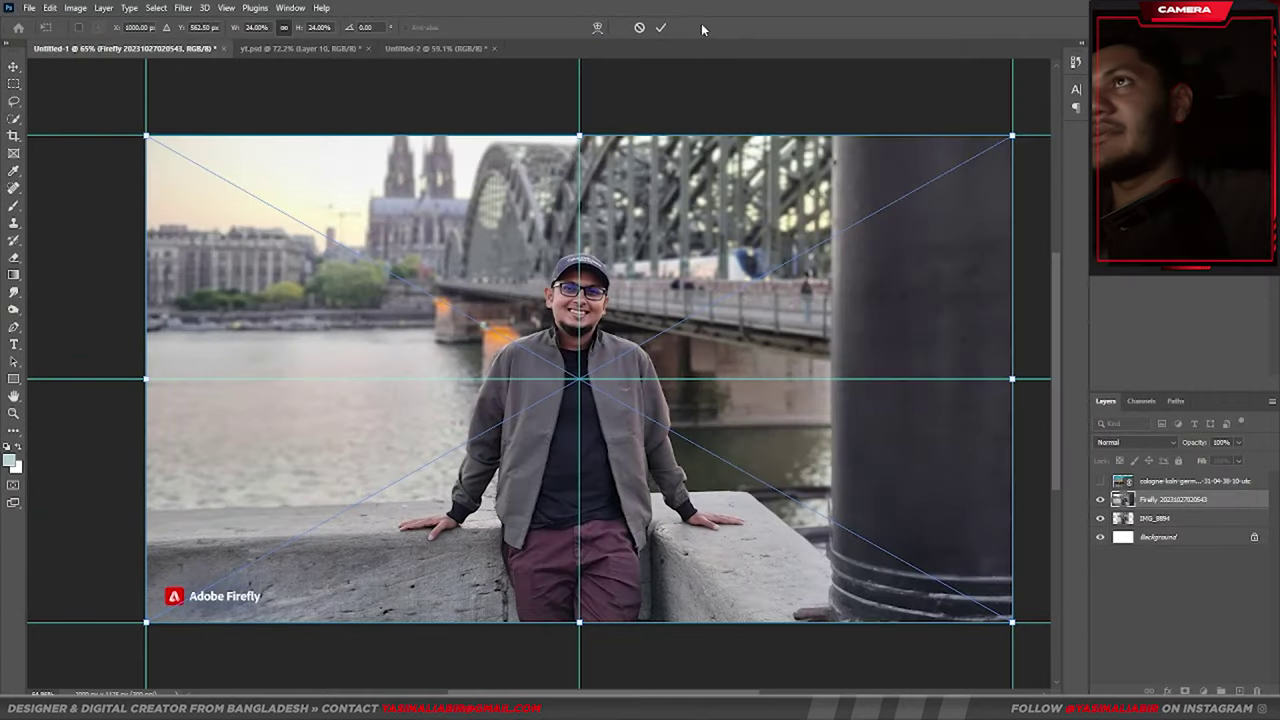
key("Return")
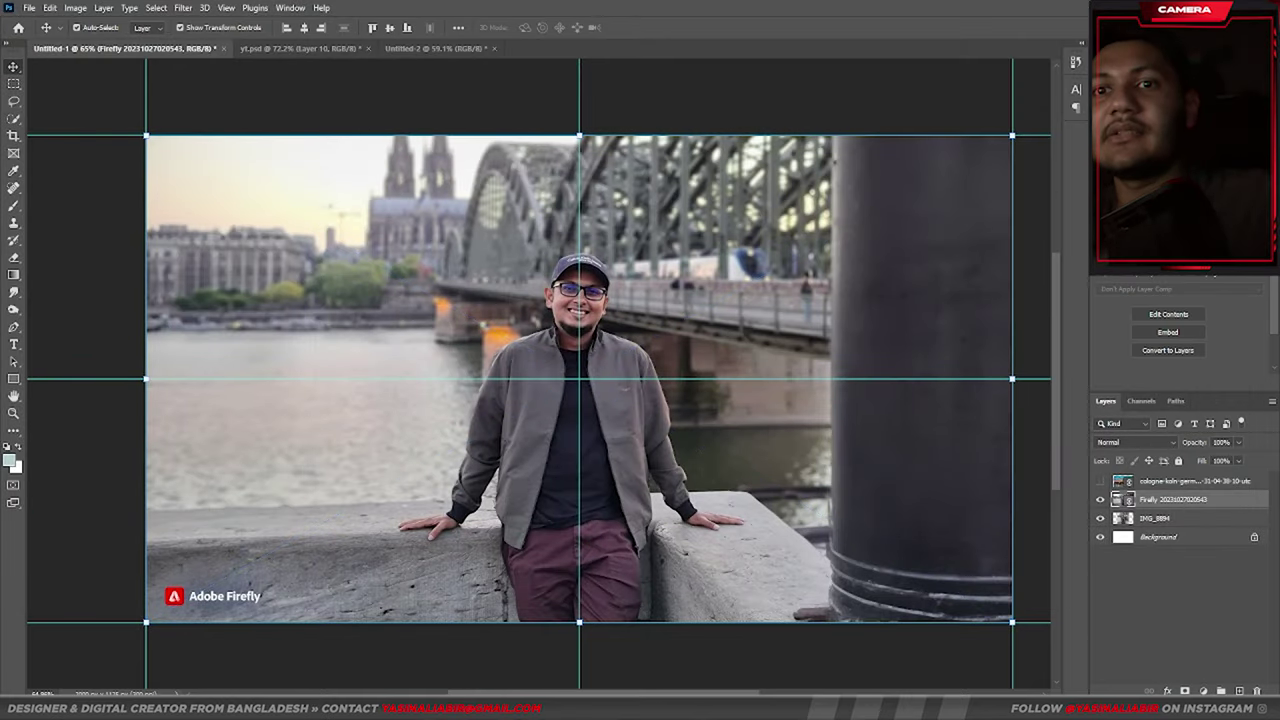
Add a layer mask and paint out the dark right-hand pillar with a 100% opacity brush
left_click(1185, 691)
left_click(9, 211)
scroll(197, 44, "down", 1)
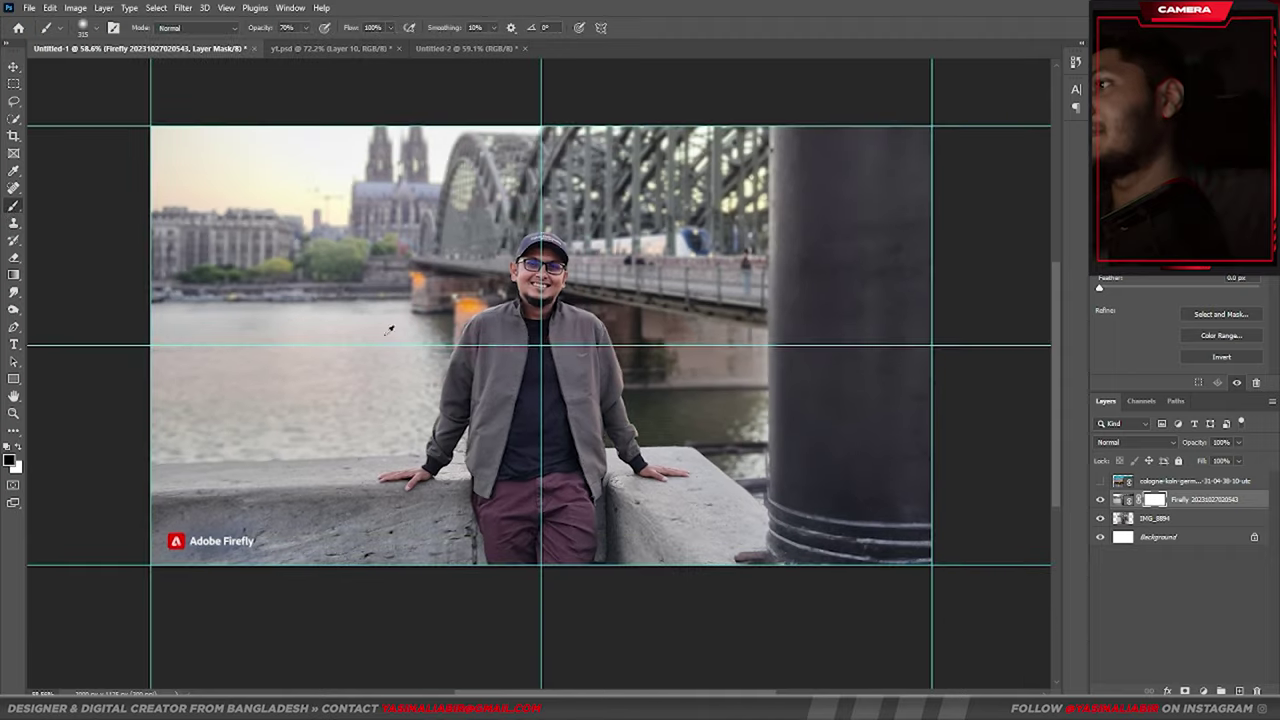
left_click_drag(260, 28, 470, 64)
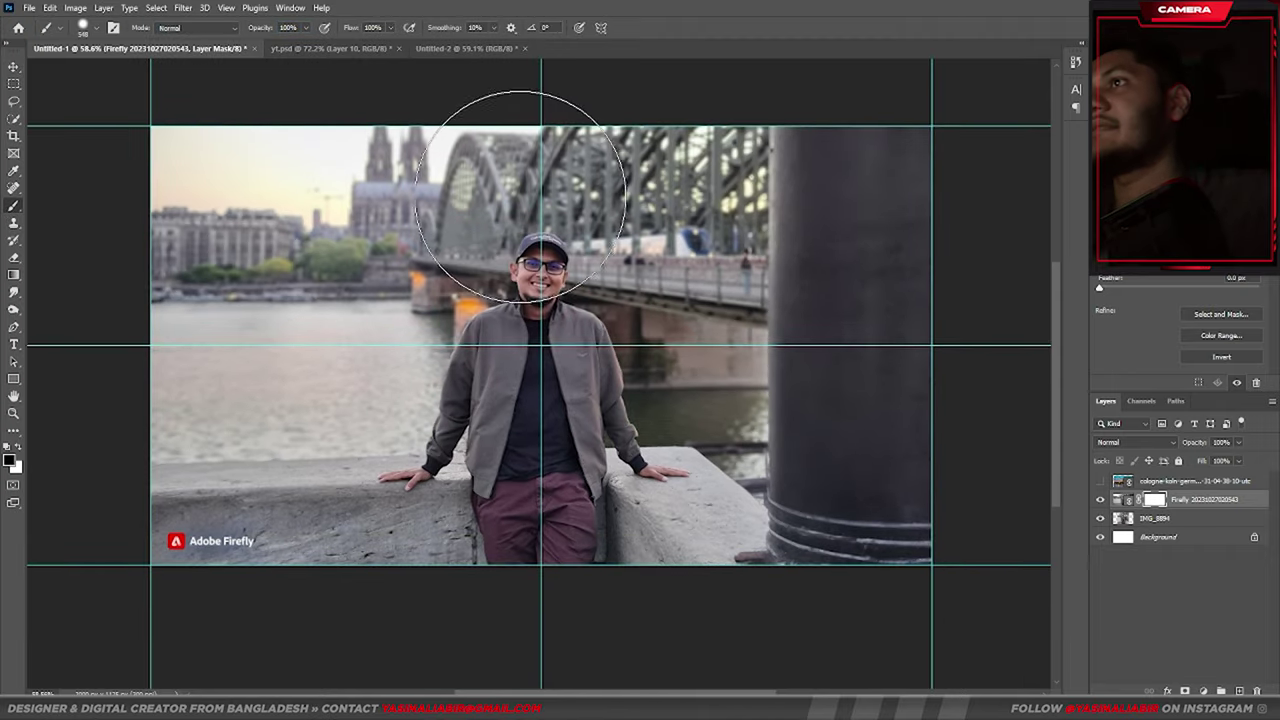
left_click_drag(790, 540, 914, 186)
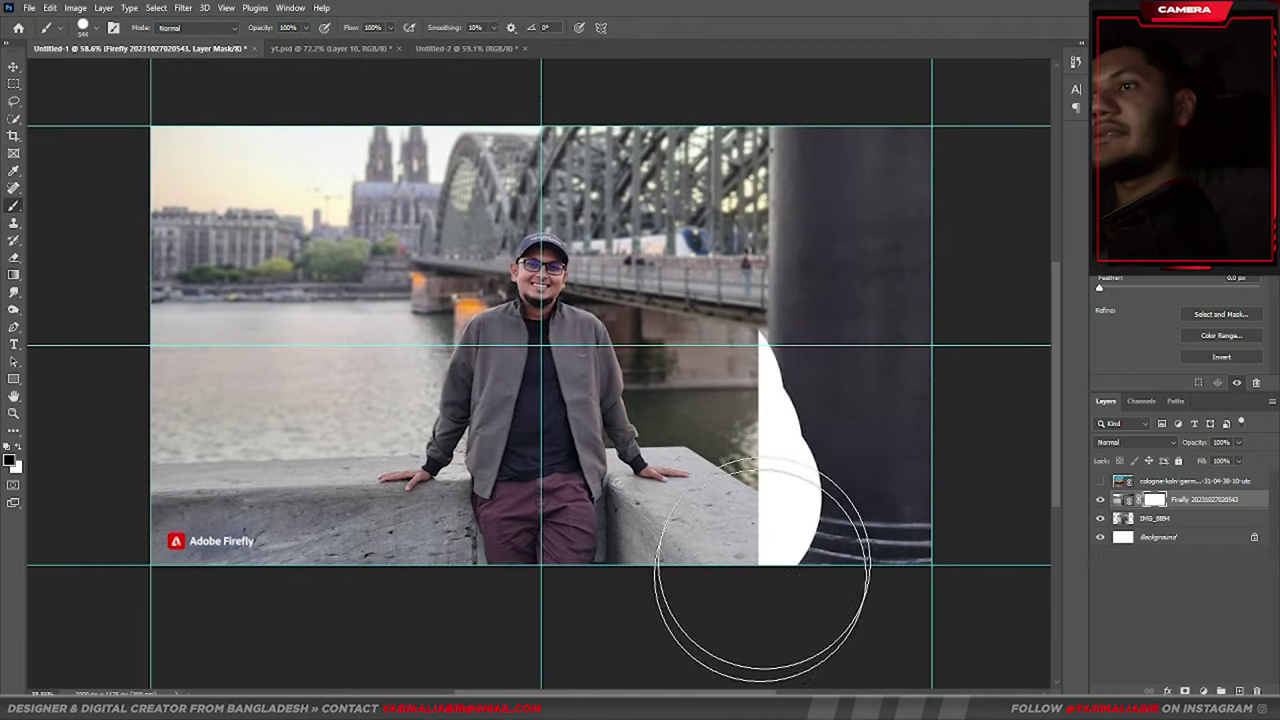
left_click(30, 7)
left_click(80, 288)
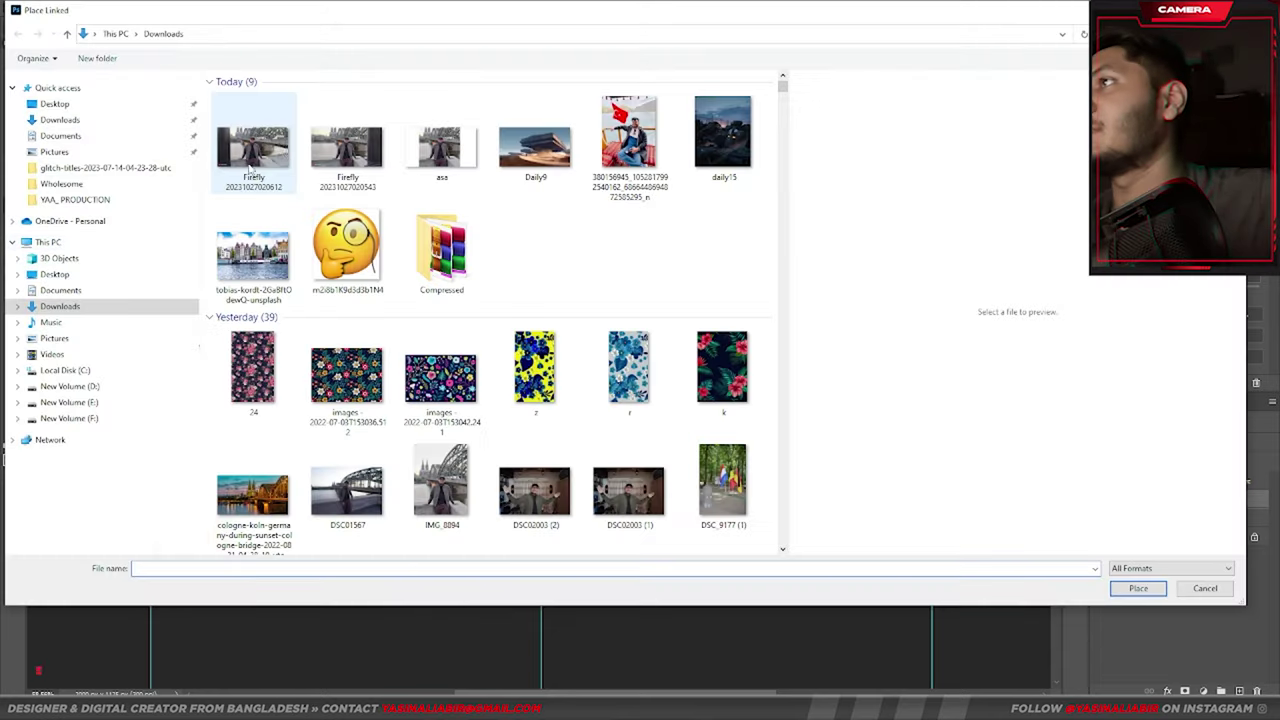
double_click(250, 165)
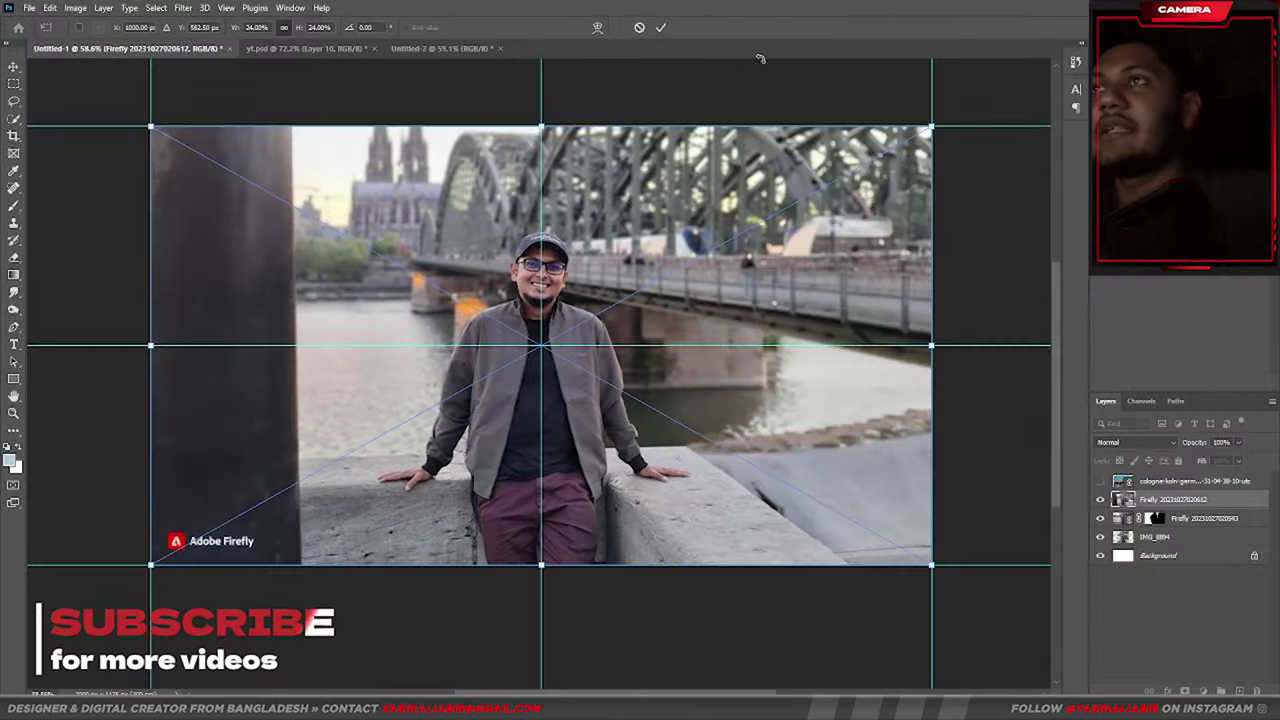
left_click(660, 27)
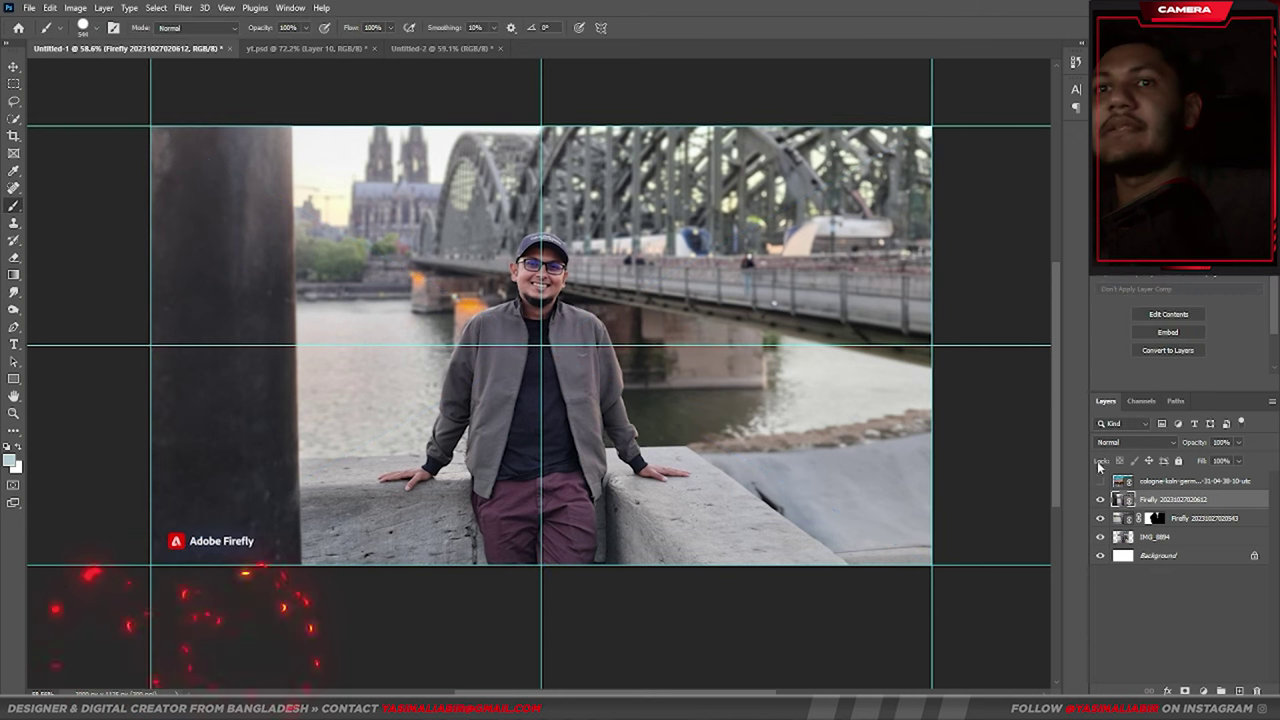
left_click(1183, 690)
left_click_drag(290, 250, 290, 298)
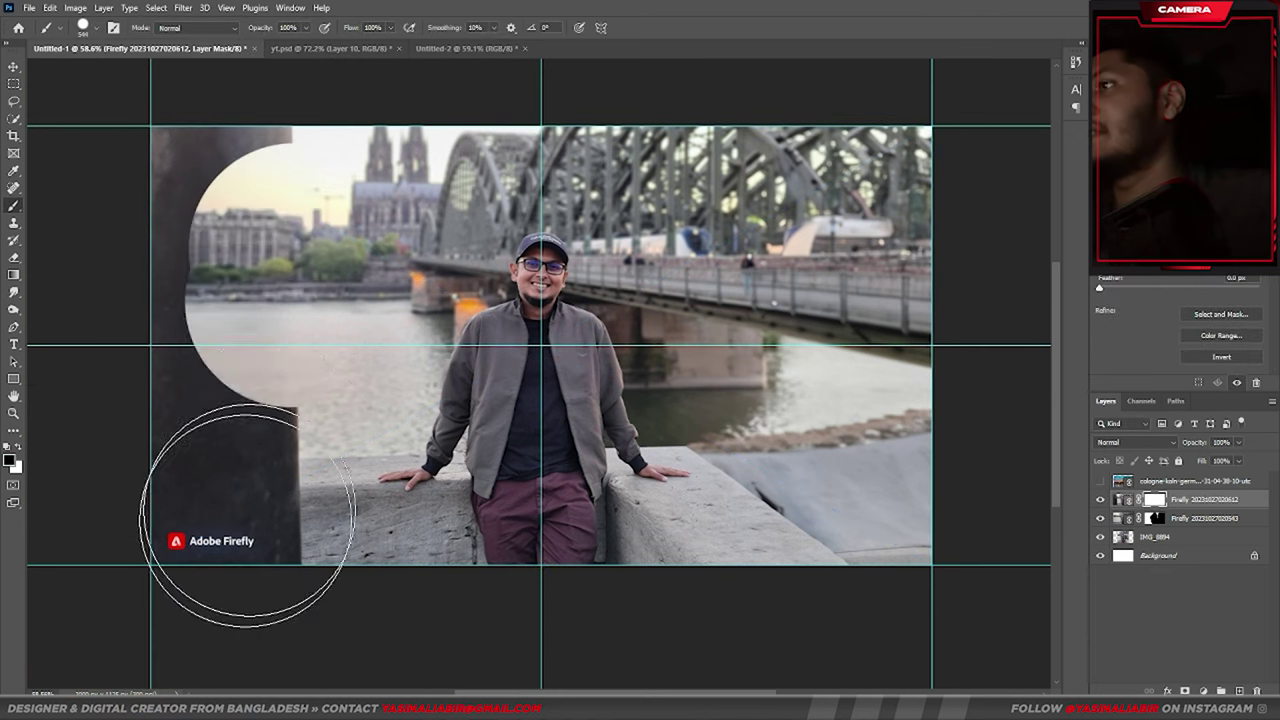
mouse_move(248, 515)
left_mouse_down()
mouse_move(234, 471)
mouse_move(229, 129)
mouse_move(129, 371)
mouse_move(210, 500)
mouse_move(423, 505)
mouse_move(471, 480)
mouse_move(460, 300)
mouse_move(441, 397)
left_mouse_up()
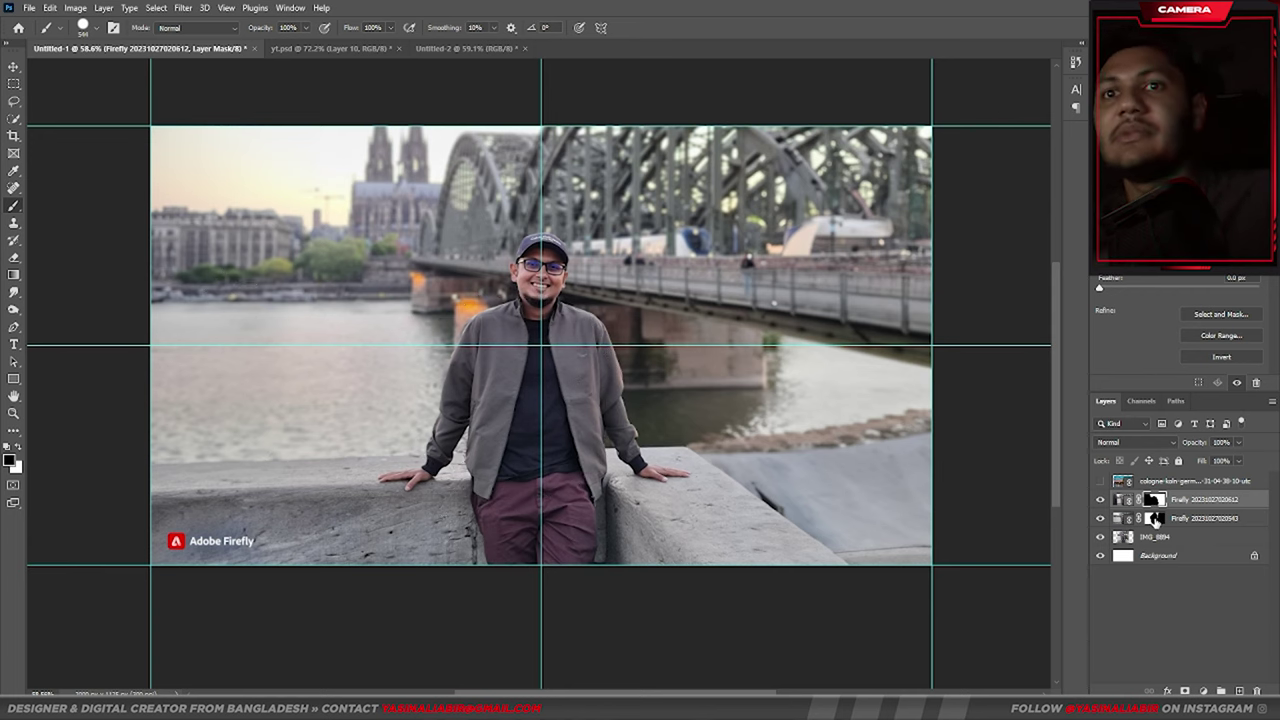
left_click(1155, 518)
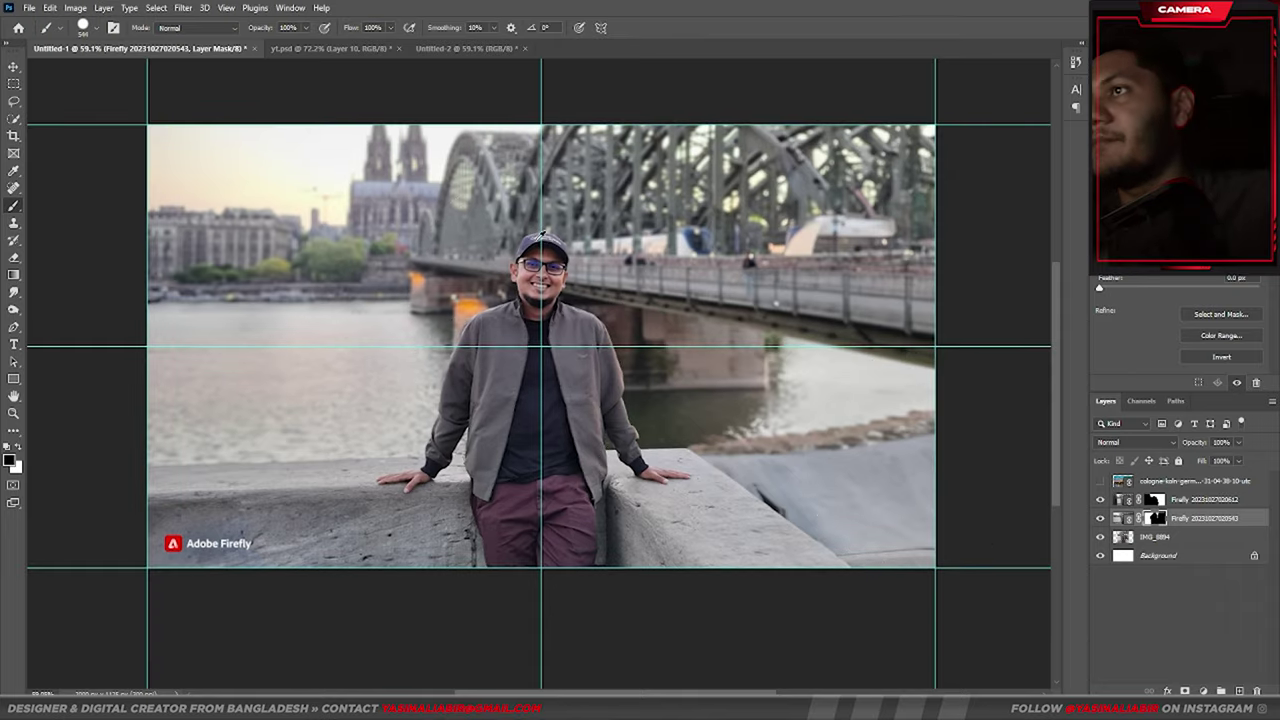
scroll(541, 234, "down", 2)
scroll(560, 250, "up", 4)
scroll(580, 260, "down", 3)
scroll(600, 268, "up", 1)
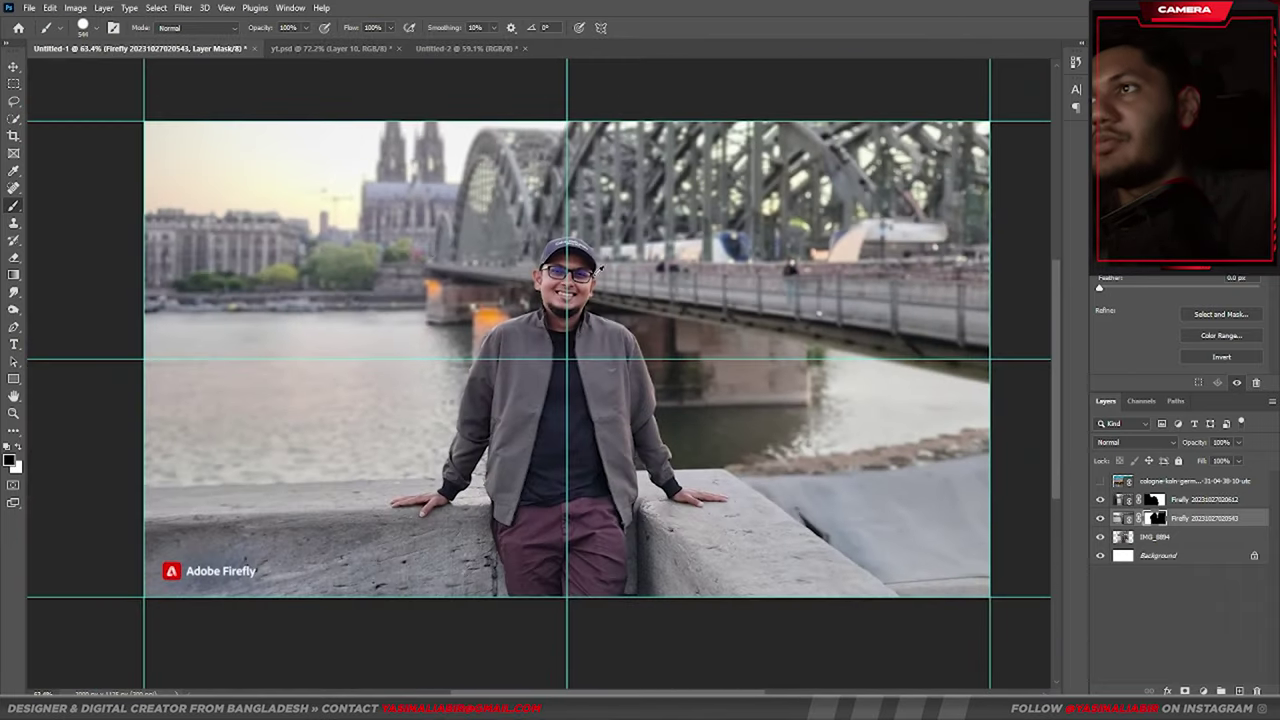
left_click(13, 67)
left_click(1135, 518)
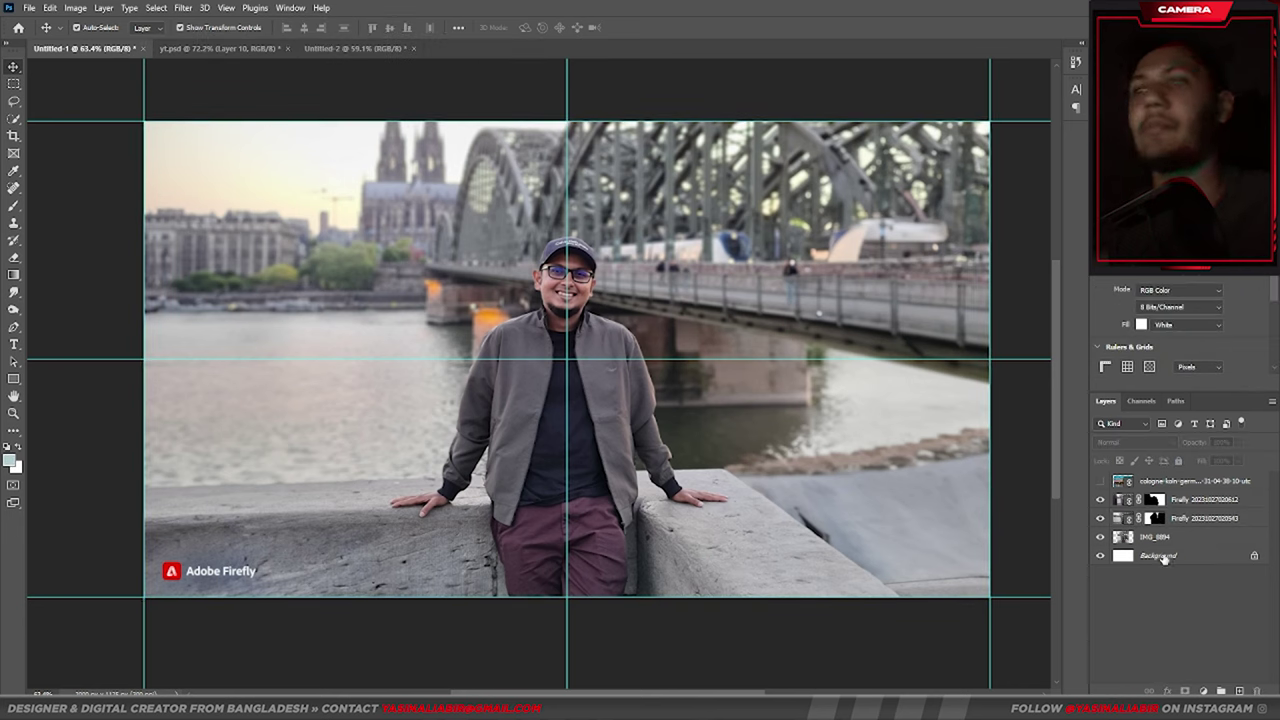
left_click(1210, 500)
key("ctrl+shift+alt+e")
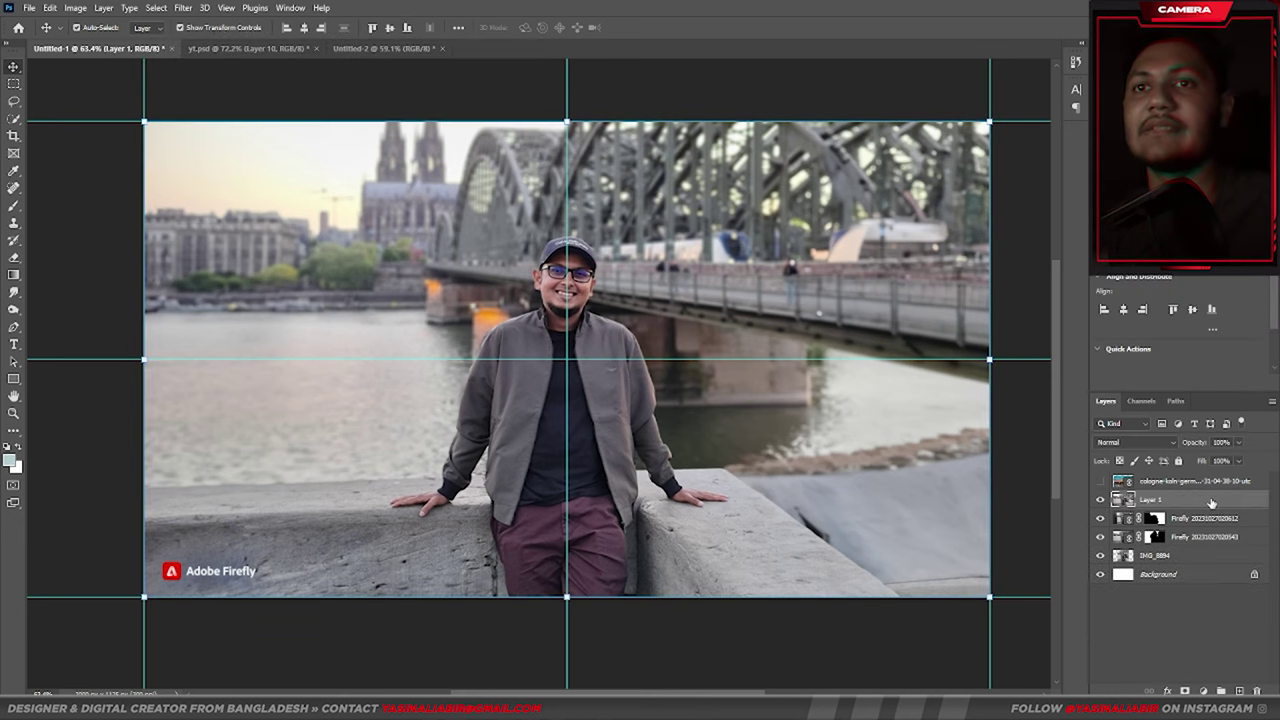
scroll(193, 538, "down", 2)
key("m")
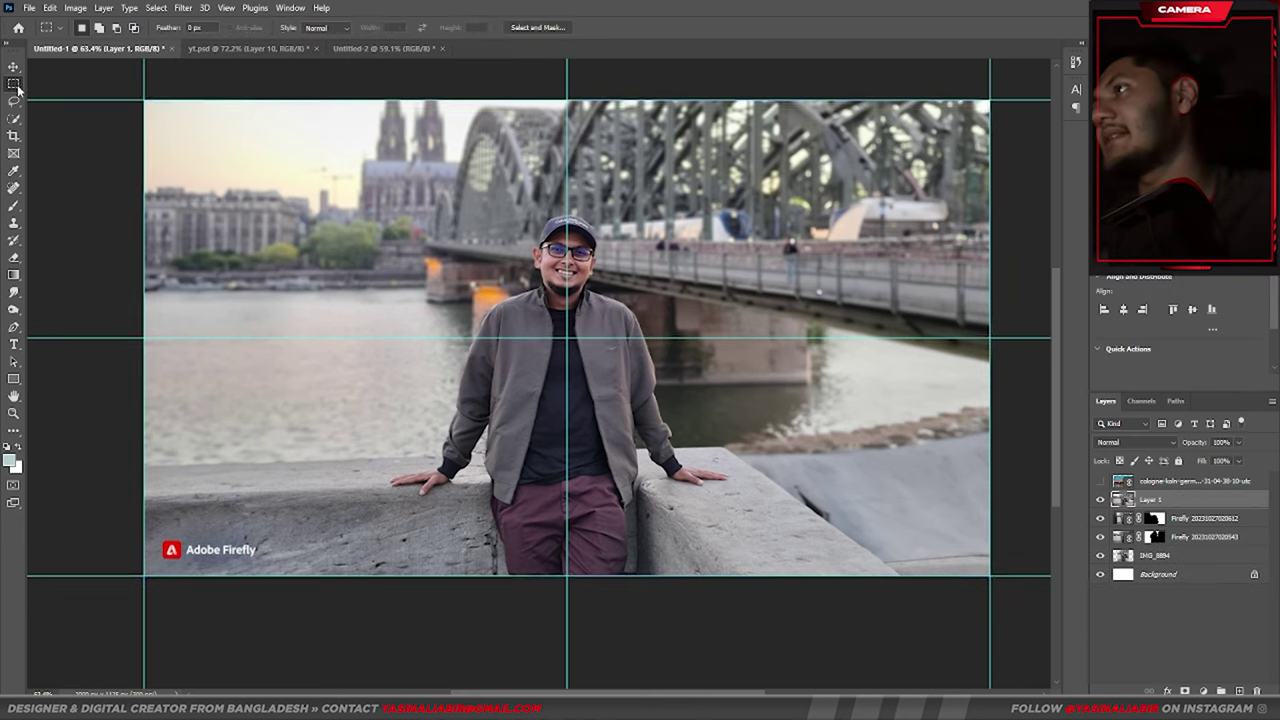
scroll(193, 538, "up", 5)
scroll(190, 530, "up", 2)
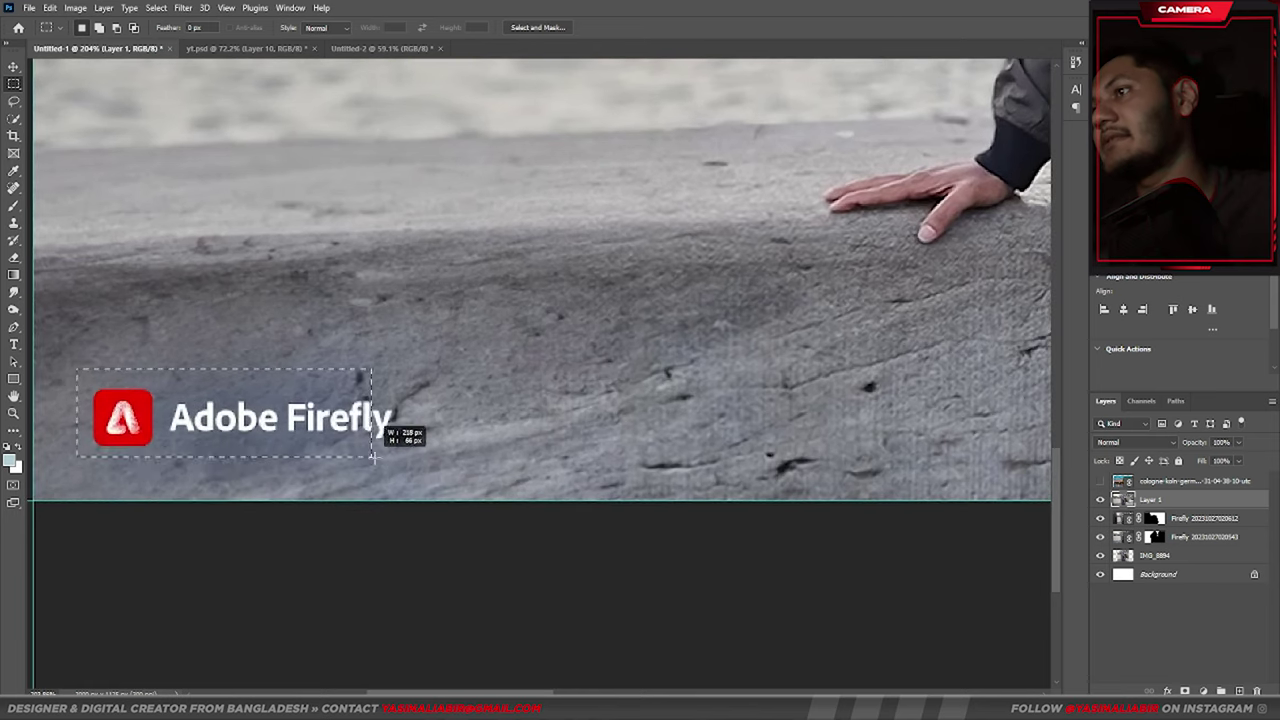
Select the Adobe Firefly logo and erase it with a Content-Aware fill
left_click_drag(148, 425, 407, 463)
right_click(324, 411)
left_click(362, 576)
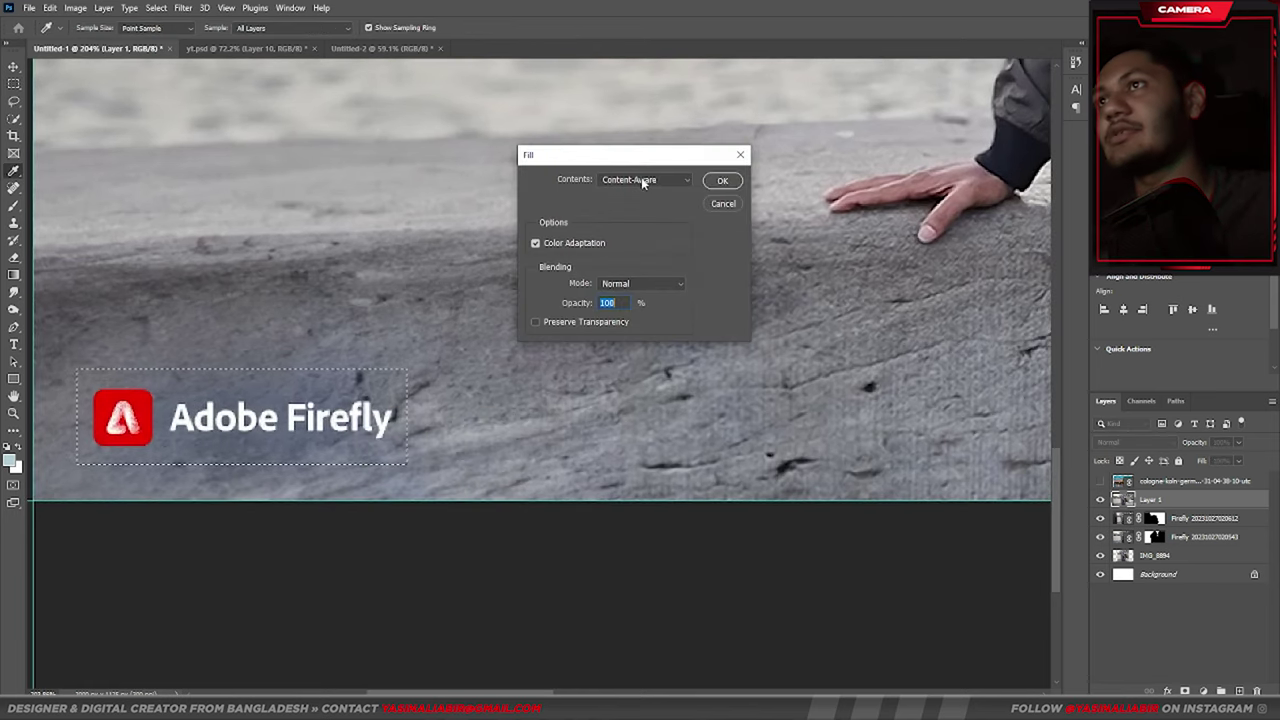
left_click(645, 180)
left_click(640, 232)
left_click(722, 181)
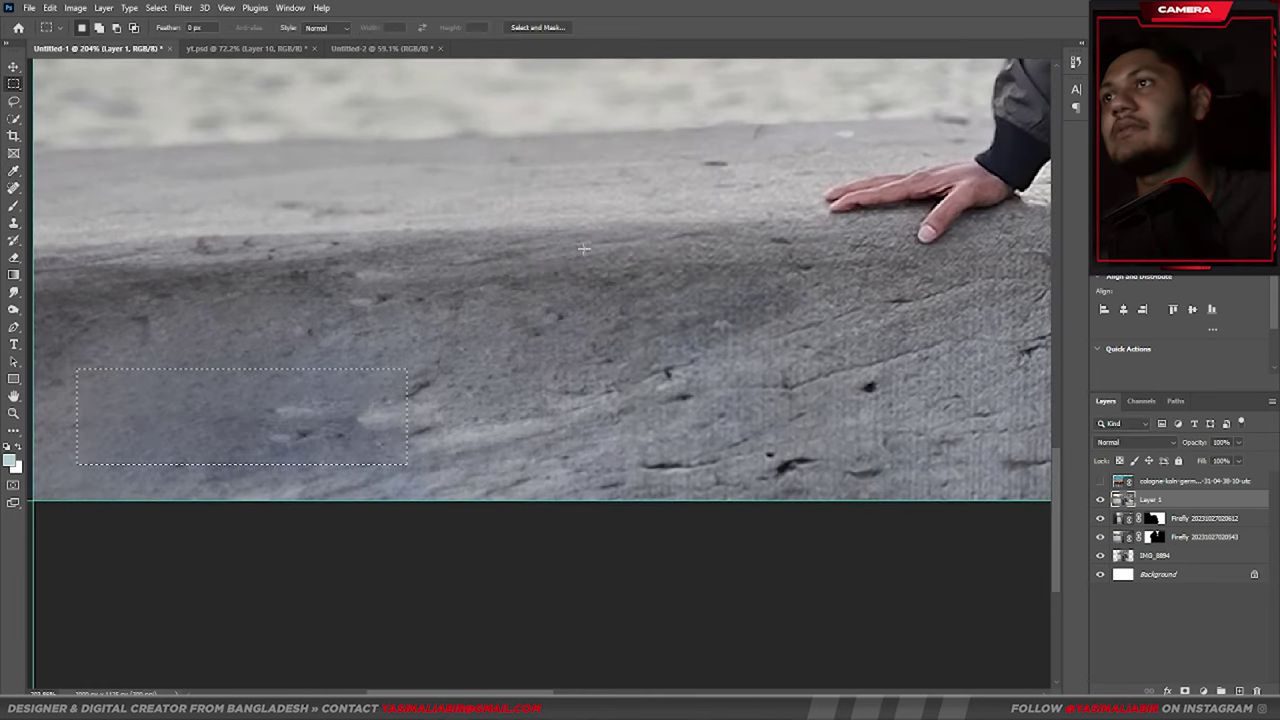
Zoom out to view the whole photo and make Layer 1 the active layer
key("m")
scroll(434, 316, "down", 5)
left_click_drag(493, 415, 330, 640)
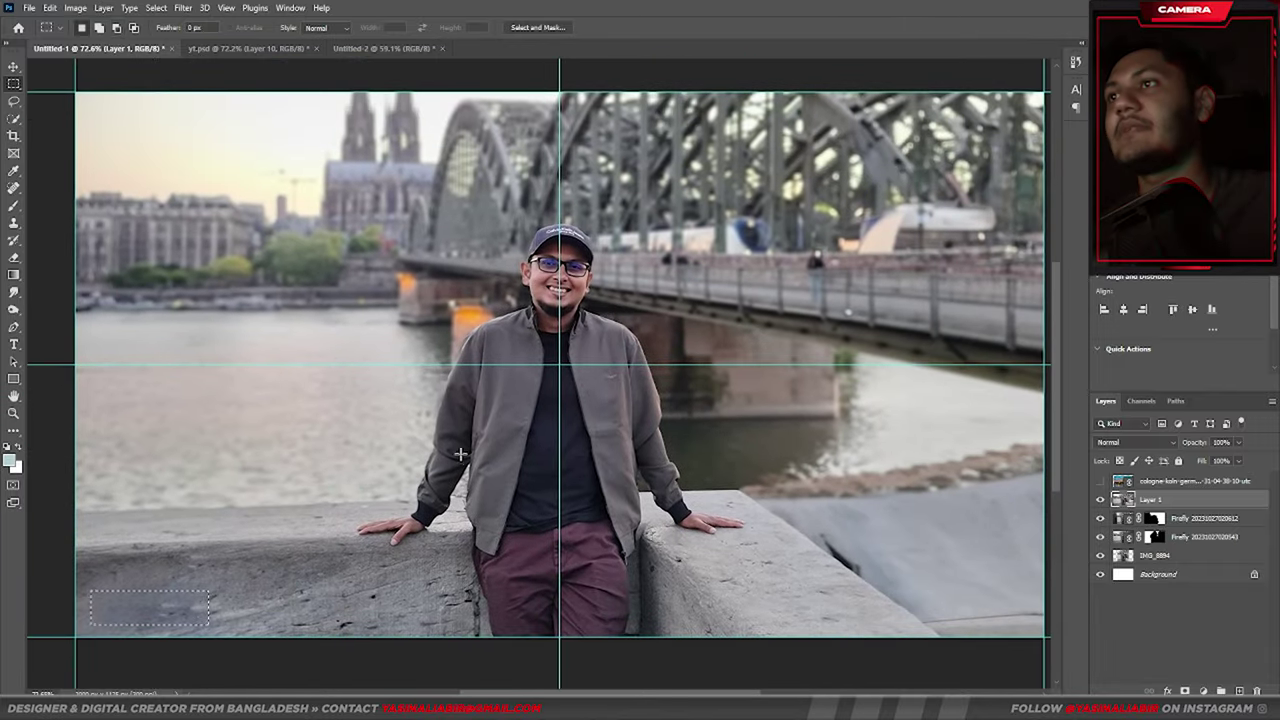
scroll(197, 278, "down", 1)
left_click(13, 68)
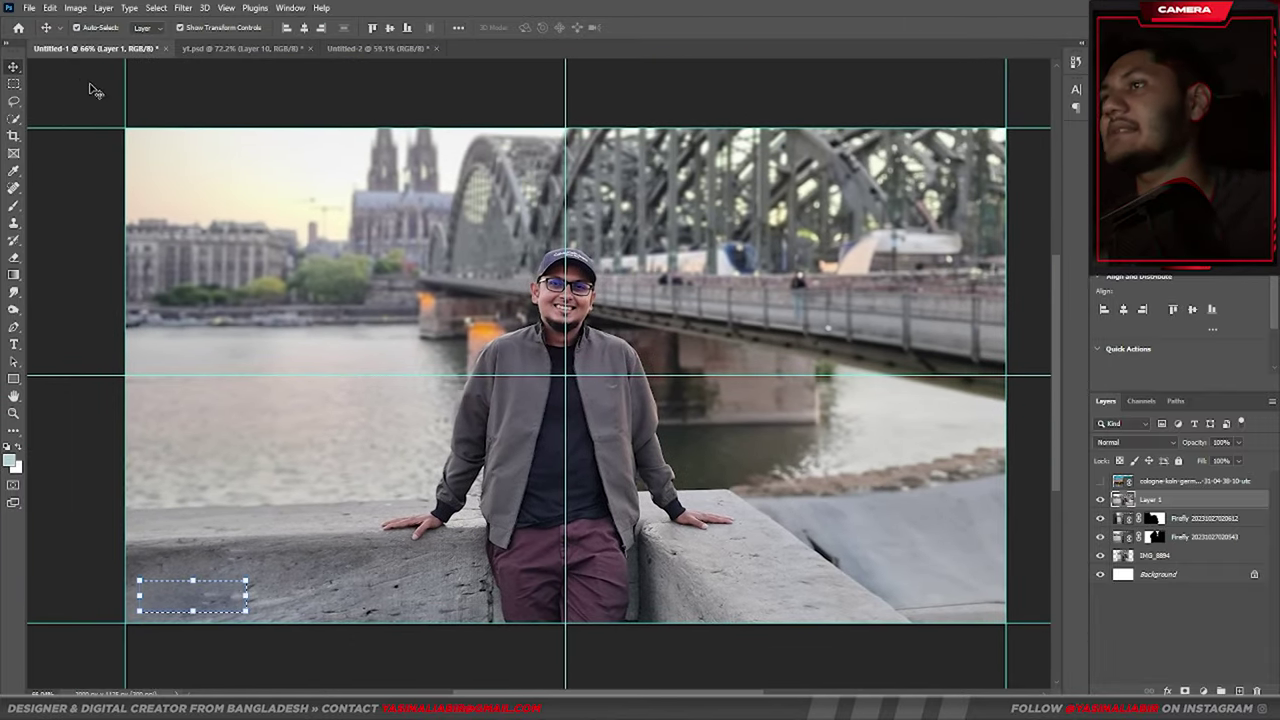
left_click(94, 88)
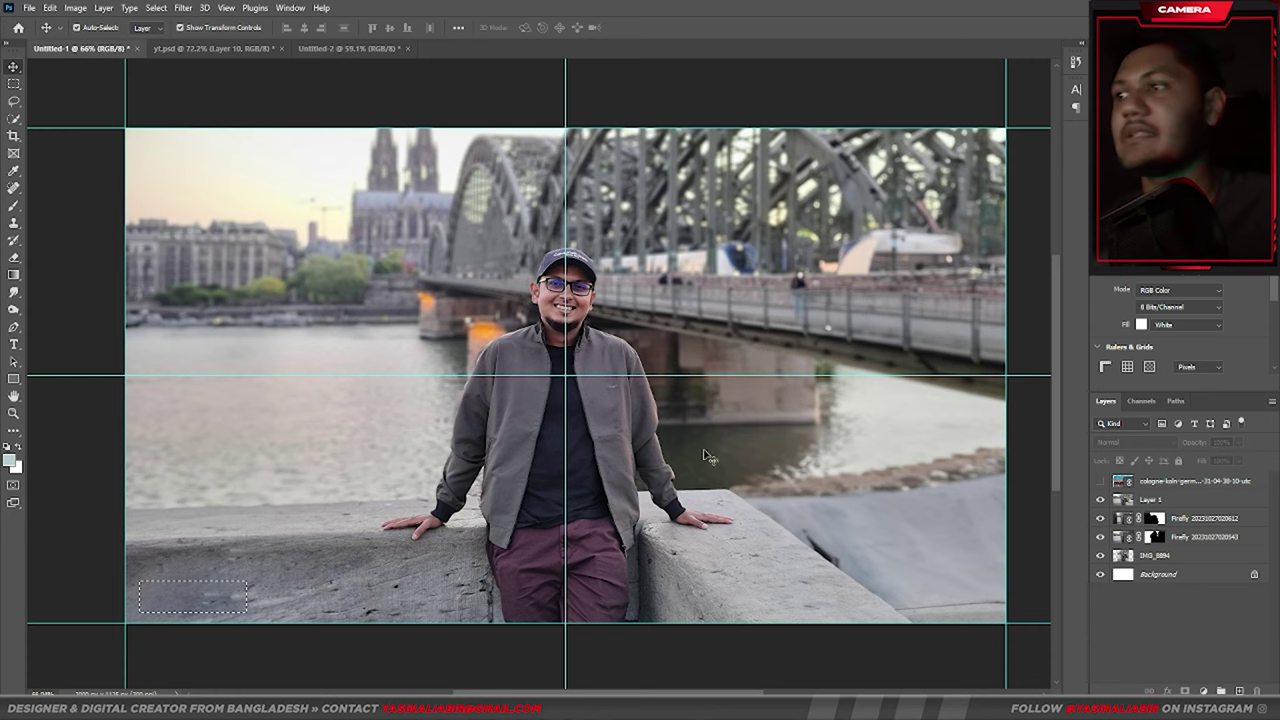
left_click(14, 101)
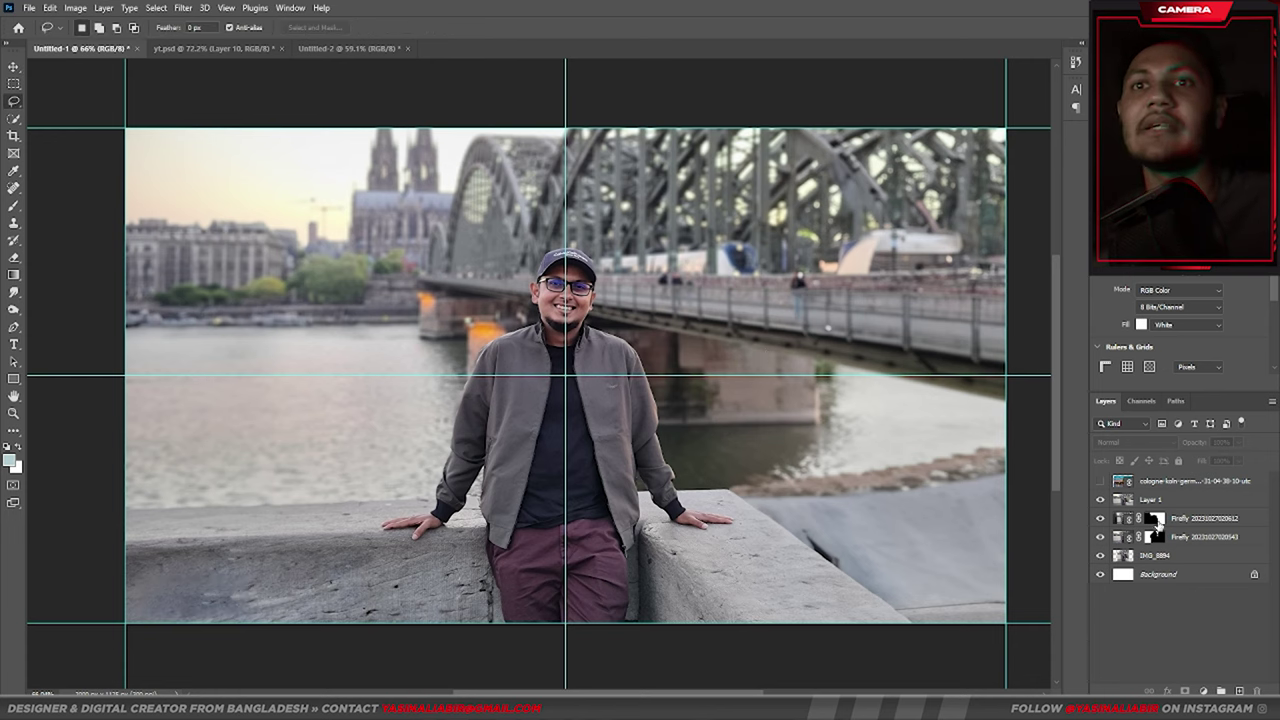
left_click(1160, 499)
scroll(62, 236, "down", 1)
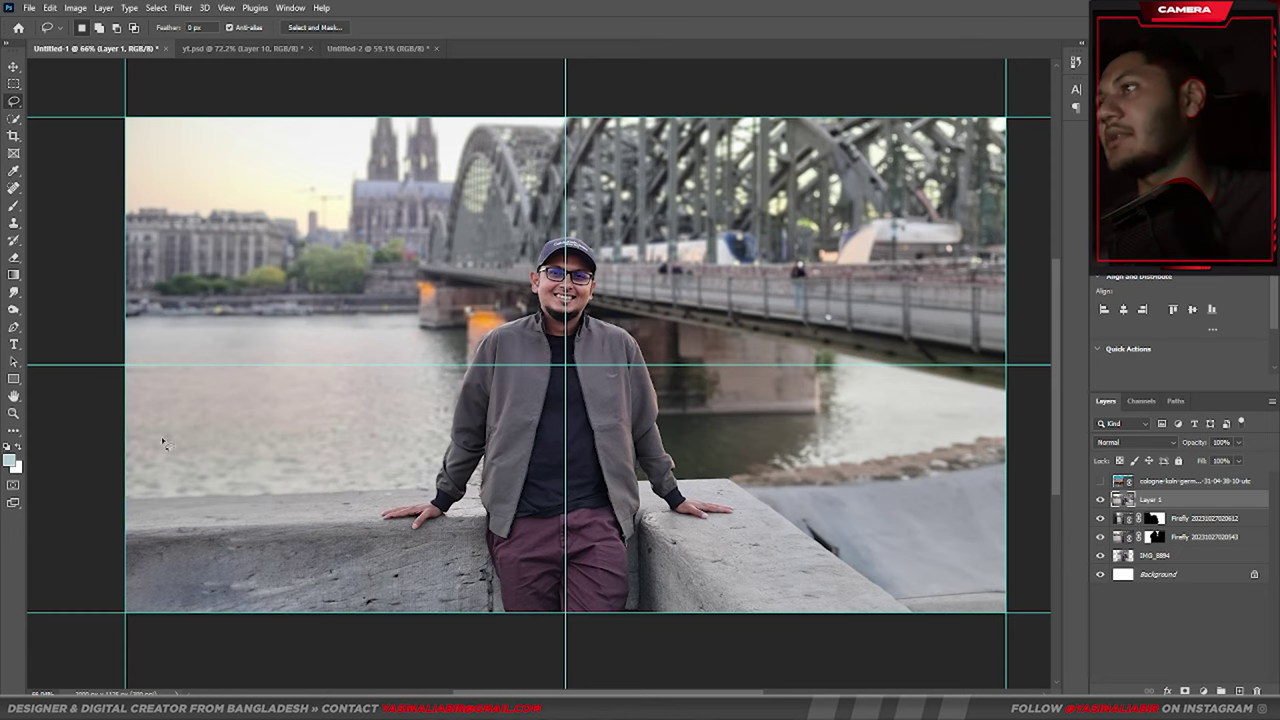
Start a Pen path at the lower left and trace along the man's sleeve edge
left_click(13, 328)
scroll(185, 490, "up", 1)
scroll(190, 475, "up", 2)
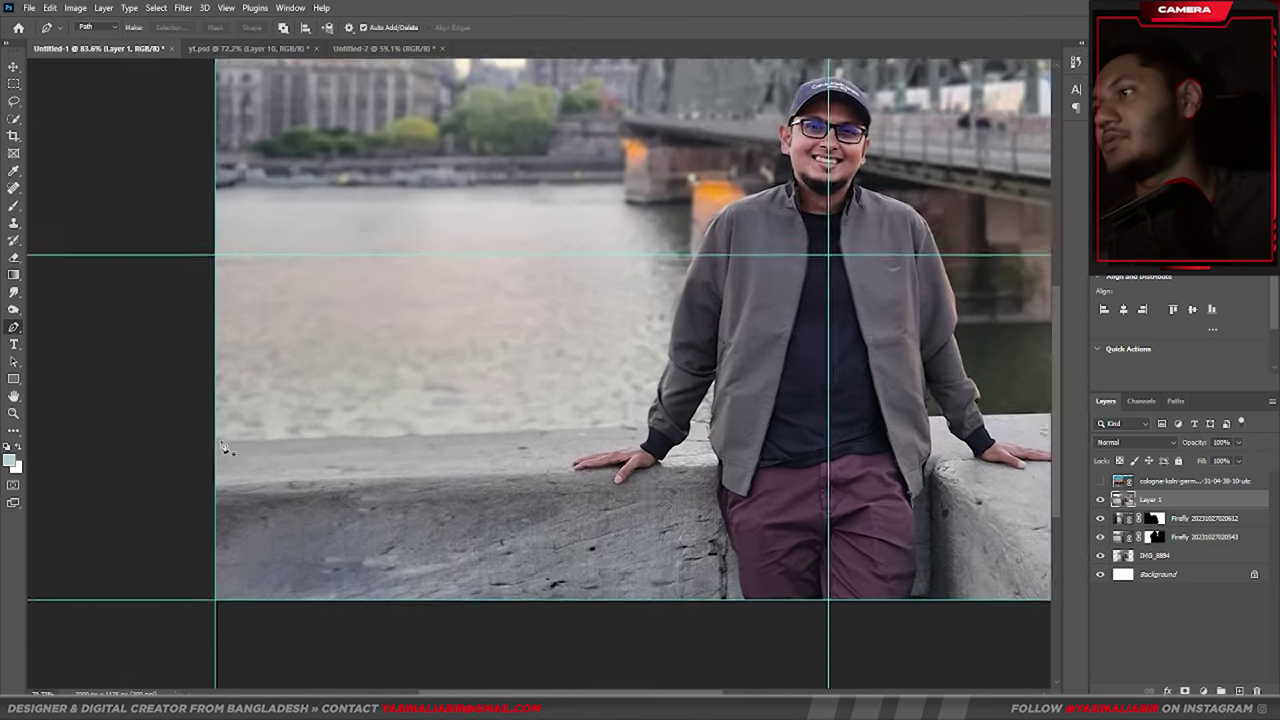
scroll(197, 458, "up", 2)
scroll(205, 455, "up", 3)
scroll(220, 440, "up", 2)
left_click(205, 393)
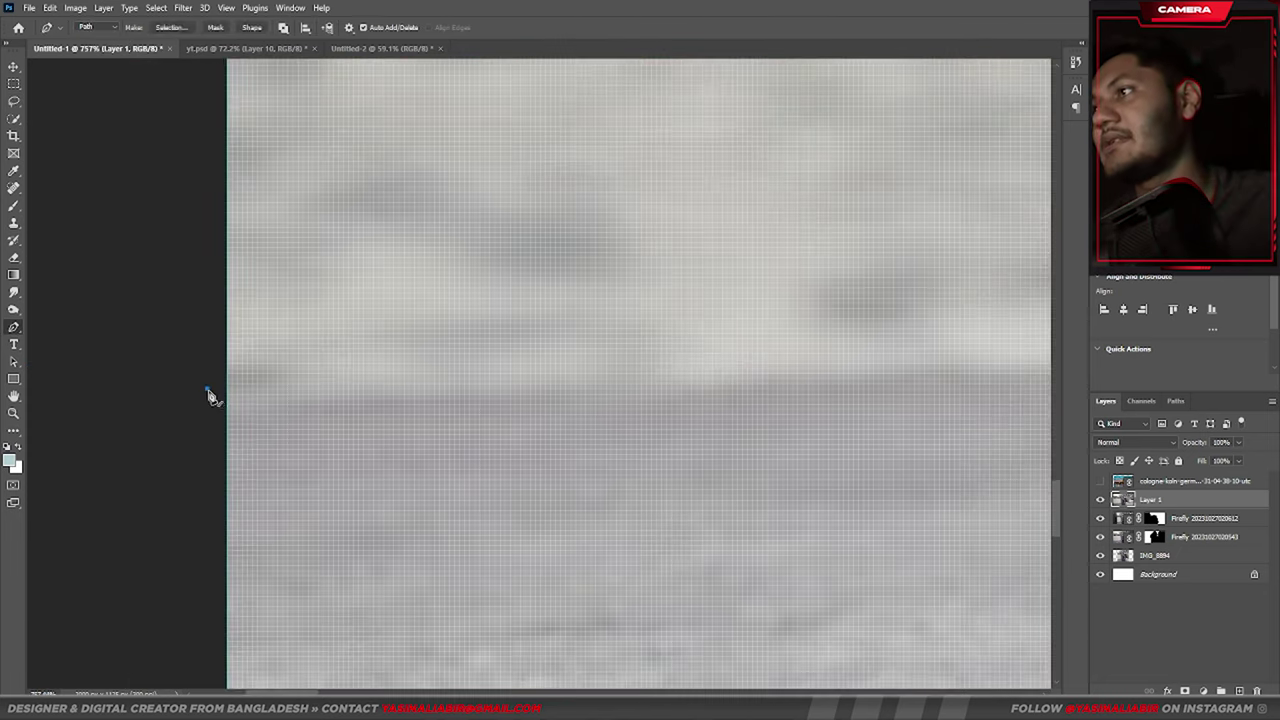
scroll(282, 419, "right", 3)
scroll(720, 428, "right", 4)
scroll(651, 428, "right", 1)
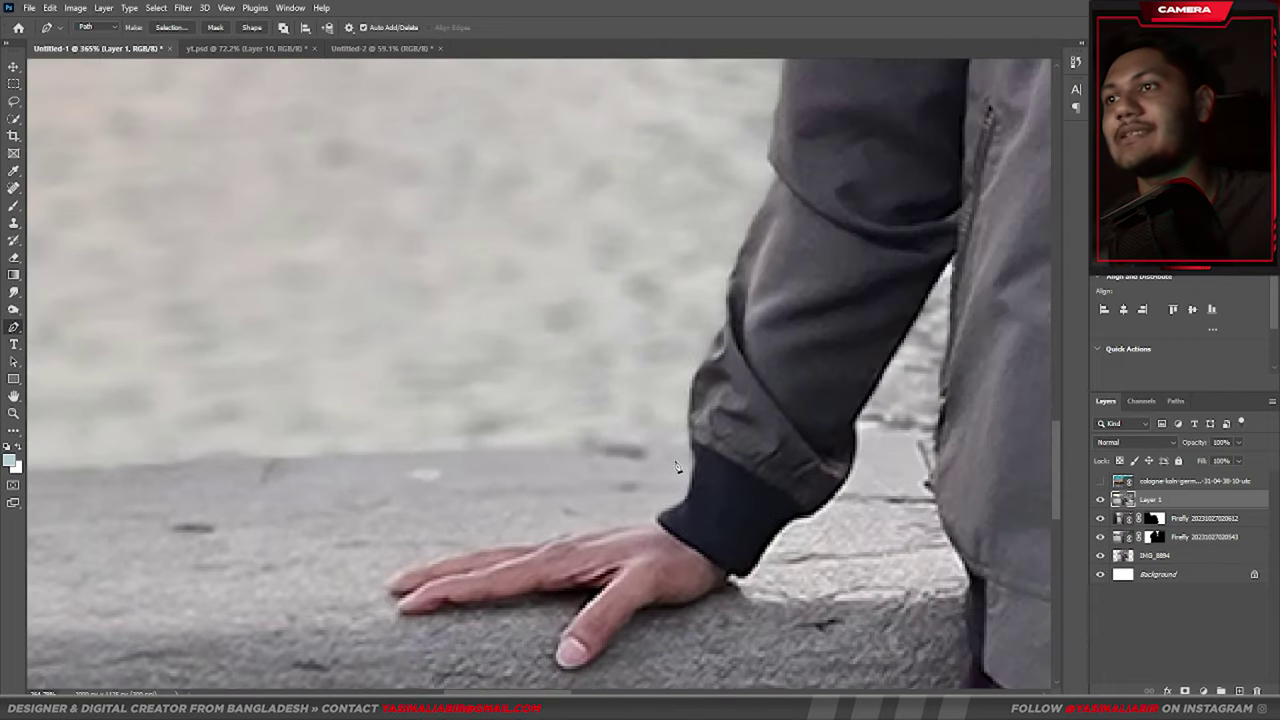
scroll(693, 457, "up", 2)
scroll(693, 457, "up", 3)
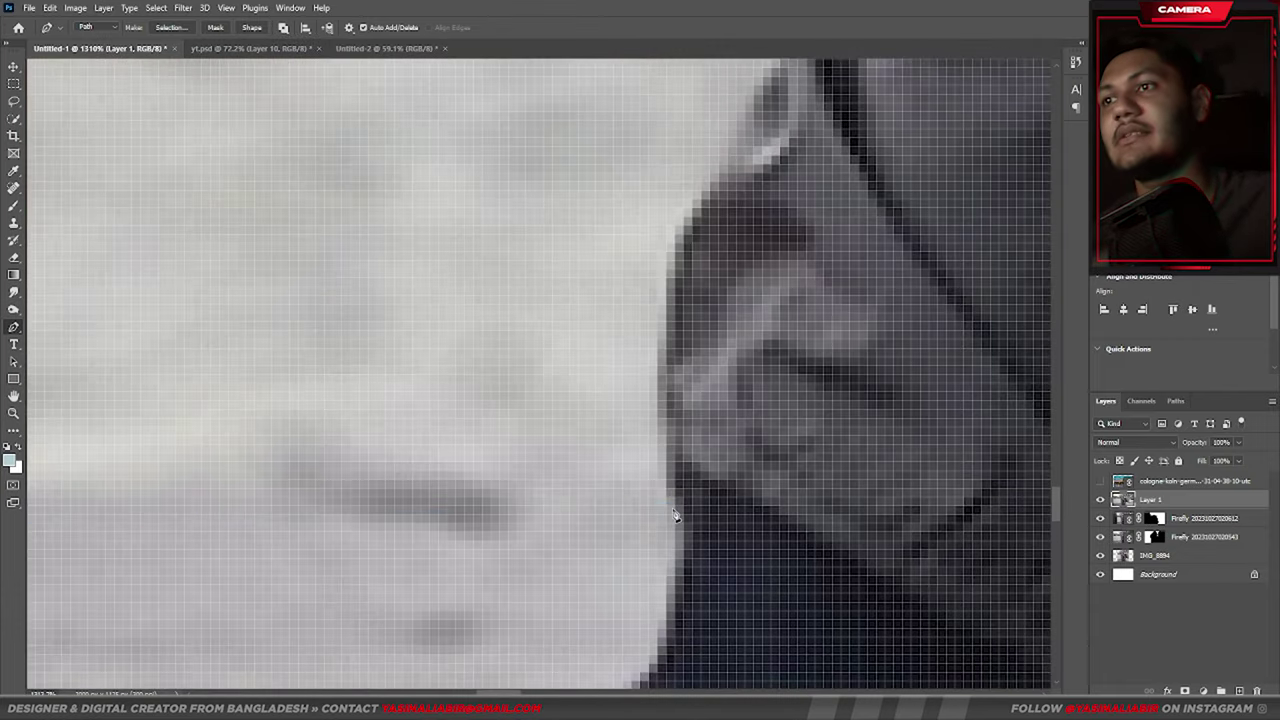
left_click(683, 505)
left_click(683, 250)
scroll(771, 337, "up", 3)
scroll(700, 360, "right", 3)
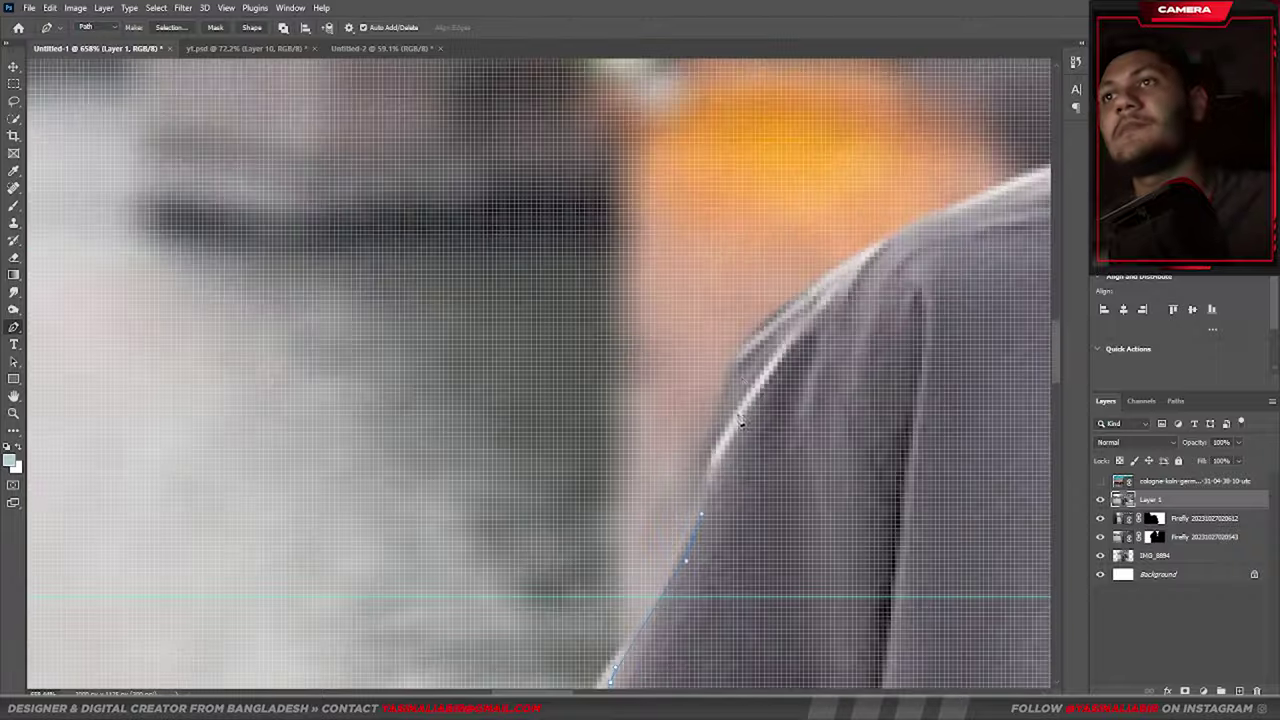
left_click(757, 362)
scroll(820, 345, "up", 5)
scroll(820, 345, "right", 2)
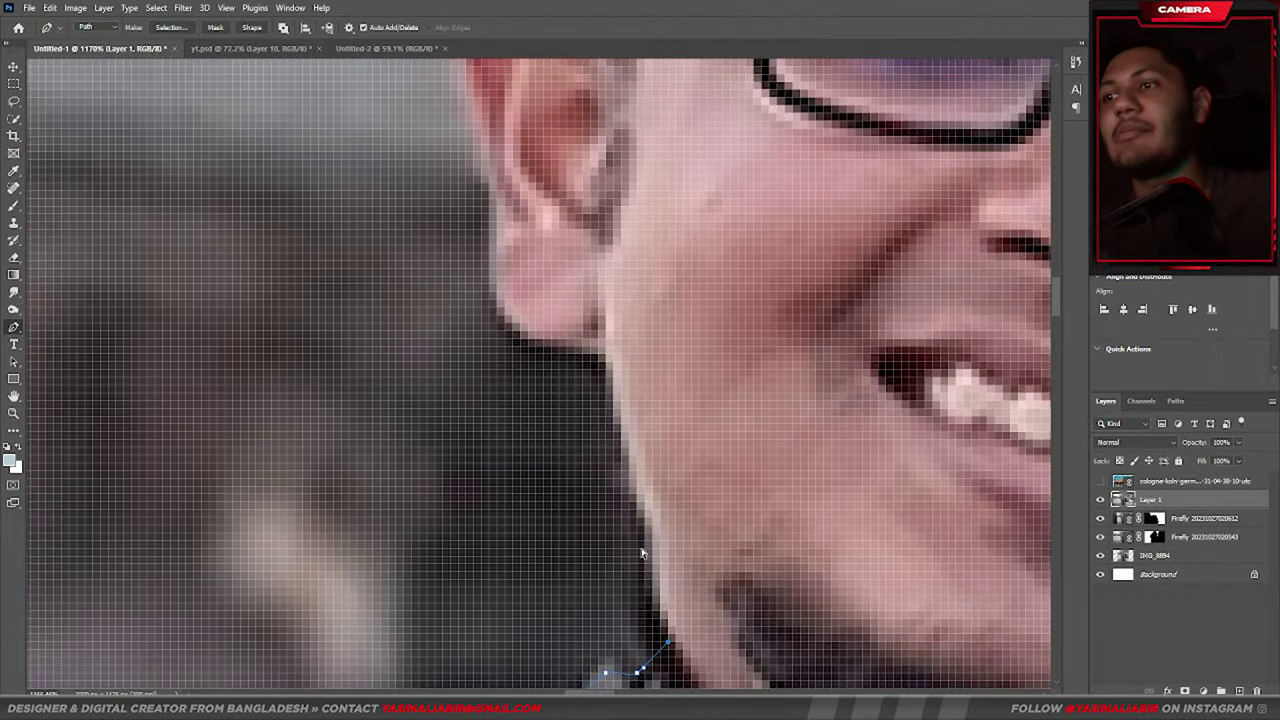
scroll(635, 548, "down", 1)
scroll(620, 549, "down", 1)
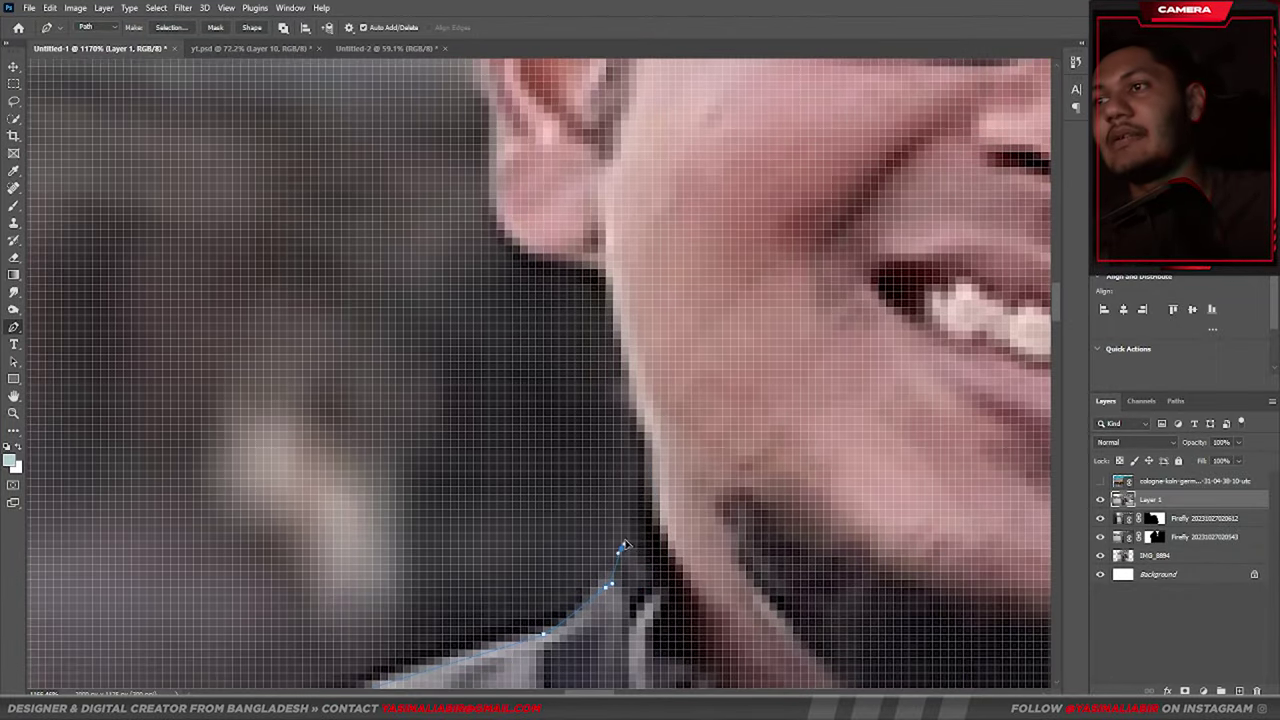
Continue the path along the jaw and curve it around the ear
left_click(650, 444)
scroll(650, 444, "up", 2)
scroll(650, 444, "left", 1)
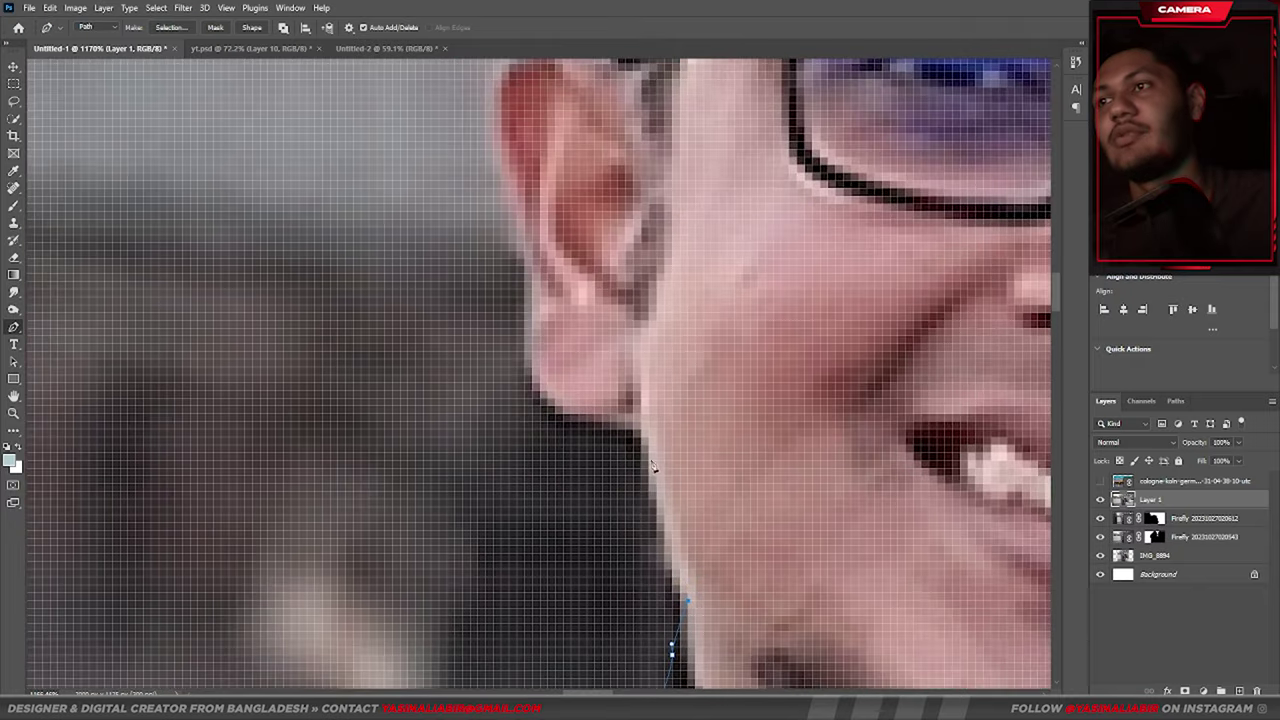
left_click(605, 430)
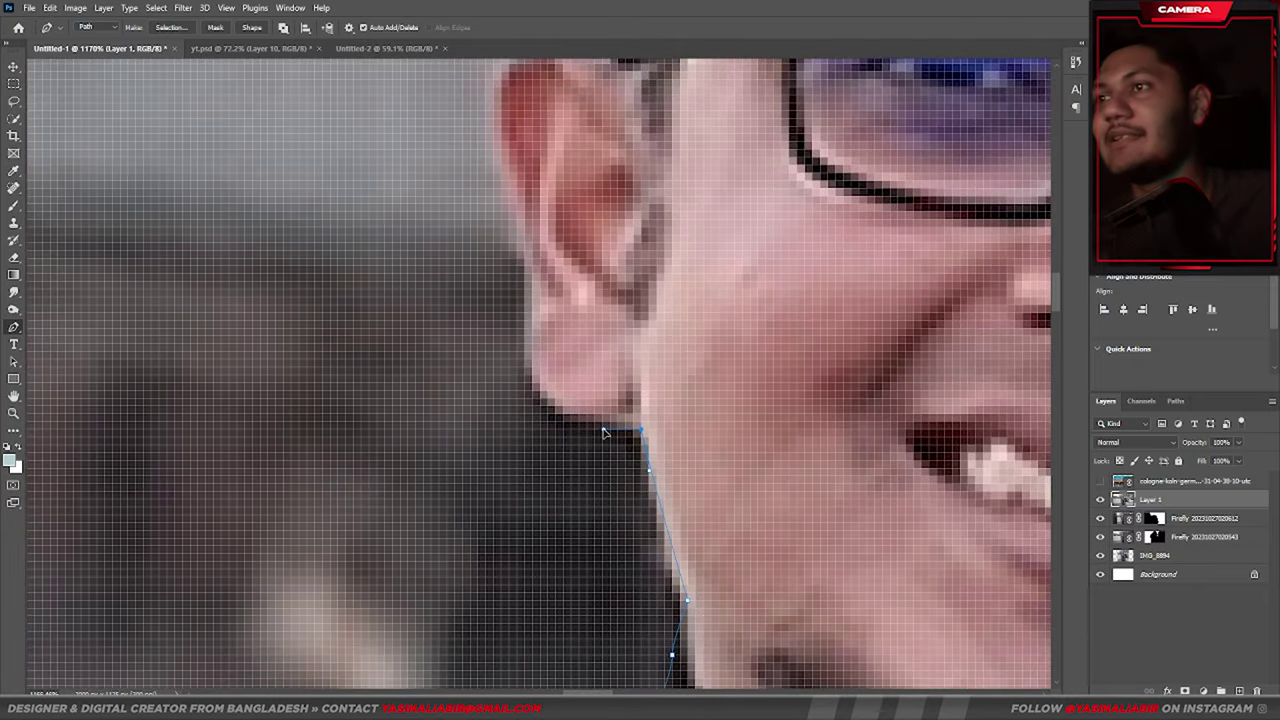
scroll(605, 430, "up", 2)
scroll(605, 430, "left", 1)
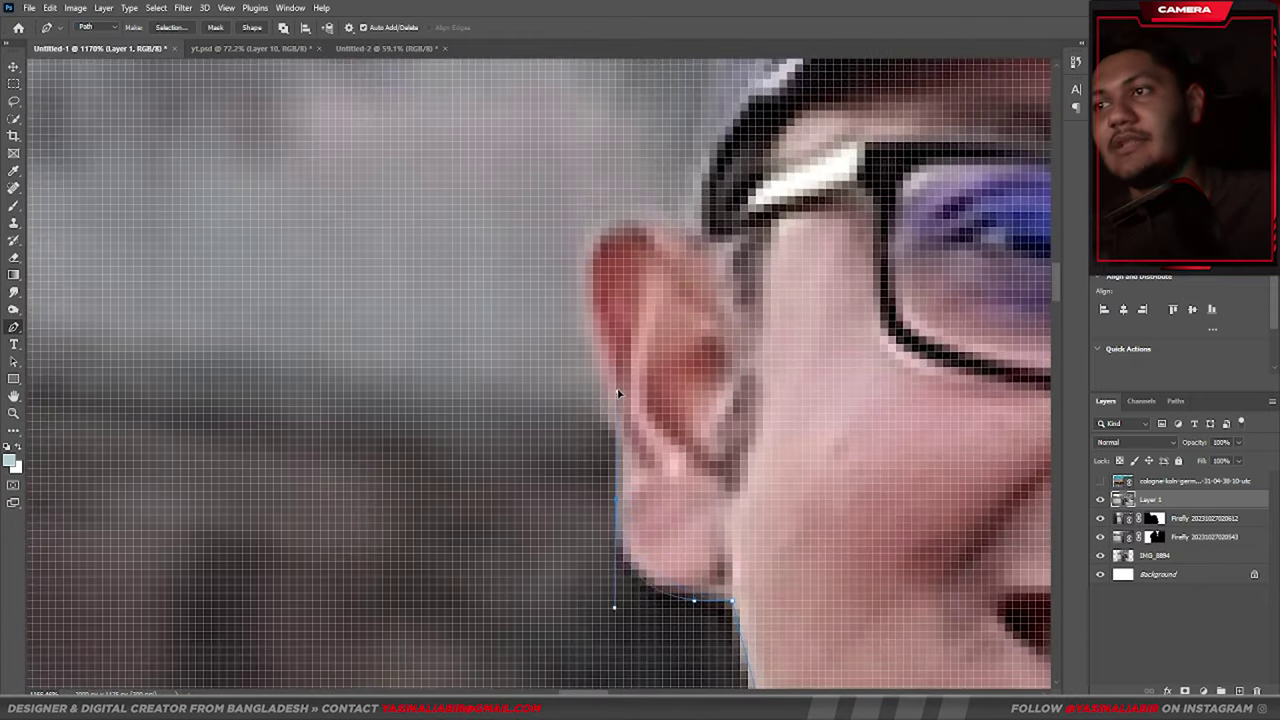
scroll(623, 396, "up", 2)
scroll(623, 396, "left", 1)
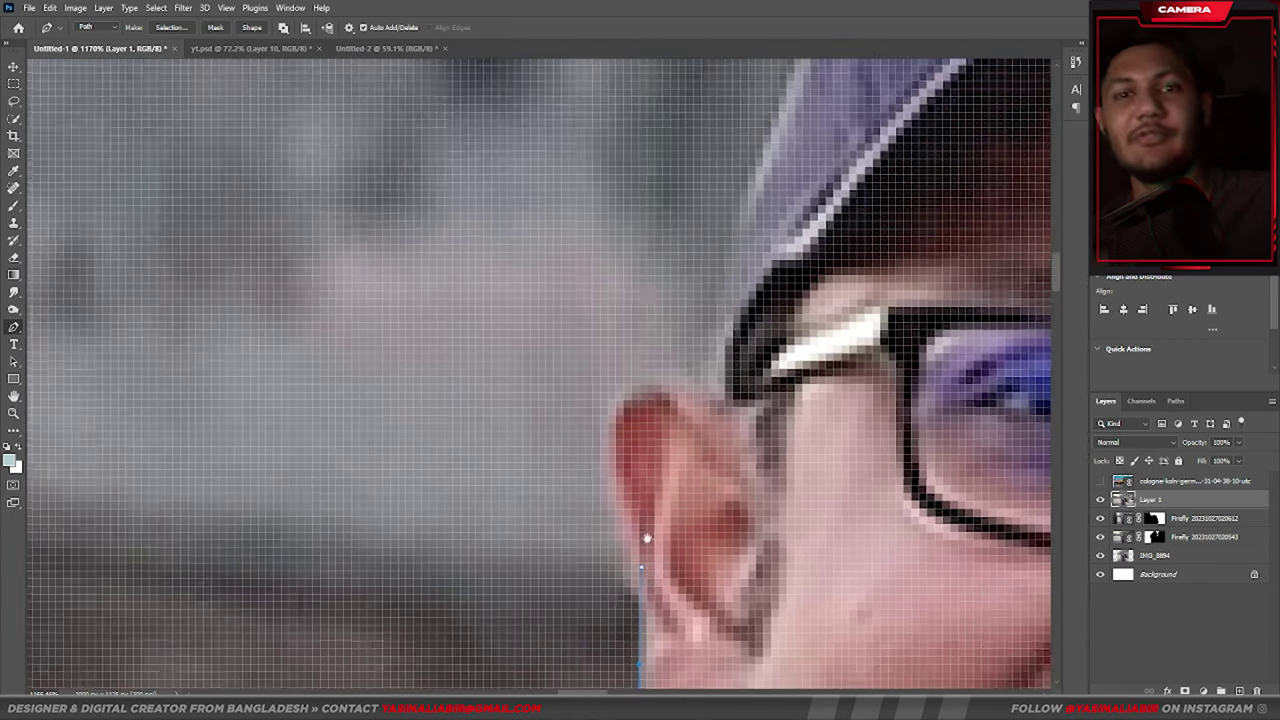
left_click_drag(902, 465, 925, 497)
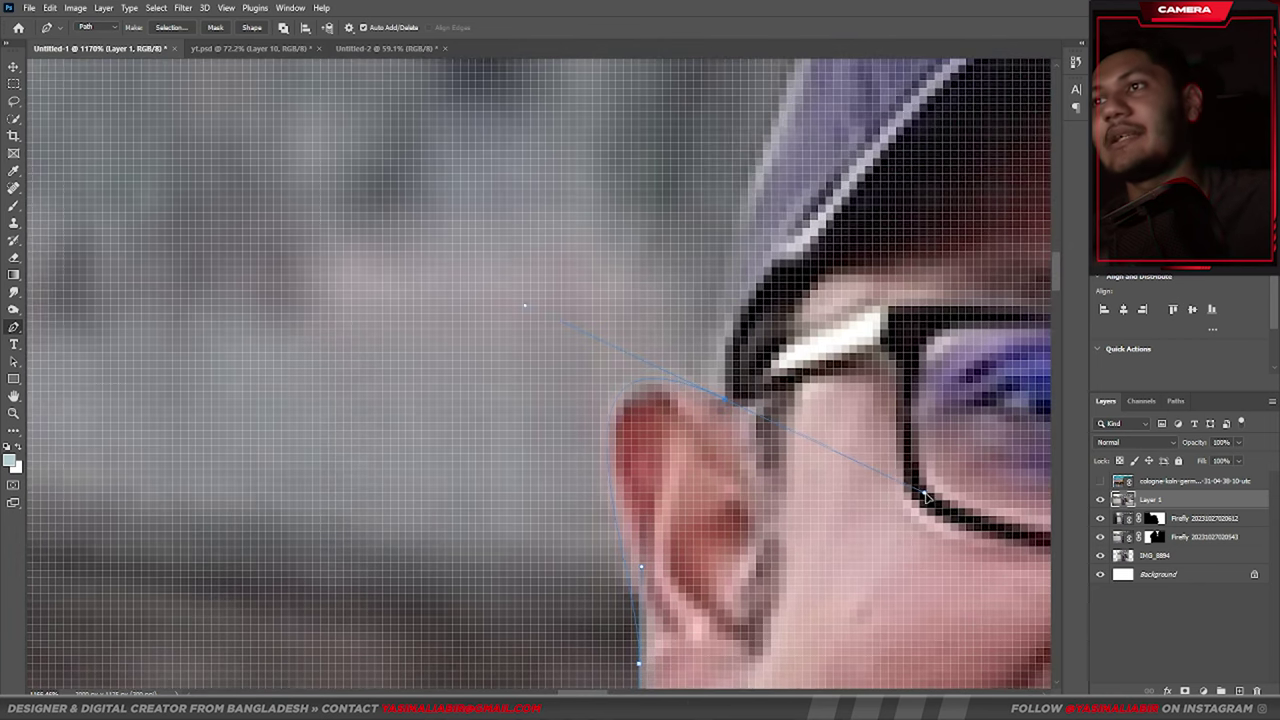
scroll(715, 341, "down", 1, "alt")
scroll(650, 390, "up", 3)
scroll(600, 420, "right", 2)
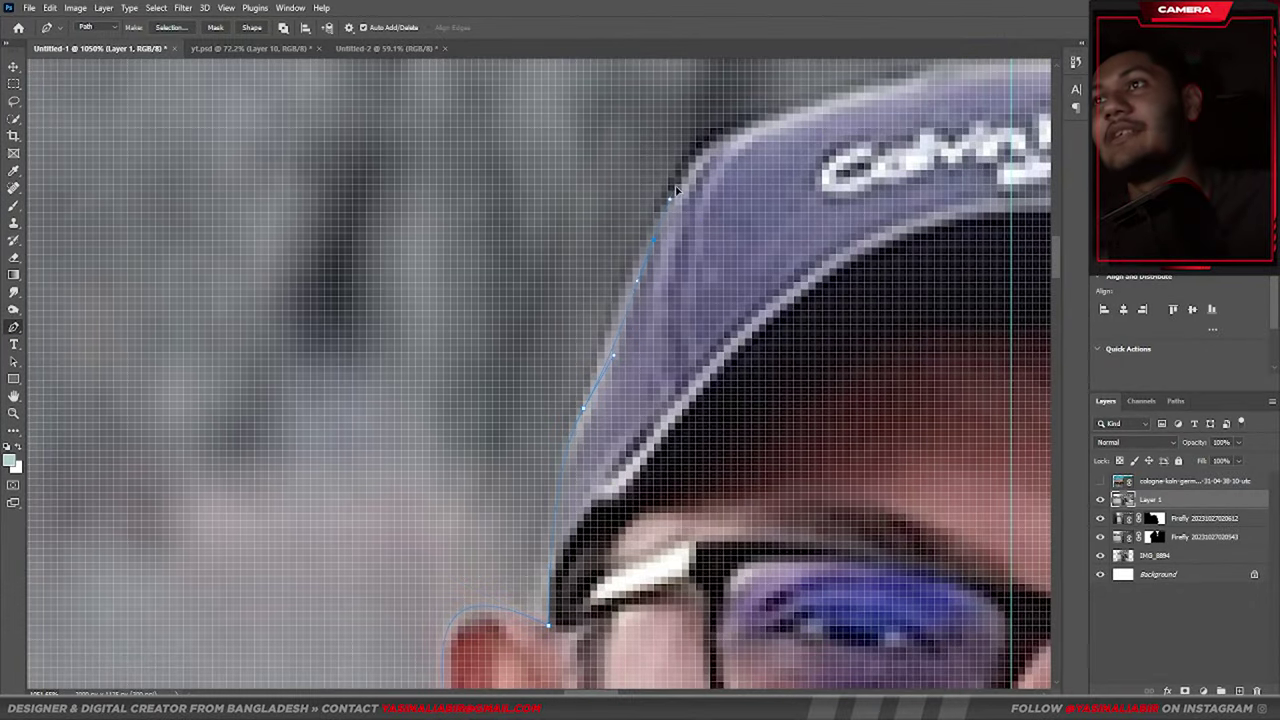
Follow the cap and face down to the wall corner, extending below the photo's bottom-left
left_click_drag(815, 108, 498, 357)
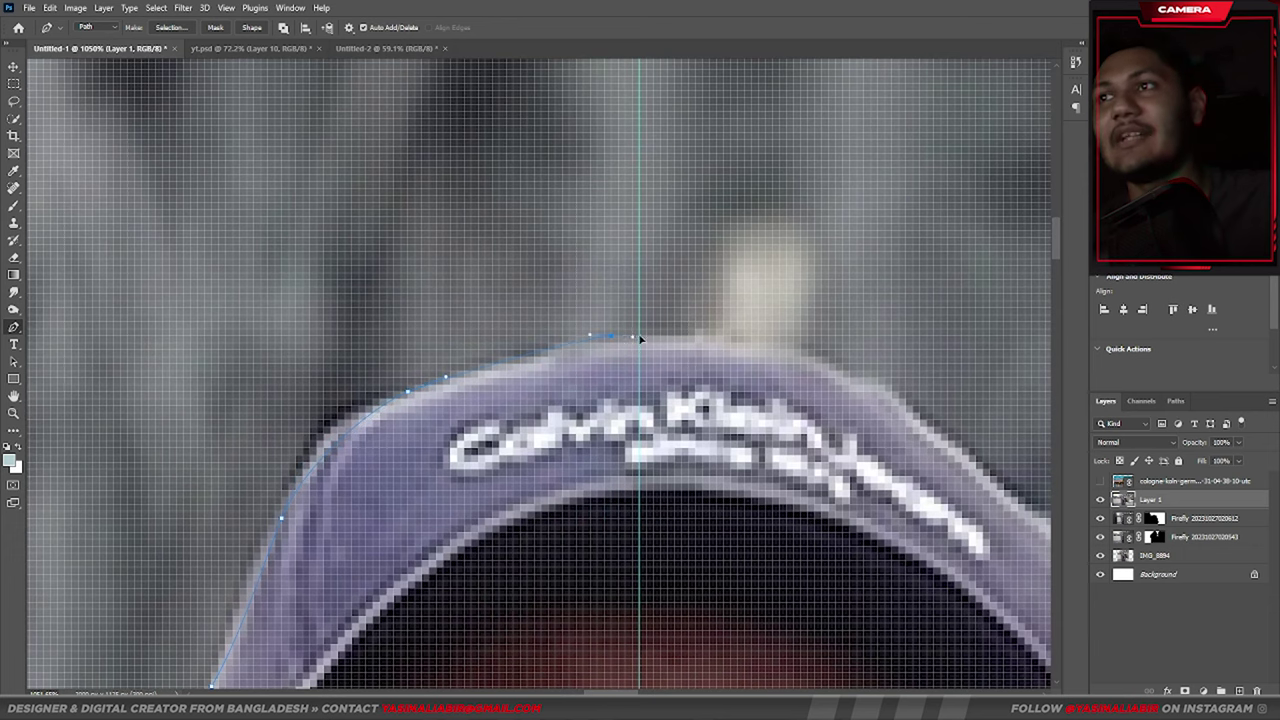
left_click_drag(963, 457, 710, 335)
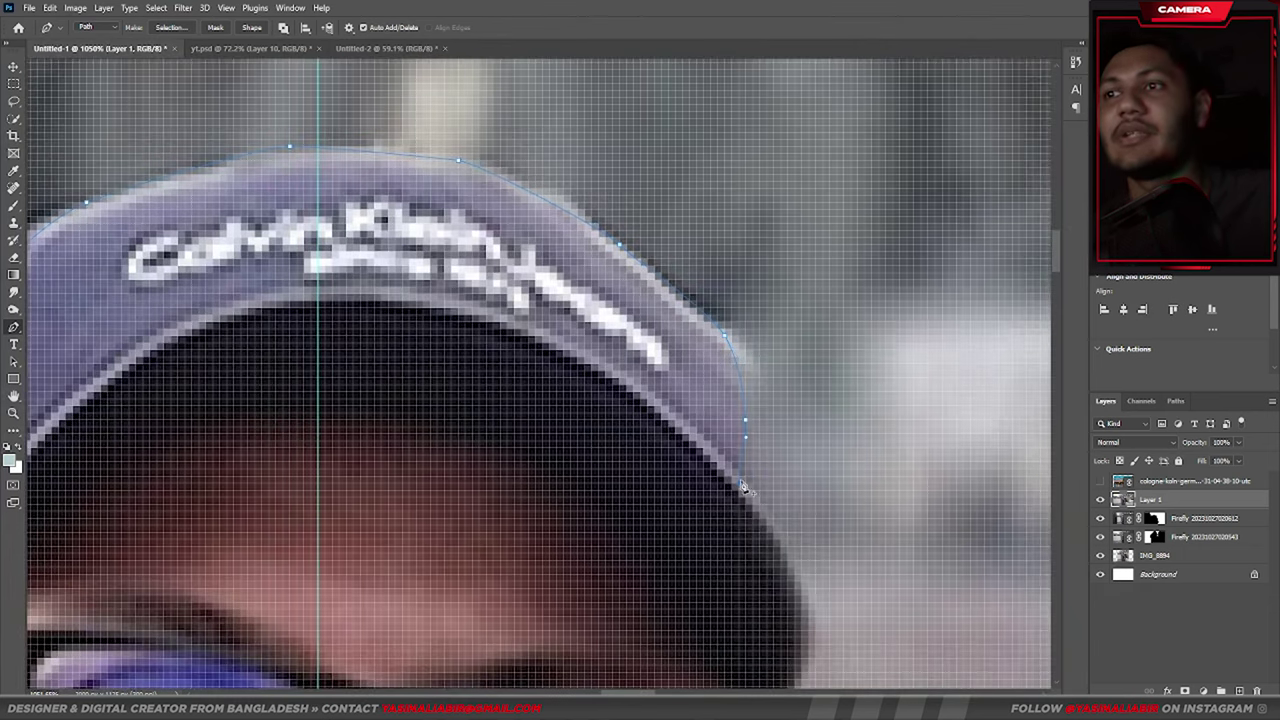
left_click_drag(741, 486, 754, 420)
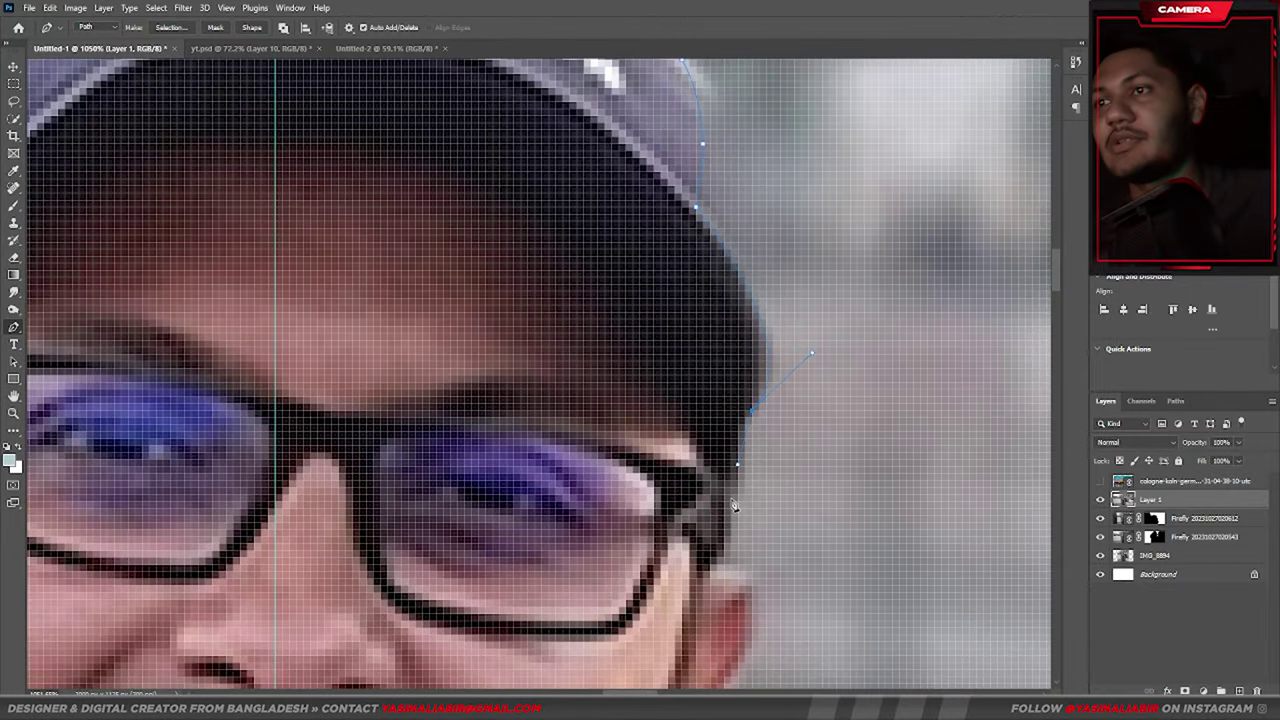
left_click_drag(708, 572, 685, 314)
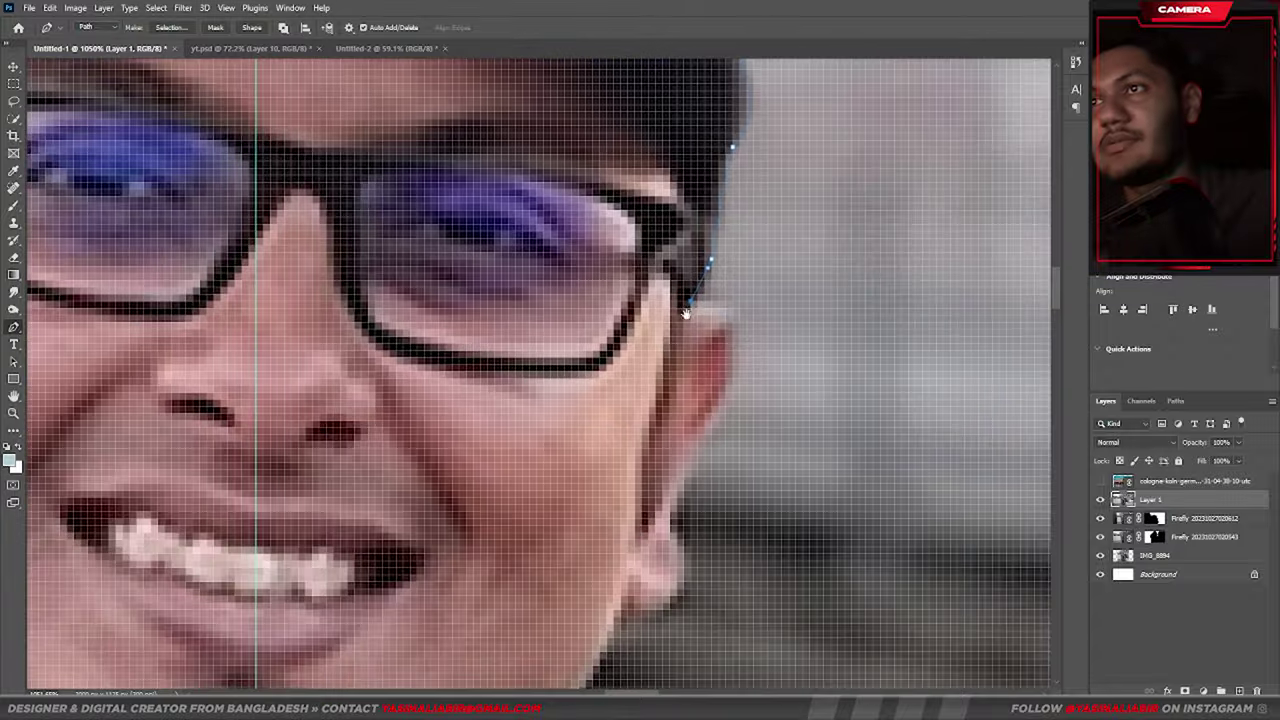
scroll(745, 365, "down", 5)
scroll(652, 457, "down", 5)
scroll(800, 449, "down", 5)
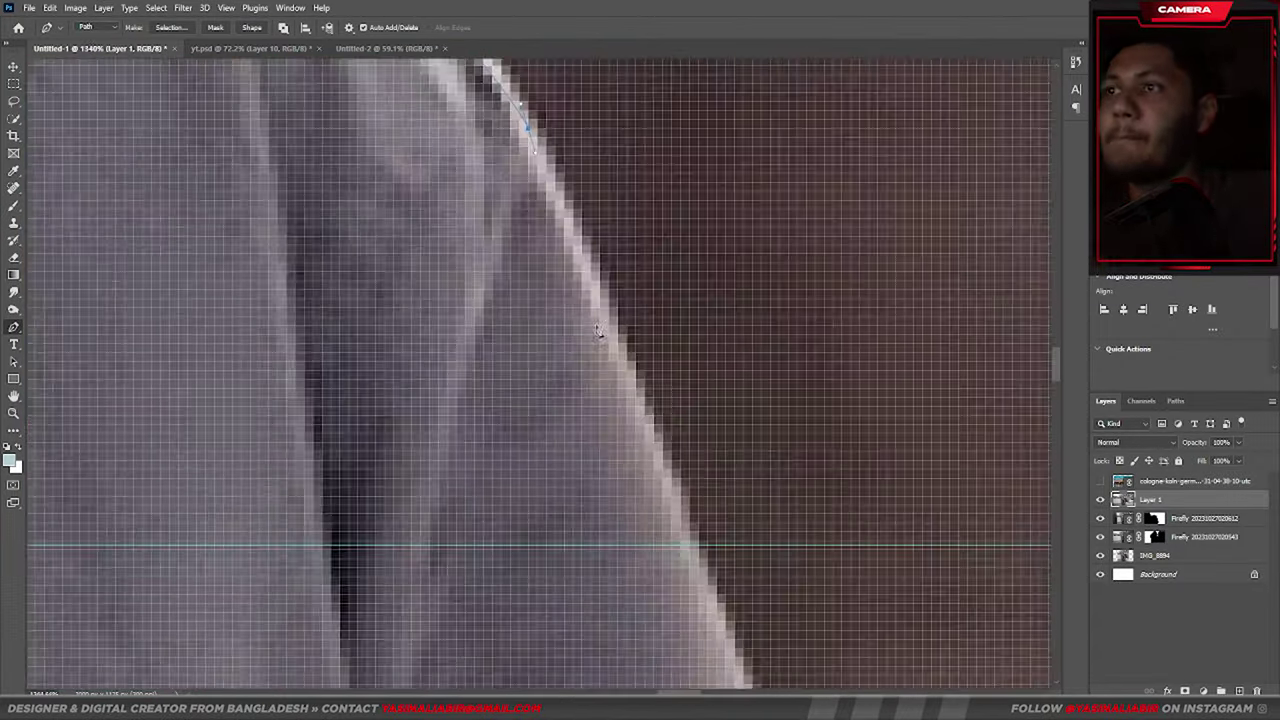
scroll(667, 584, "down", 5)
scroll(680, 520, "down", 5)
scroll(690, 470, "down", 5)
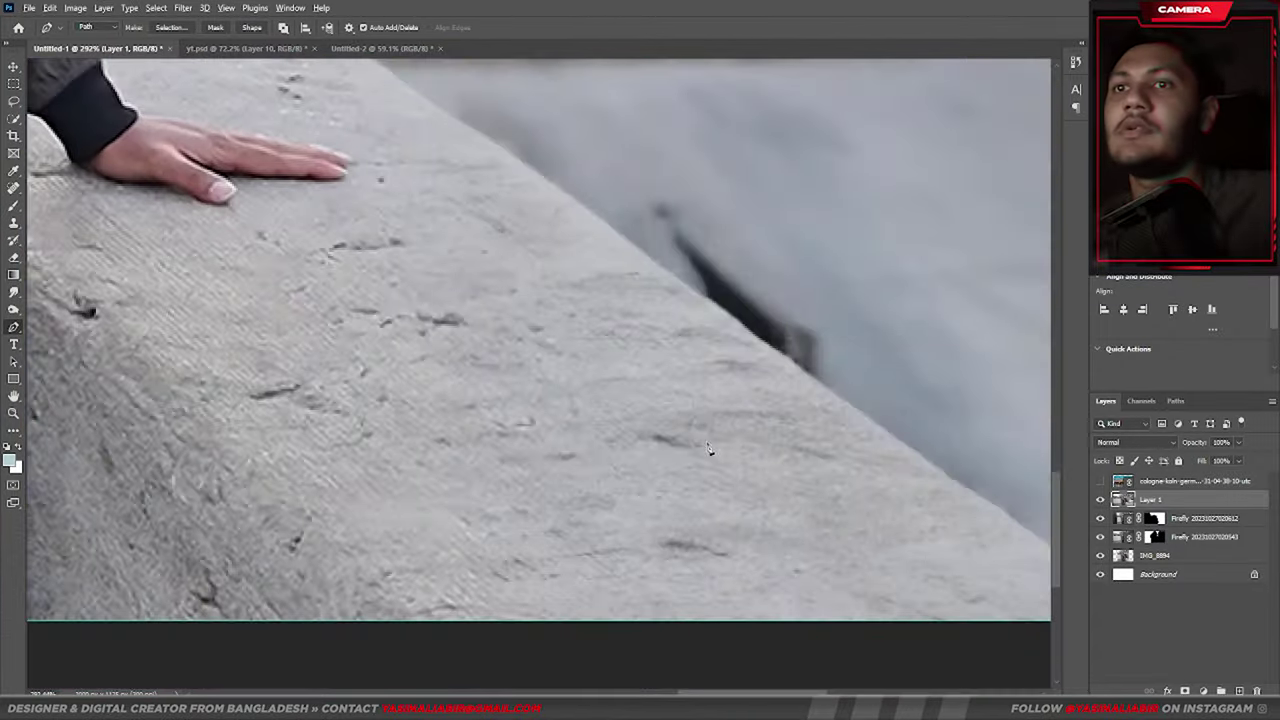
scroll(706, 421, "down", 3)
scroll(660, 450, "up", 2)
left_click(632, 487)
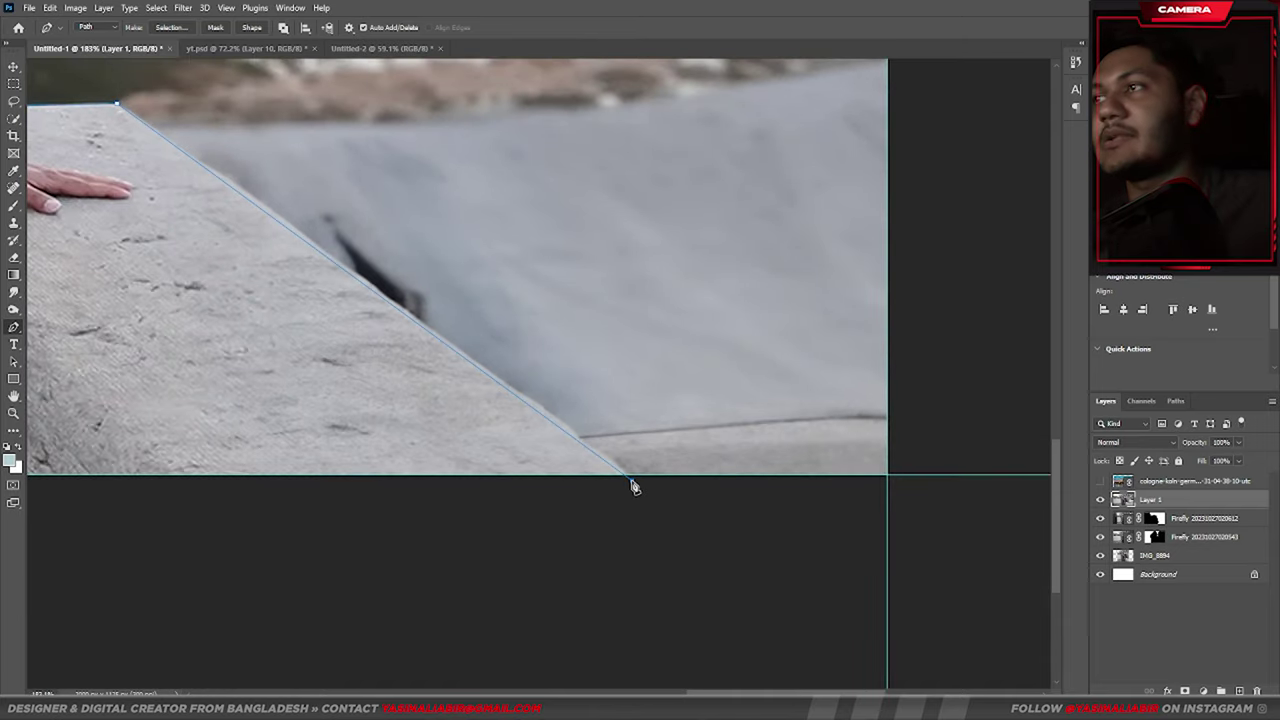
scroll(631, 486, "down", 5)
scroll(646, 480, "down", 1)
left_click(174, 518)
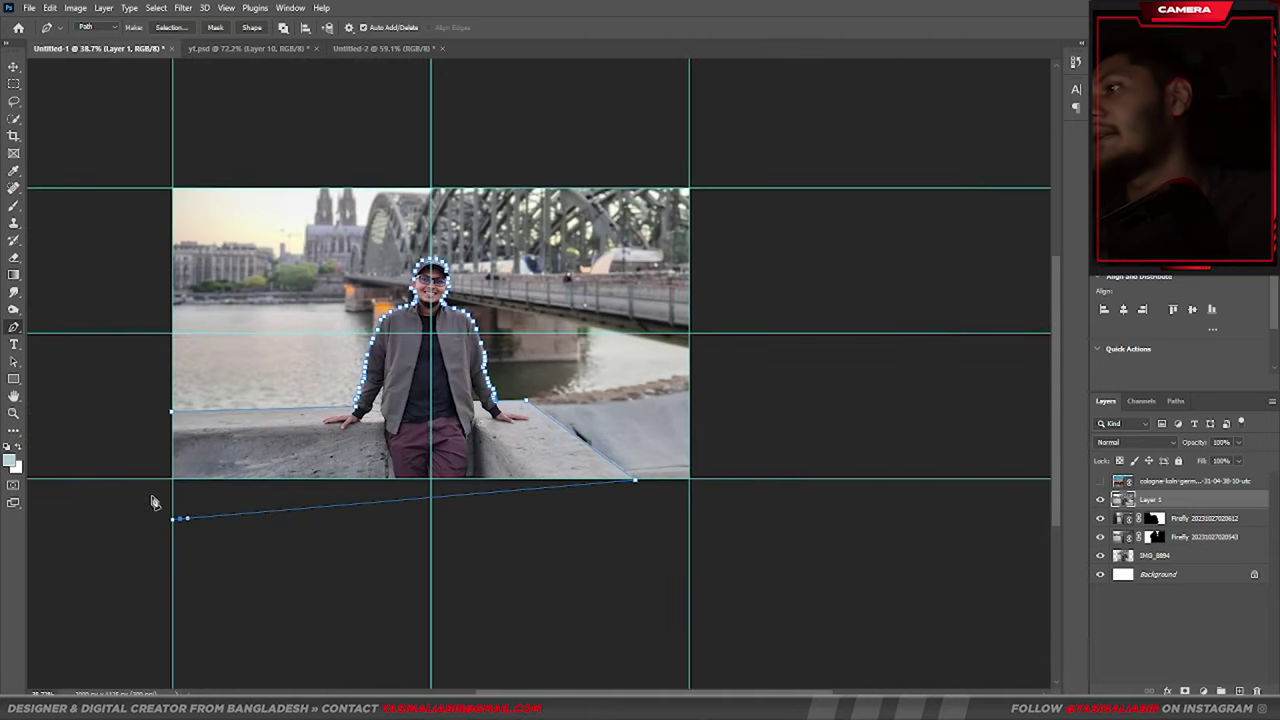
Close the path, turn it into a selection, duplicate Layer 1, and mask Layer 1 to it
left_click(173, 412)
right_click(282, 150)
left_click(330, 209)
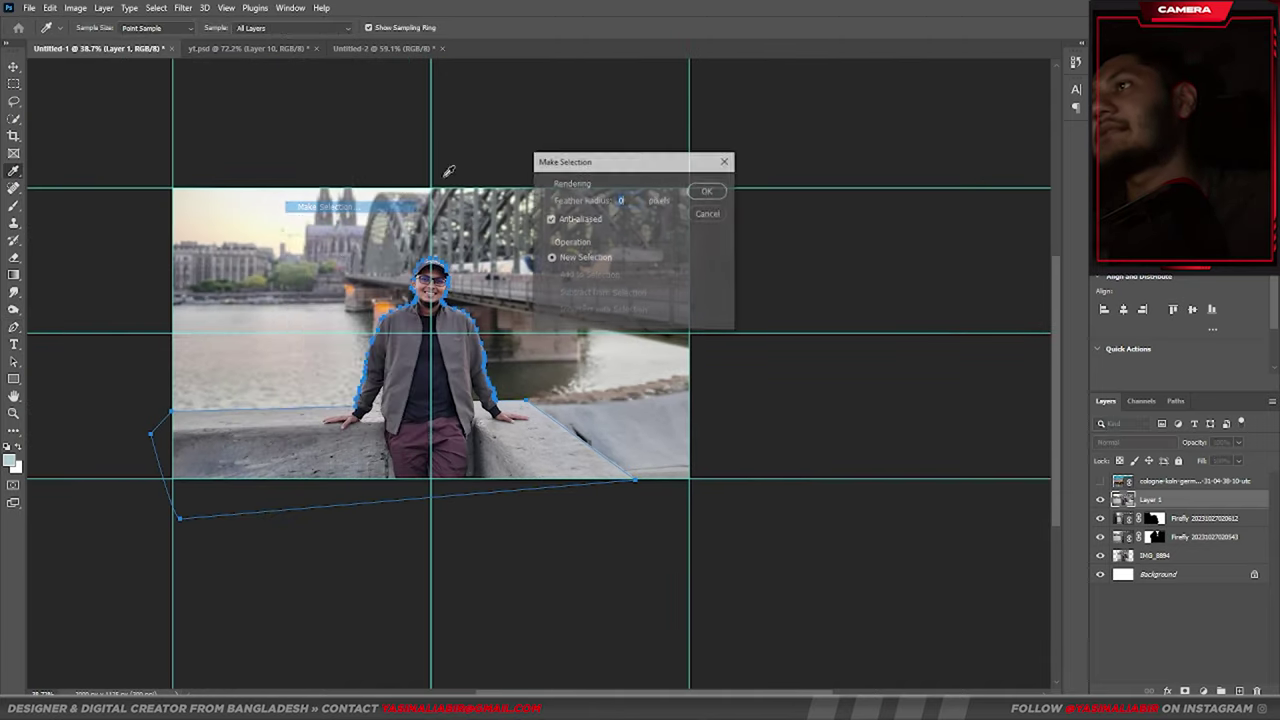
left_click(707, 191)
scroll(290, 400, "up", 3)
scroll(290, 400, "down", 1)
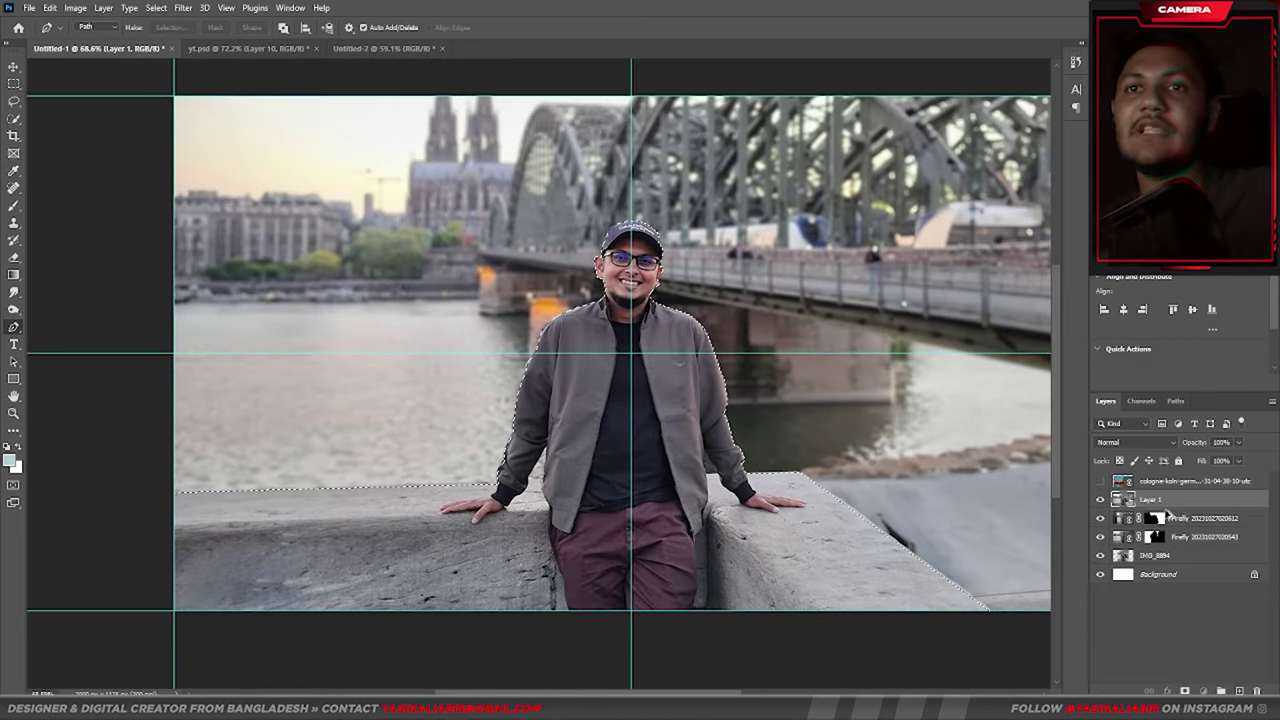
left_click_drag(1167, 513, 1167, 518)
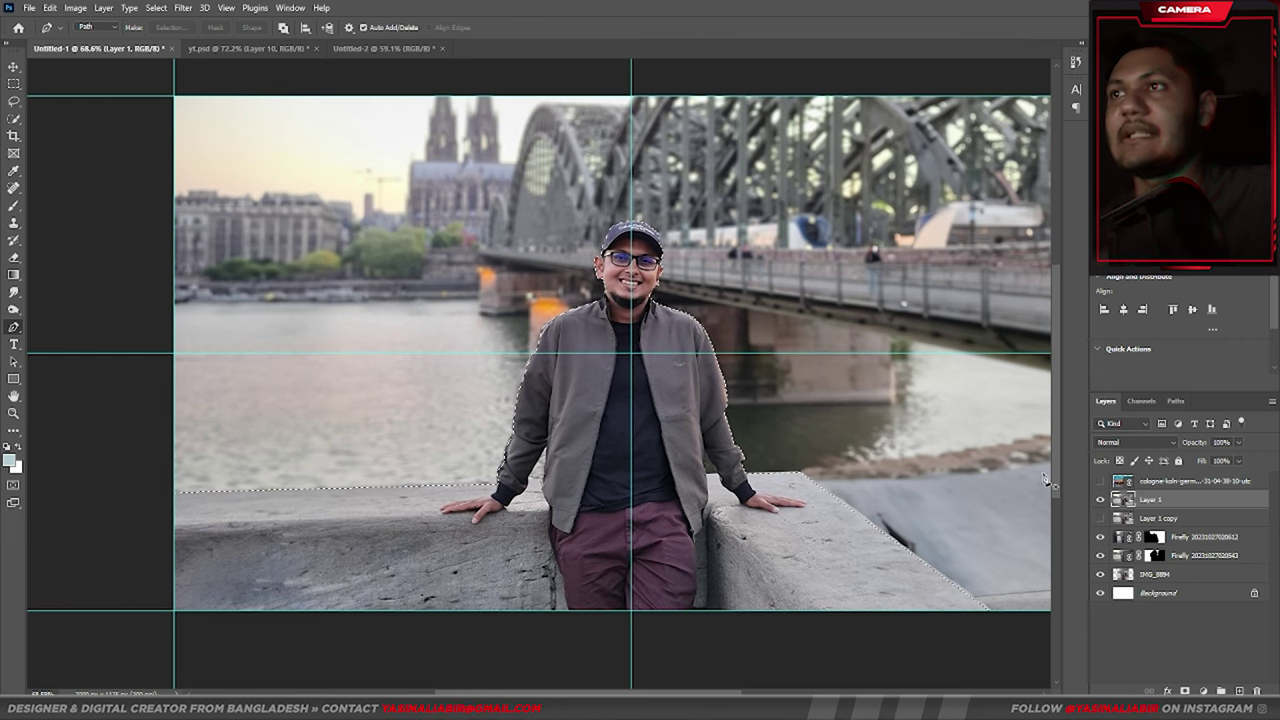
left_click(1185, 691)
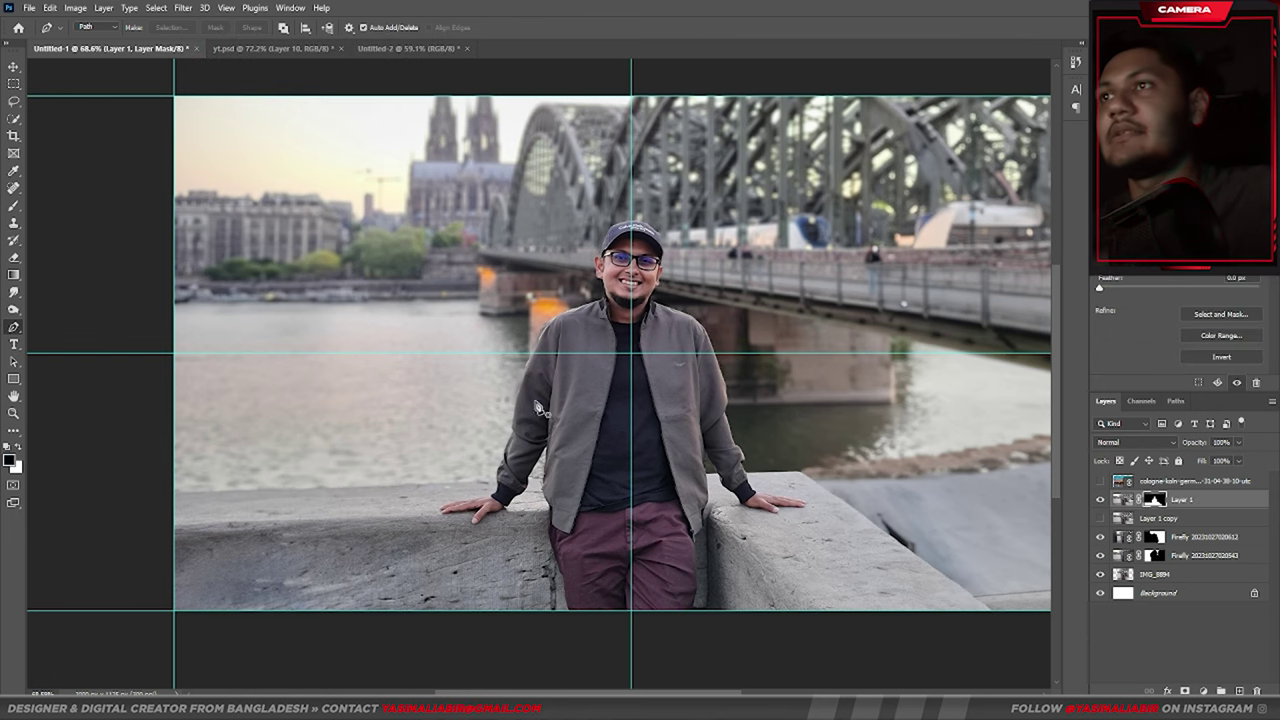
Hide the IMG_8894 photo and zoom in on the gap between arm and jacket
left_click(1100, 575)
scroll(513, 382, "down", 1)
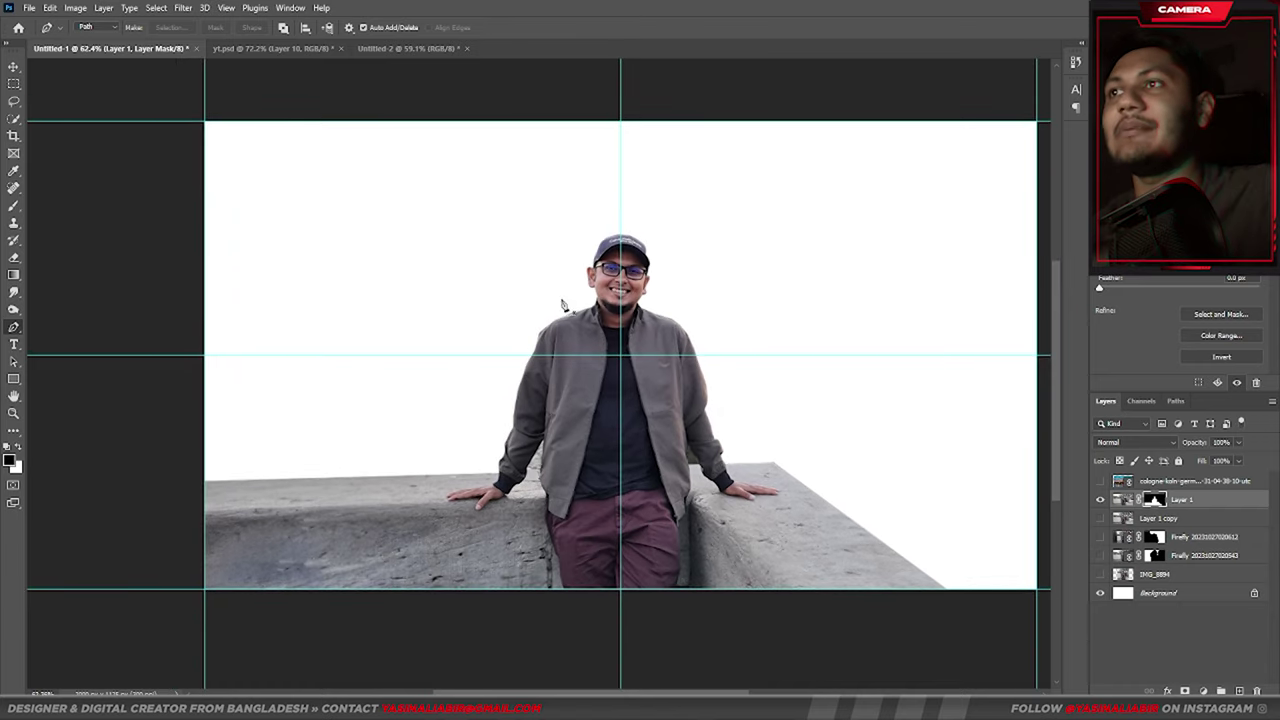
scroll(563, 305, "up", 5)
scroll(637, 271, "up", 1)
scroll(557, 257, "down", 4)
scroll(520, 518, "up", 2)
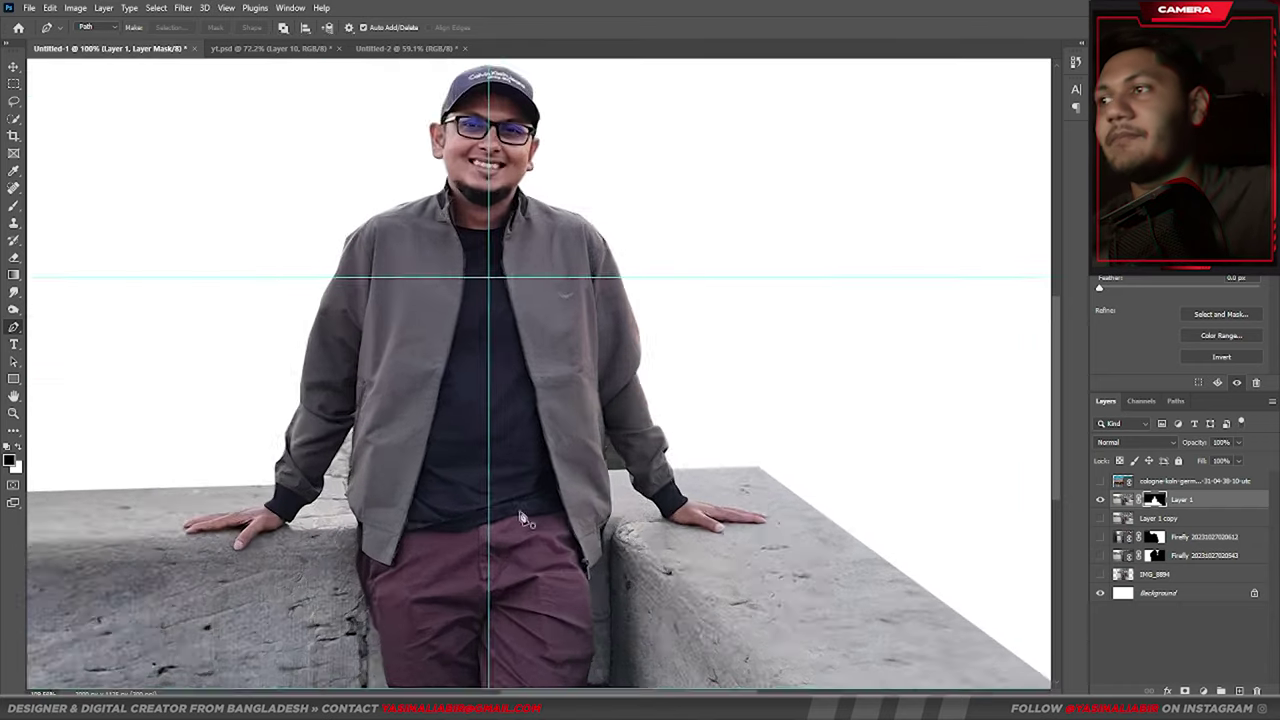
scroll(300, 520, "up", 6)
scroll(390, 520, "up", 4)
scroll(491, 423, "up", 3)
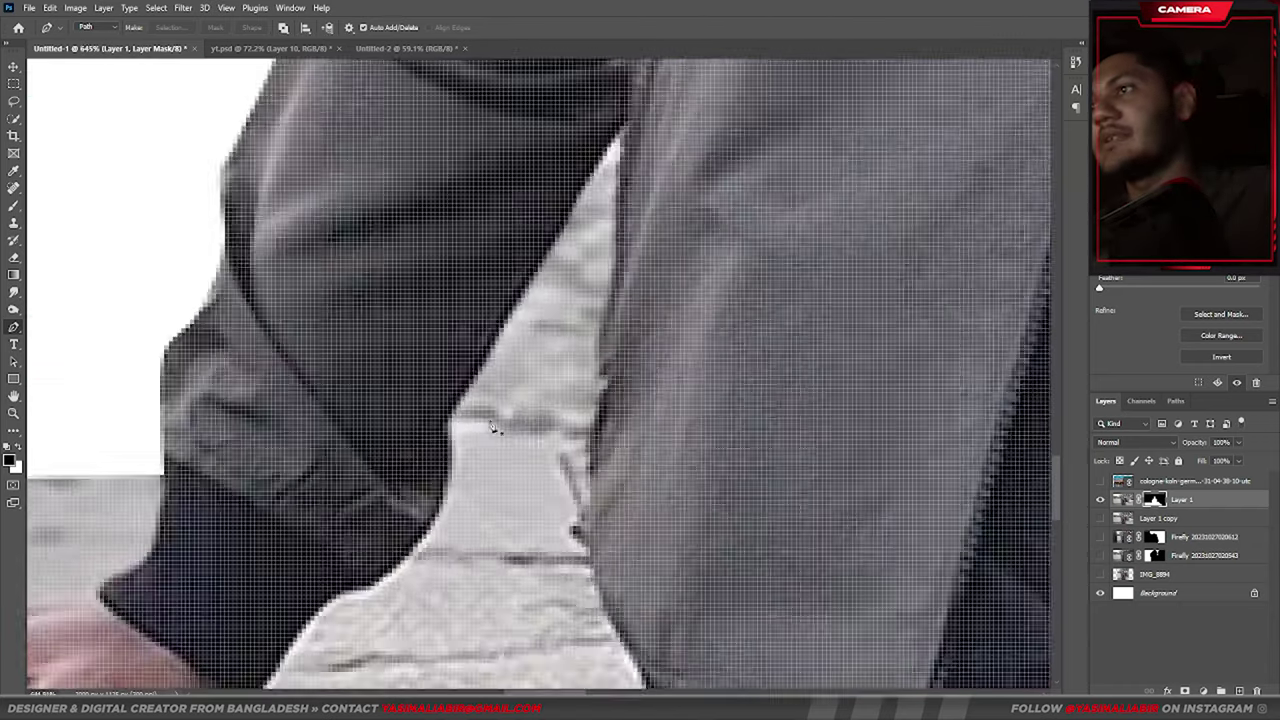
scroll(491, 423, "up", 3)
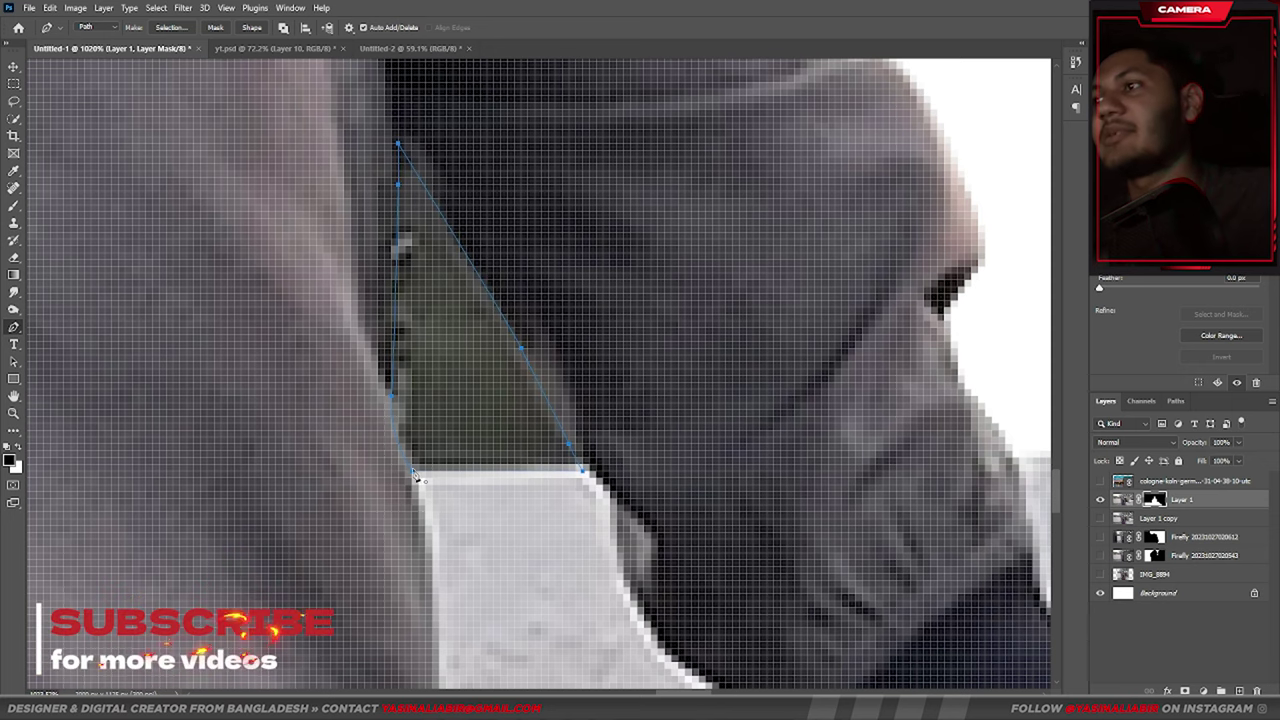
Turn the traced pen path into a selection and fill the mask to hide the gap
right_click(500, 342)
left_click(495, 418)
key("Return")
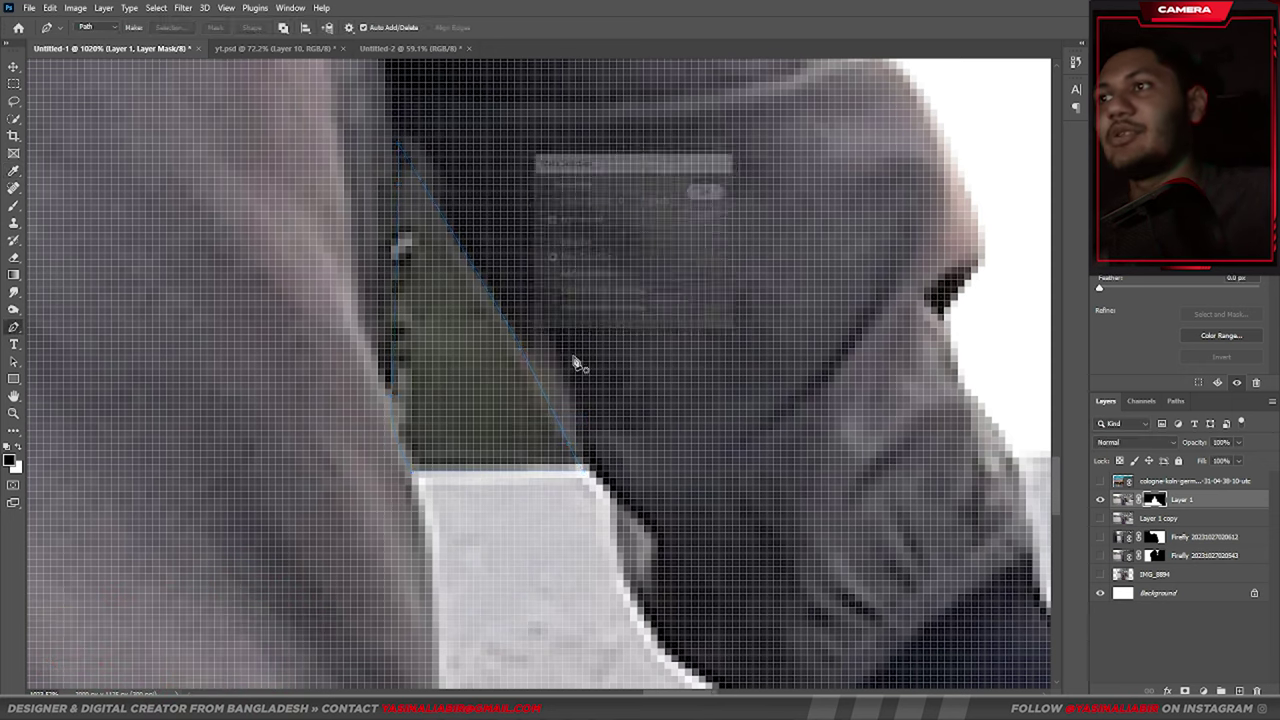
key("alt+BackSpace")
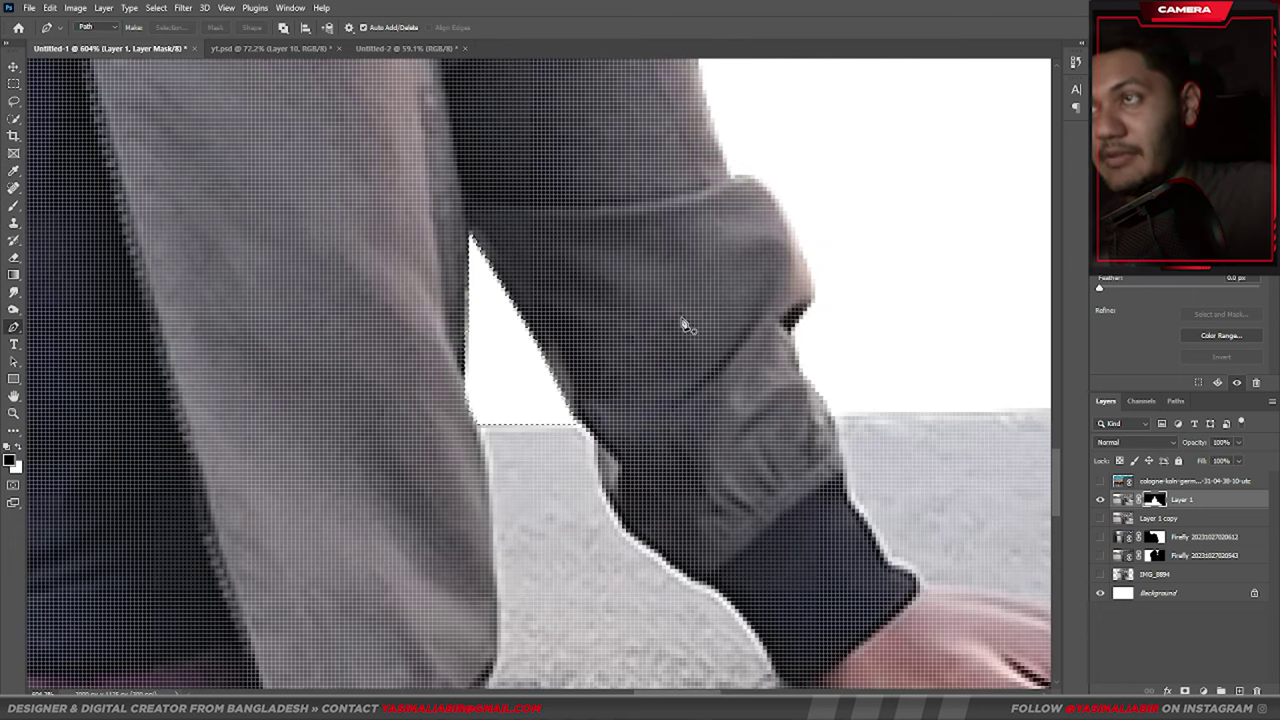
scroll(686, 323, "down", 2)
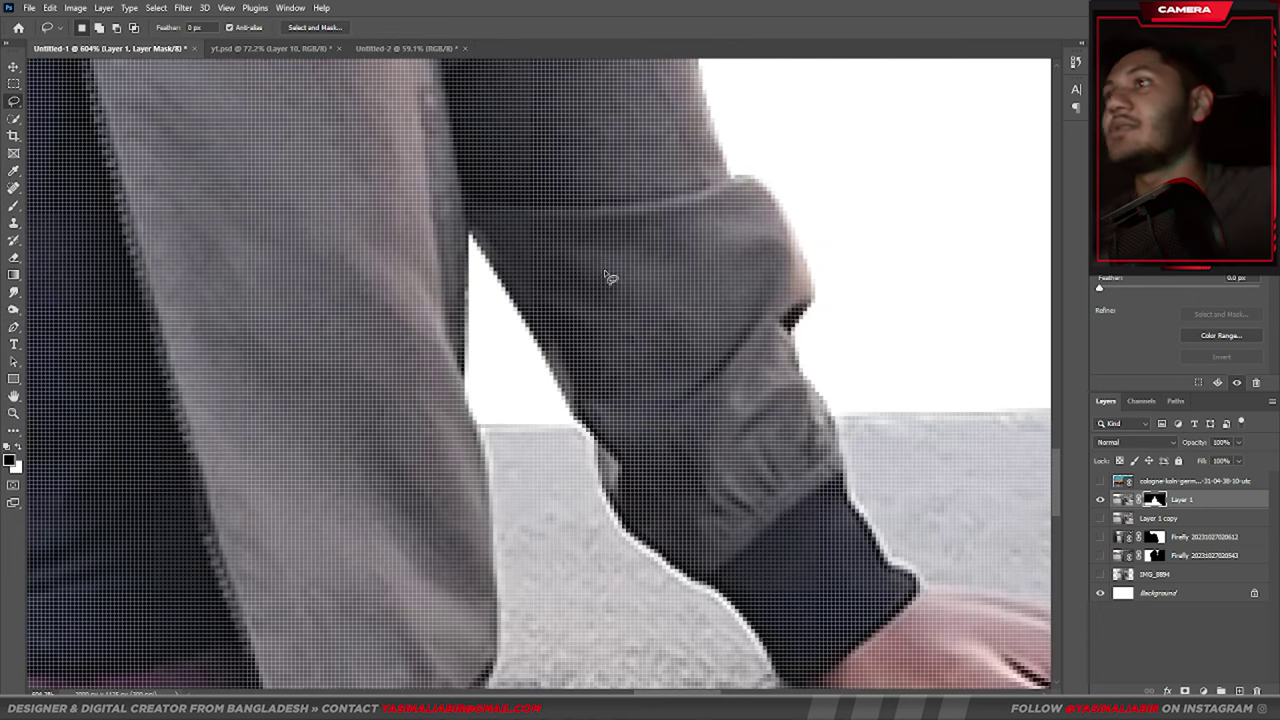
Look over the masked cutout, then deselect the man's layer with the Move tool active
key("l")
scroll(840, 410, "down", 1)
scroll(840, 410, "down", 3)
scroll(840, 410, "down", 4)
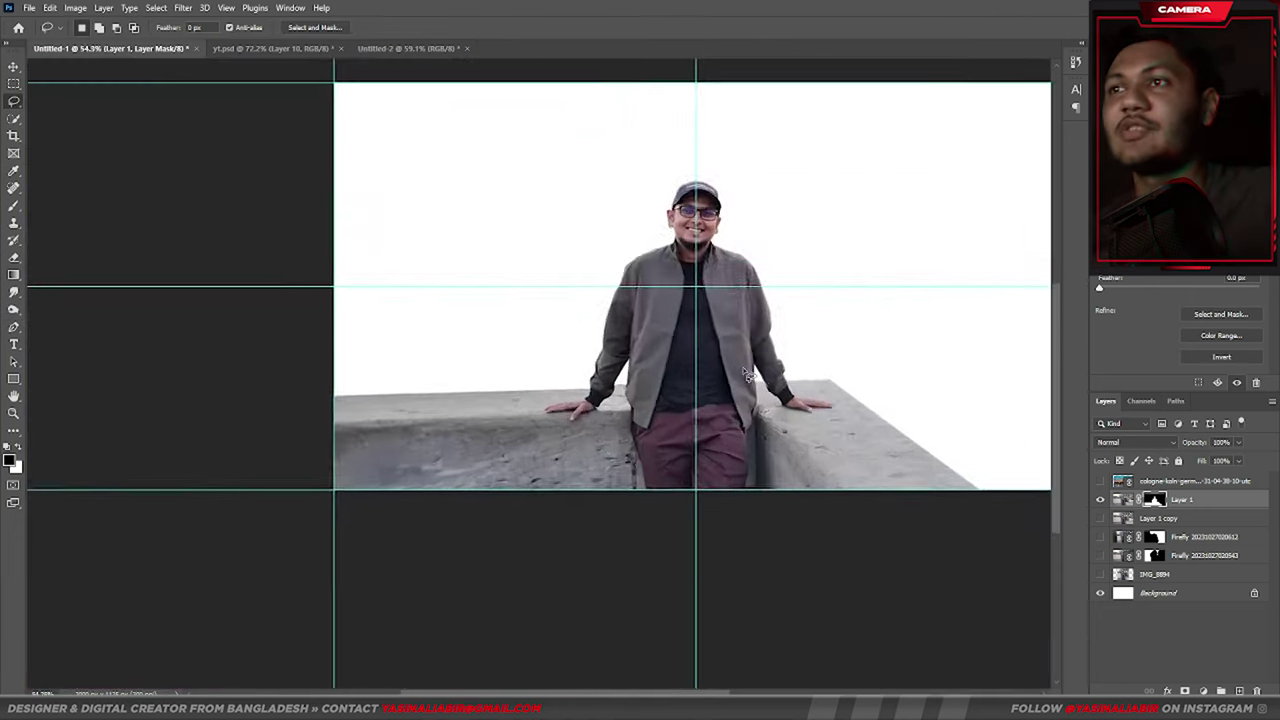
scroll(745, 373, "down", 2)
scroll(745, 373, "down", 1)
scroll(730, 385, "up", 2)
scroll(717, 397, "up", 4)
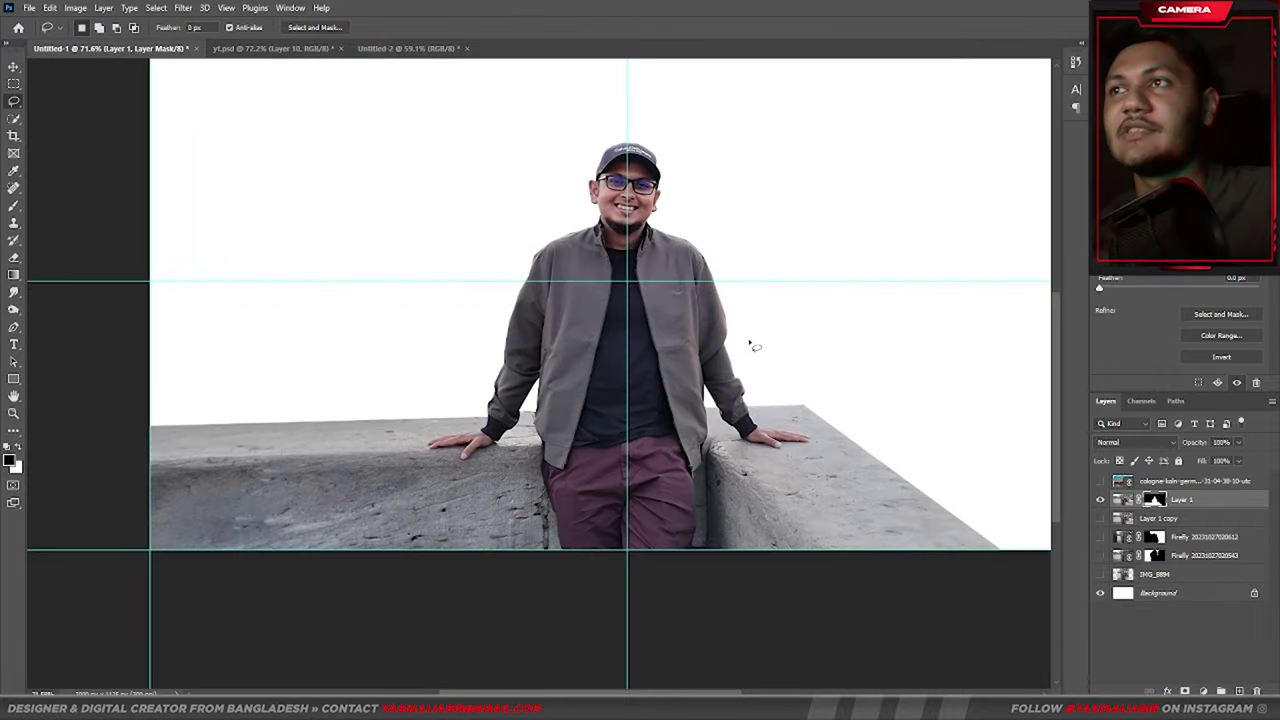
scroll(717, 397, "up", 1)
scroll(705, 365, "down", 1)
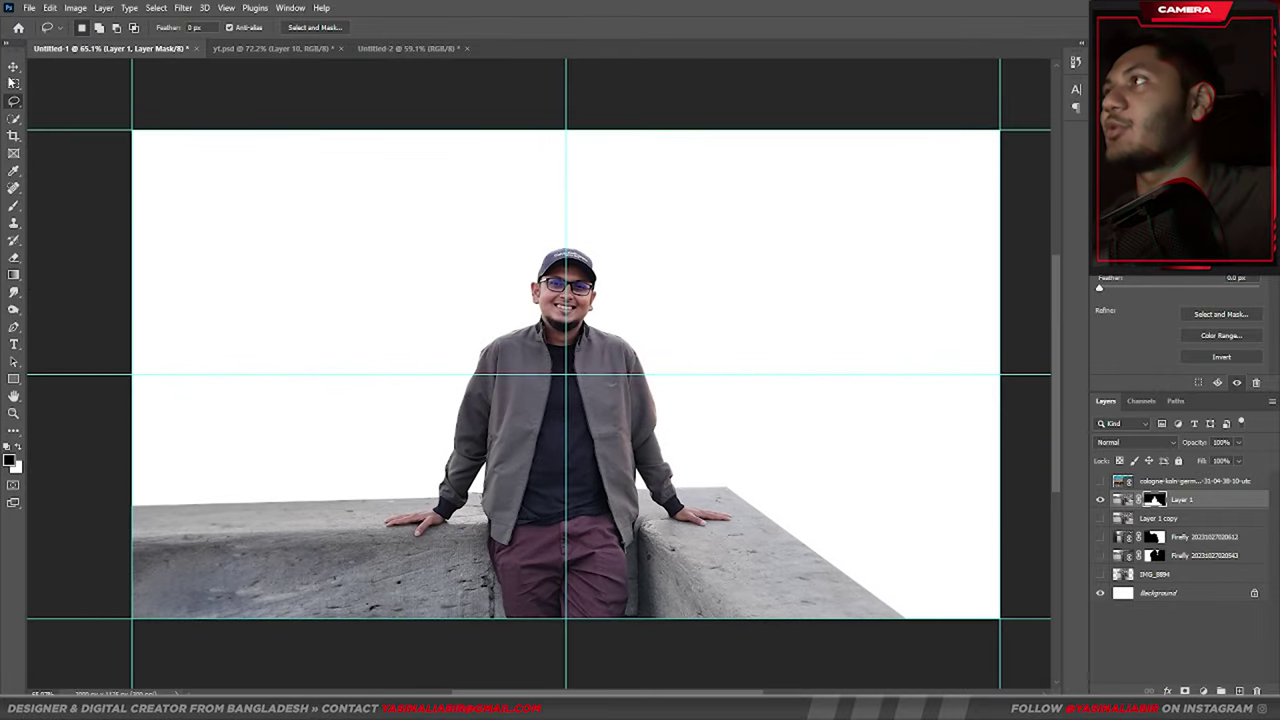
left_click(14, 66)
left_click(94, 71)
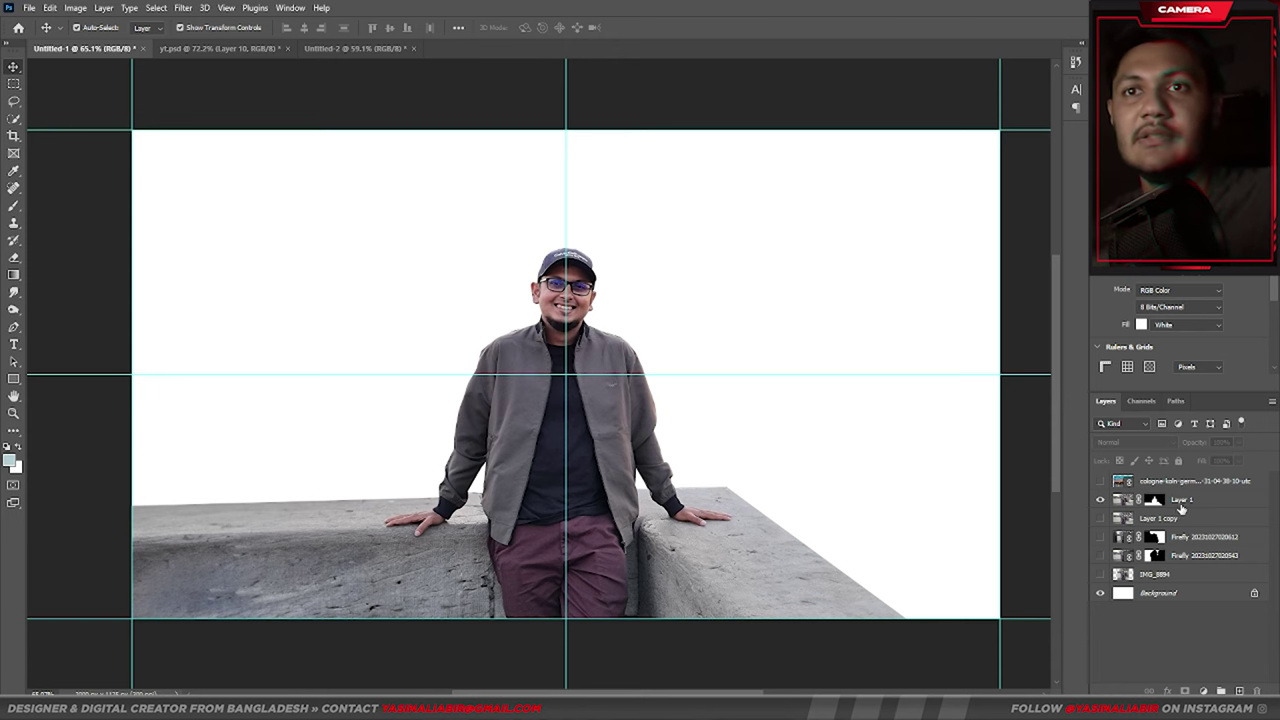
Show the cologne photo, move it below Layer 1 and position it to fill the canvas
left_click(1181, 505)
left_click(1100, 481)
left_click(1185, 481)
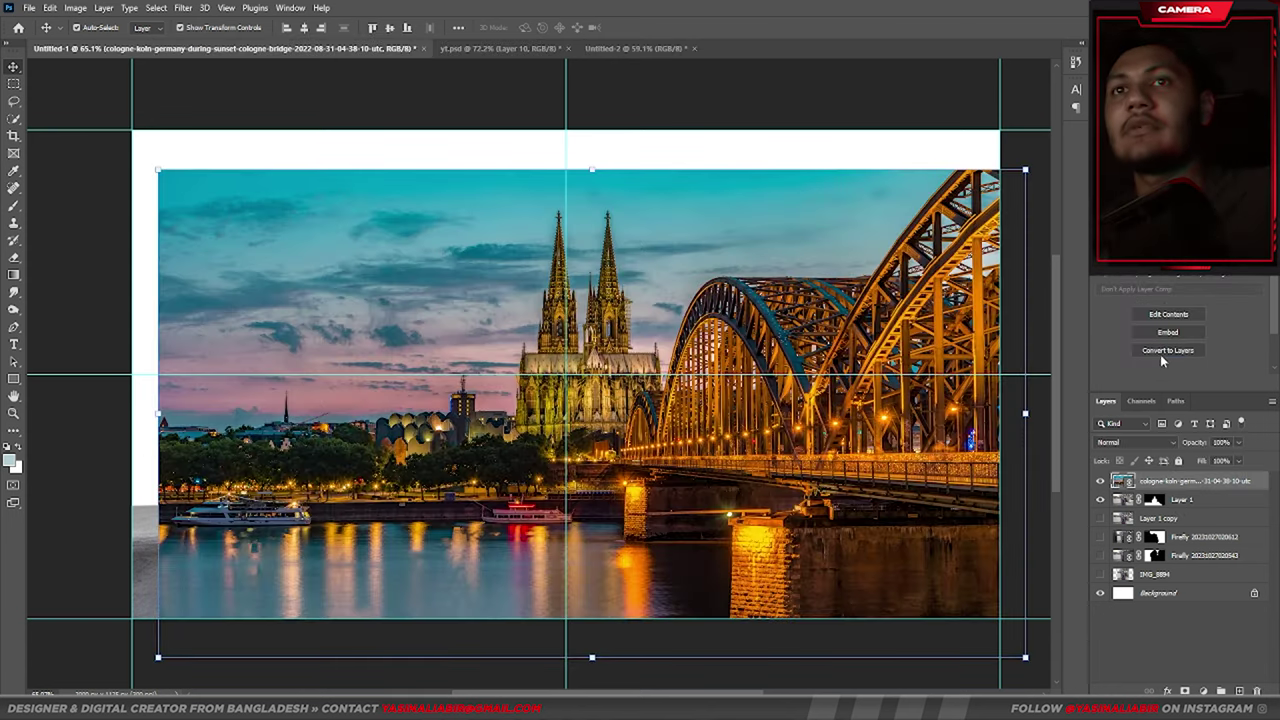
left_click_drag(1185, 481, 1185, 508)
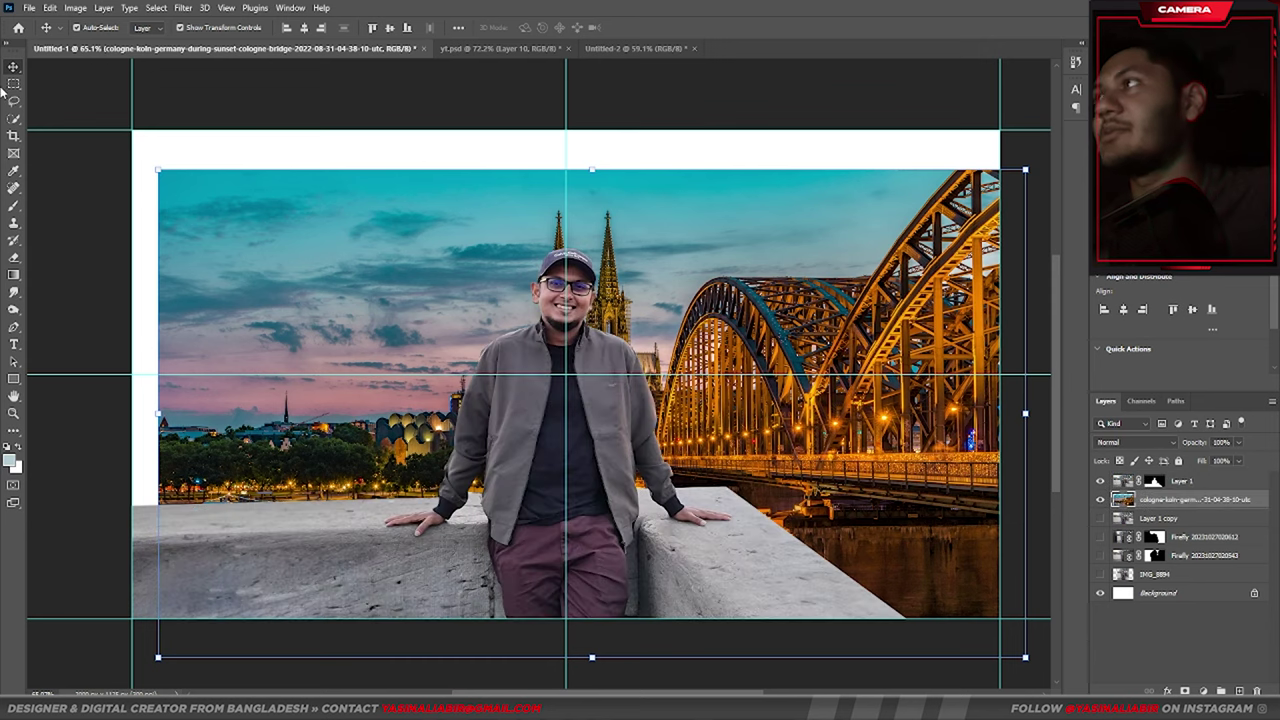
left_click_drag(398, 276, 372, 236)
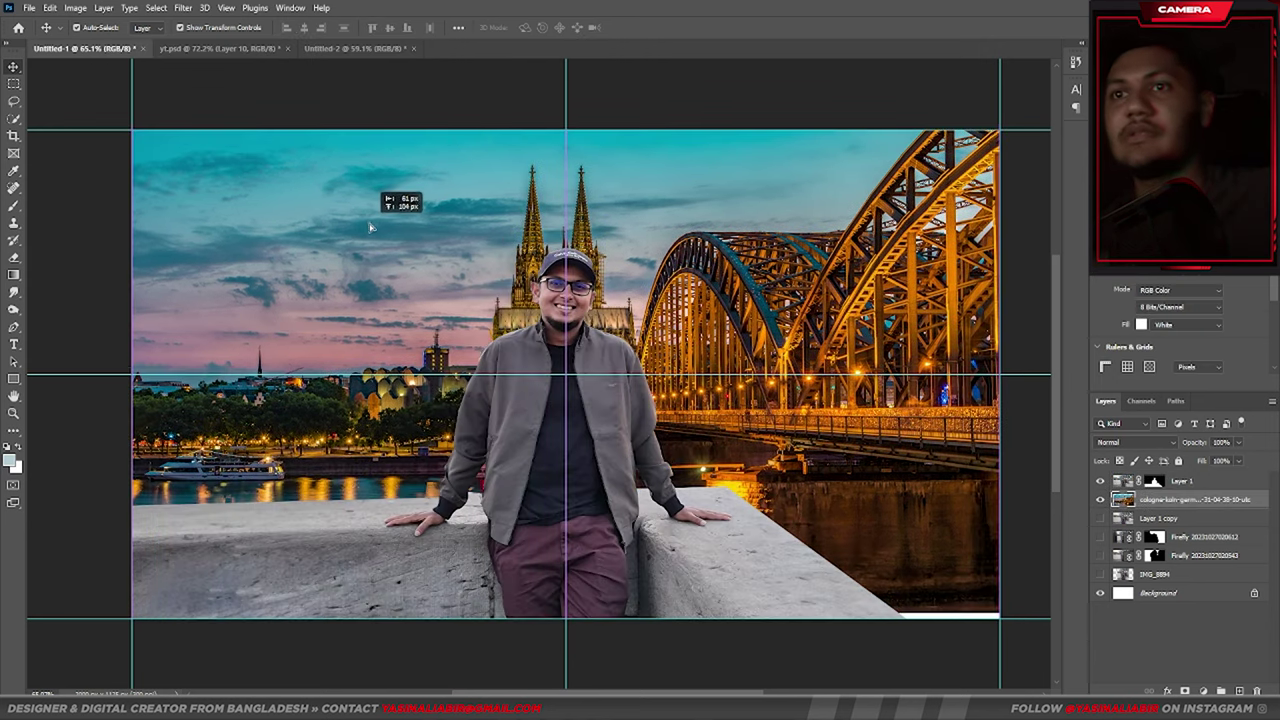
key("ctrl+0")
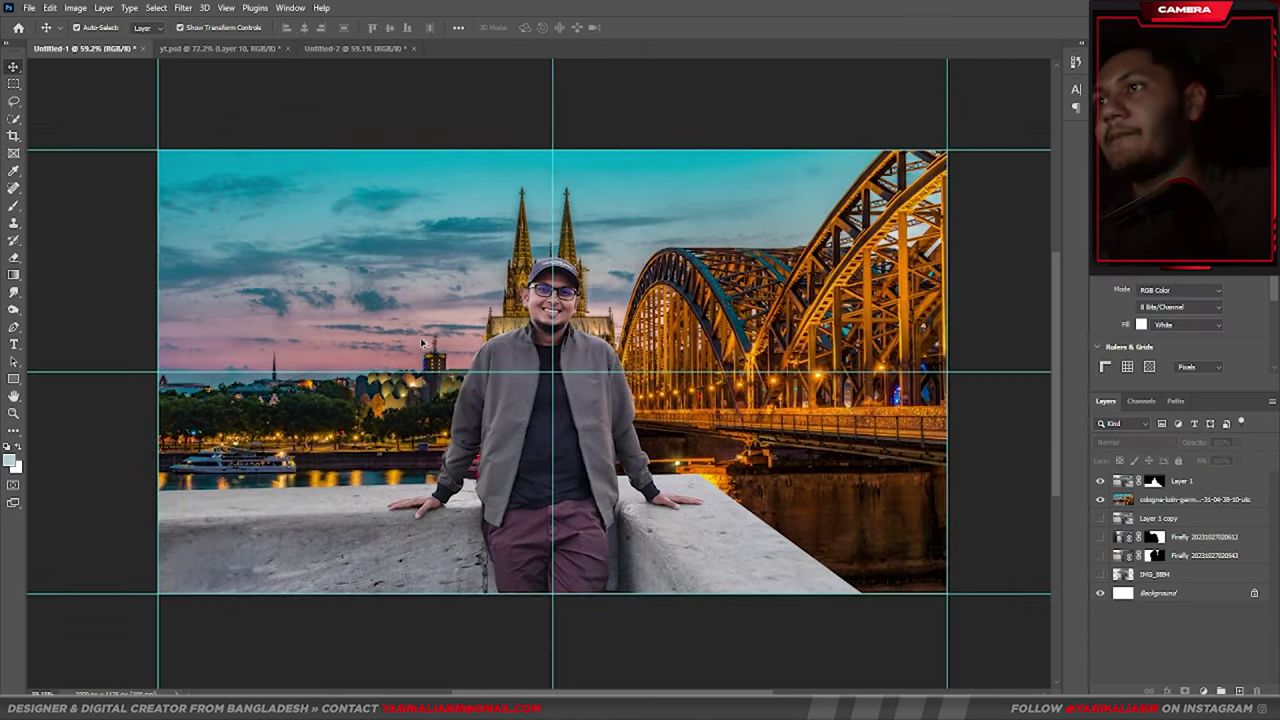
left_click(636, 641)
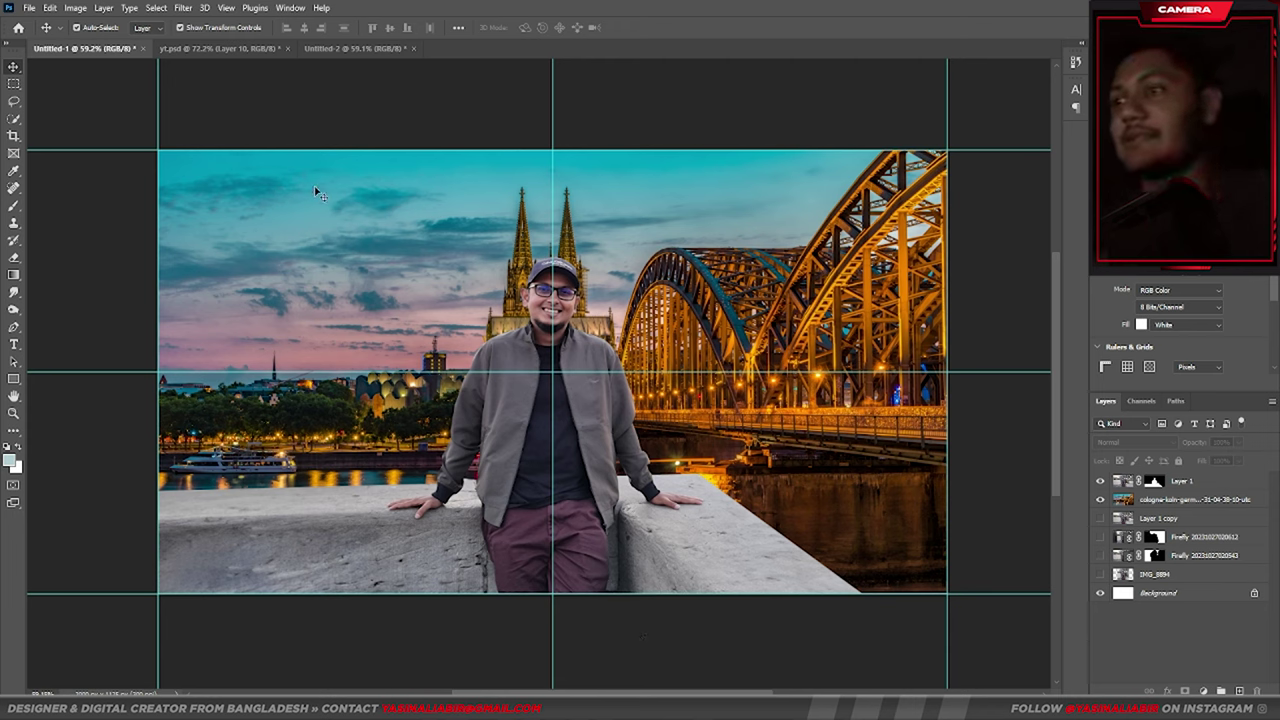
scroll(280, 131, "down", 1)
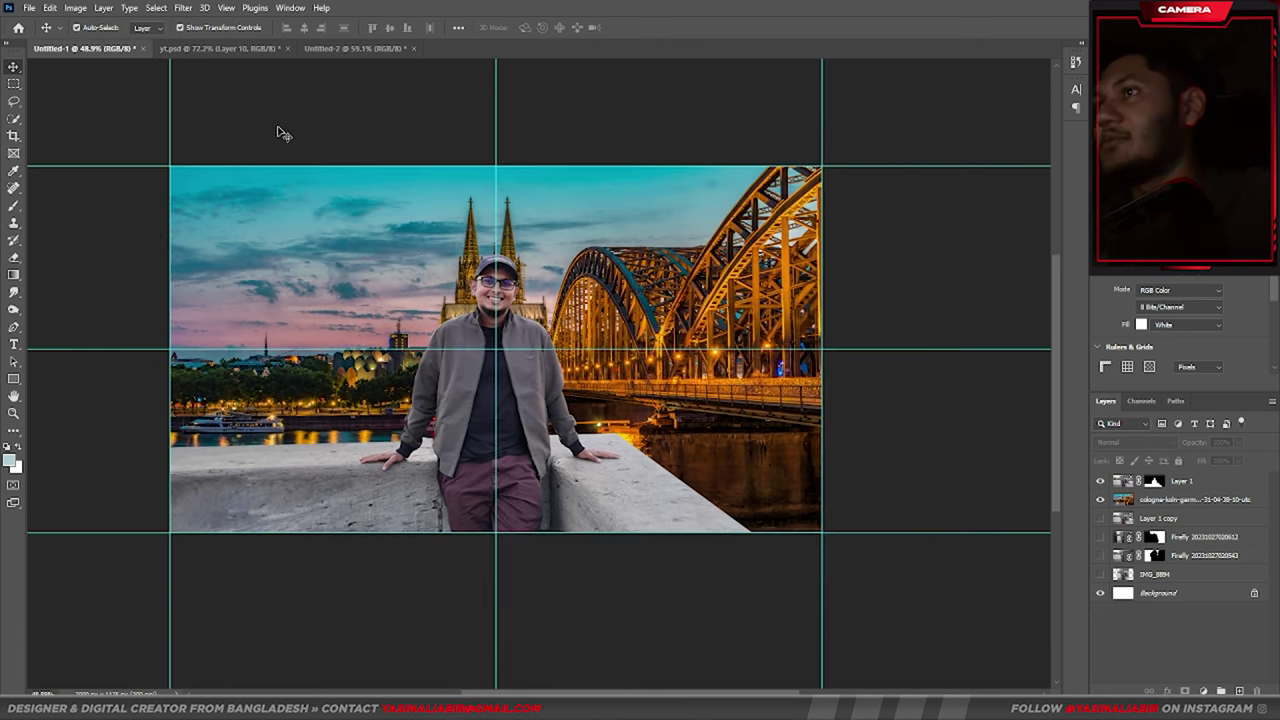
scroll(420, 251, "up", 2)
scroll(420, 251, "up", 2)
scroll(538, 301, "up", 1)
scroll(538, 301, "down", 3)
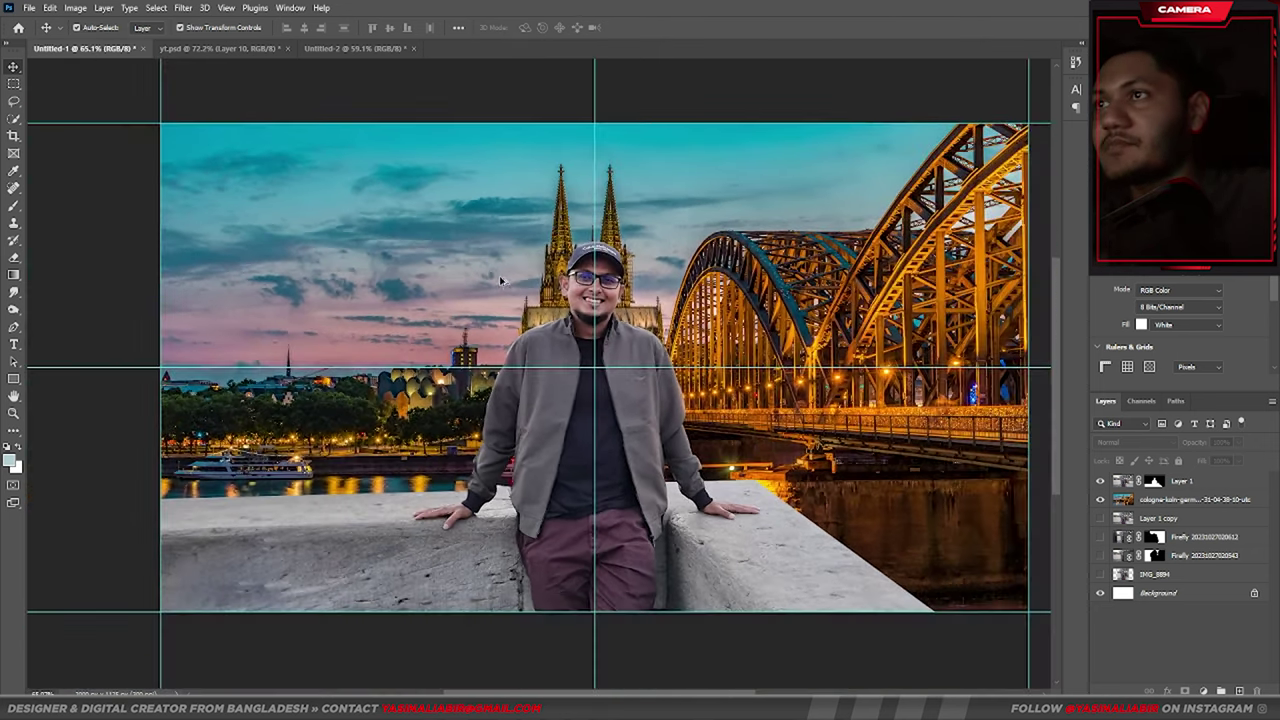
scroll(700, 468, "up", 1)
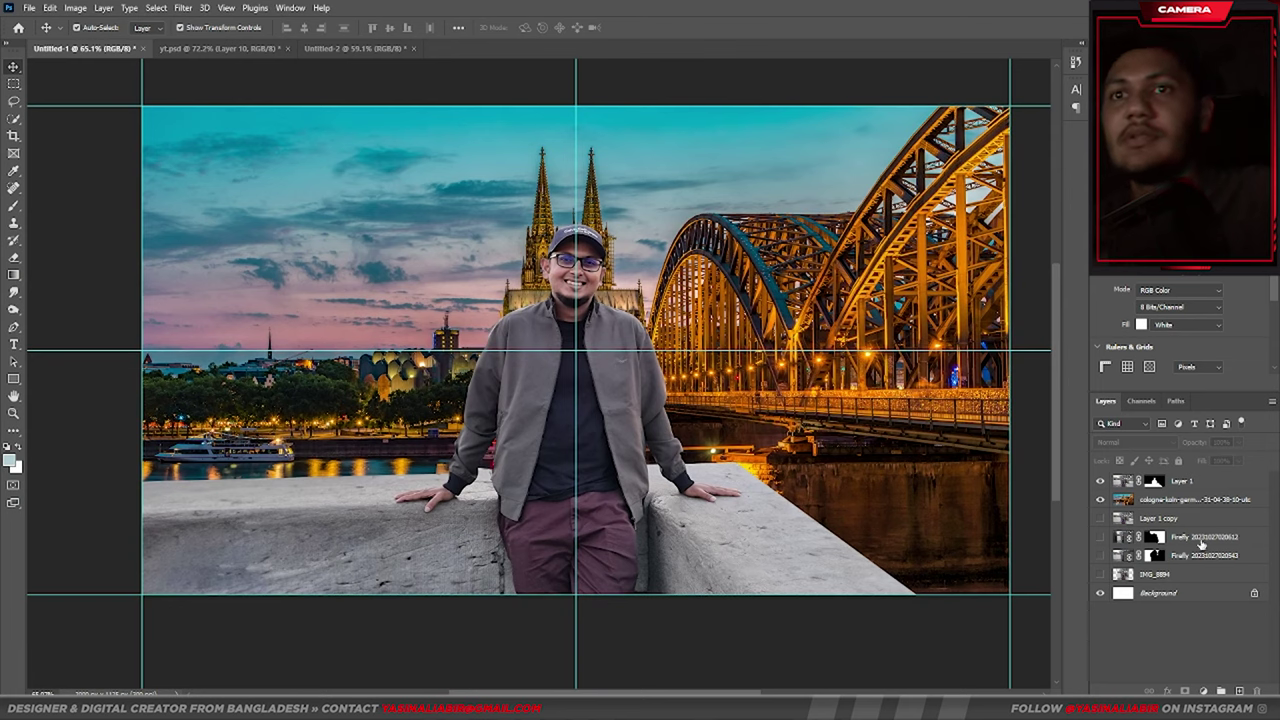
left_click(1182, 486)
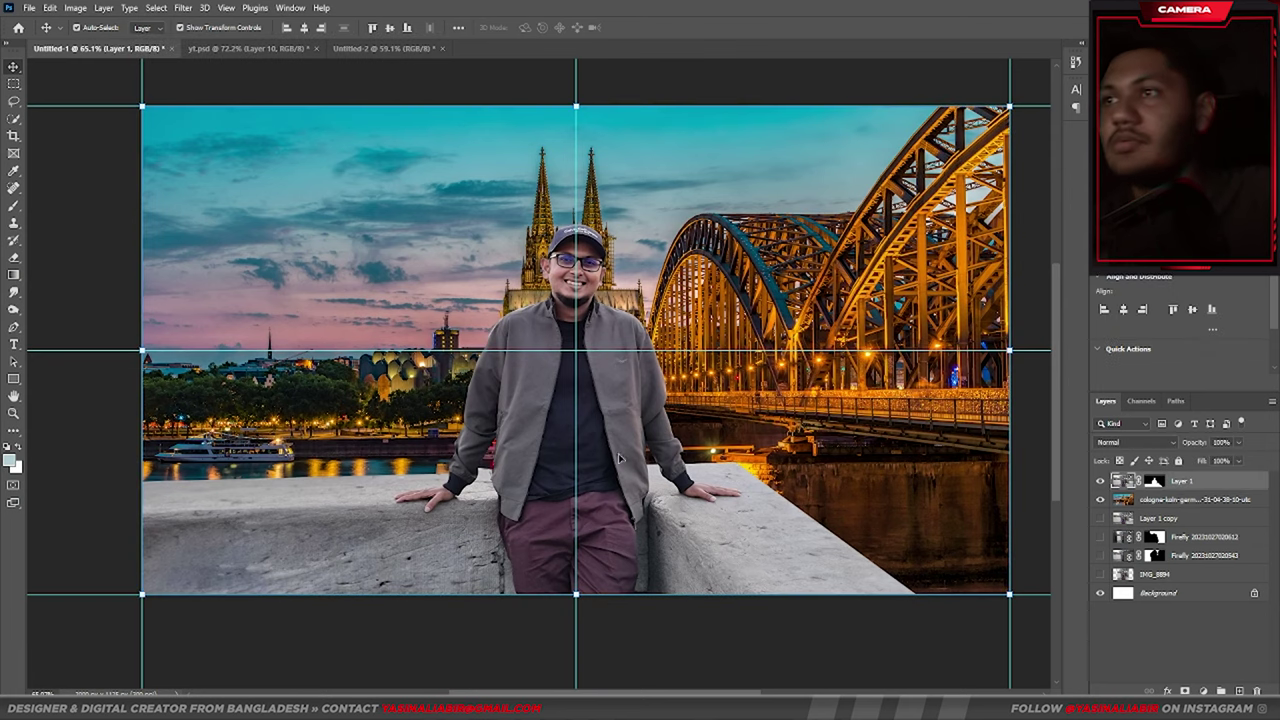
left_click_drag(660, 436, 652, 448)
scroll(532, 485, "down", 1)
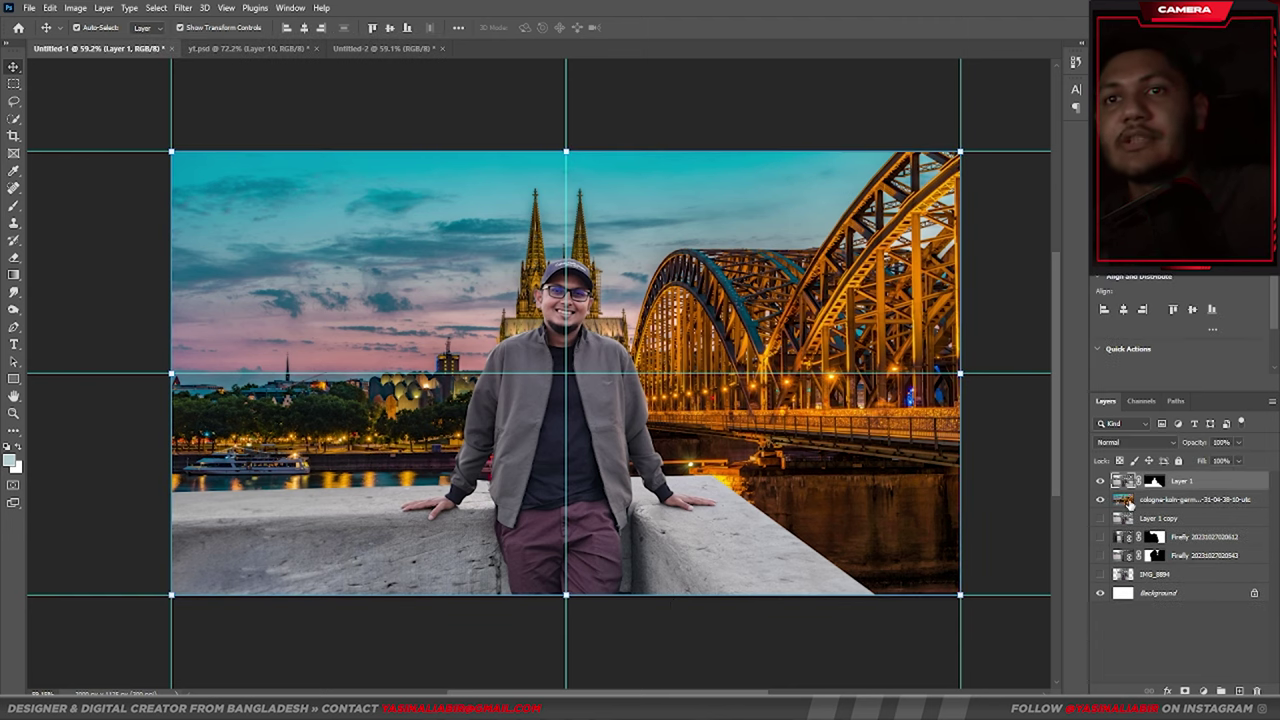
right_click(1188, 485)
left_click(1090, 319)
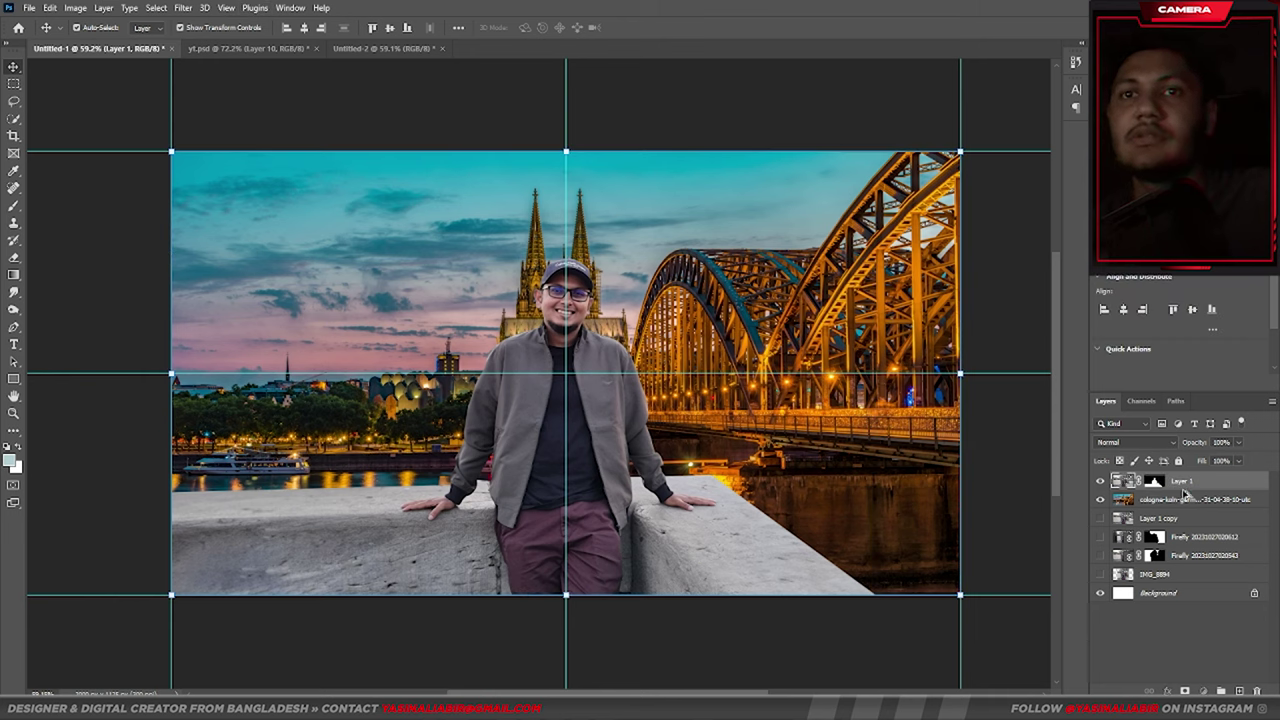
Duplicate Layer 1 as a backup, convert it for Smart Filters and launch Camera Raw Filter
right_click(1185, 490)
left_click(1090, 320)
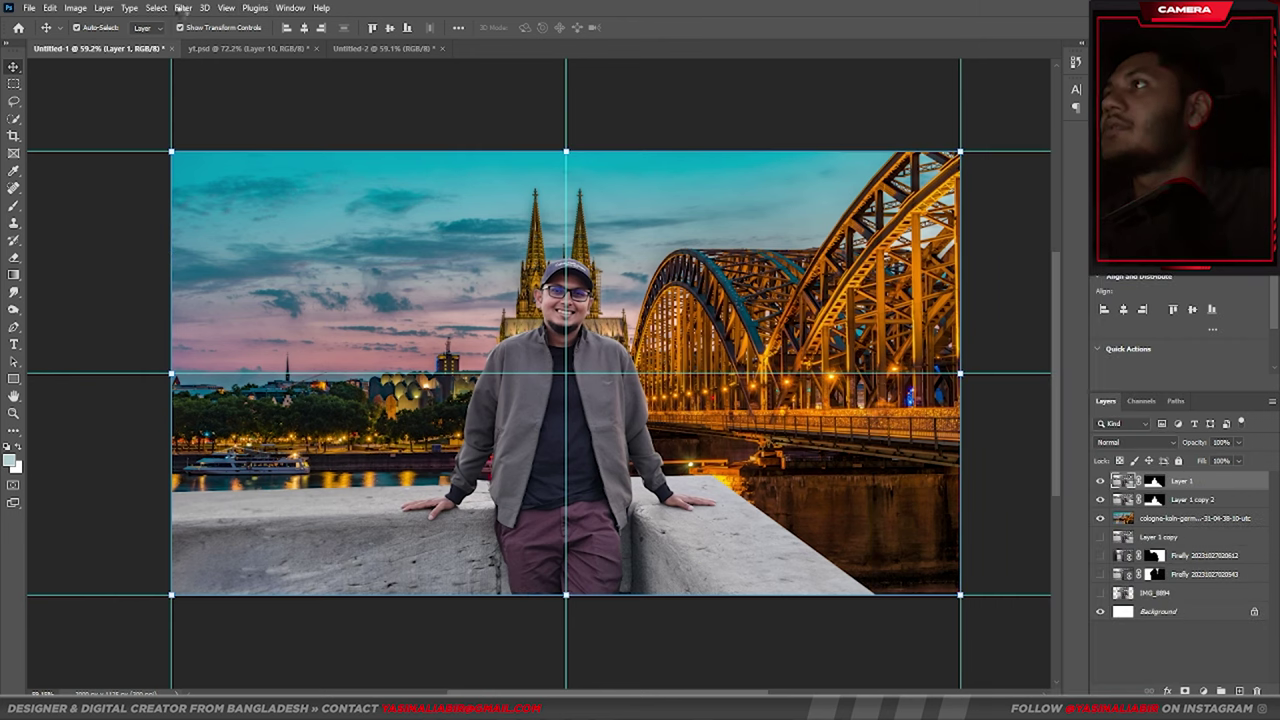
left_click(183, 8)
left_click(215, 106)
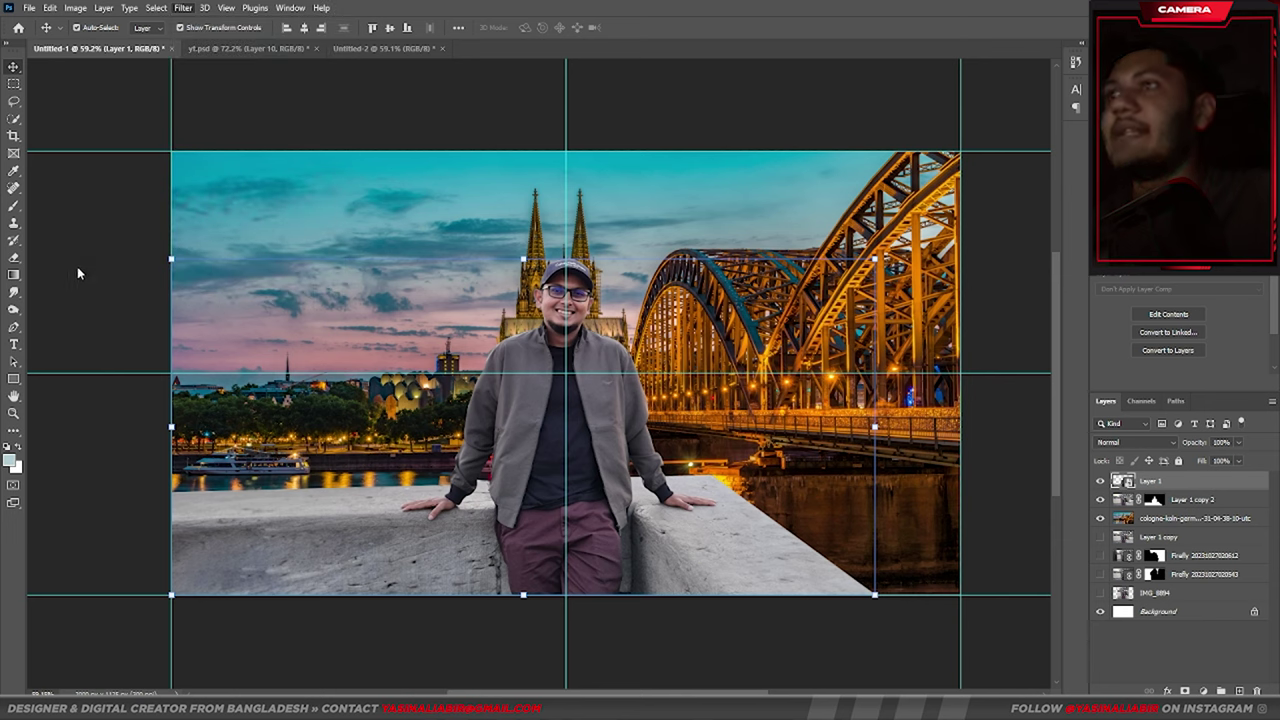
key("shift+ctrl+a")
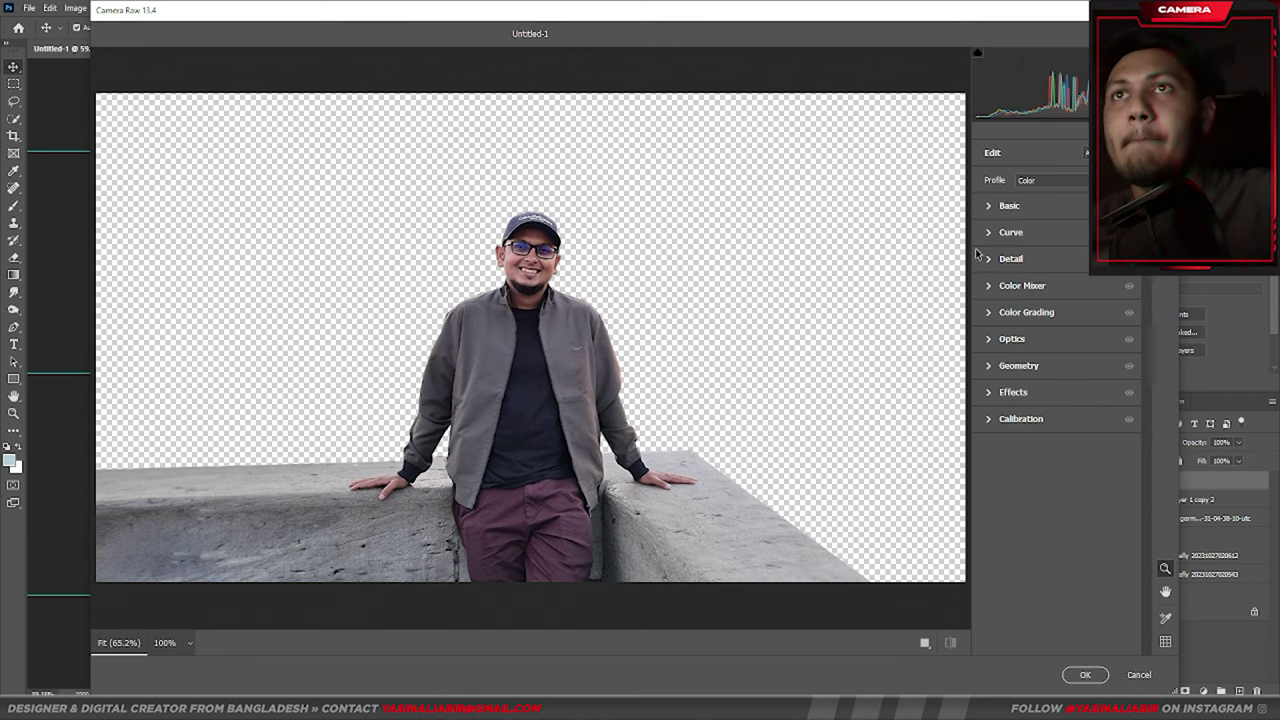
Try an exposure change, reset it, and raise noise reduction on the man
left_click(989, 206)
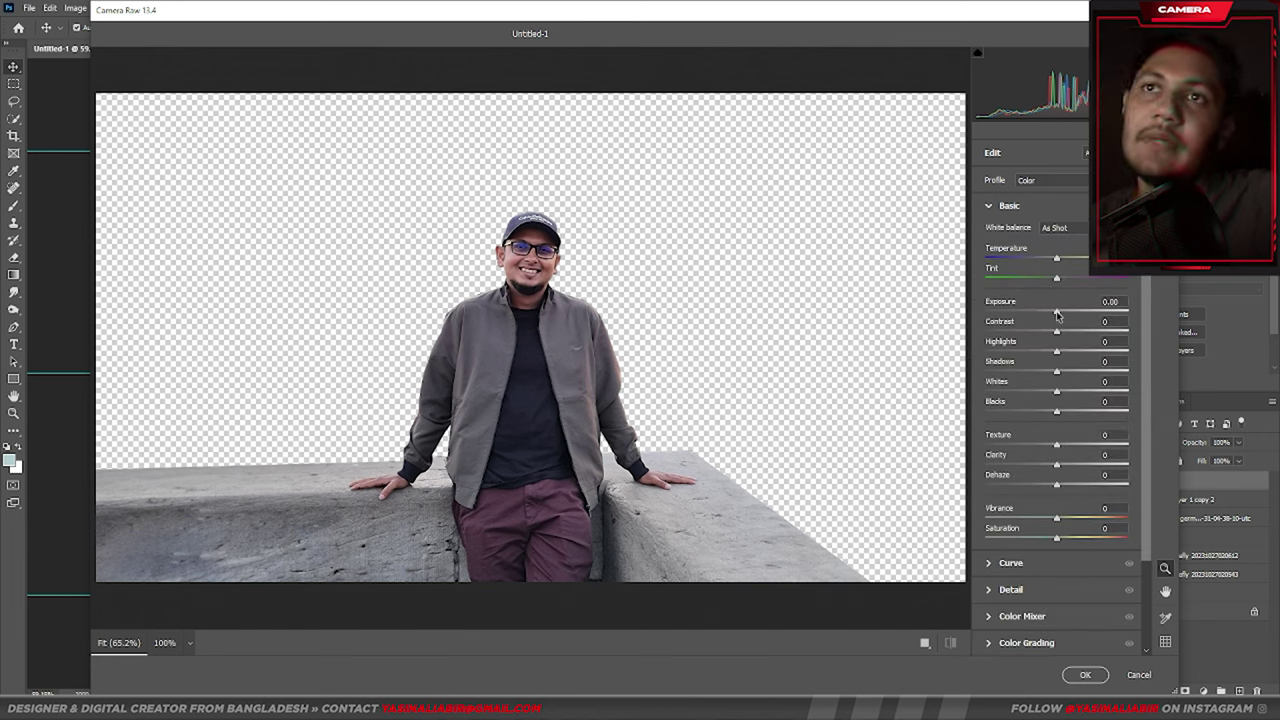
left_click_drag(1058, 315, 1072, 315)
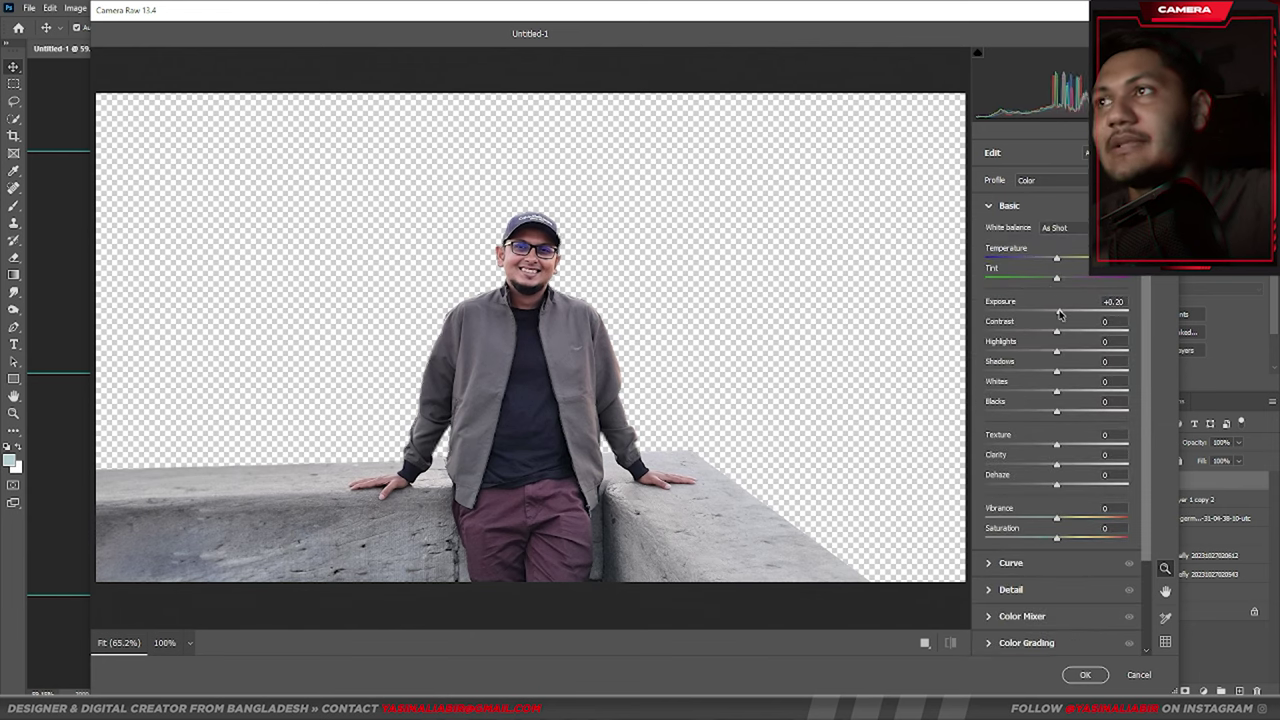
double_click(1060, 315)
left_click(990, 206)
left_click(1005, 259)
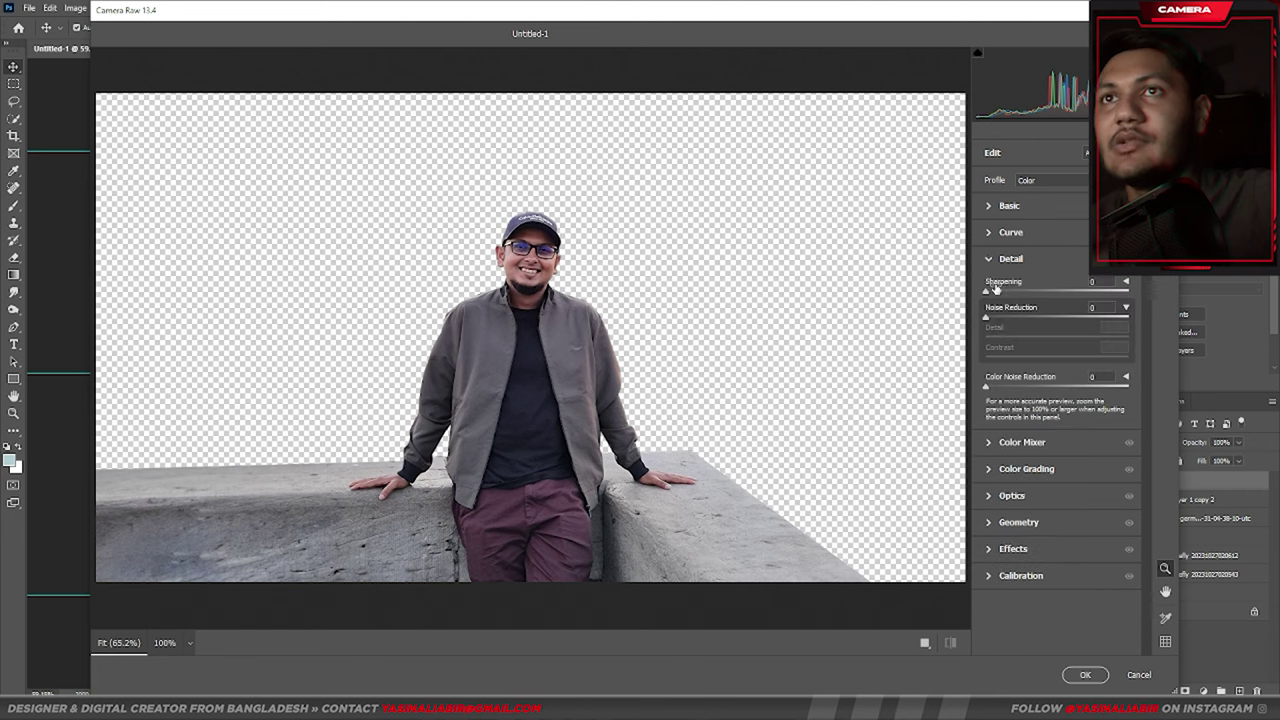
left_click_drag(985, 315, 1037, 333)
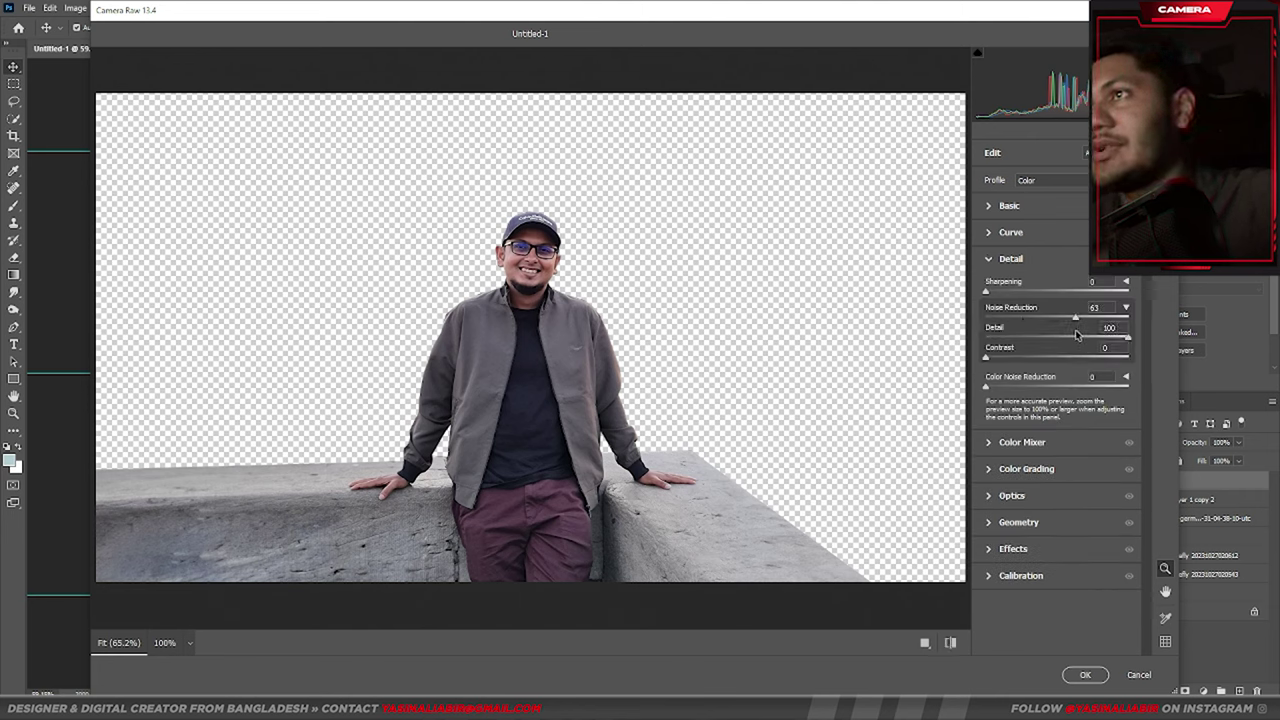
left_click(993, 260)
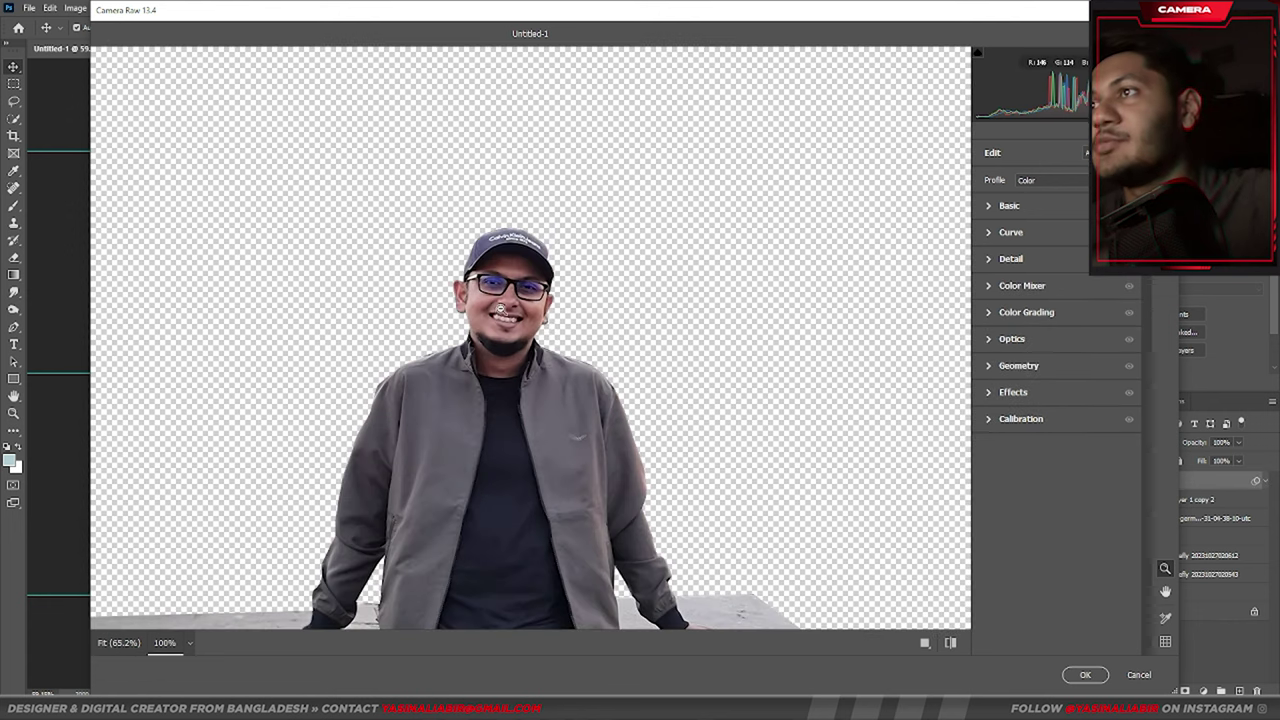
Raise Vibrance to +20, Shadows to +7 and Contrast to +8
left_click(987, 207)
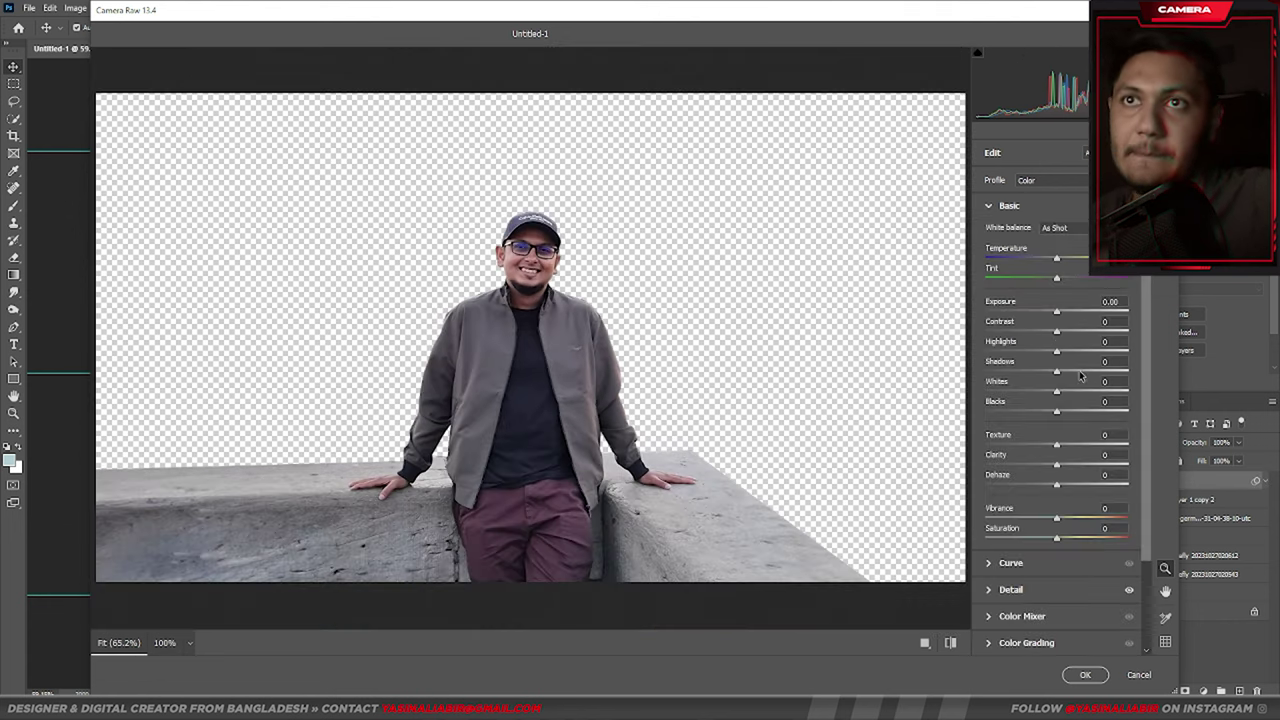
left_click_drag(1059, 522, 1073, 528)
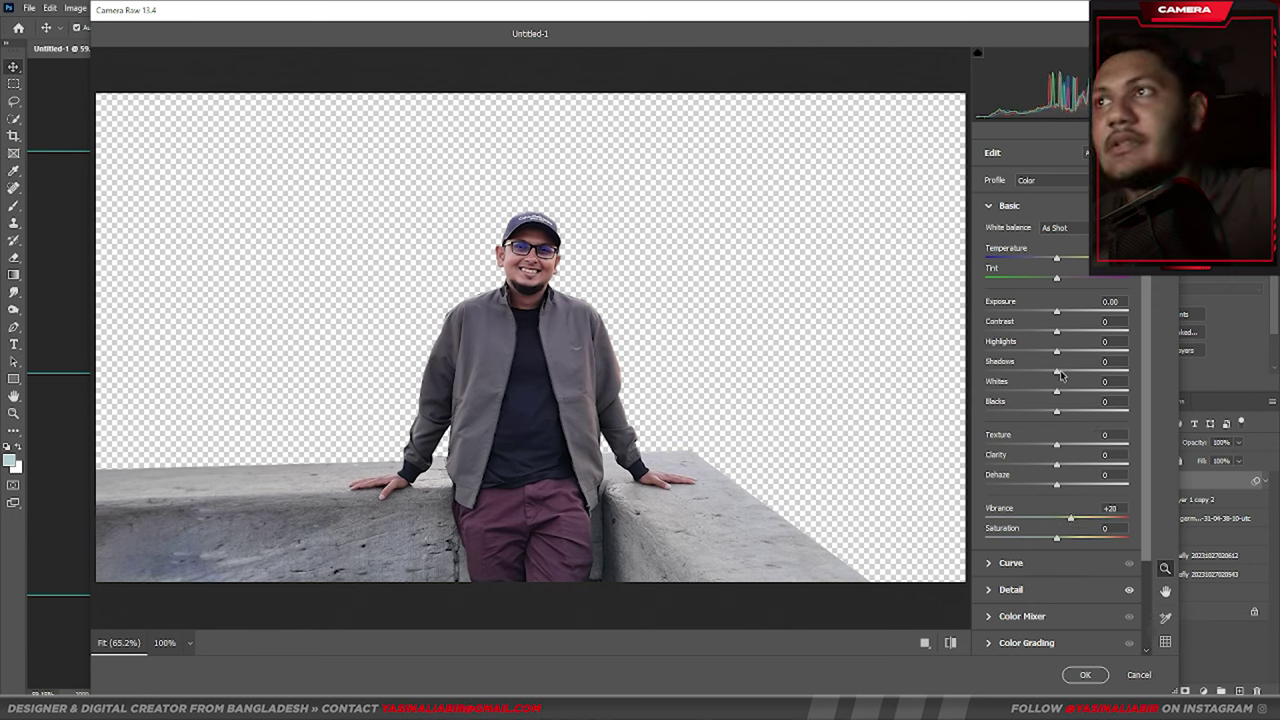
mouse_move(1062, 375)
left_mouse_down()
mouse_move(1087, 386)
mouse_move(1064, 392)
left_mouse_up()
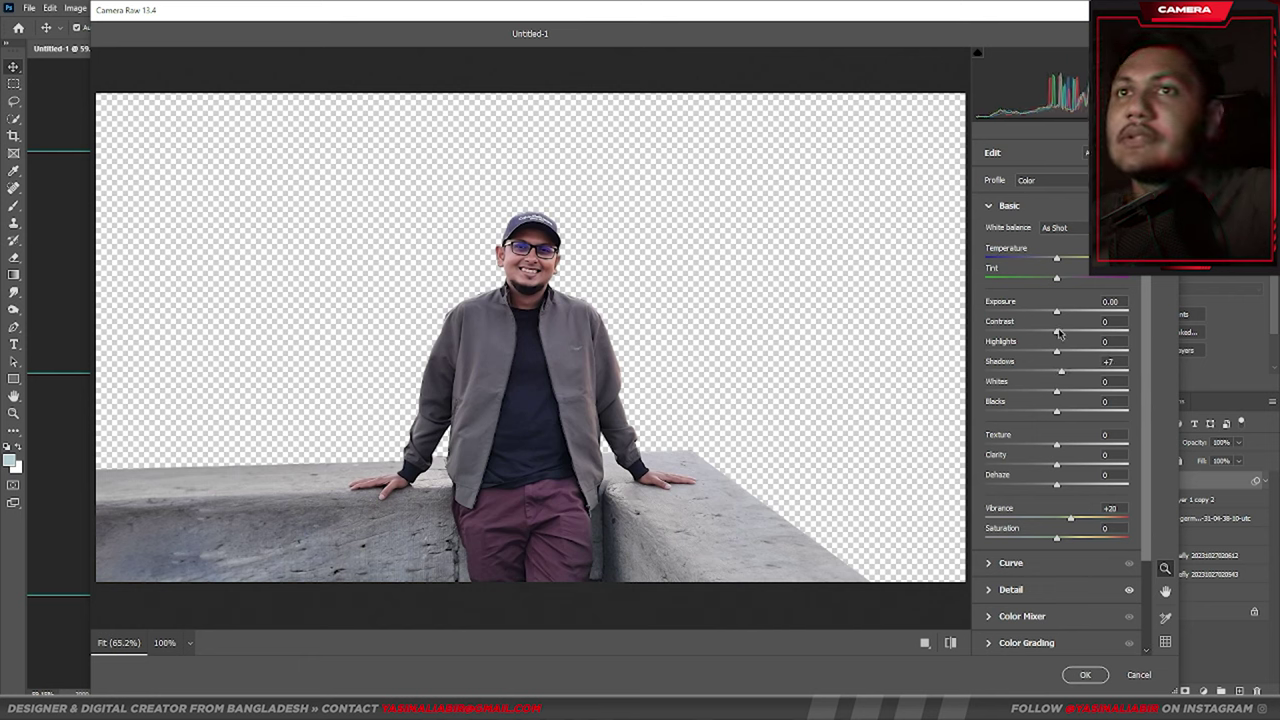
mouse_move(1059, 333)
left_mouse_down()
mouse_move(1081, 358)
mouse_move(1065, 362)
left_mouse_up()
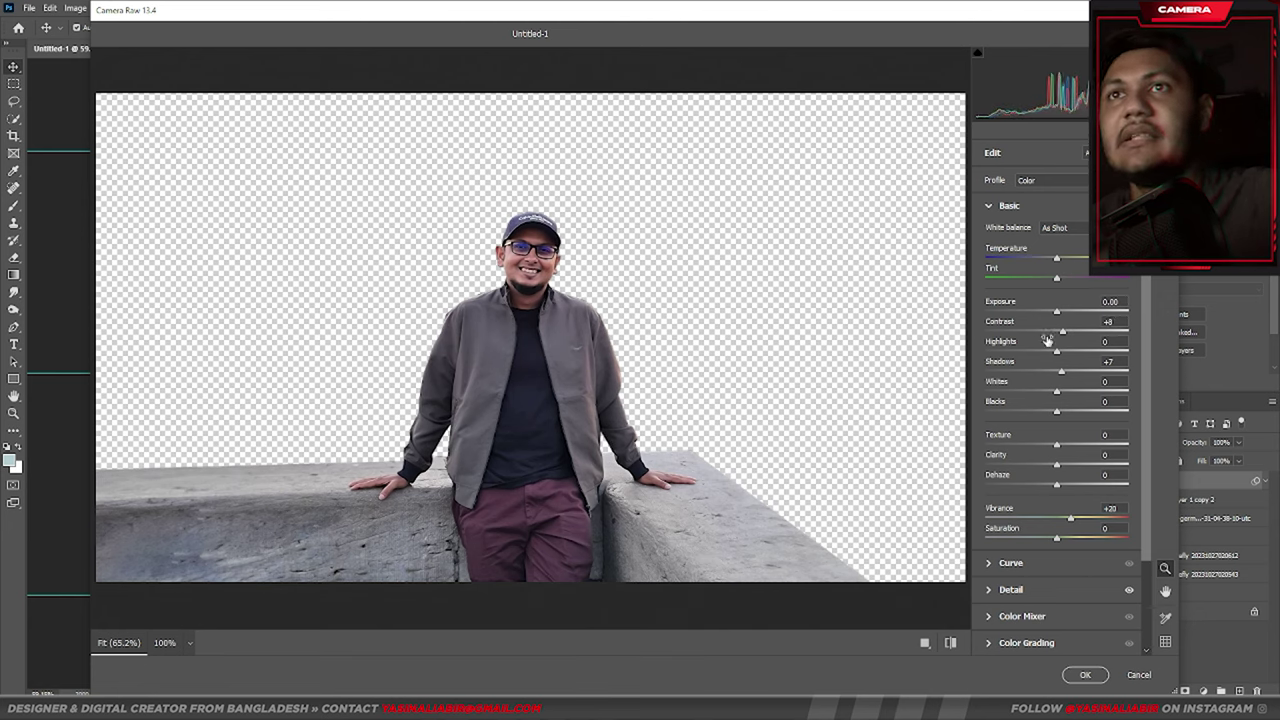
Shape the Point Curve: lower the top slightly and add lifted shadow and midtone points
left_click(987, 206)
left_click(990, 232)
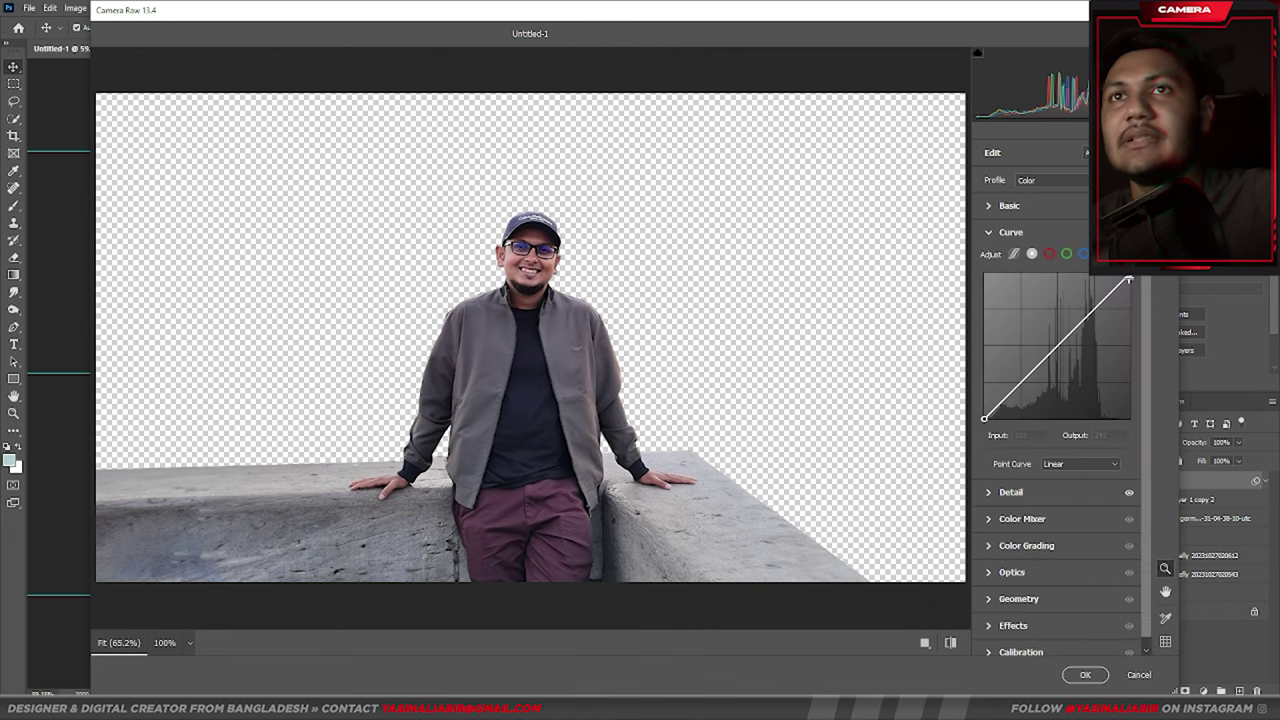
left_click_drag(1090, 316, 1093, 318)
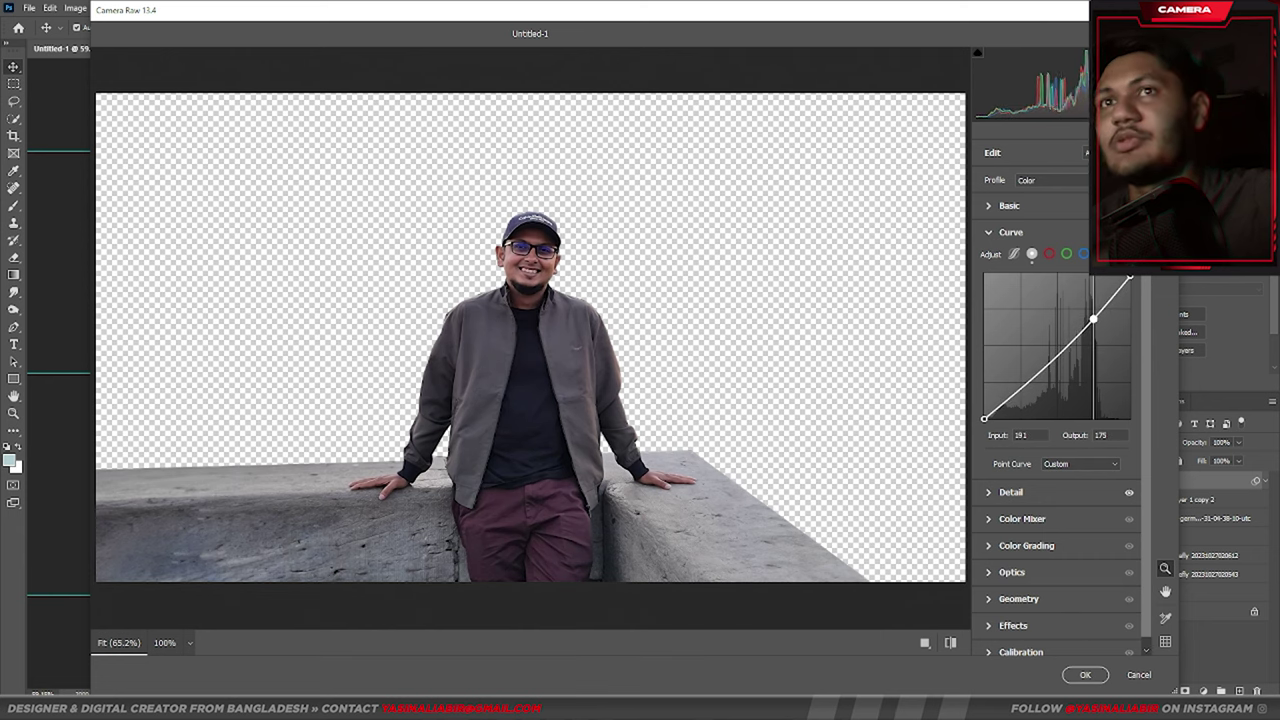
left_click(1024, 383)
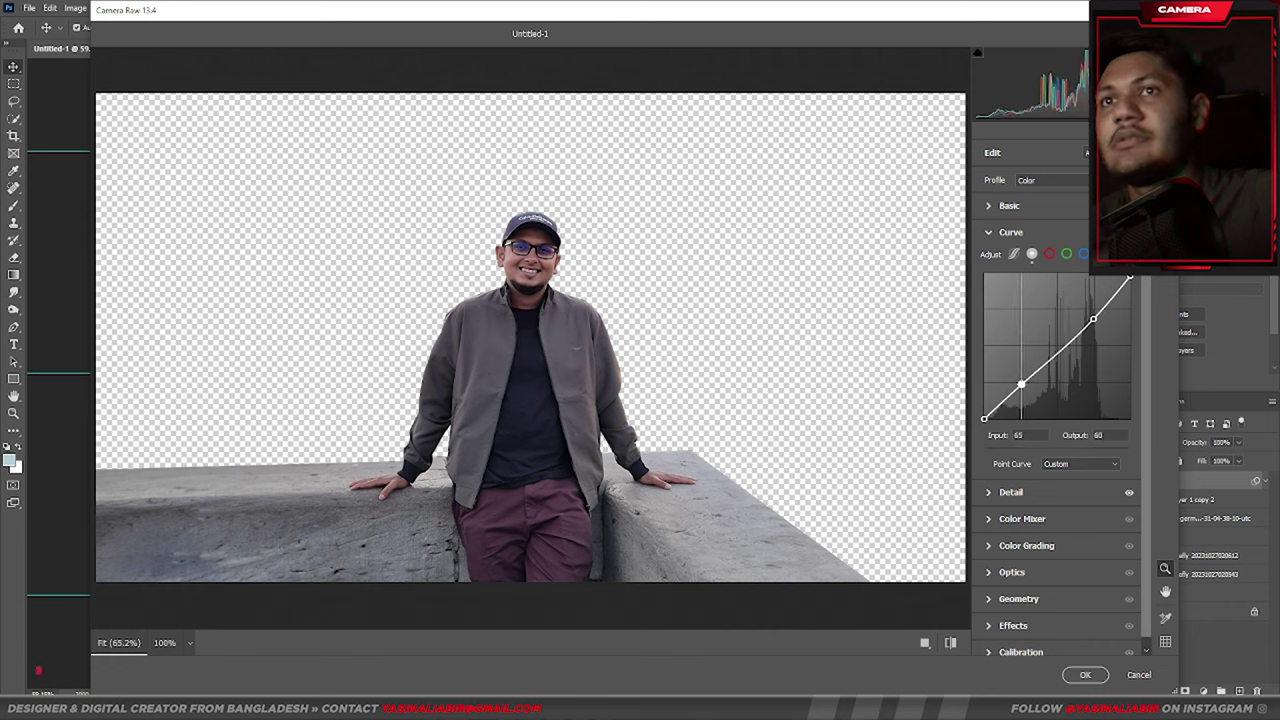
left_click(1058, 354)
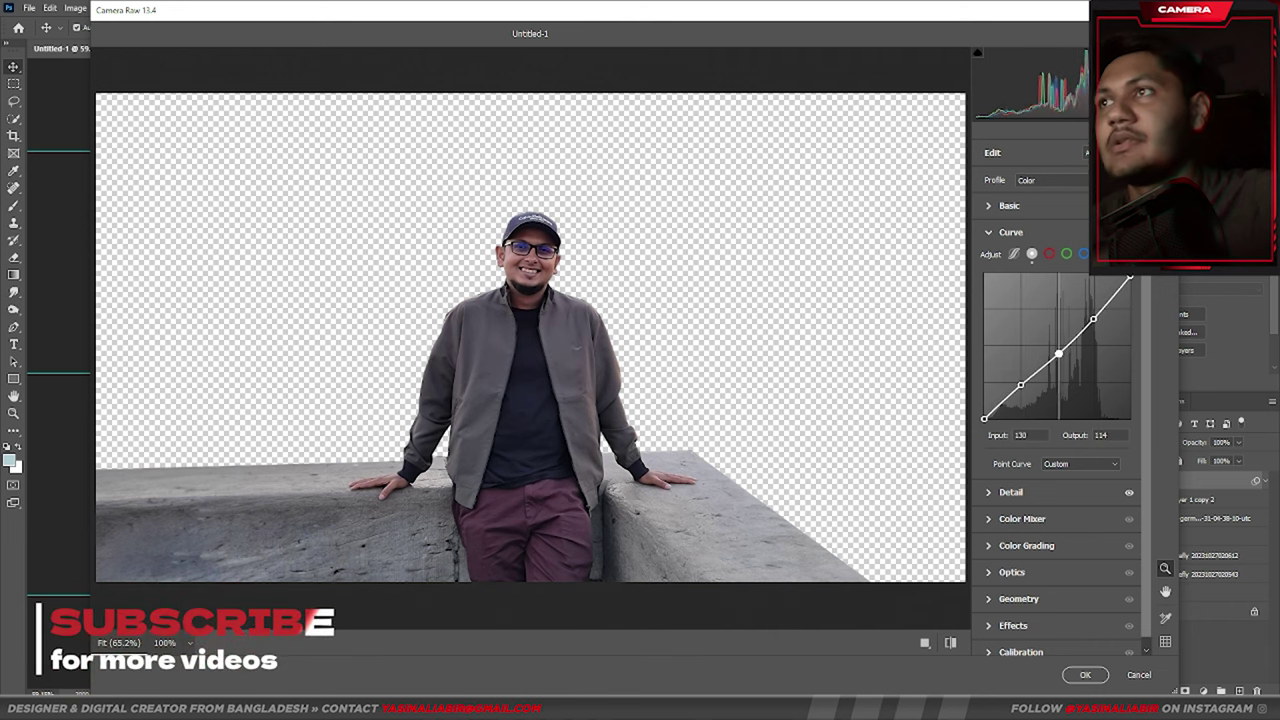
left_click_drag(1058, 354, 1056, 350)
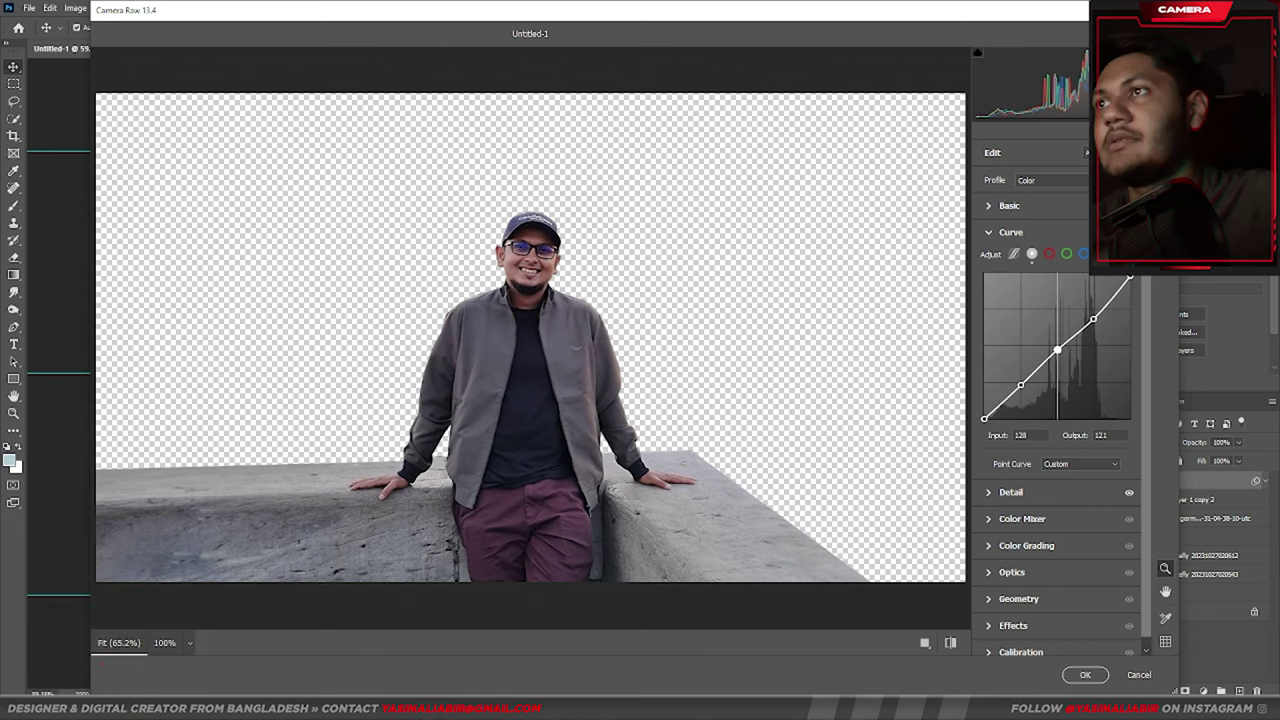
Lower Vibrance to +15 and apply the Camera Raw filter
left_click(990, 233)
left_click(988, 206)
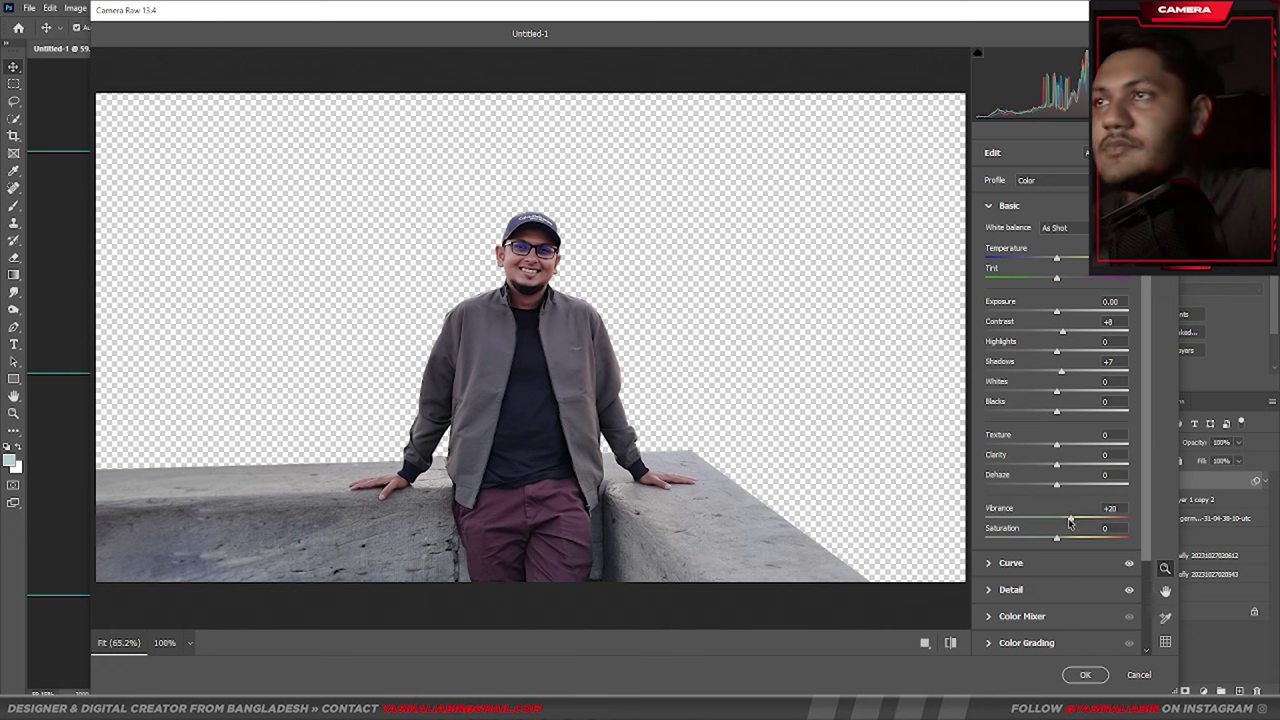
left_click_drag(1069, 521, 1066, 535)
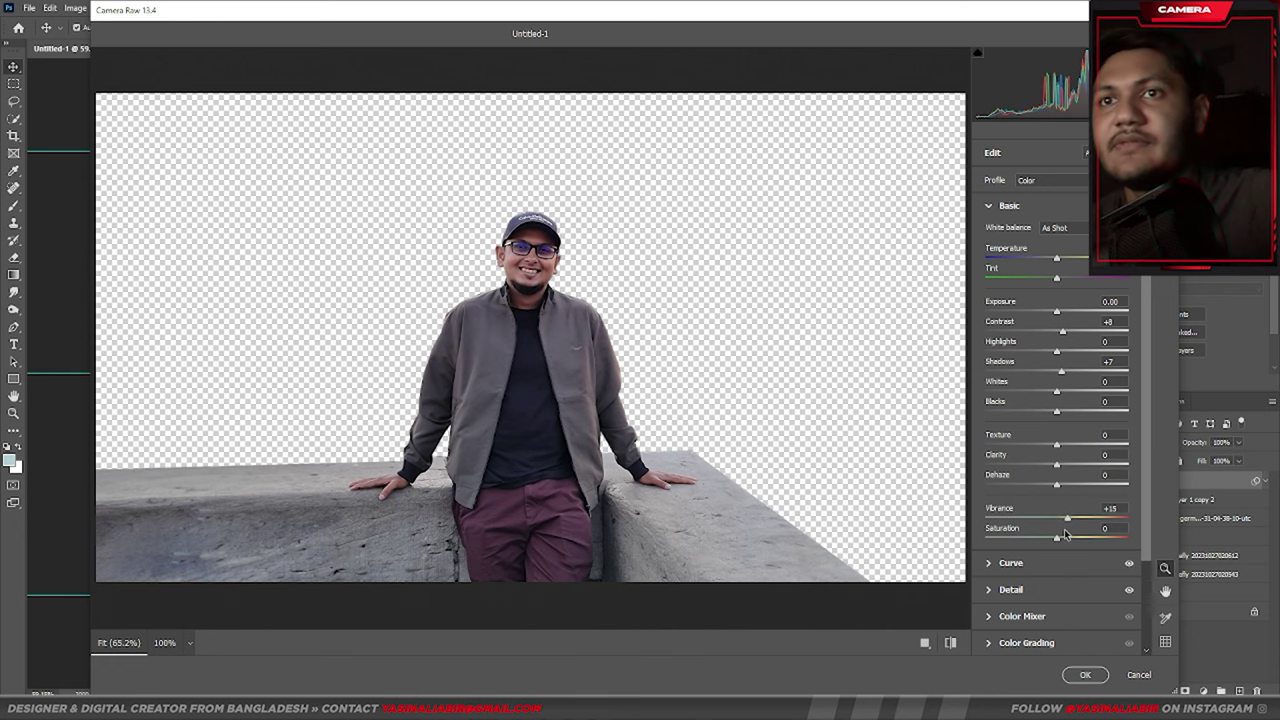
left_click(989, 206)
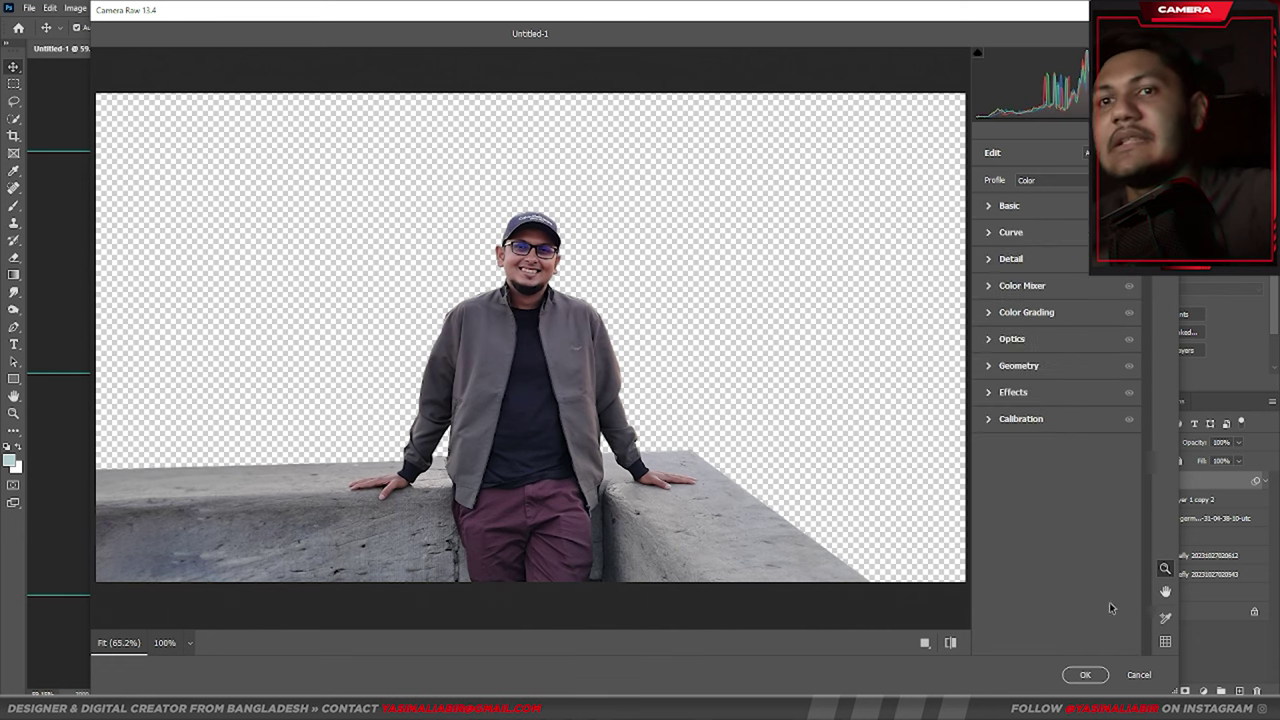
left_click(1085, 674)
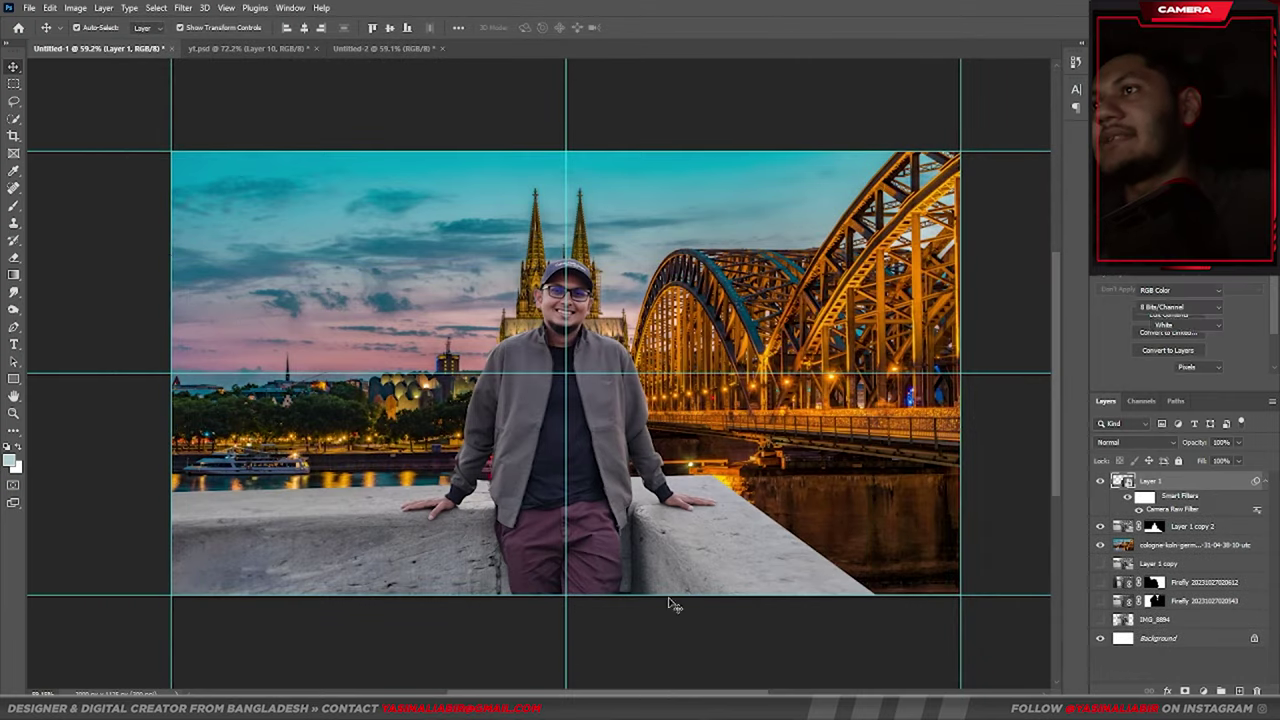
Select the Cologne background and scale it up with Free Transform
scroll(568, 312, "up", 3)
scroll(568, 316, "up", 3)
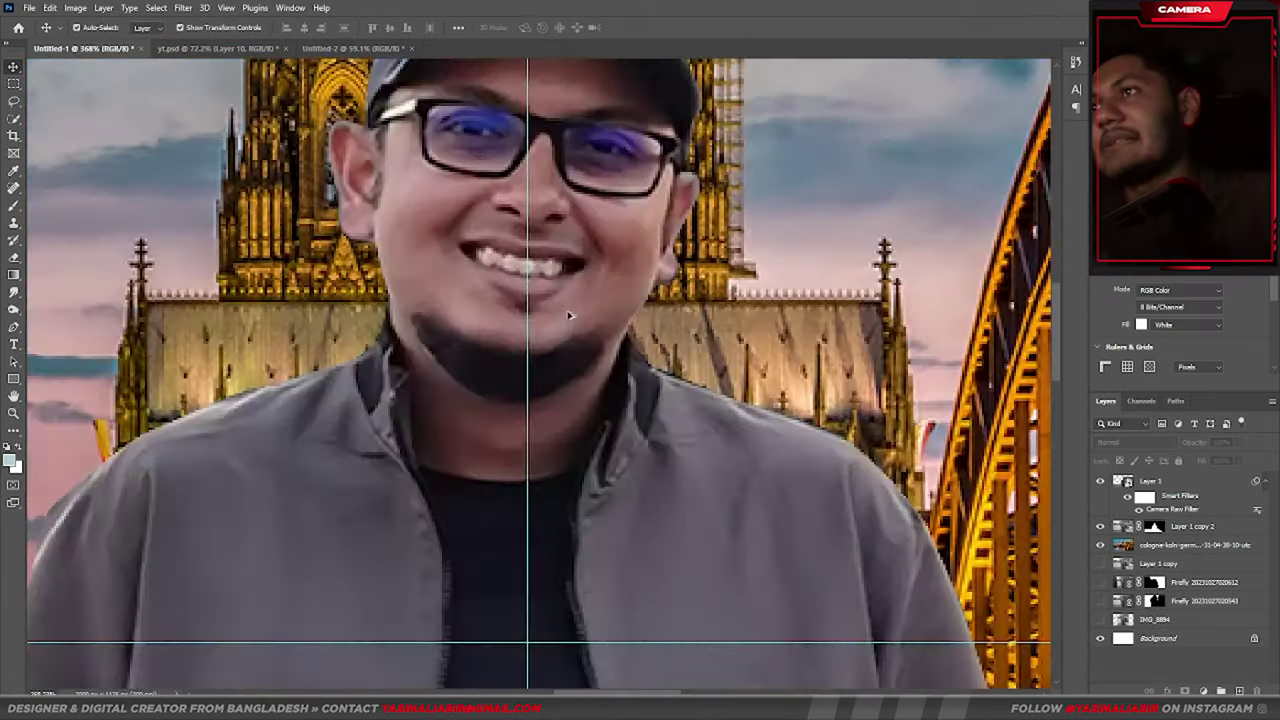
scroll(568, 316, "down", 3)
scroll(570, 312, "down", 2)
scroll(573, 307, "down", 1)
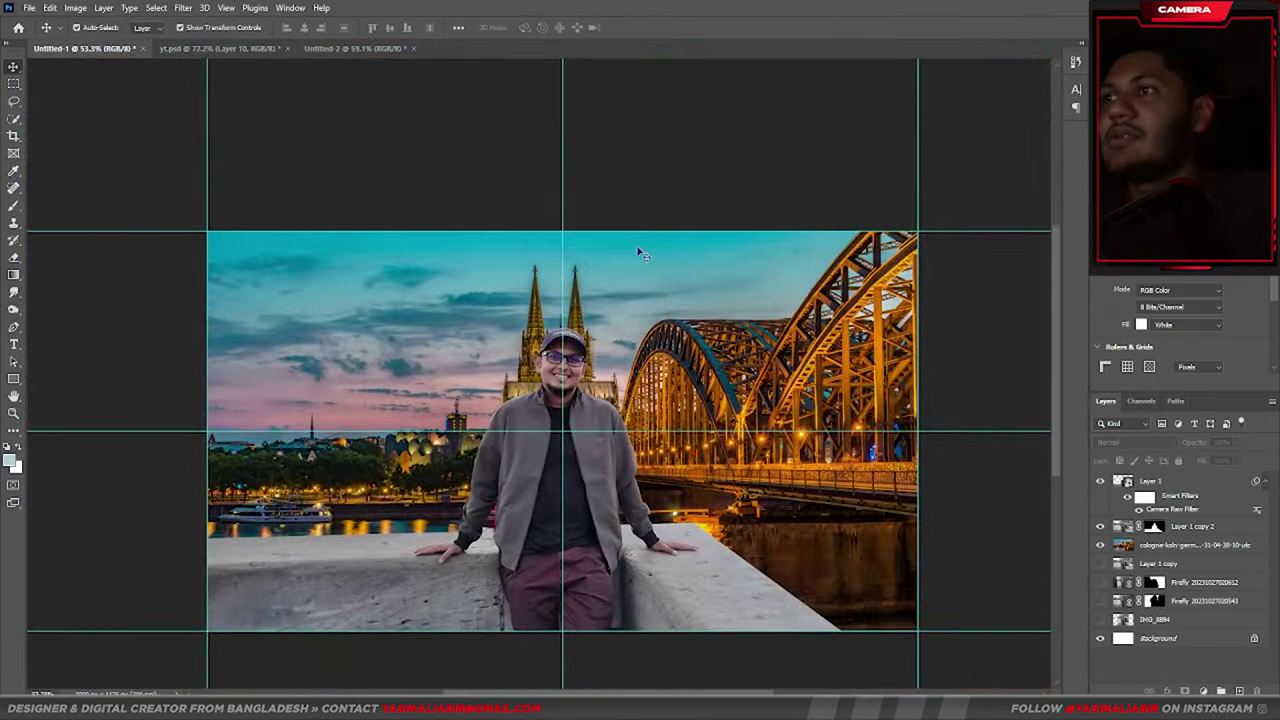
left_click(700, 300)
scroll(845, 375, "down", 1)
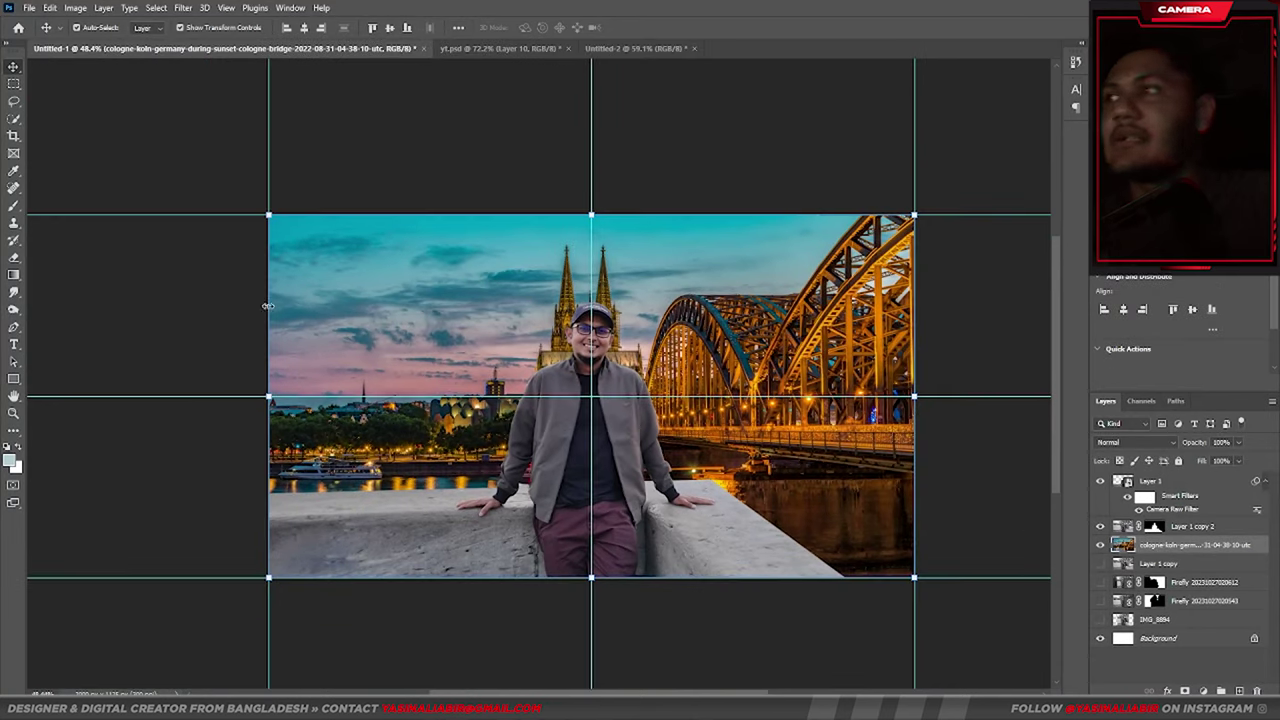
mouse_move(268, 398)
left_mouse_down()
mouse_move(126, 386)
mouse_move(143, 394)
left_mouse_up()
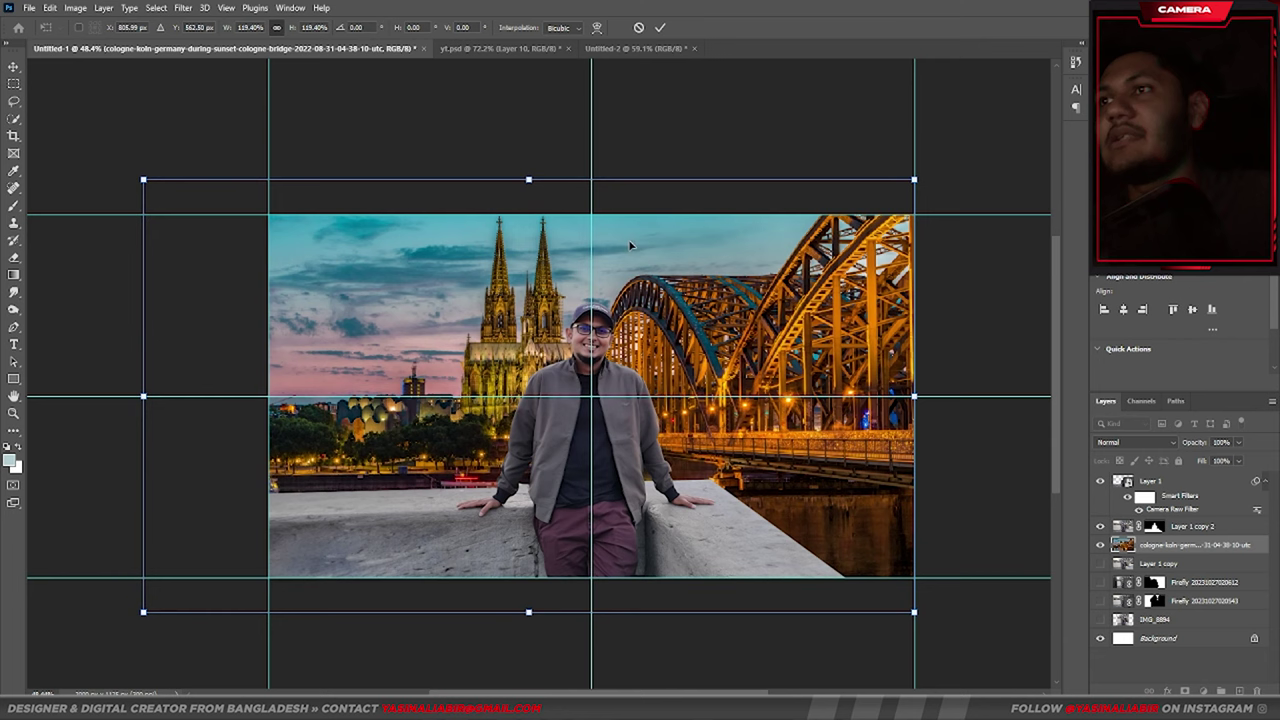
left_click(660, 28)
Move the background lower, then rescale it to about 98% and commit
left_click_drag(655, 300, 652, 352)
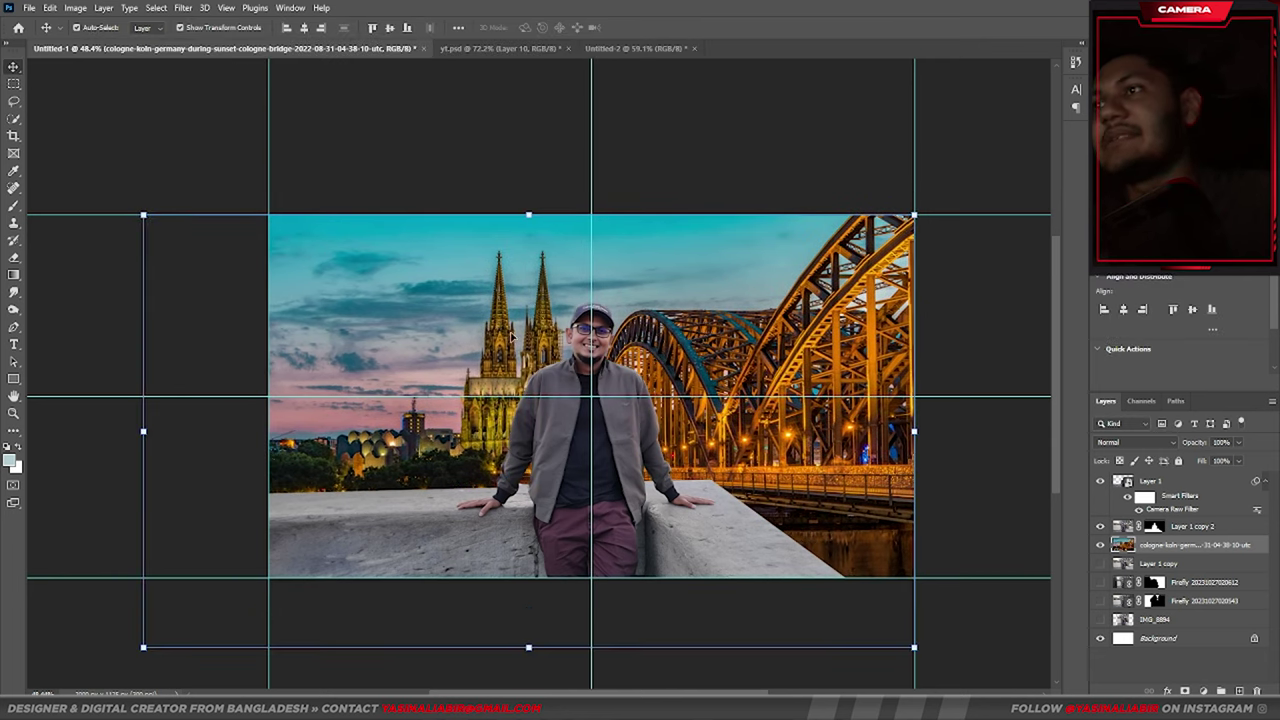
left_click(671, 206)
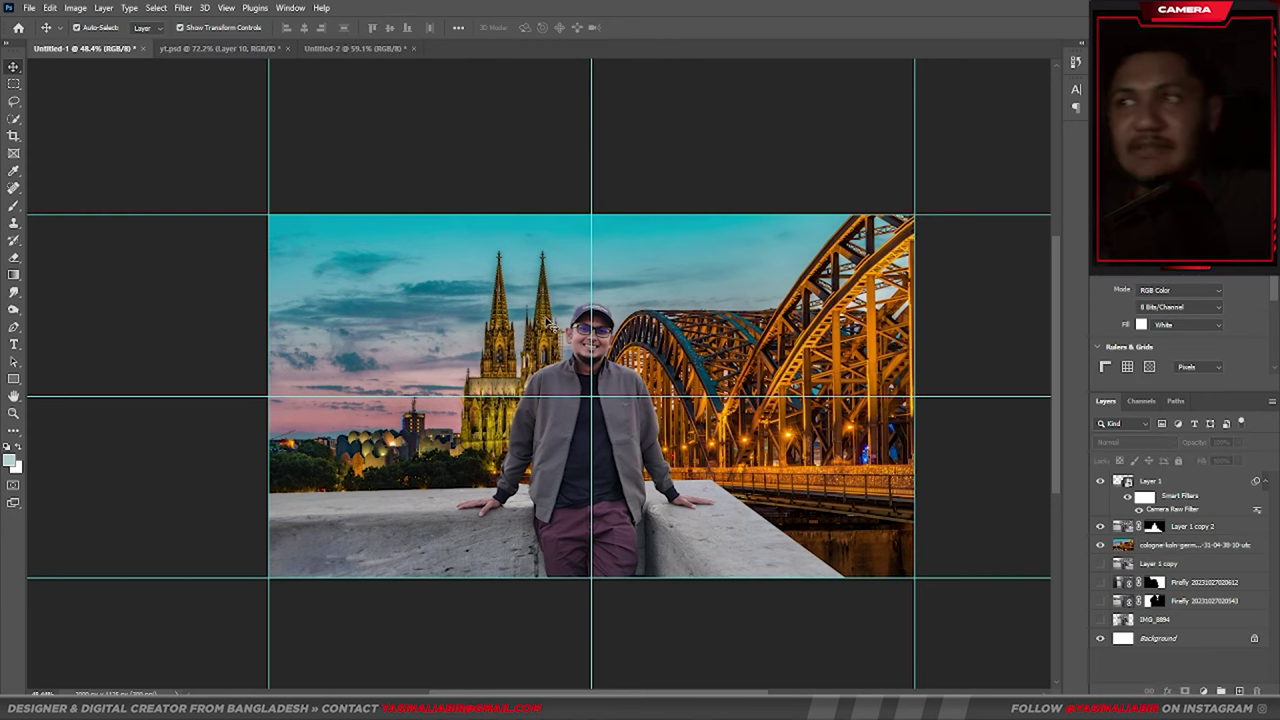
left_click(517, 361)
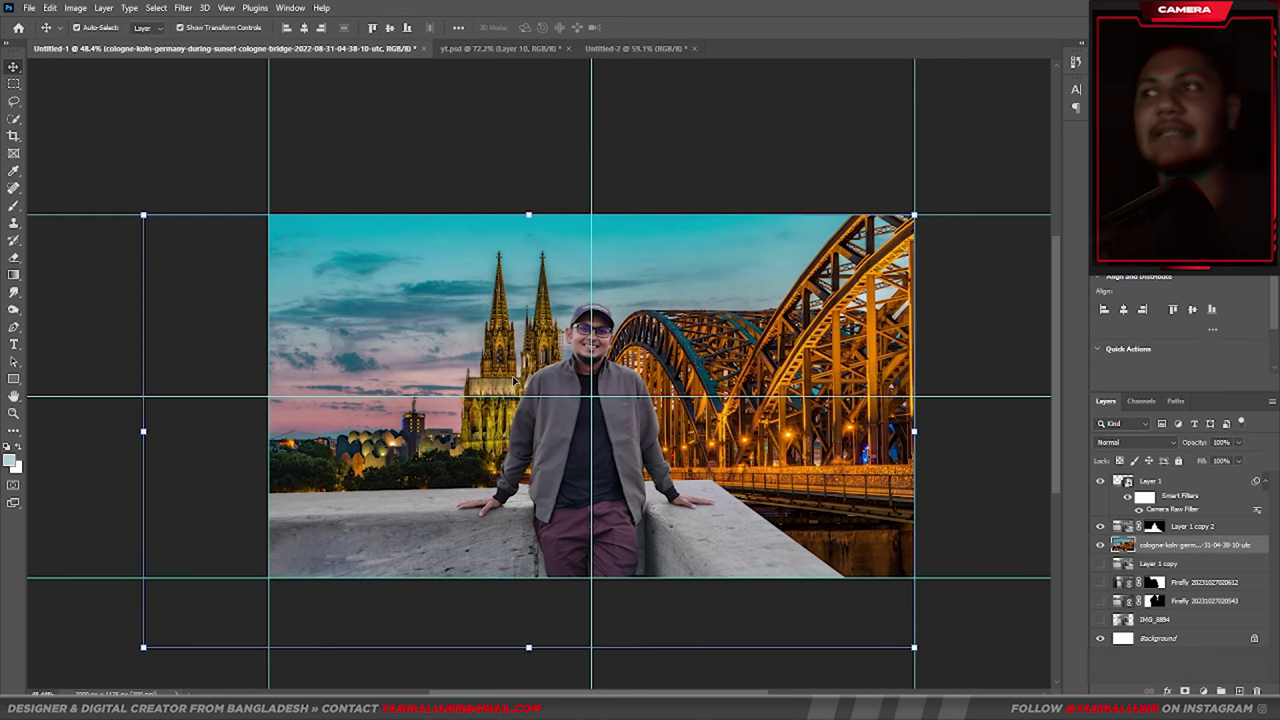
left_click_drag(145, 432, 158, 425)
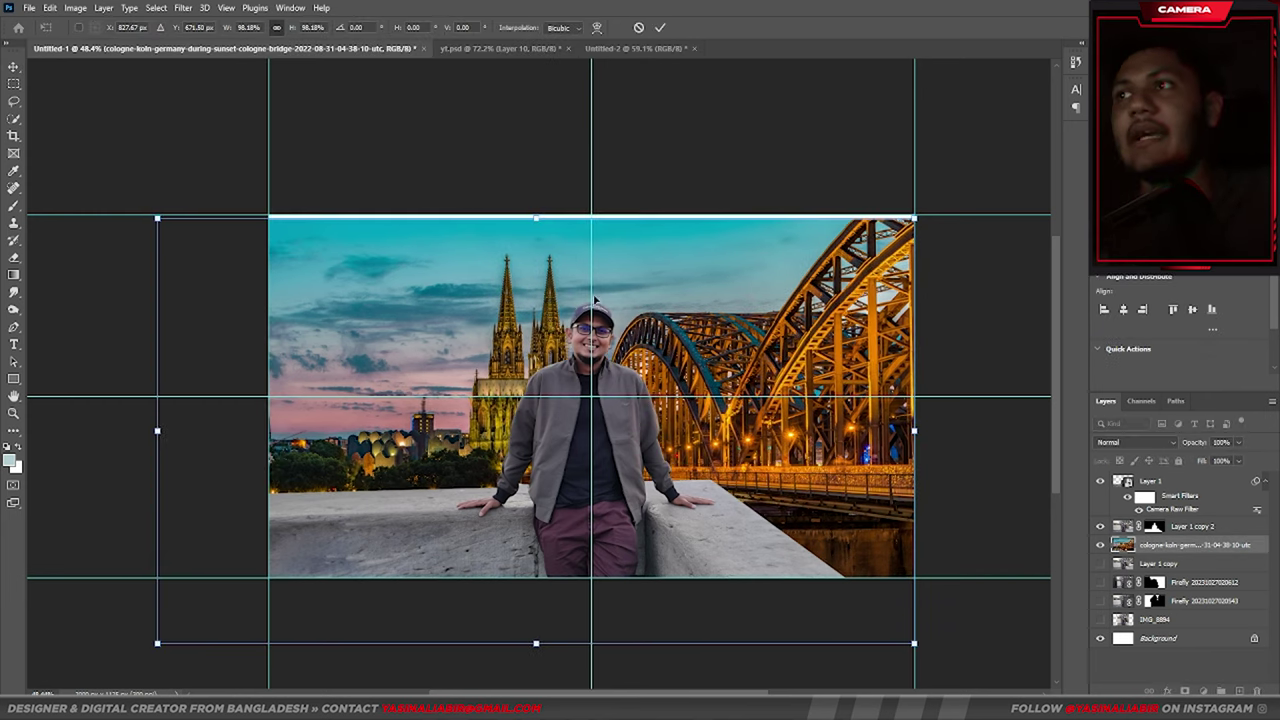
left_click_drag(440, 264, 440, 254)
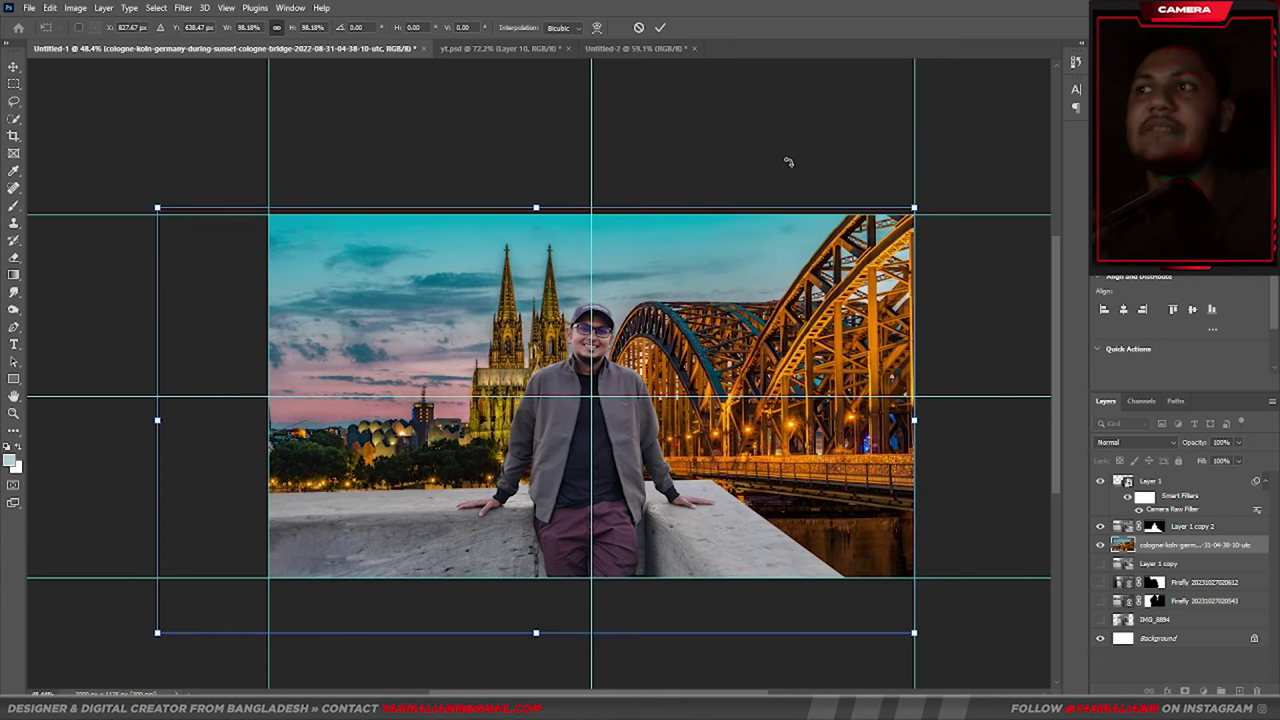
left_click(660, 27)
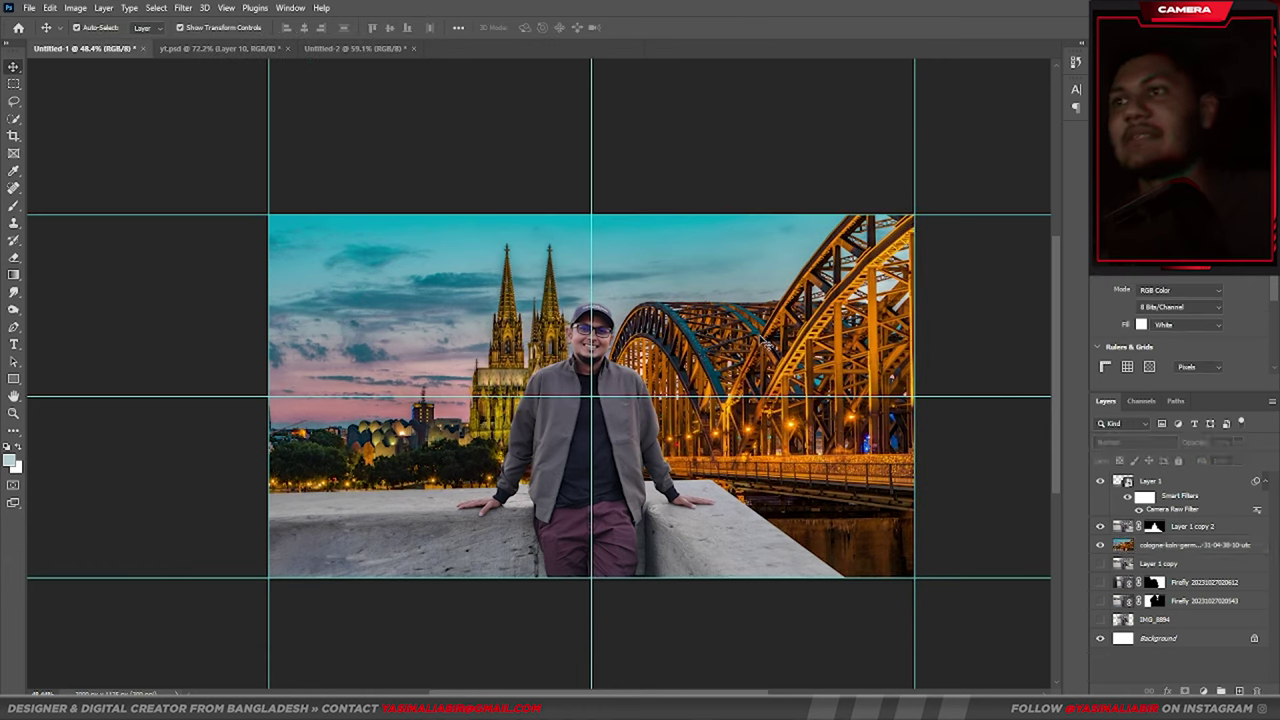
Add a Brightness/Contrast adjustment layer, then a new empty Layer 2 above Layer 1
left_click(1185, 691)
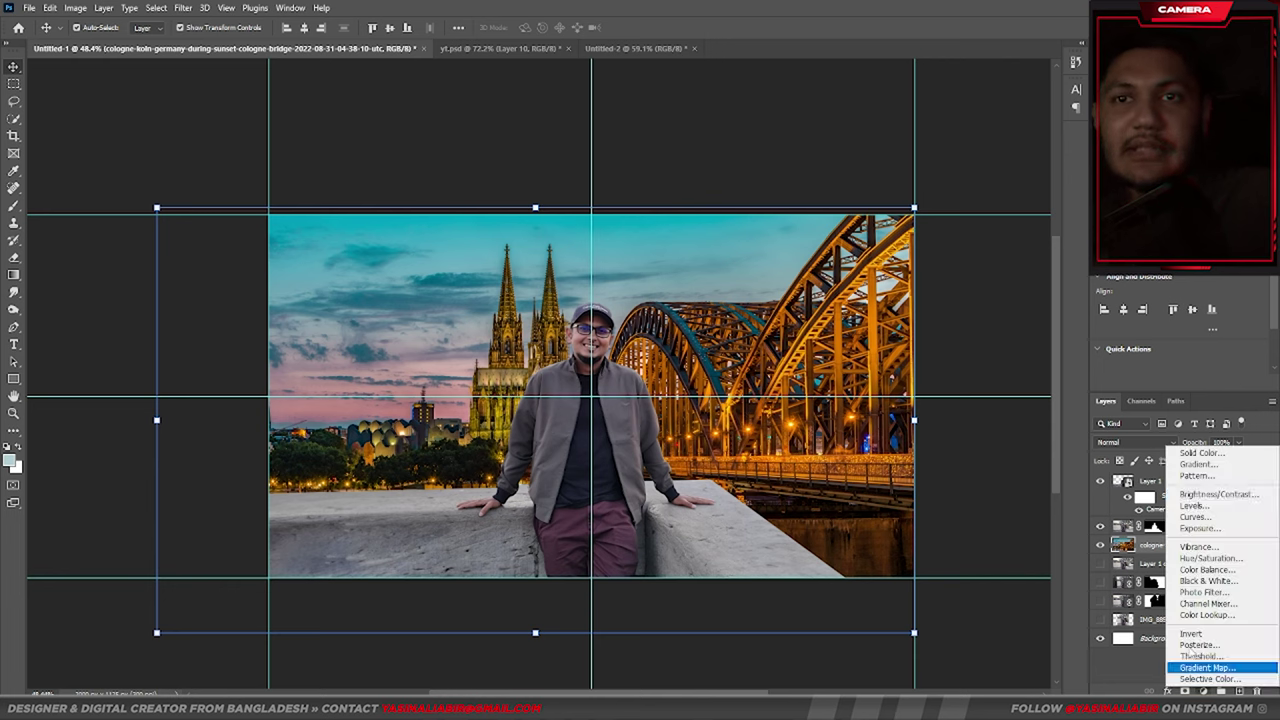
left_click(1205, 491)
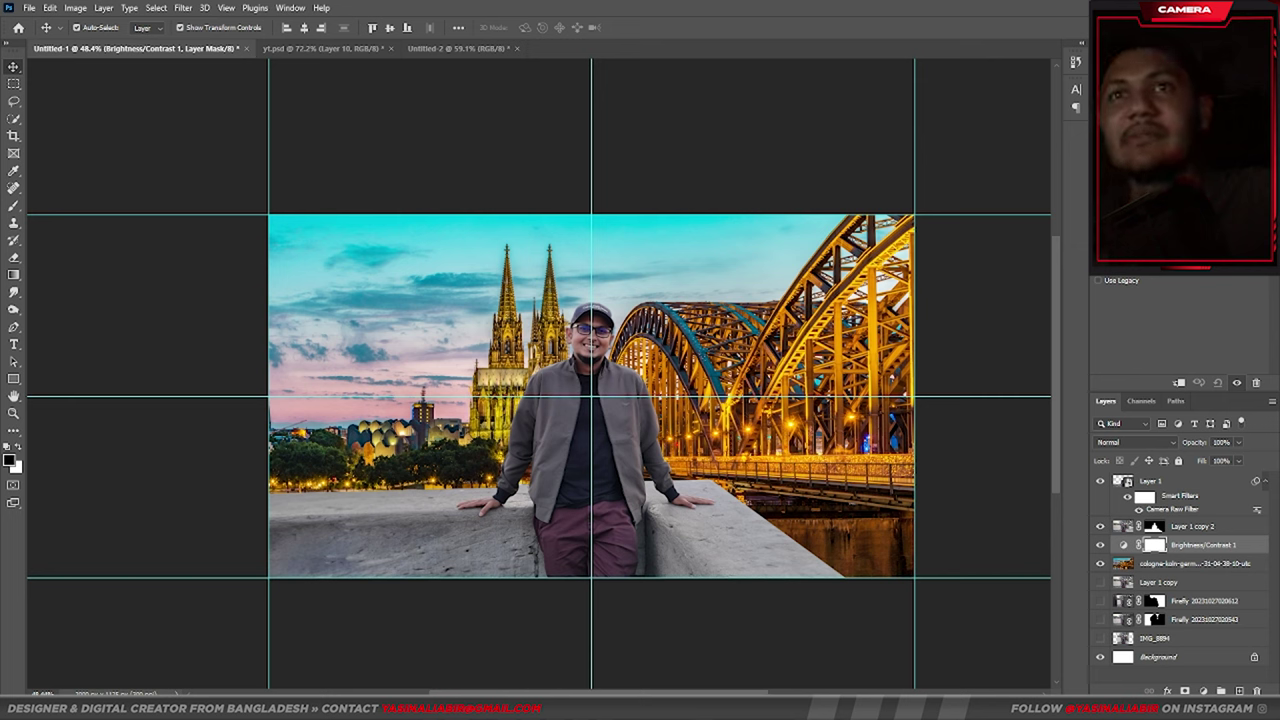
left_click(1190, 563)
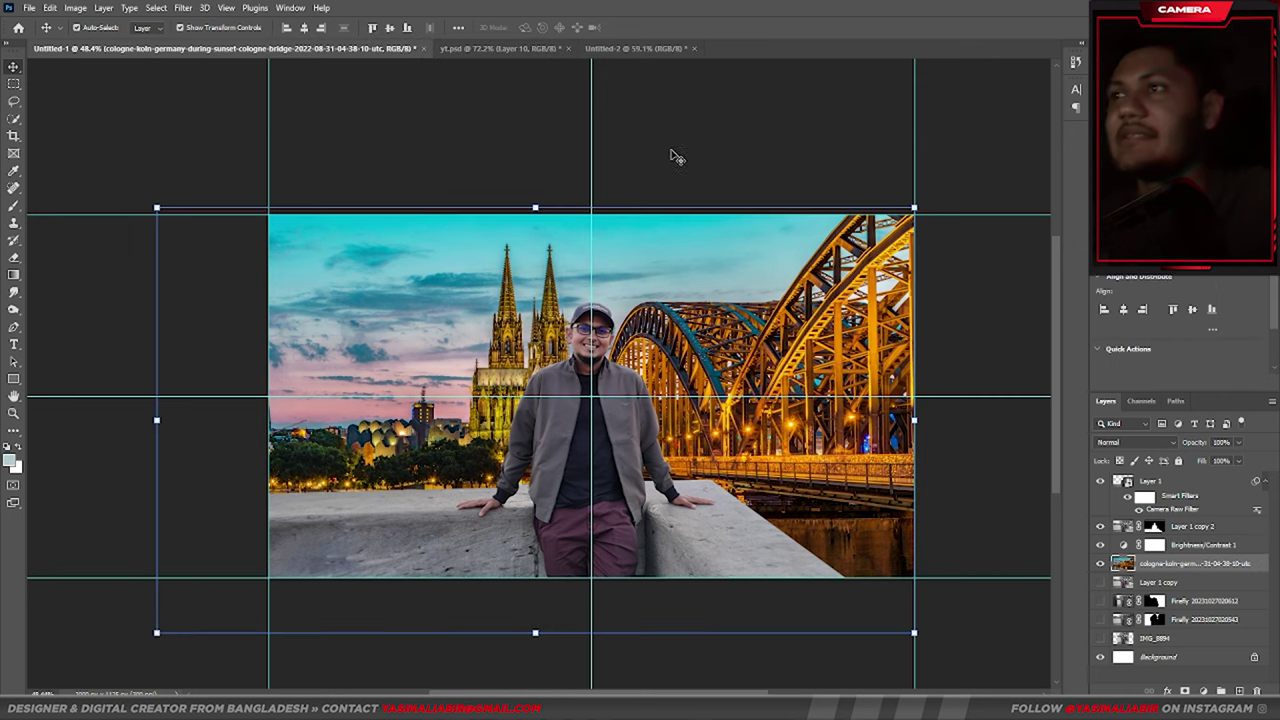
left_click(630, 463)
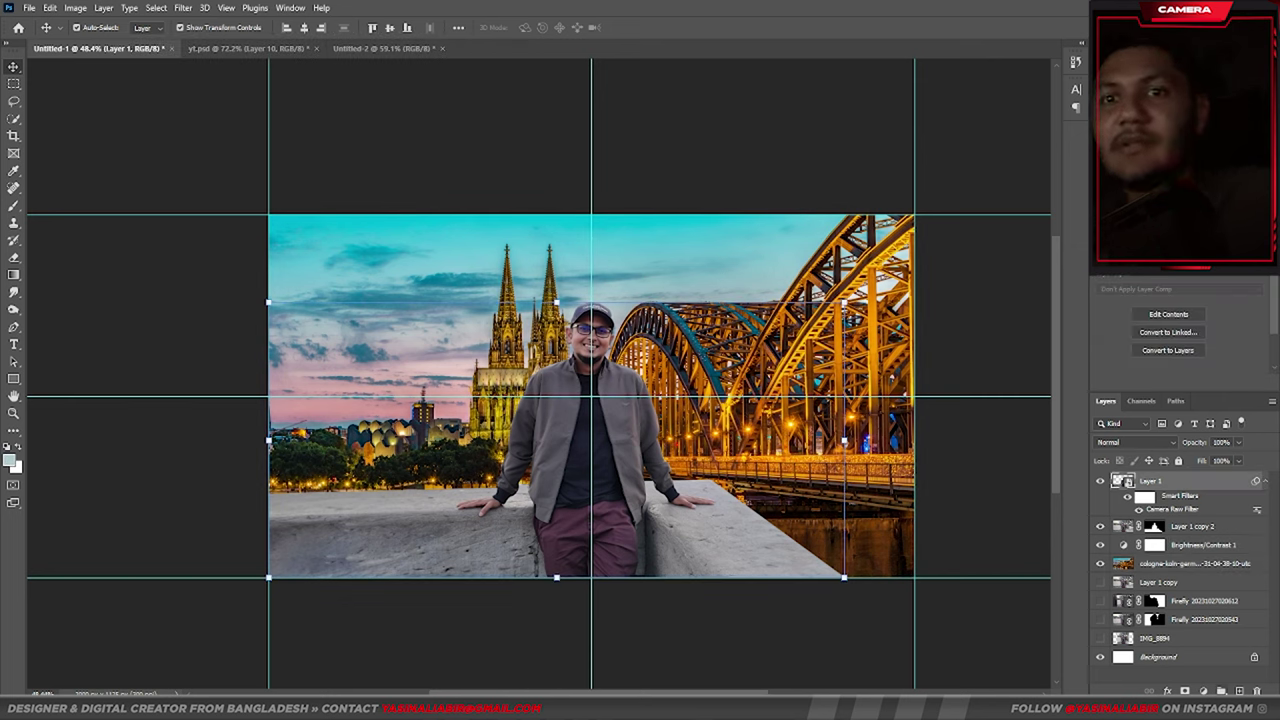
left_click(1239, 691)
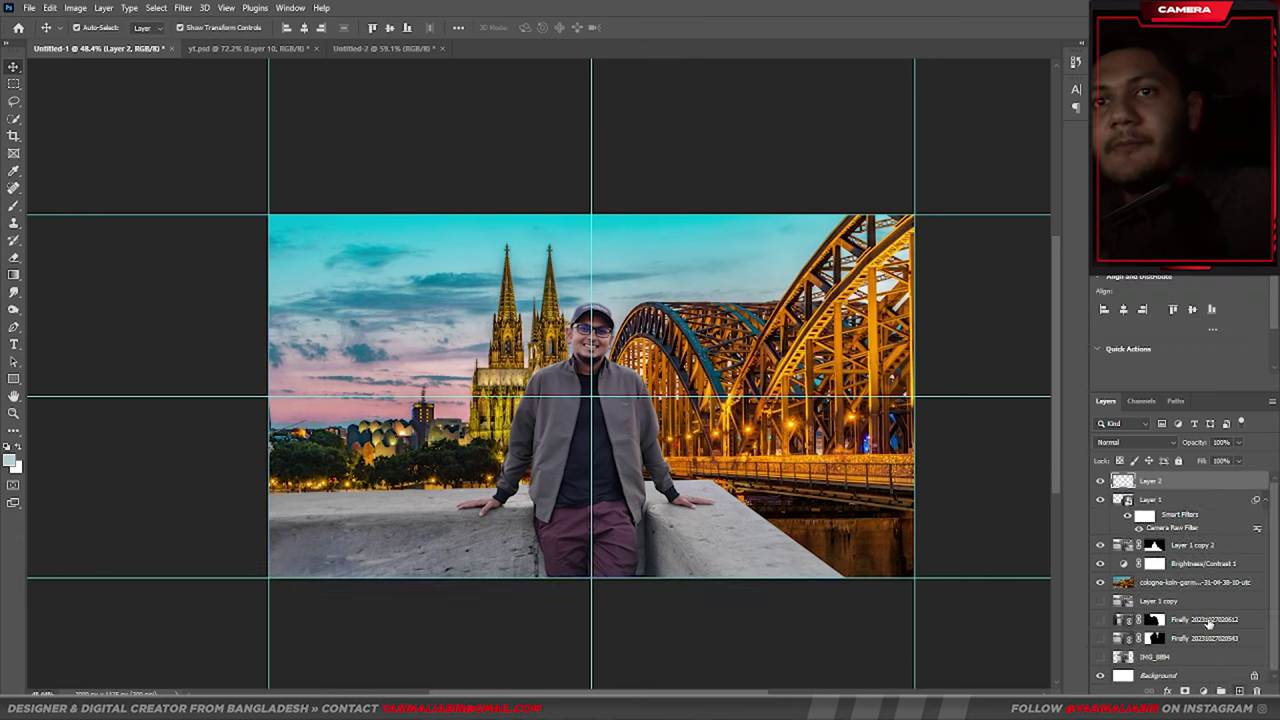
Fill Layer 2 with 50% Gray and set its blend mode to Overlay
left_click(49, 8)
left_click(60, 216)
left_click(640, 179)
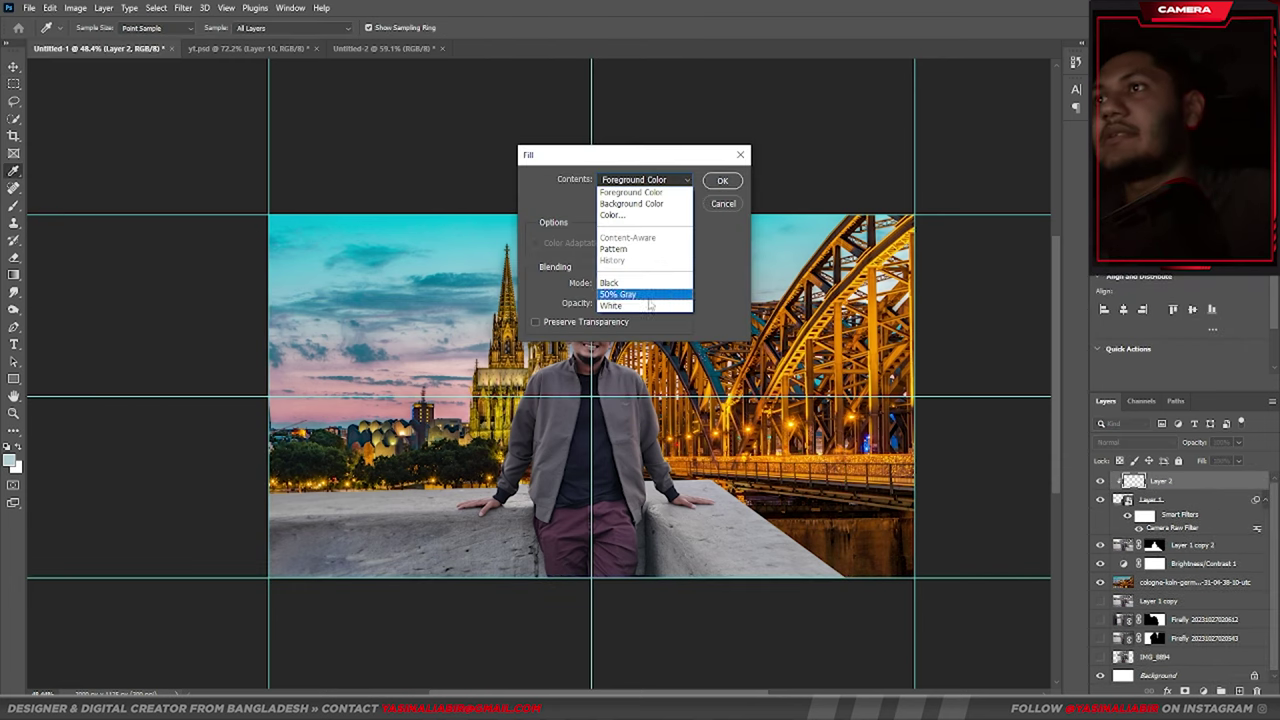
left_click(650, 294)
left_click(720, 186)
left_click(1125, 442)
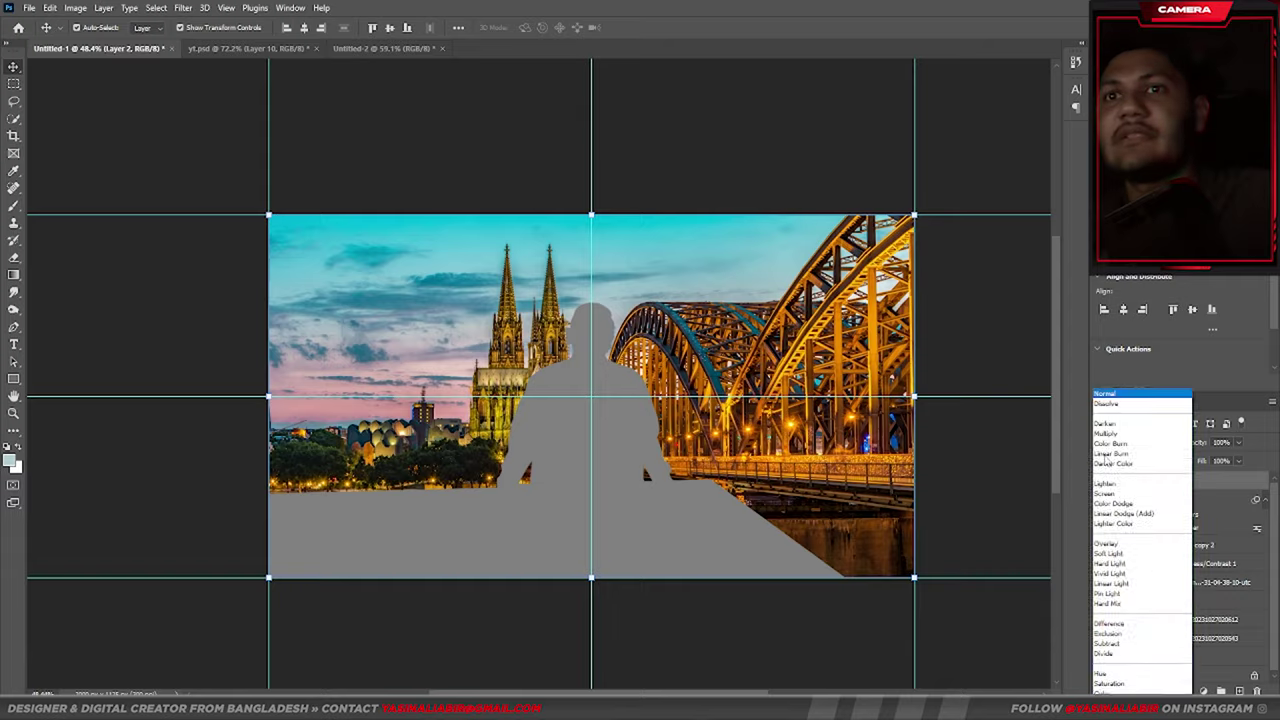
left_click(1106, 529)
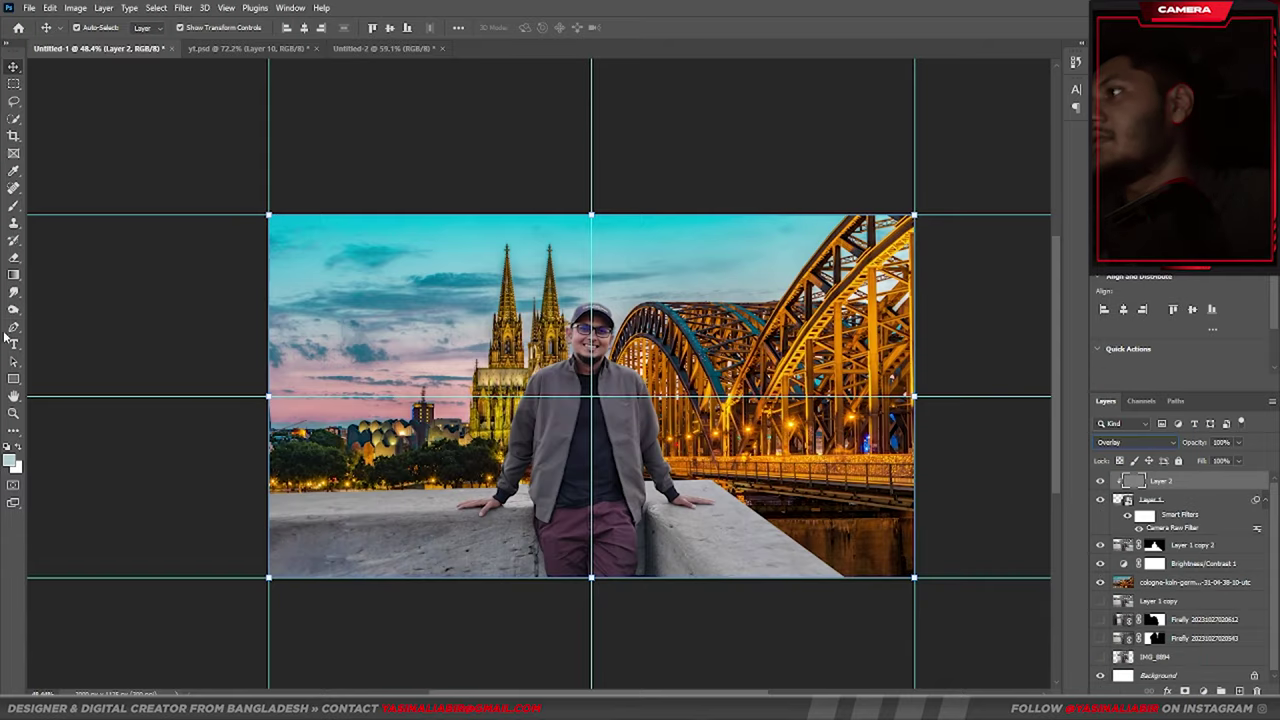
With the Dodge Tool, brighten the right side of the jacket and the sleeve
right_click(14, 310)
left_click(60, 318)
scroll(592, 318, "up", 10)
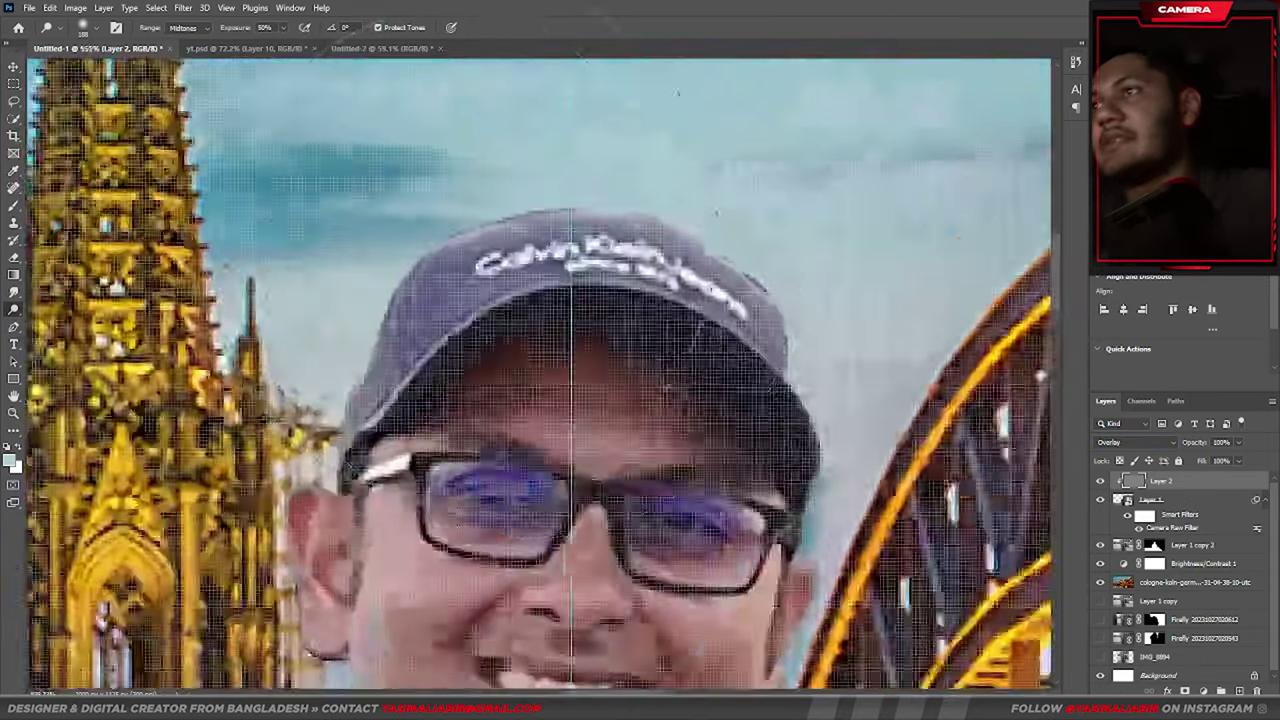
scroll(600, 400, "up", 2)
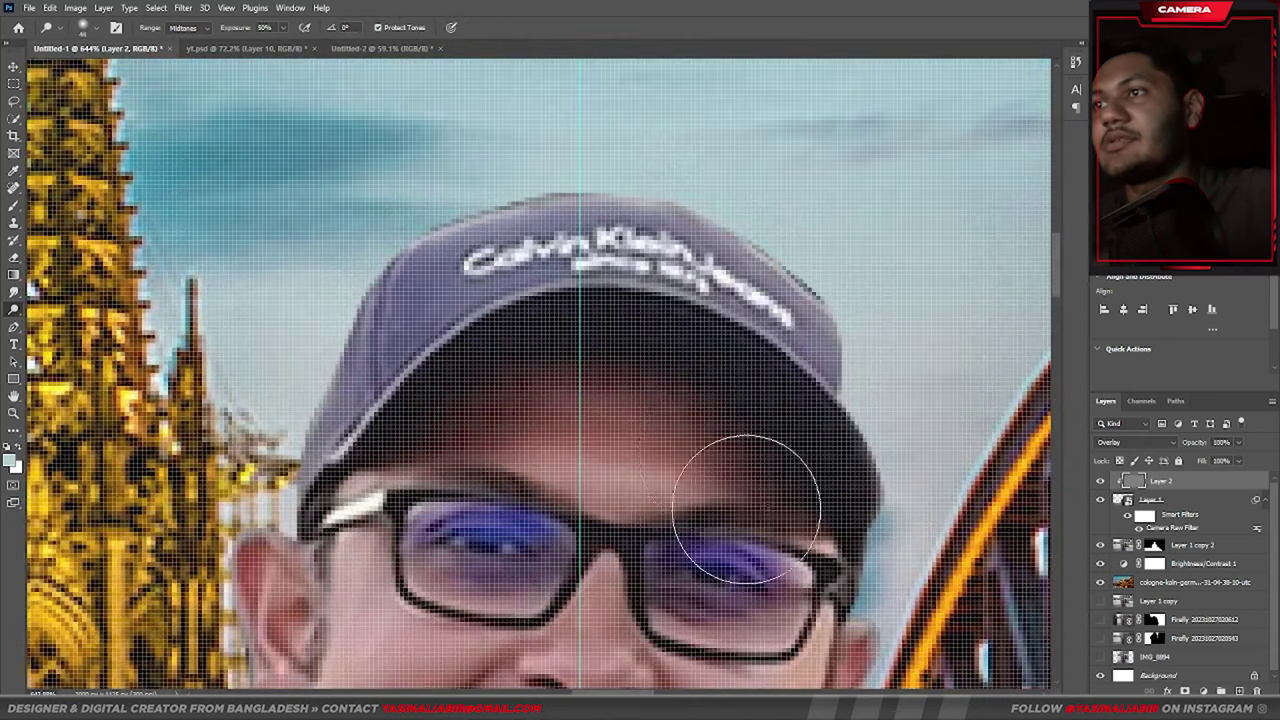
scroll(746, 510, "down", 5)
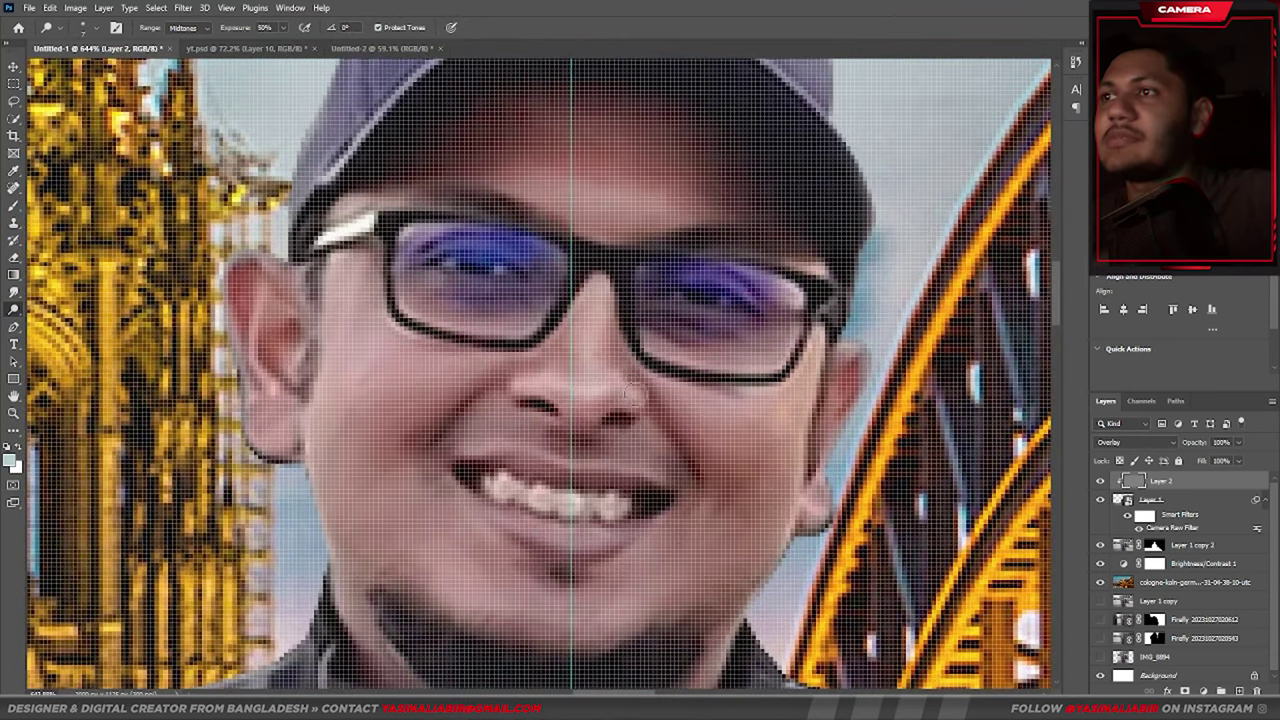
scroll(632, 391, "down", 3)
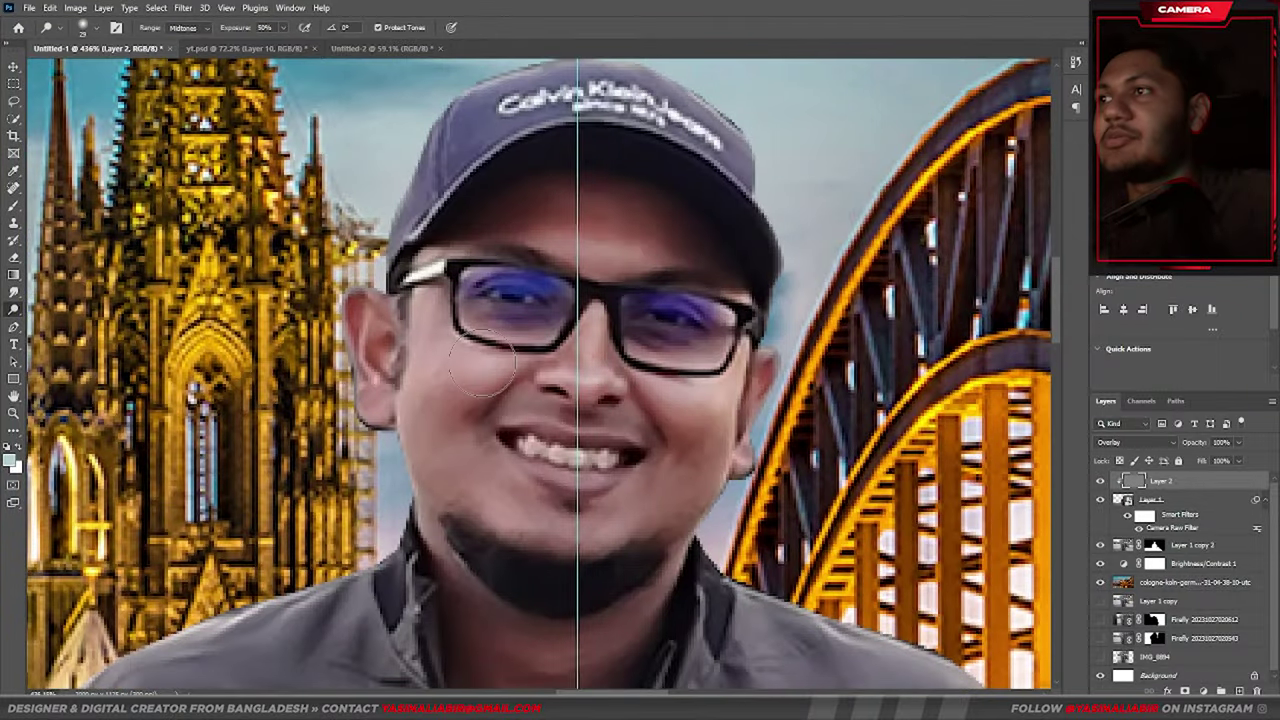
scroll(566, 276, "down", 2)
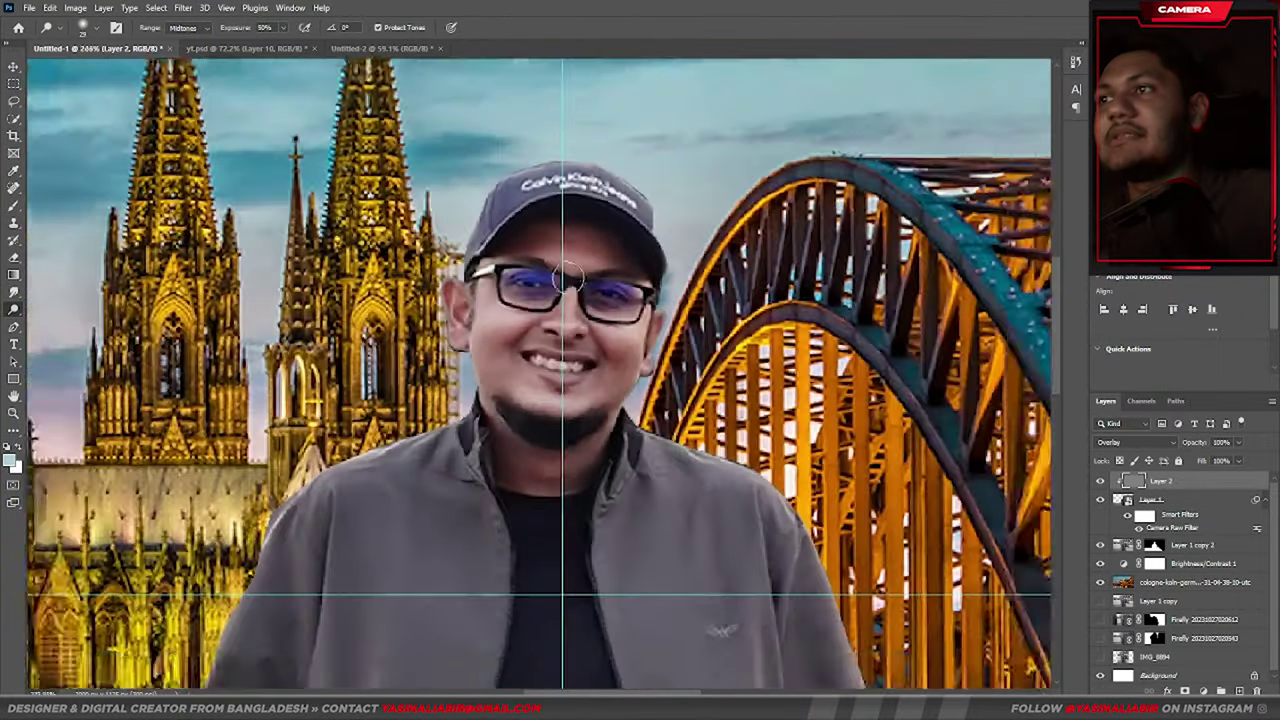
scroll(566, 276, "down", 2)
scroll(600, 260, "down", 2)
scroll(633, 241, "up", 1)
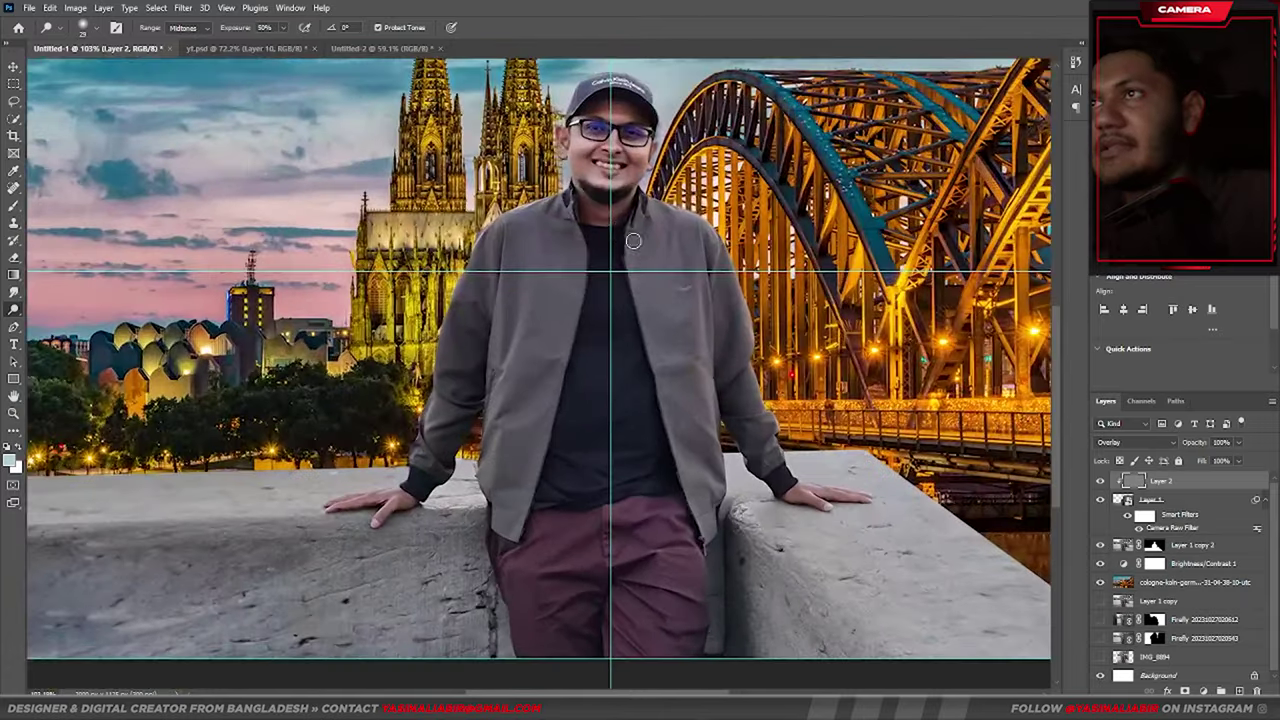
mouse_move(686, 257)
left_mouse_down()
mouse_move(707, 483)
mouse_move(693, 356)
left_mouse_up()
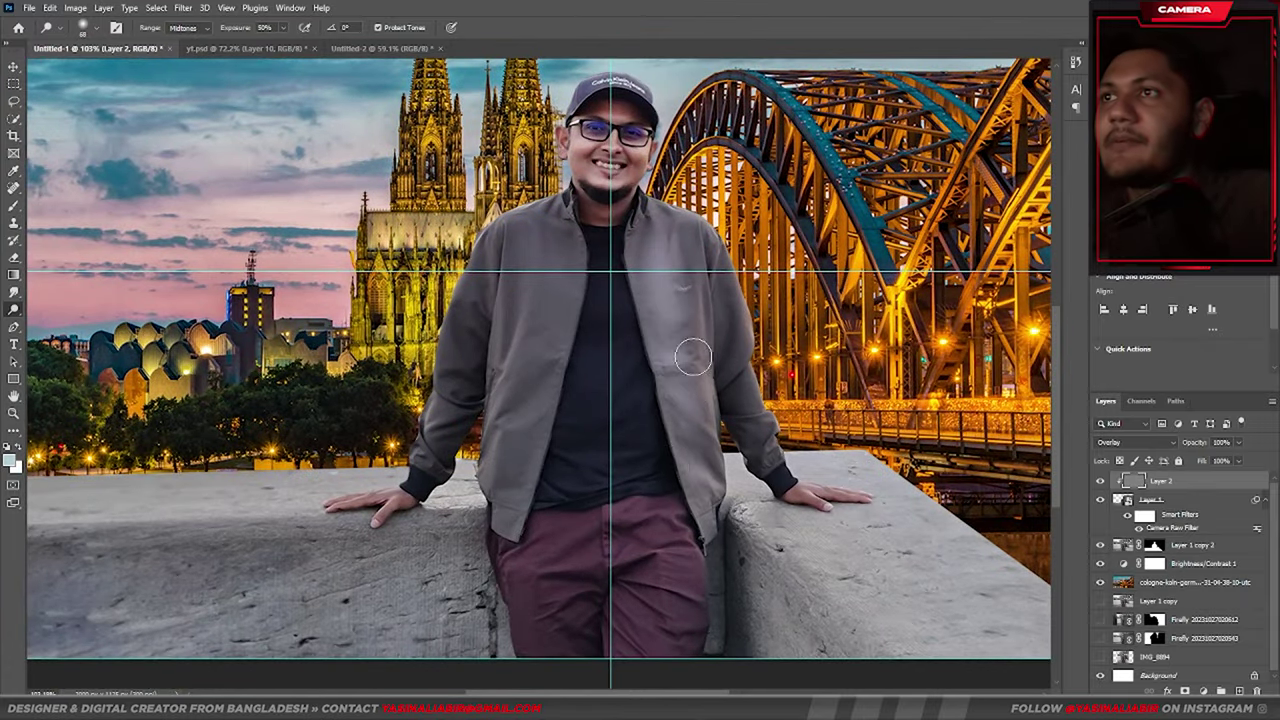
scroll(724, 288, "up", 1)
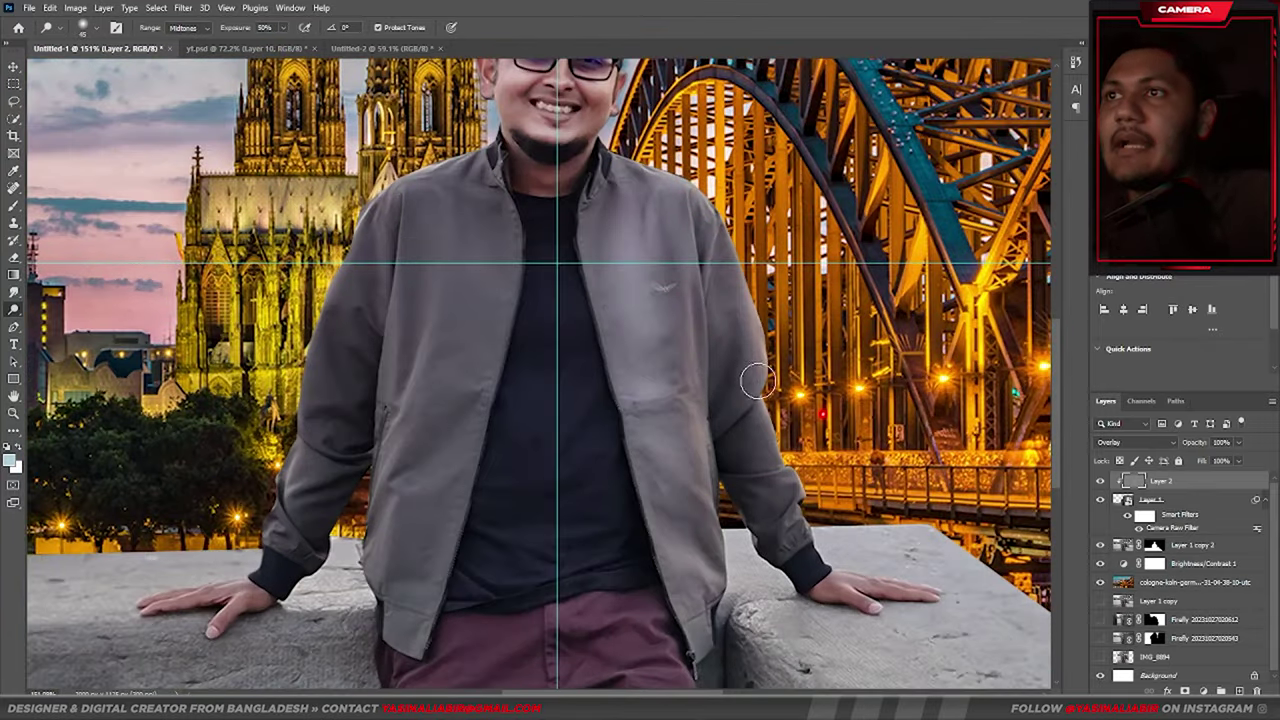
left_click_drag(765, 455, 787, 512)
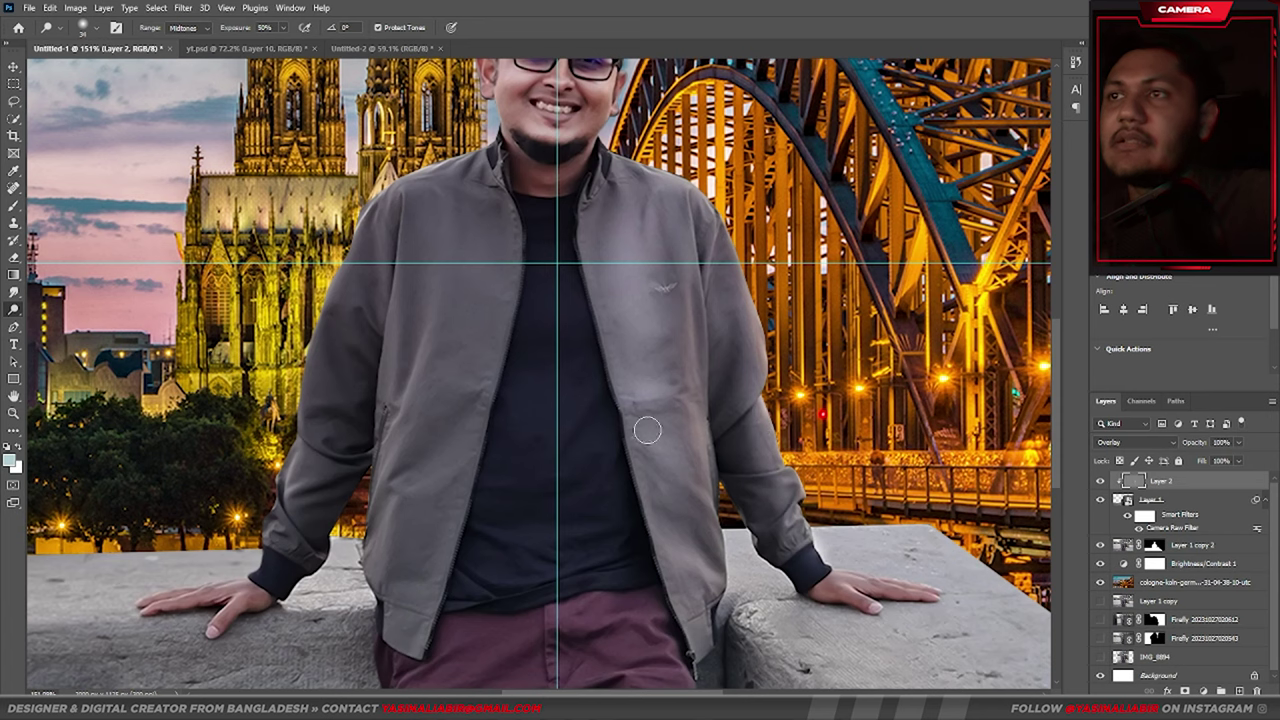
scroll(449, 294, "down", 1)
scroll(491, 183, "left", 3)
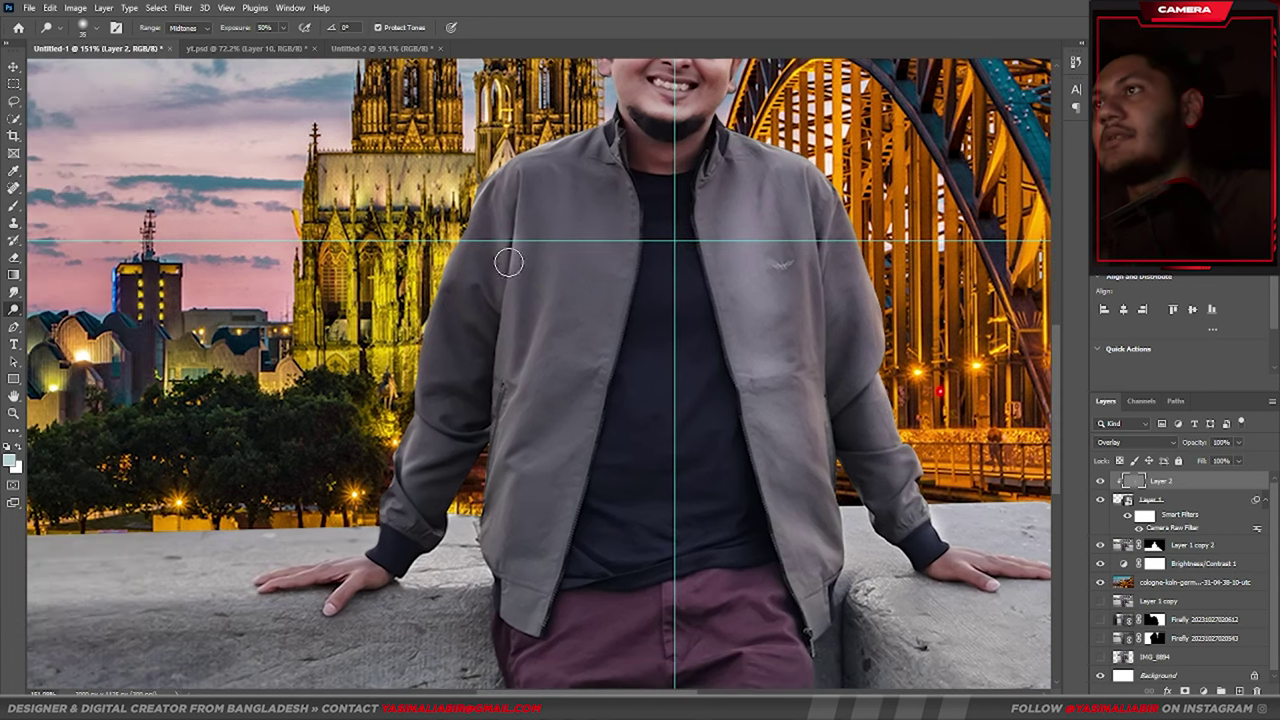
mouse_move(508, 262)
left_mouse_down()
mouse_move(509, 346)
mouse_move(526, 354)
left_mouse_up()
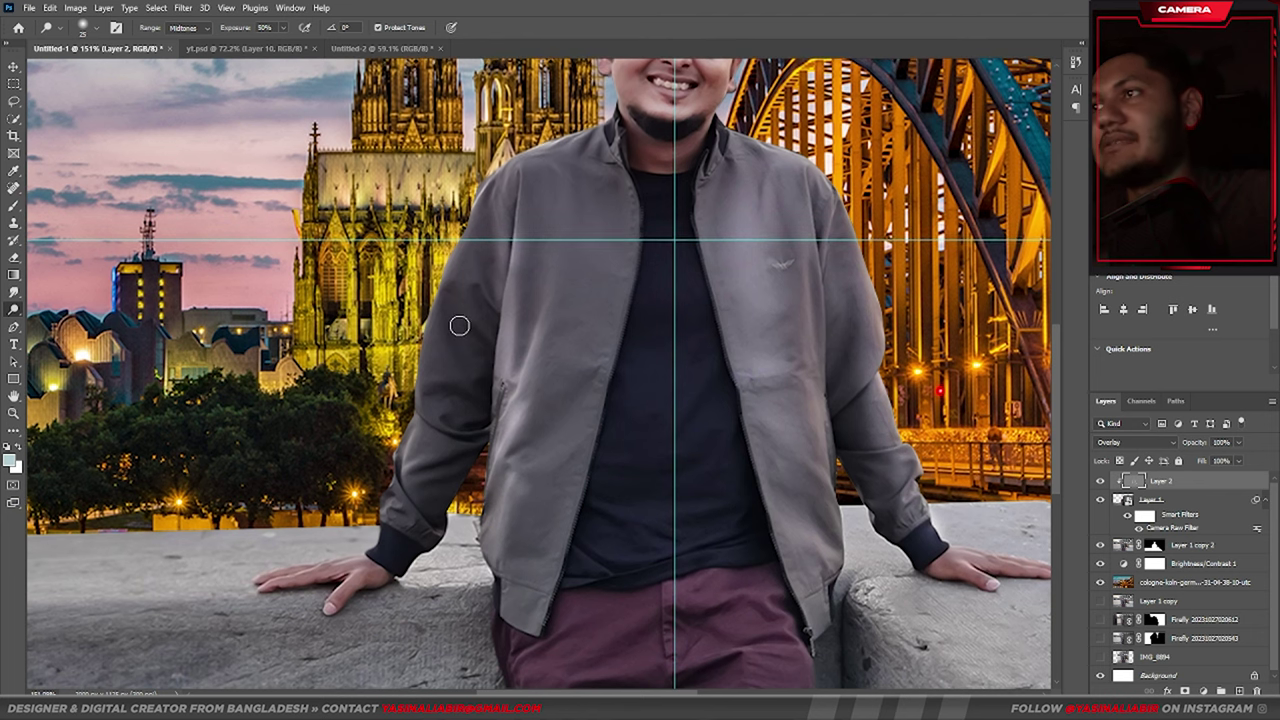
Brighten the left sleeve's edge with a larger brush, then size it down for the hand
right_click(471, 266, "alt")
left_click_drag(459, 296, 387, 527)
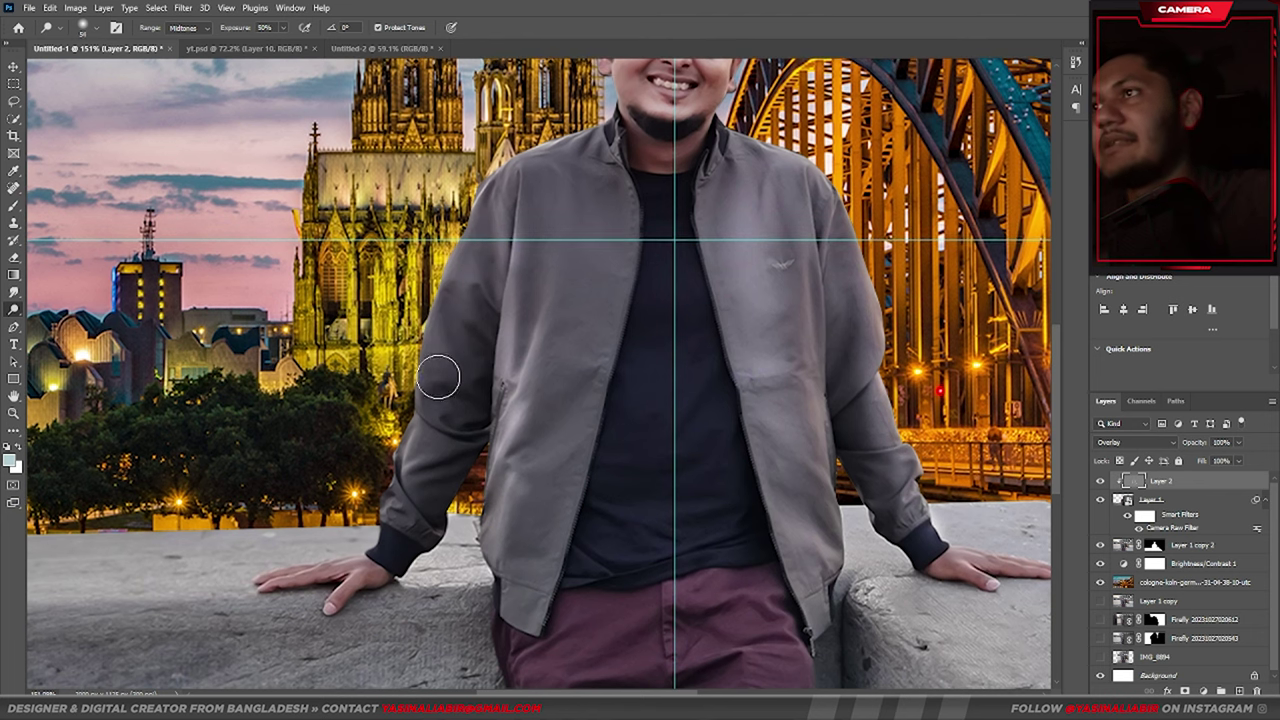
right_click(387, 527, "alt")
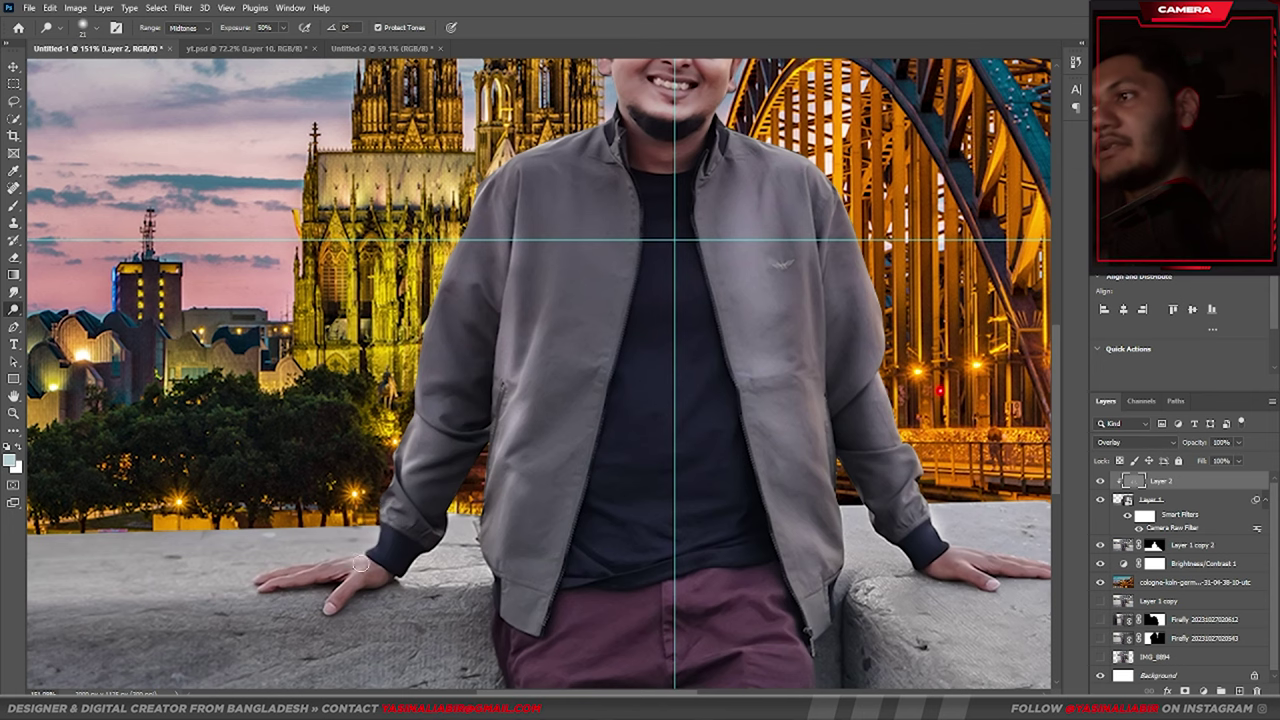
scroll(360, 565, "up", 3)
scroll(360, 565, "up", 3)
right_click(480, 455, "alt")
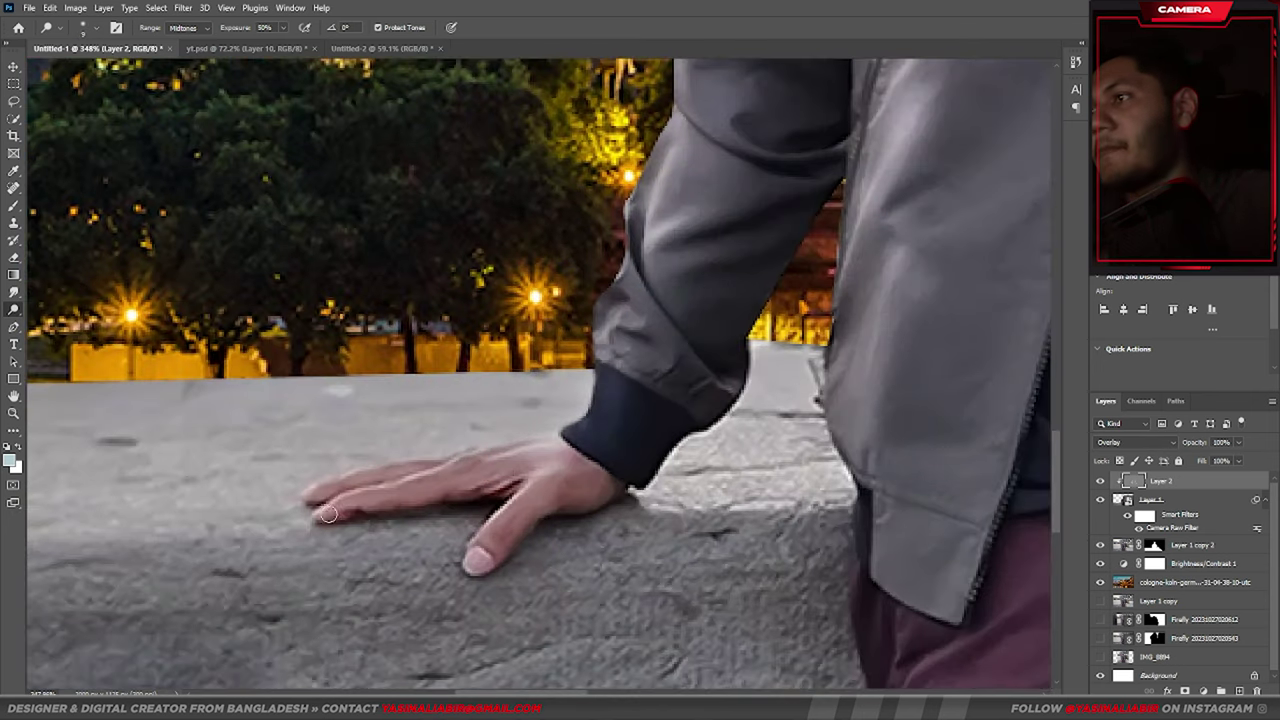
right_click(478, 459, "alt")
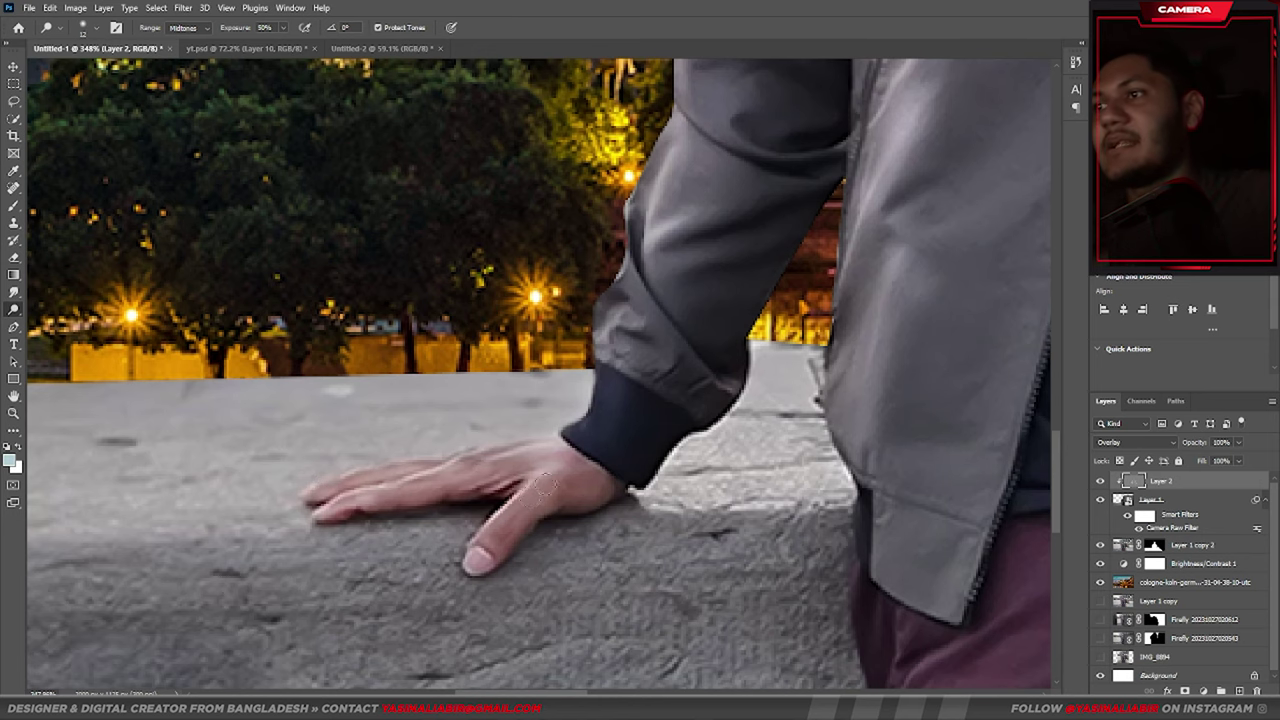
Brighten the right hand, its fingers and back, then recentre the view
key("ctrl+0")
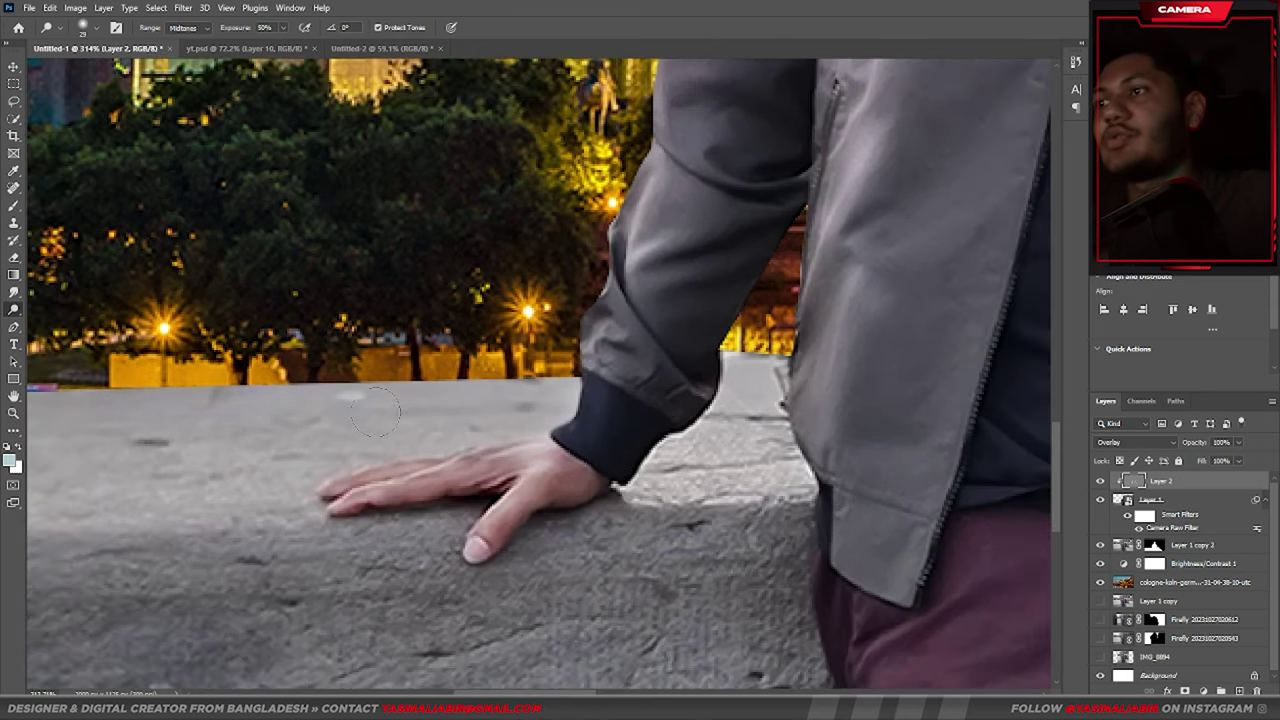
scroll(708, 410, "up", 5)
scroll(708, 410, "up", 5)
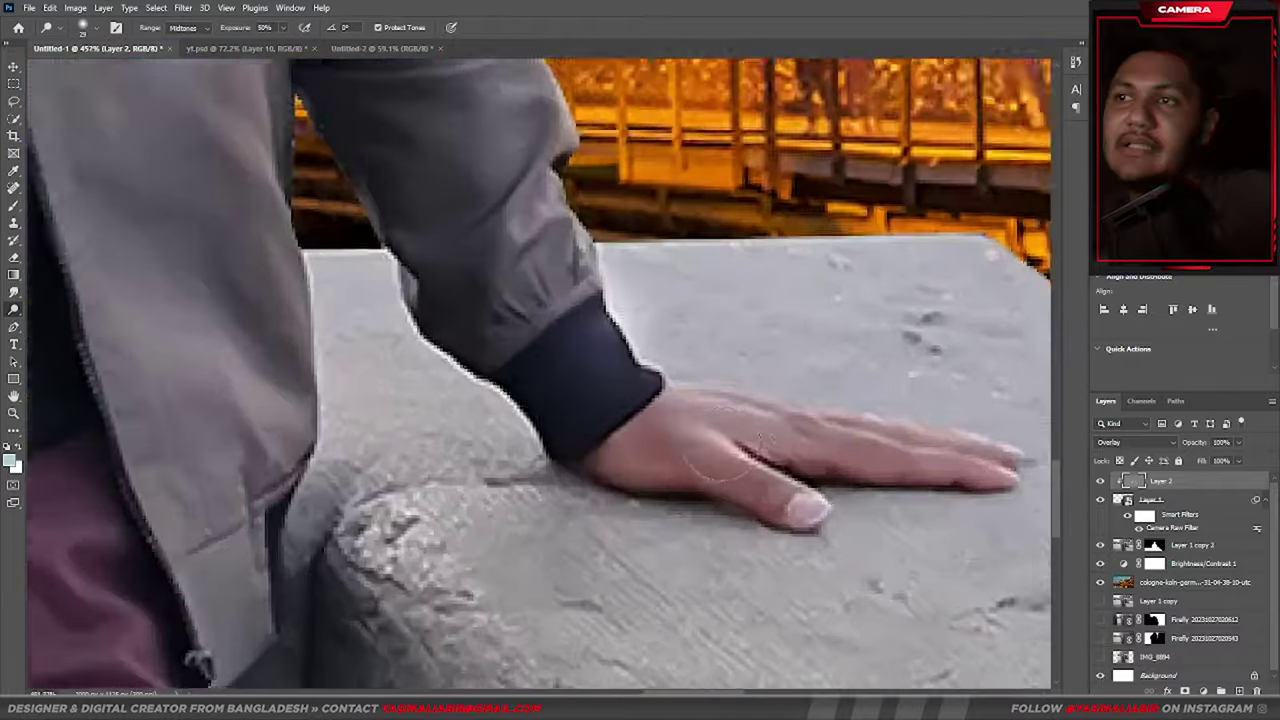
scroll(708, 410, "up", 3)
right_click(700, 410, "alt")
left_click_drag(673, 412, 800, 510)
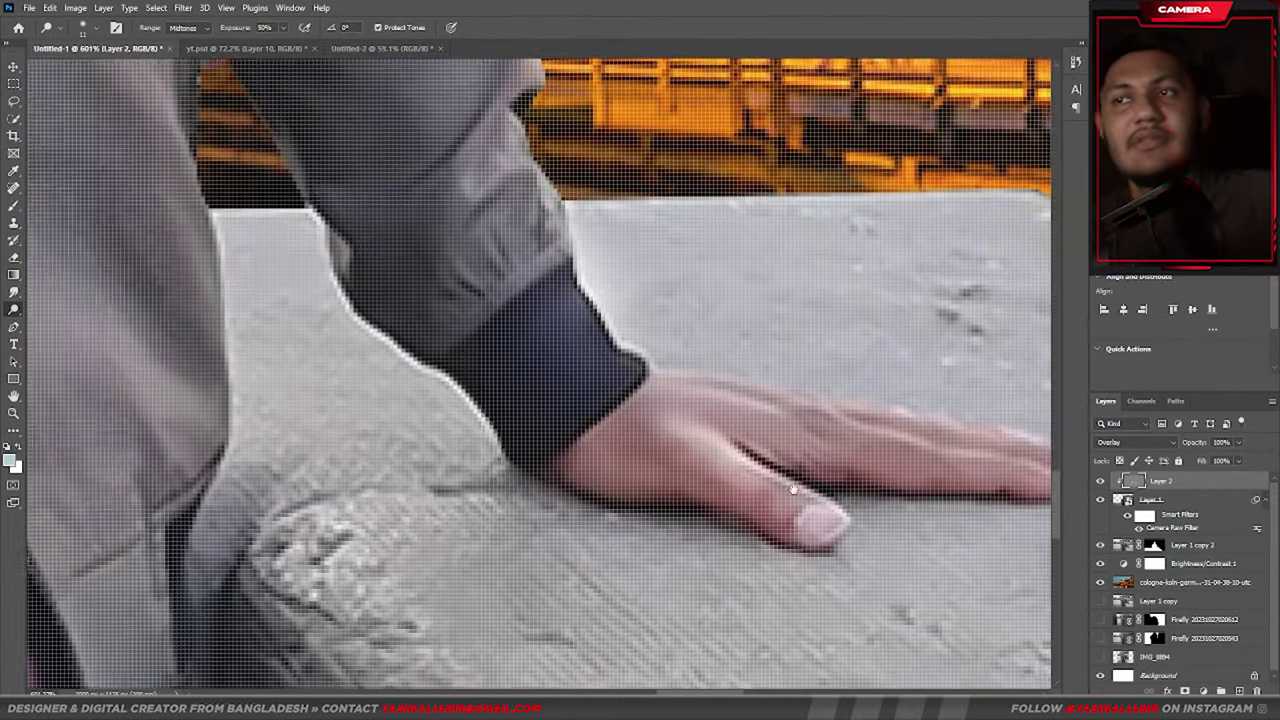
left_click_drag(629, 371, 524, 368)
left_click_drag(602, 390, 730, 420)
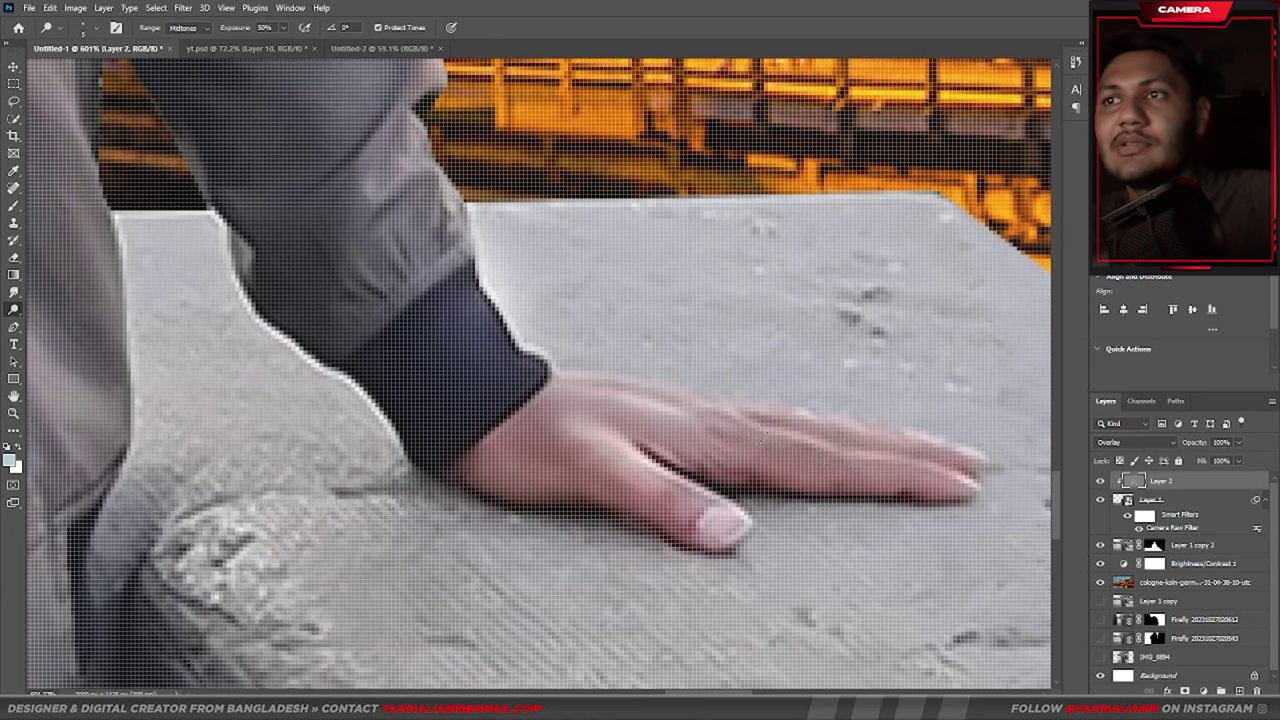
scroll(951, 450, "down", 5)
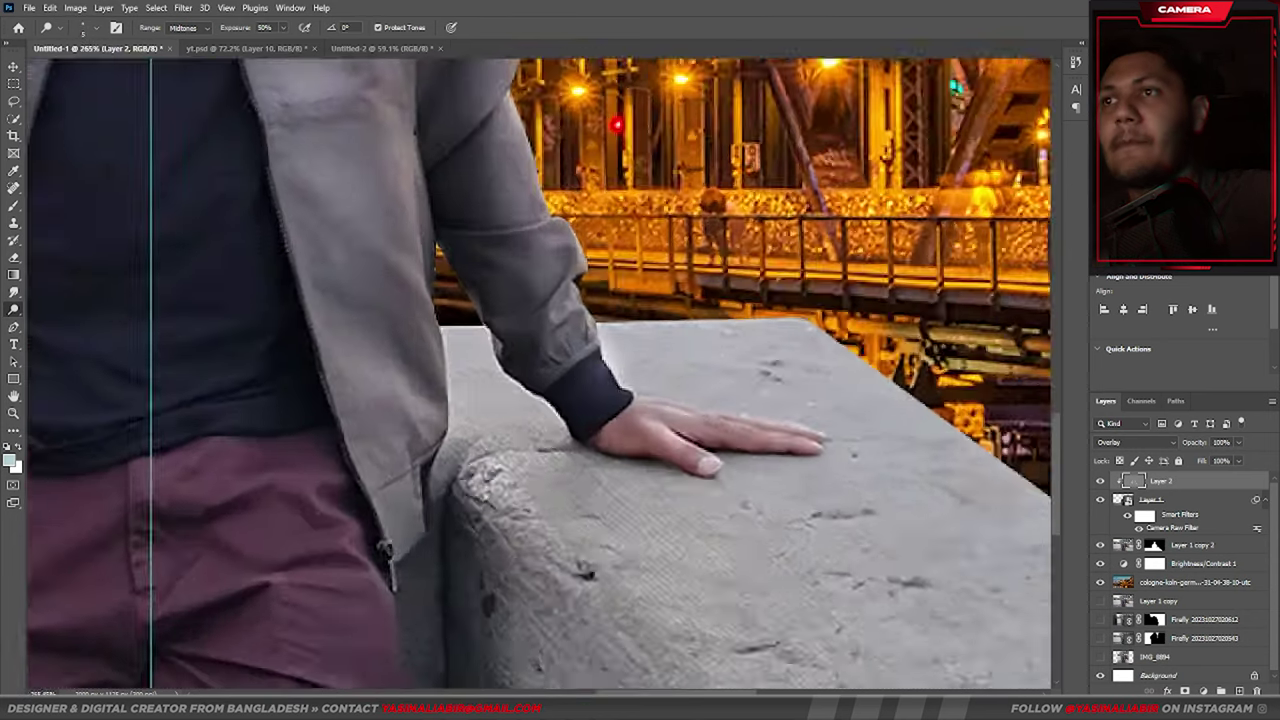
scroll(951, 450, "down", 5)
scroll(647, 390, "down", 3)
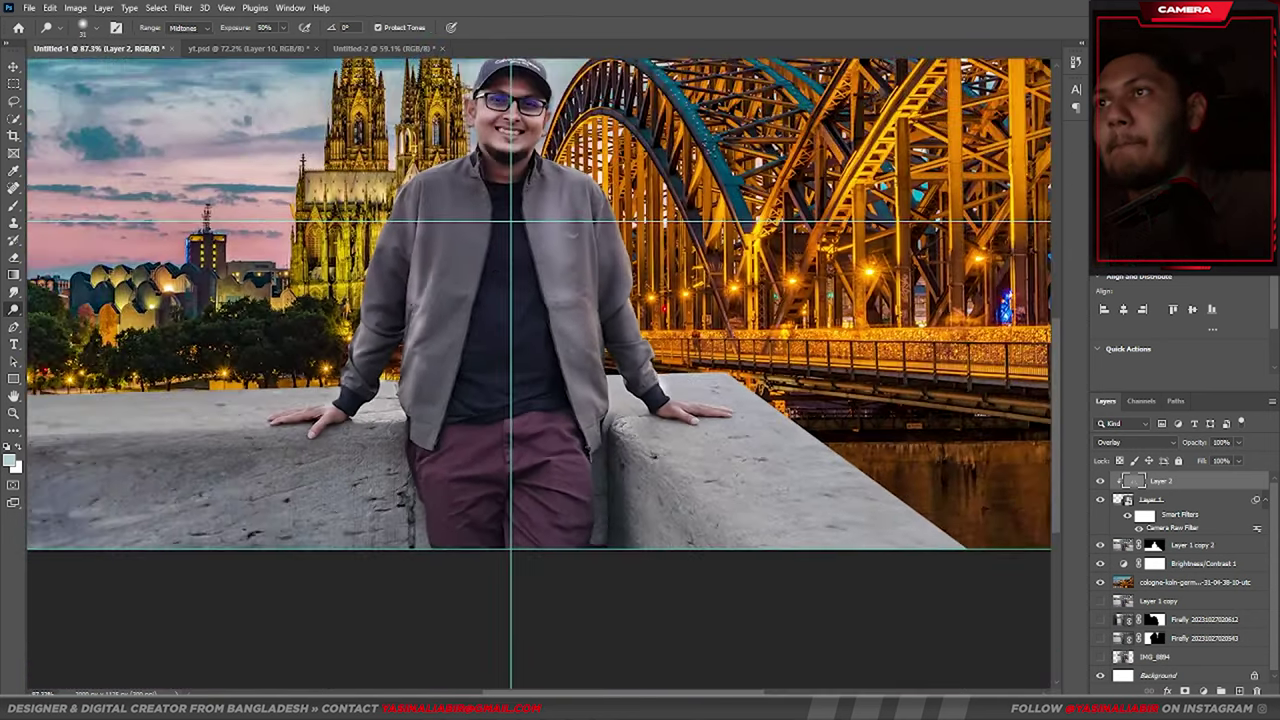
key("bracketright")
key("bracketright")
key("bracketright")
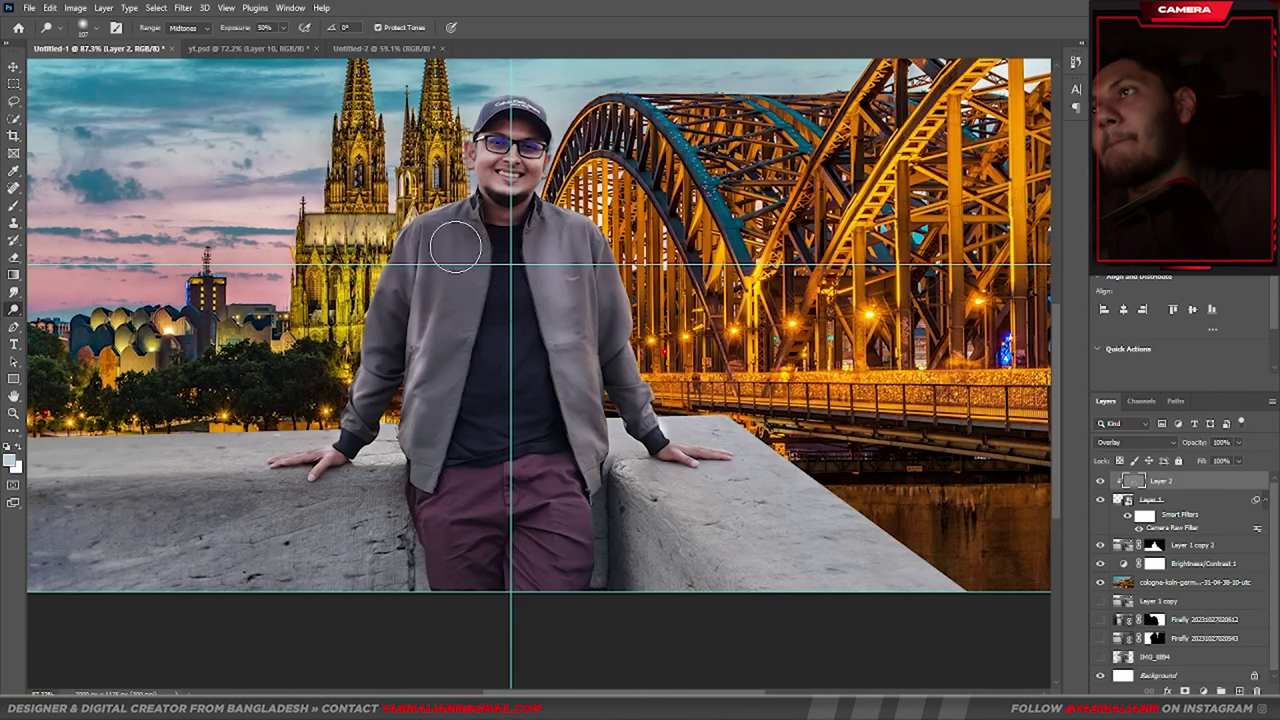
key("bracketleft")
key("bracketleft")
key("bracketleft")
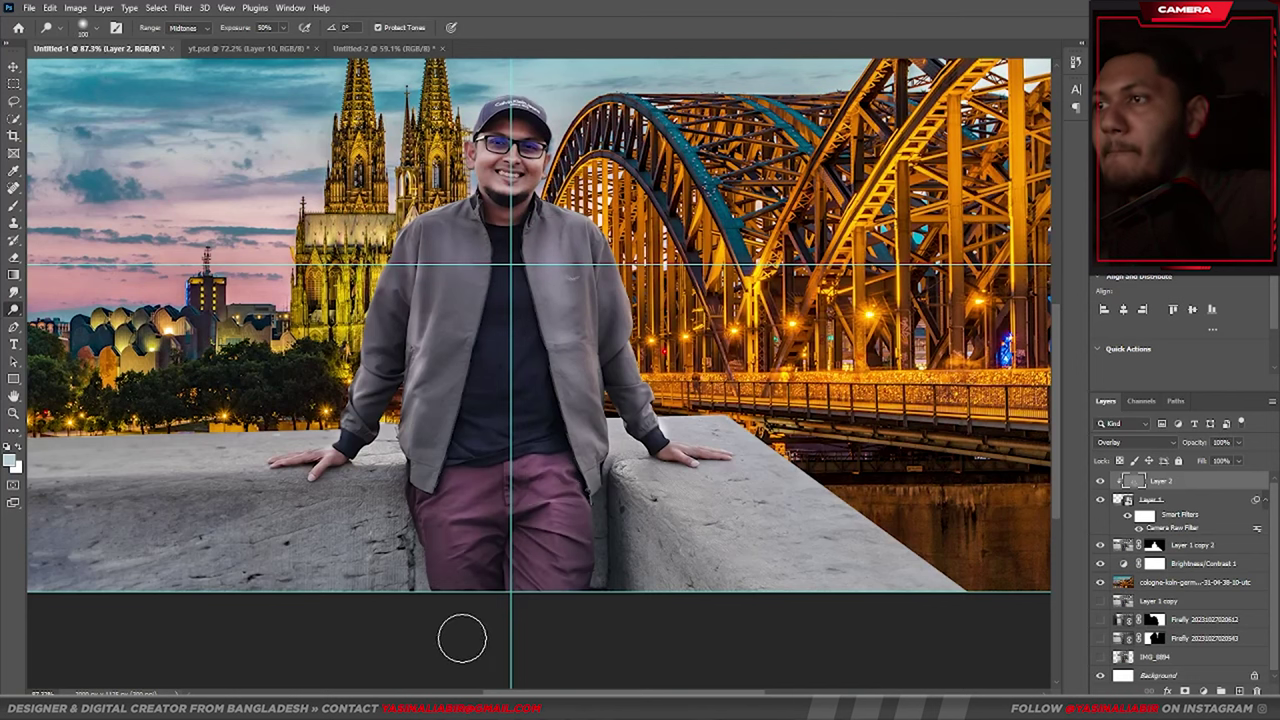
scroll(480, 518, "down", 3)
scroll(543, 486, "down", 3)
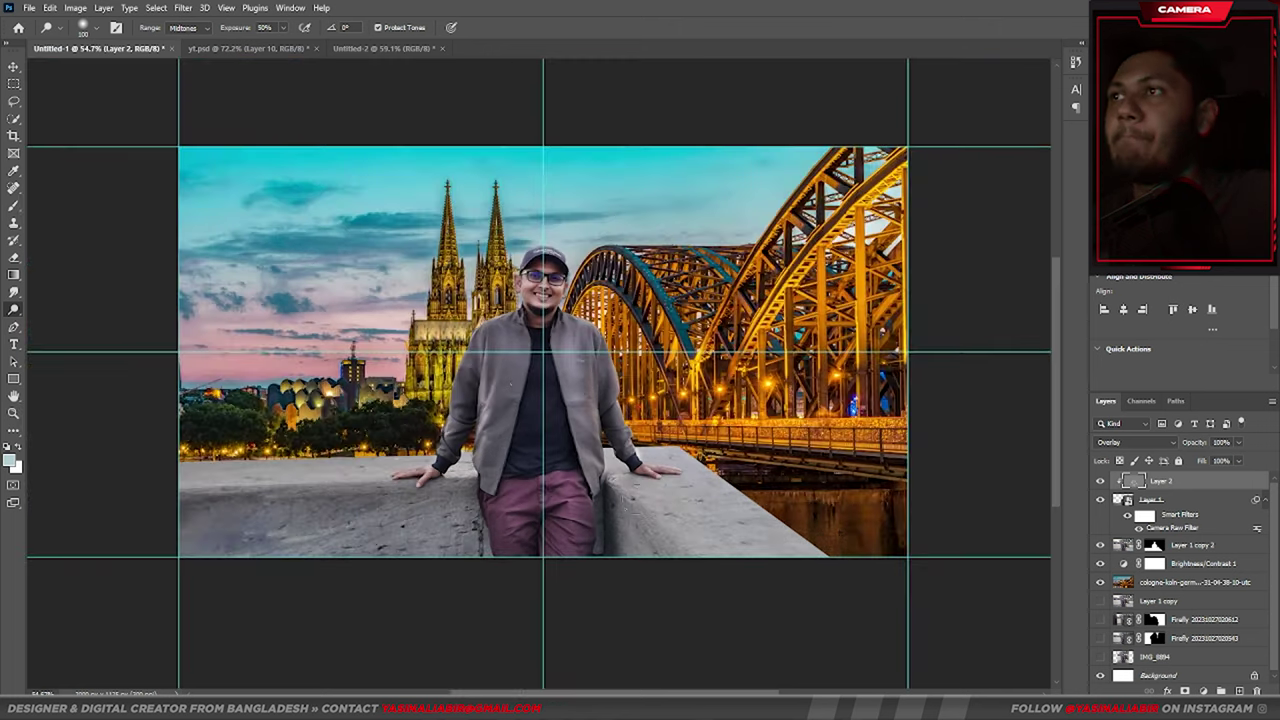
left_click_drag(512, 393, 566, 415)
Compare with Layer 2 hidden and lower Layer 2's opacity to 75%
left_click(1100, 481)
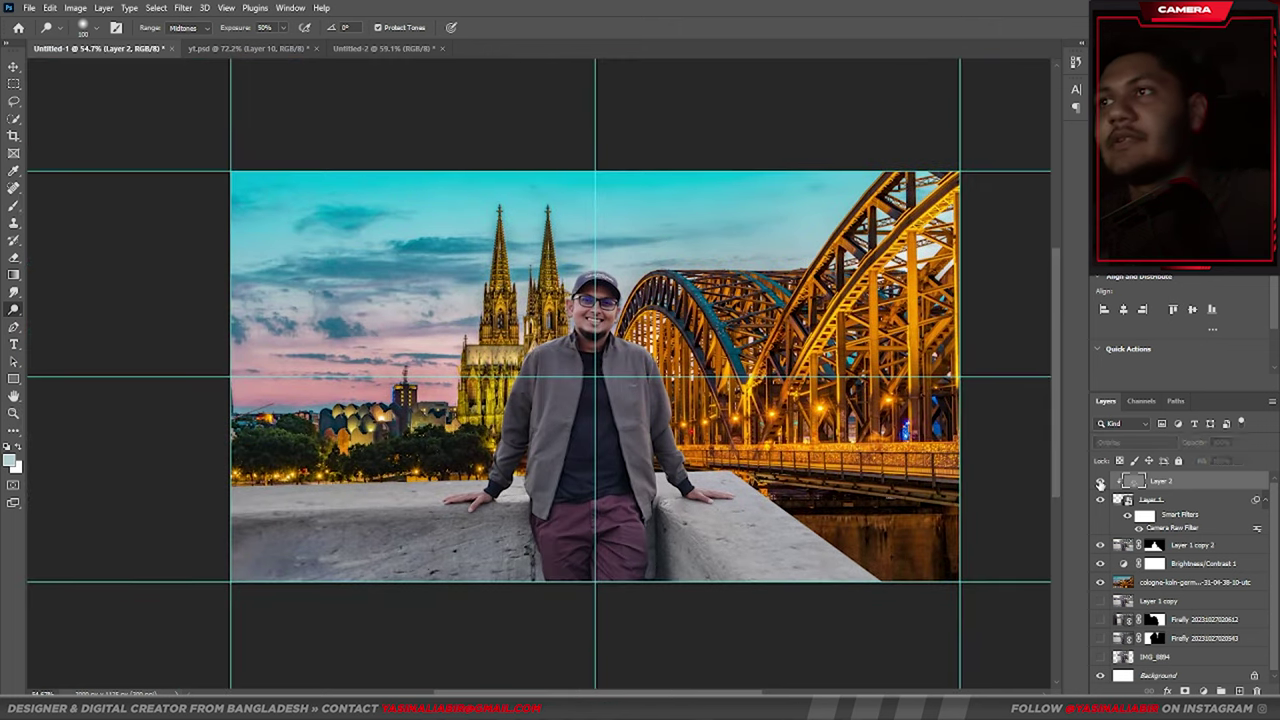
left_click_drag(1197, 446, 1191, 451)
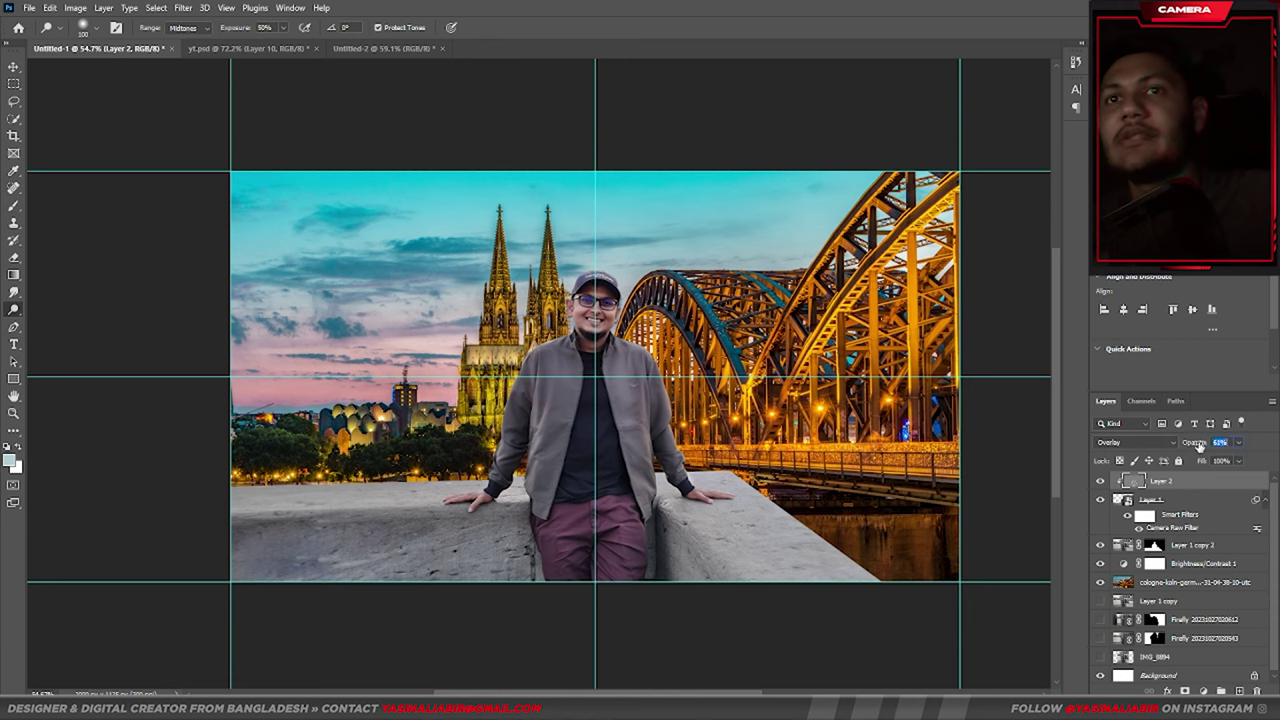
scroll(595, 380, "down", 2)
right_click(14, 309)
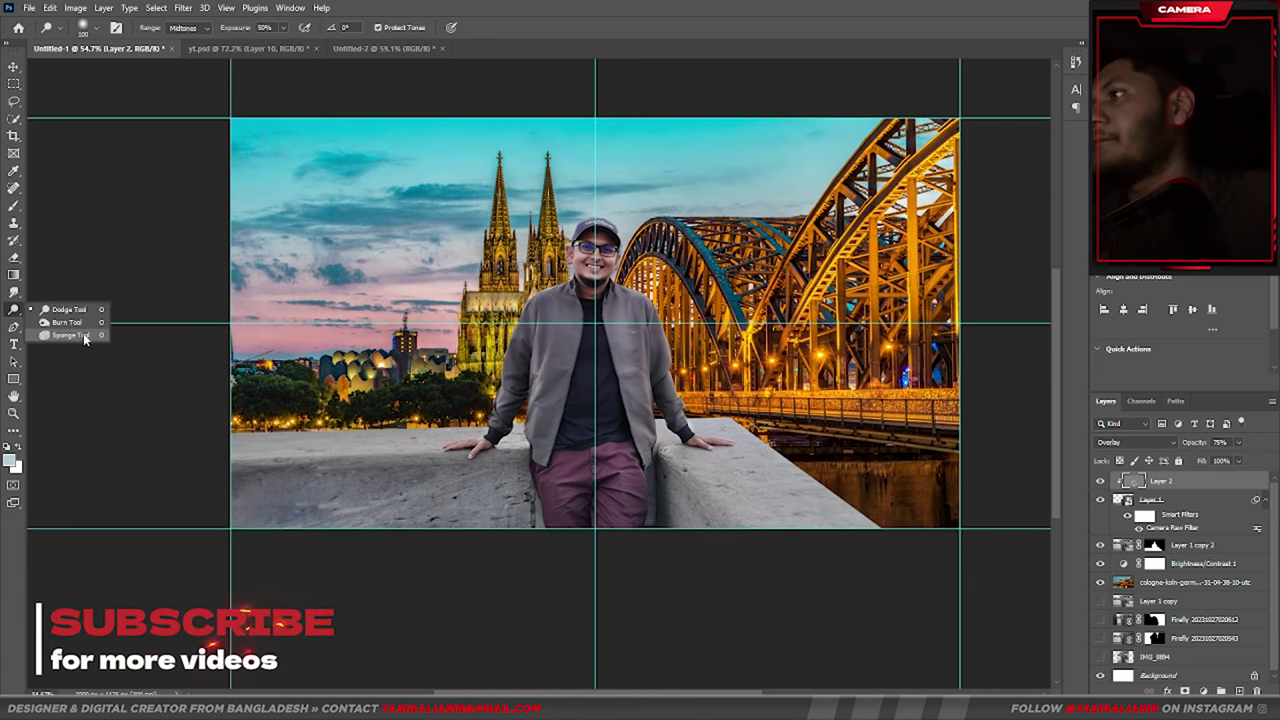
Burn the shadows of the wall to the left and right of the man's legs
left_click(83, 322)
scroll(518, 470, "up", 1)
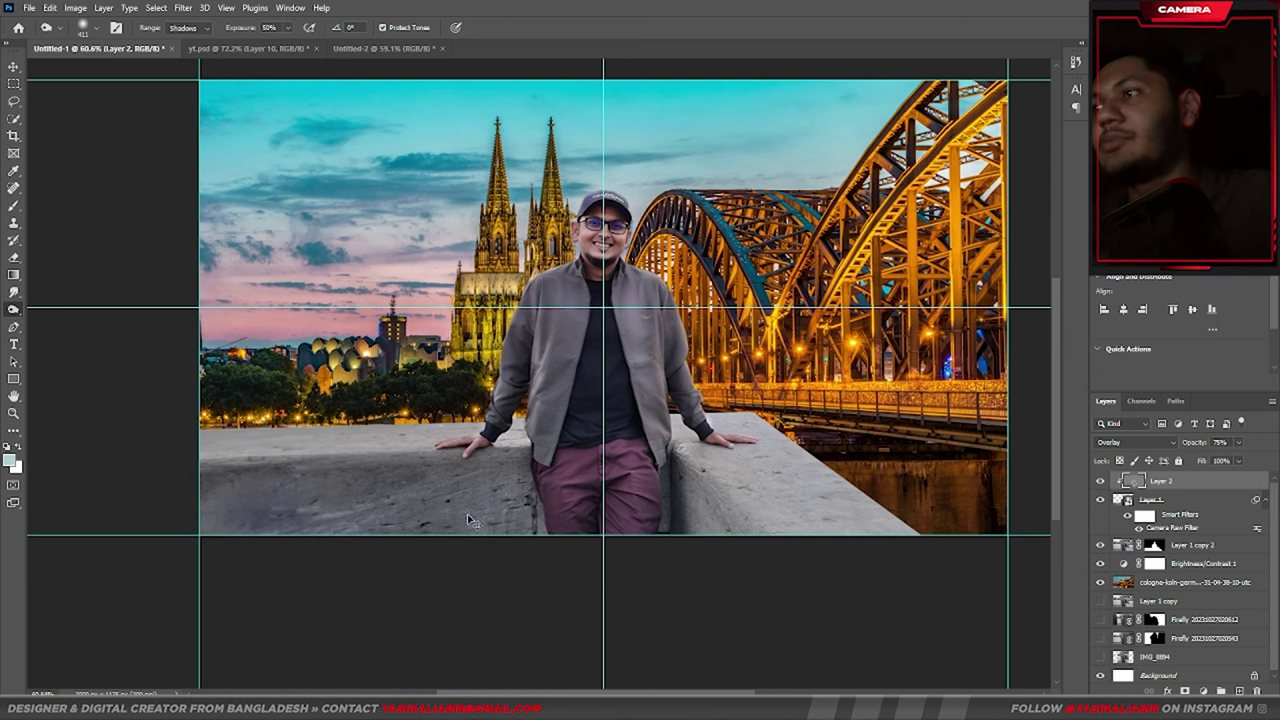
mouse_move(461, 517)
left_mouse_down()
mouse_move(244, 519)
mouse_move(537, 491)
mouse_move(517, 509)
mouse_move(220, 531)
mouse_move(505, 512)
mouse_move(160, 540)
left_mouse_up()
key("bracketleft")
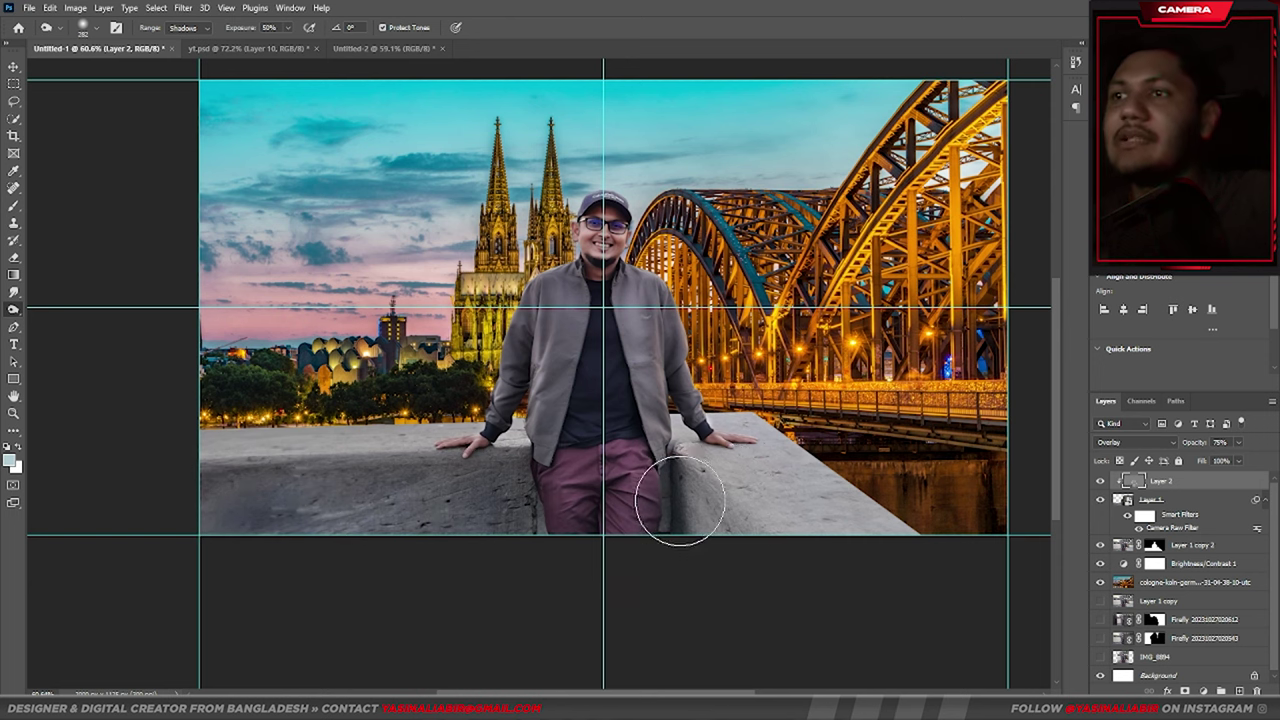
mouse_move(718, 552)
left_mouse_down()
mouse_move(677, 491)
mouse_move(783, 563)
left_mouse_up()
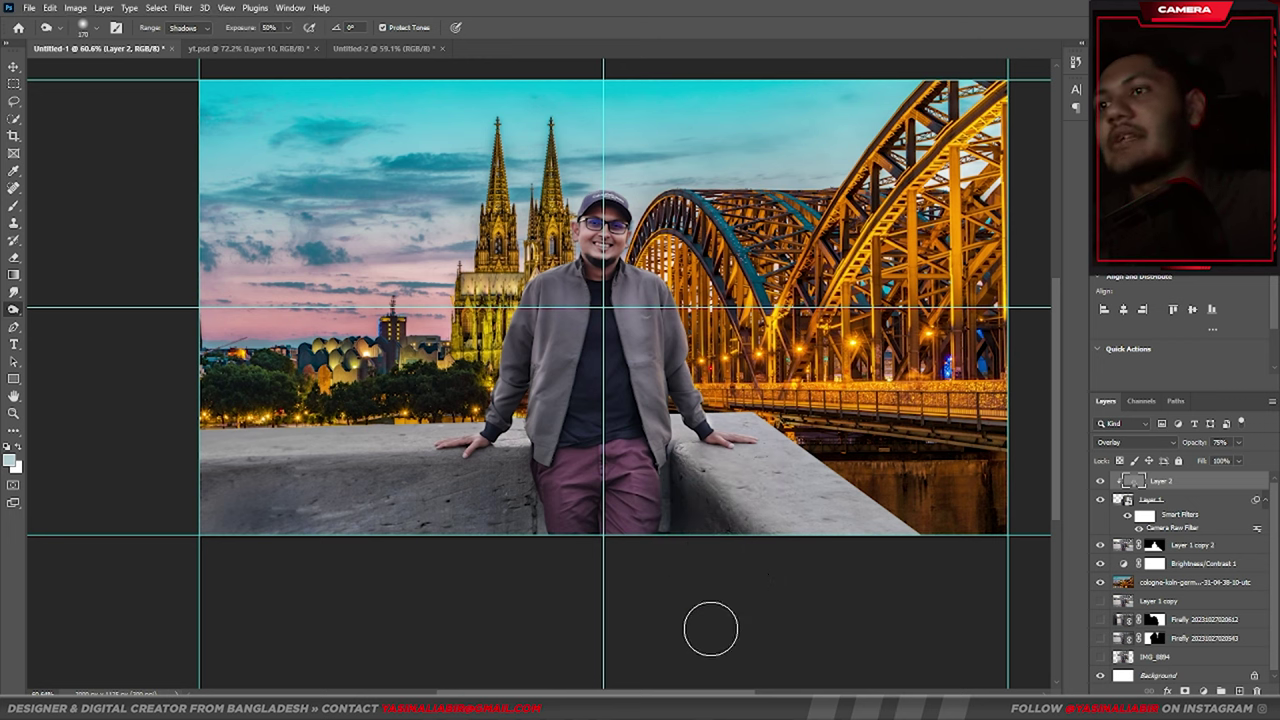
Darken the man's legs and the wall edge up to his chest with a smaller burn brush
right_click(655, 487, "alt")
left_click_drag(614, 500, 587, 488)
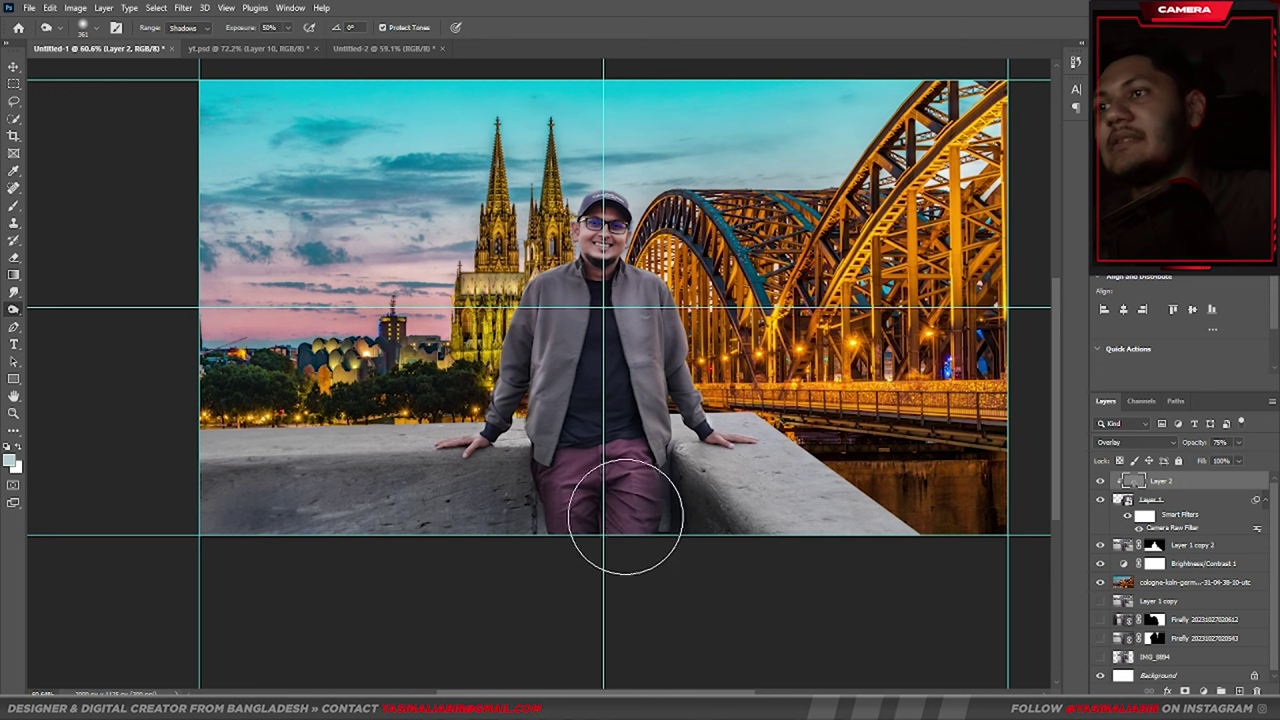
right_click(560, 486, "alt")
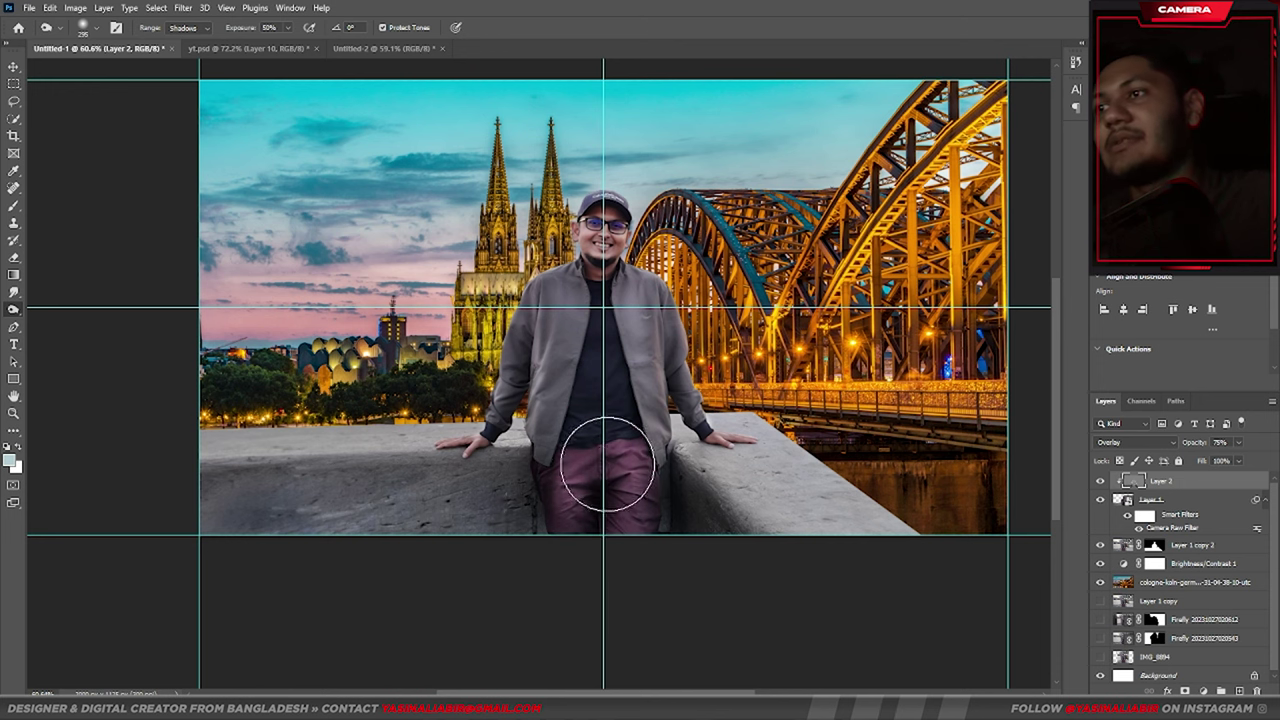
left_click_drag(663, 544, 598, 405)
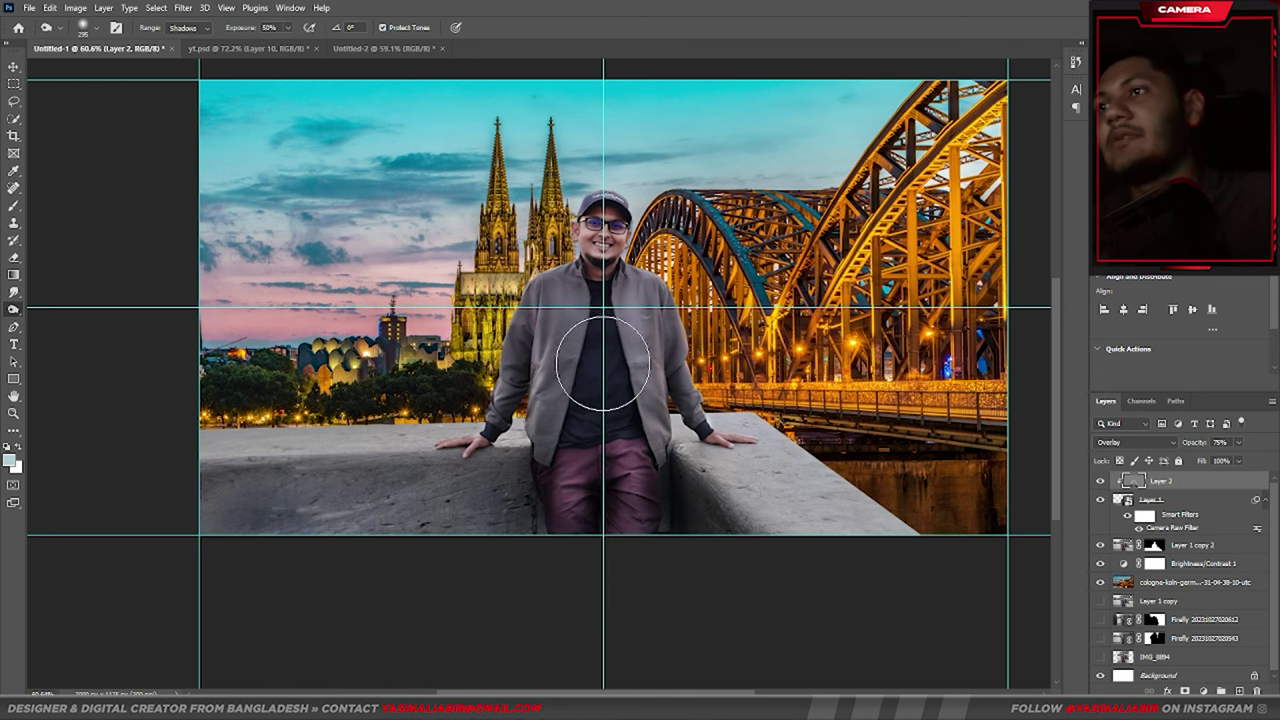
scroll(598, 405, "up", 2)
right_click(543, 420, "alt")
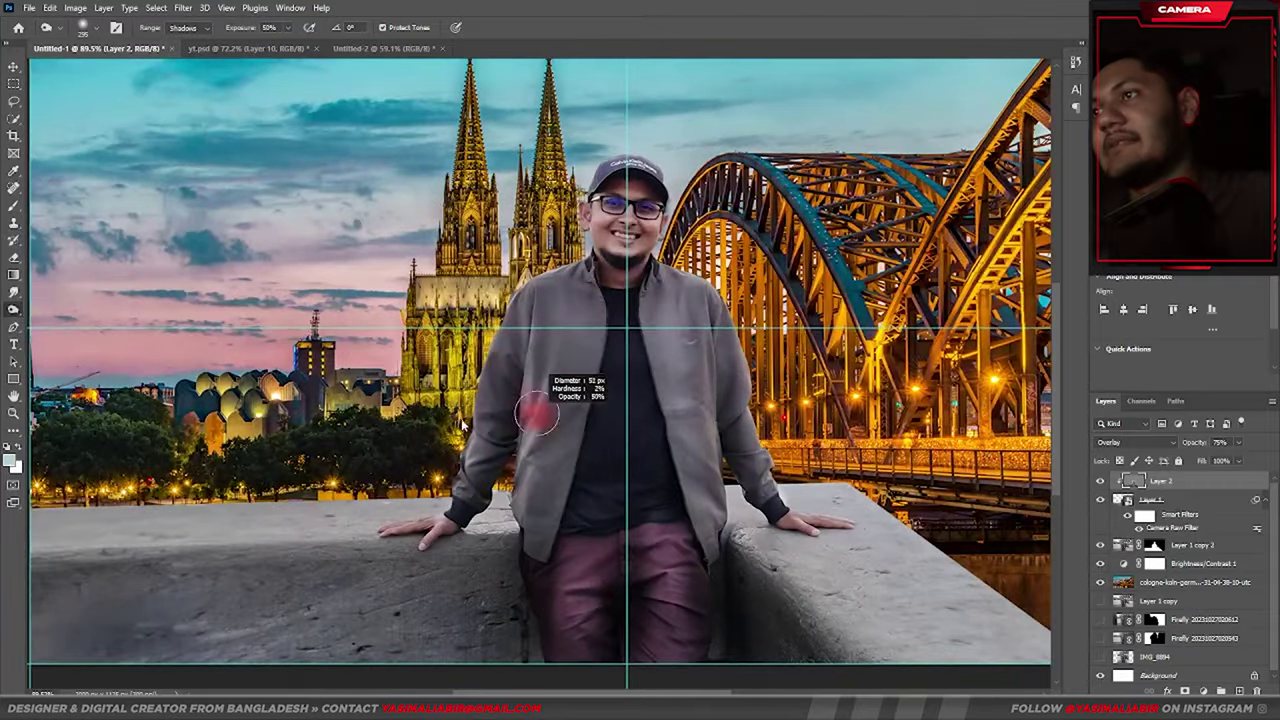
scroll(563, 375, "up", 2)
right_click(506, 346, "alt")
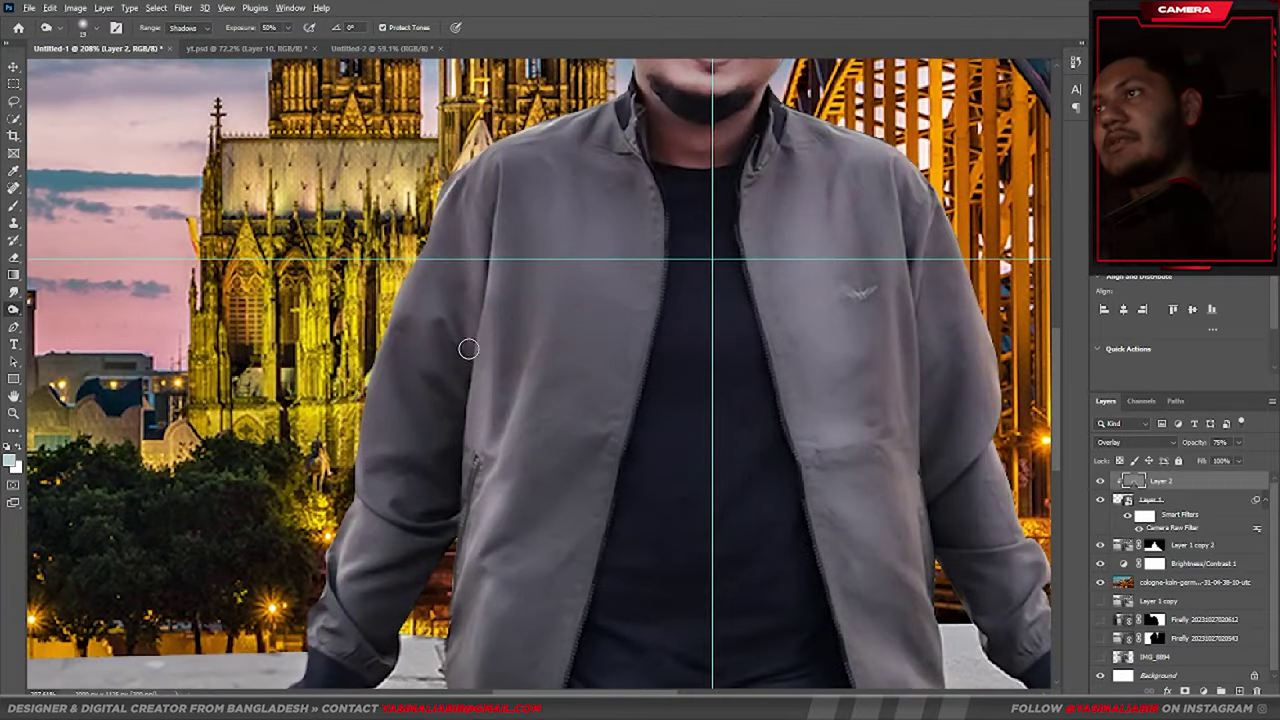
scroll(511, 330, "down", 2)
Lighten the dark crease on the jacket's left side with Dodge set to Midtones
left_click(183, 27)
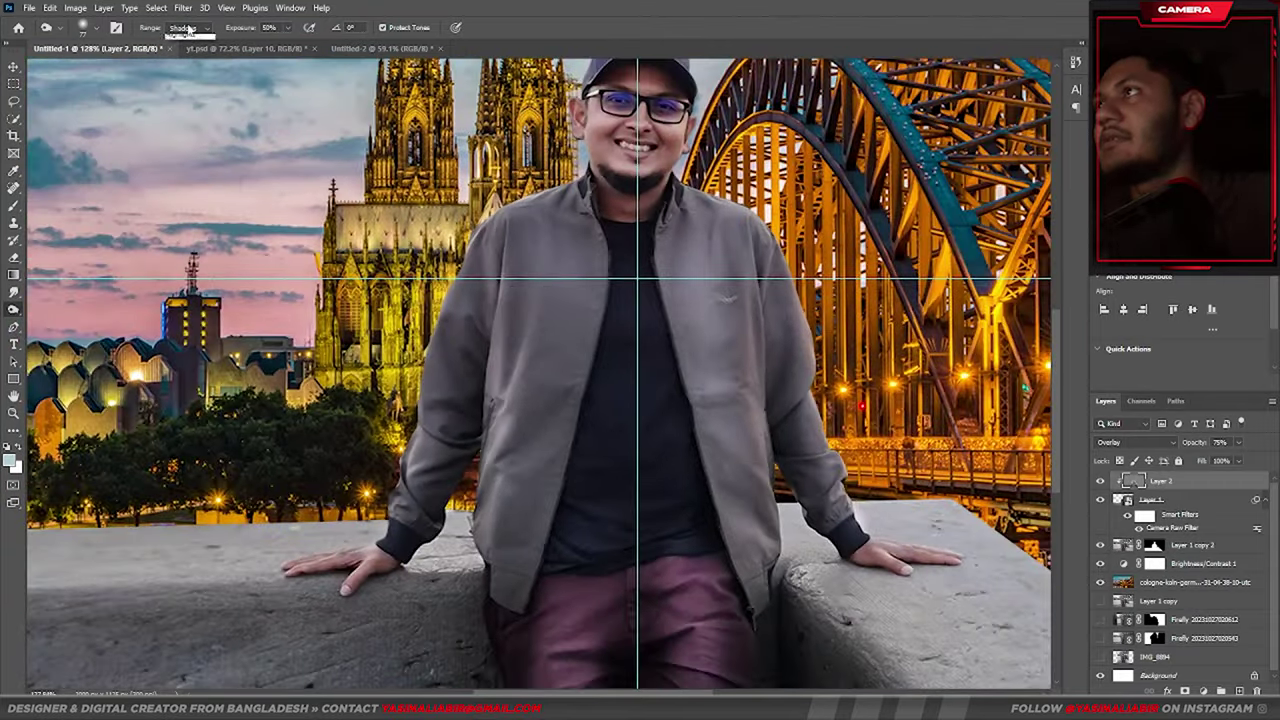
left_click(185, 52)
left_click_drag(489, 400, 463, 429)
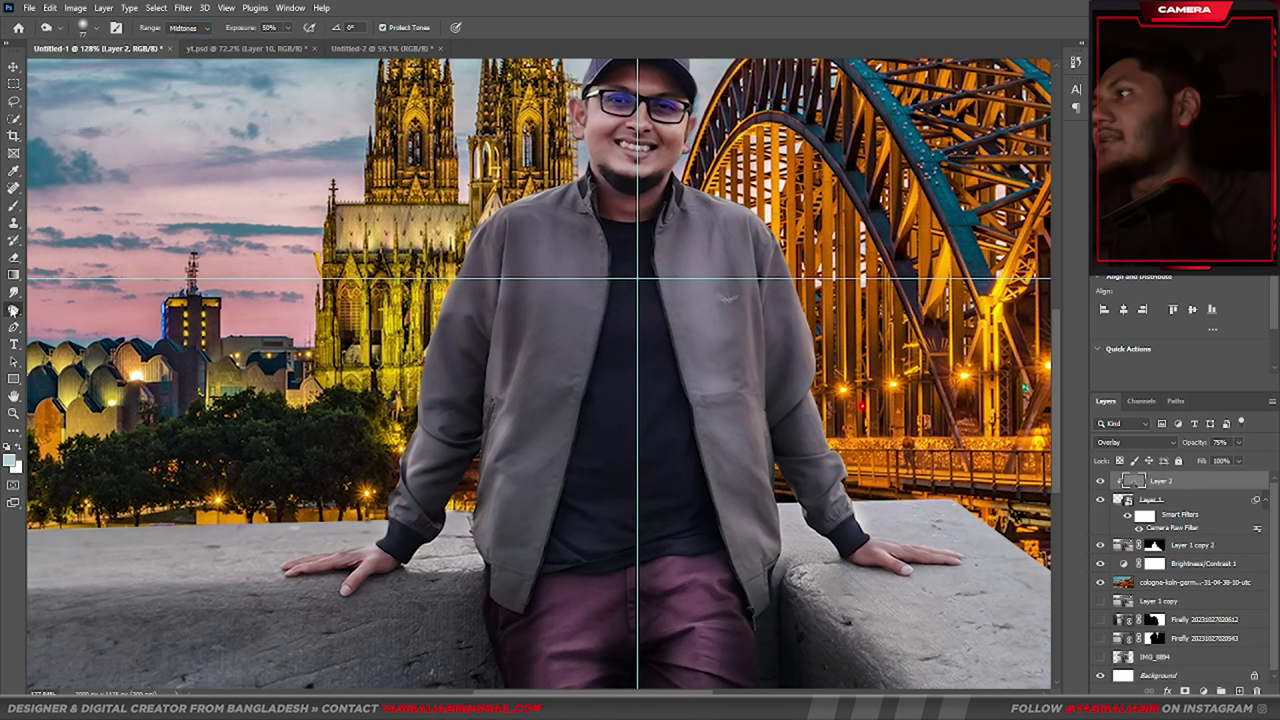
Switch toning tools and refine the shading beside the man's ear and face, then return to Move
right_click(13, 310)
left_click(60, 322)
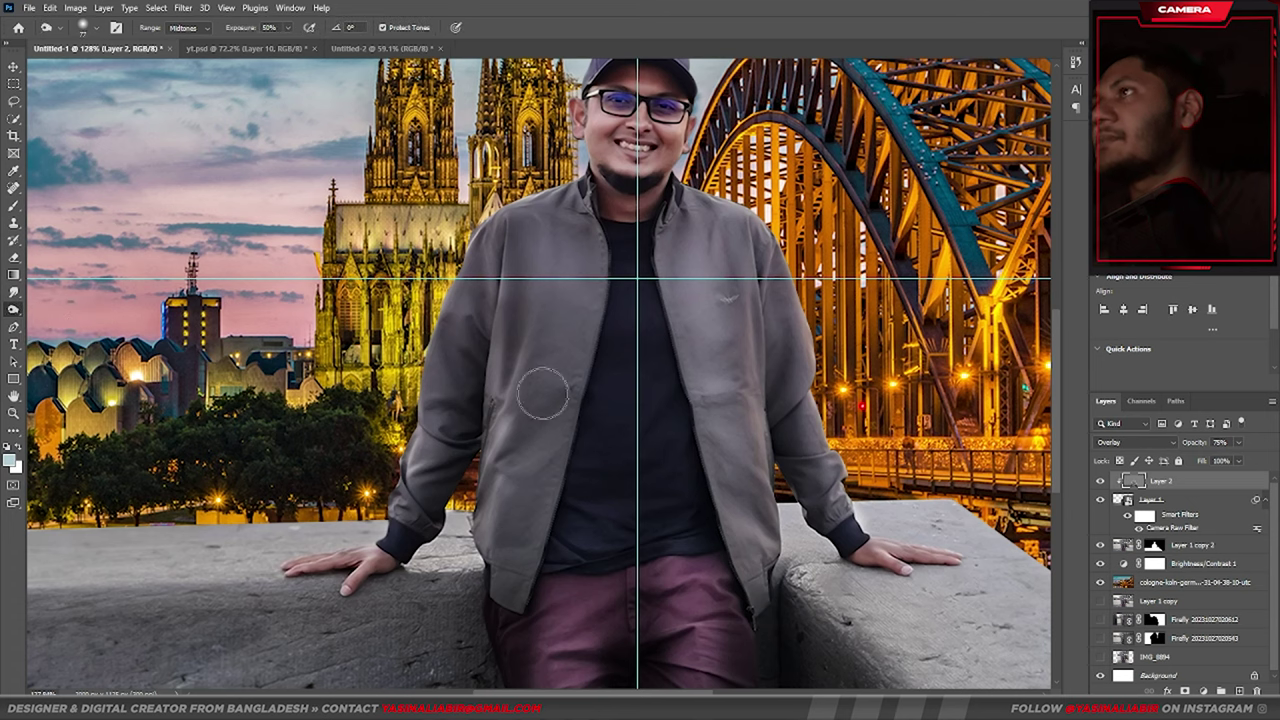
scroll(512, 438, "down", 2)
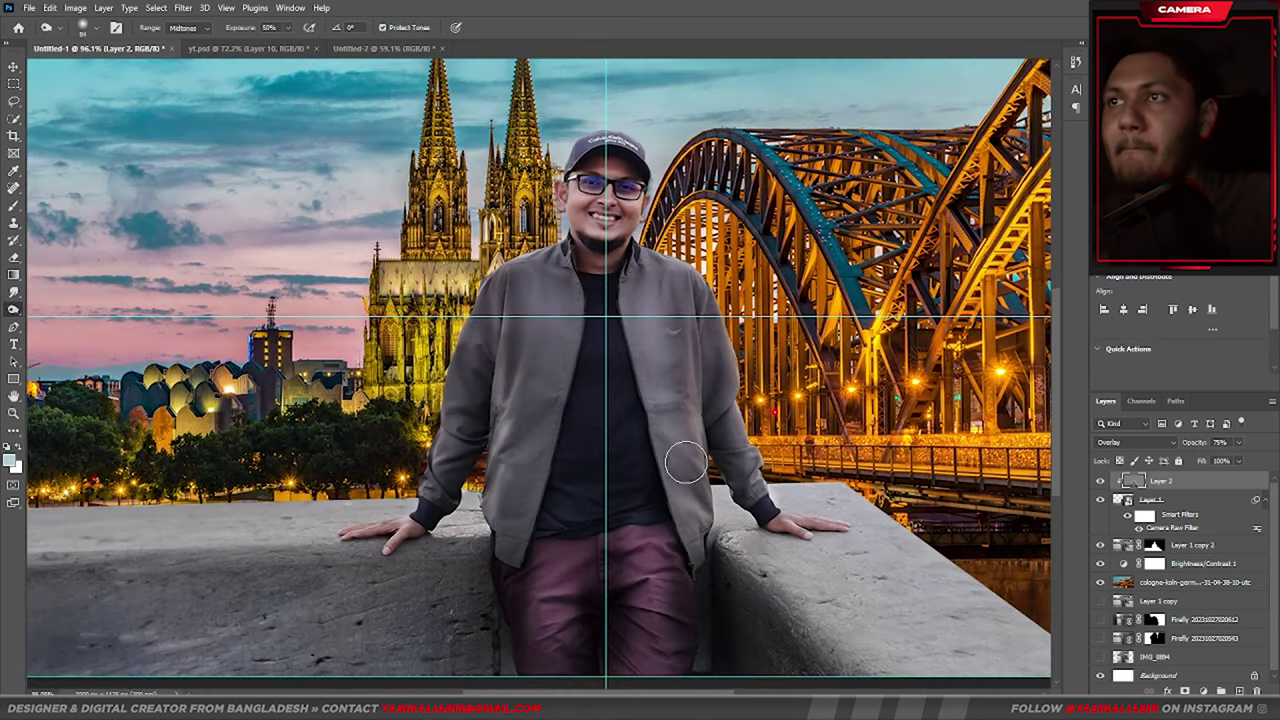
key("bracketright")
key("bracketright")
key("bracketright")
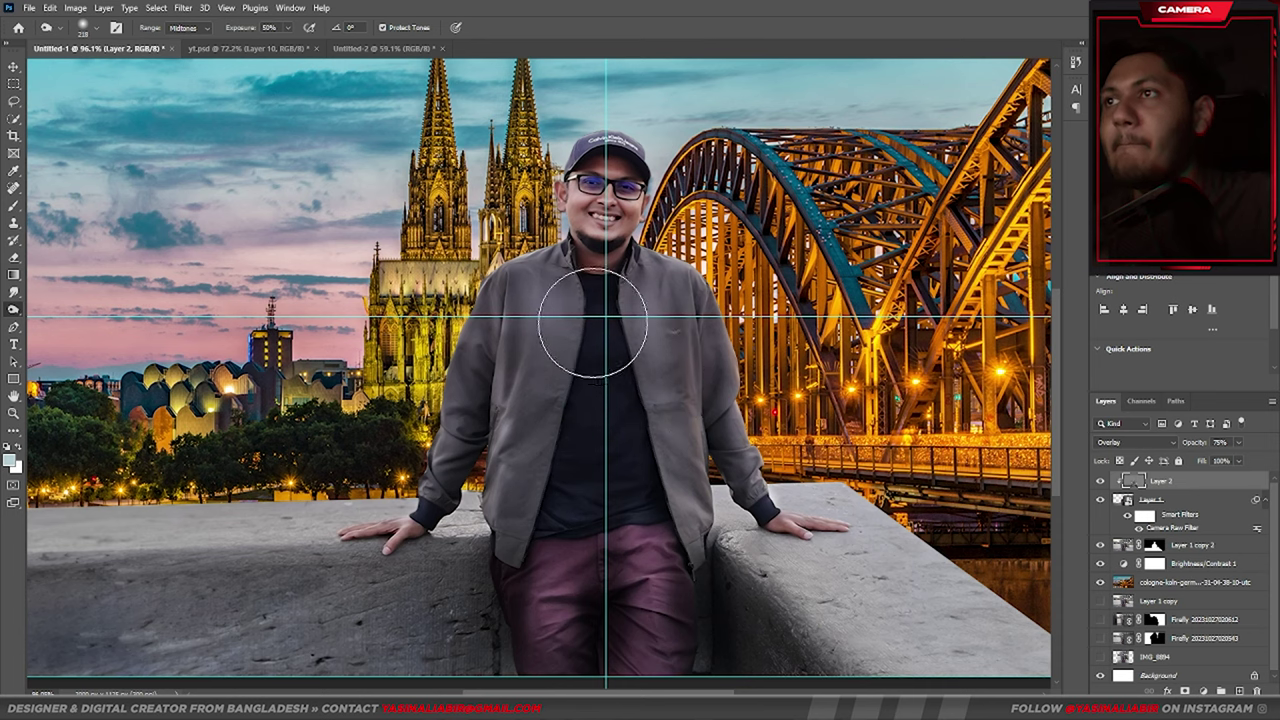
scroll(660, 452, "down", 1)
scroll(650, 455, "down", 1)
scroll(573, 584, "down", 1)
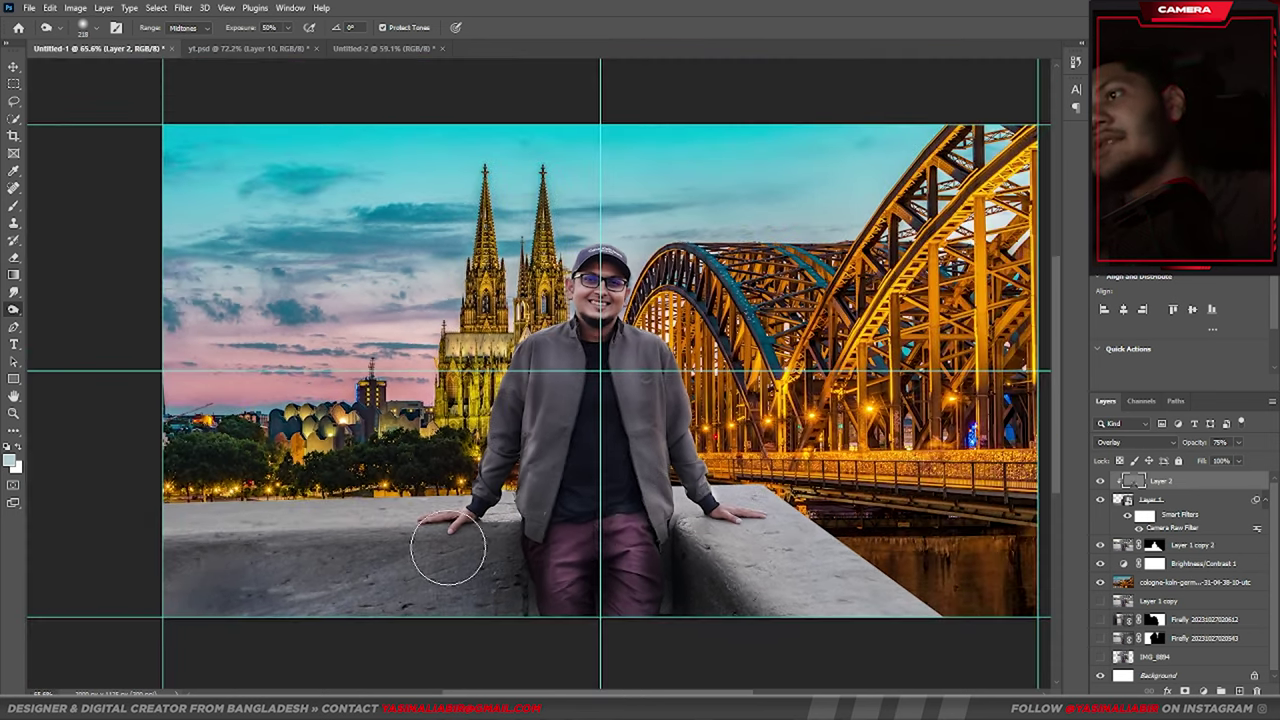
scroll(598, 354, "up", 1)
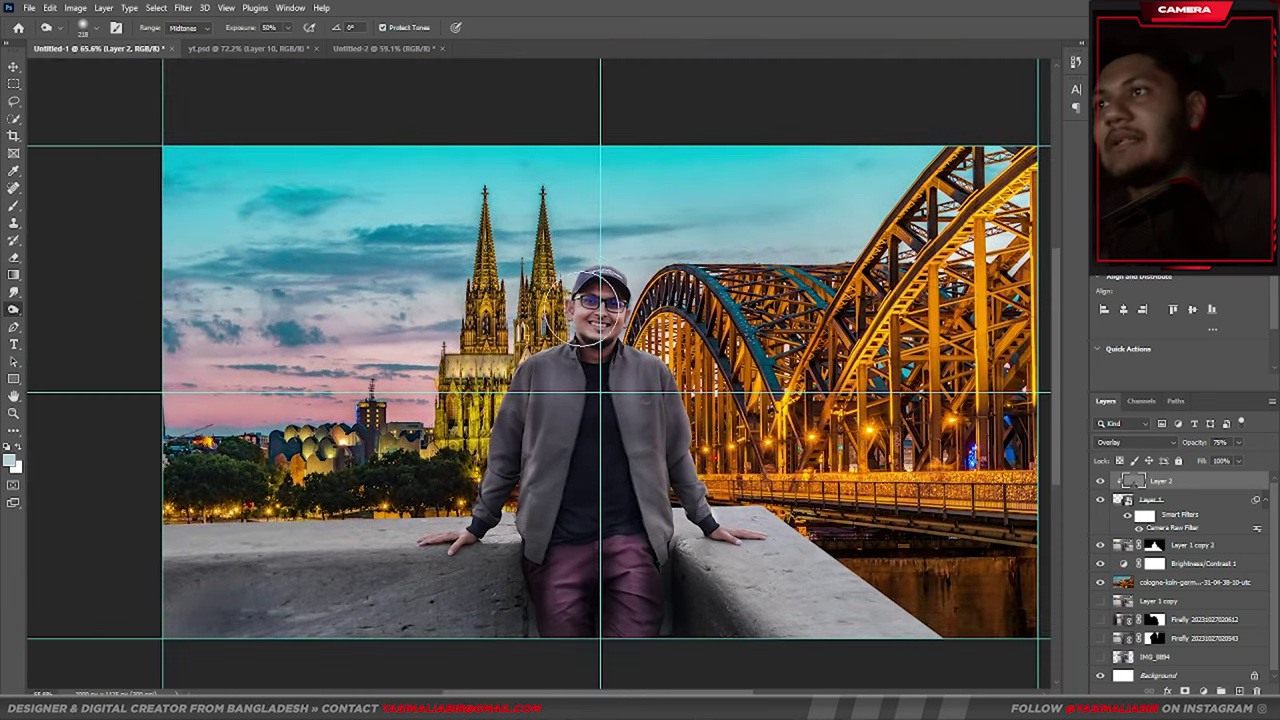
scroll(556, 272, "up", 10)
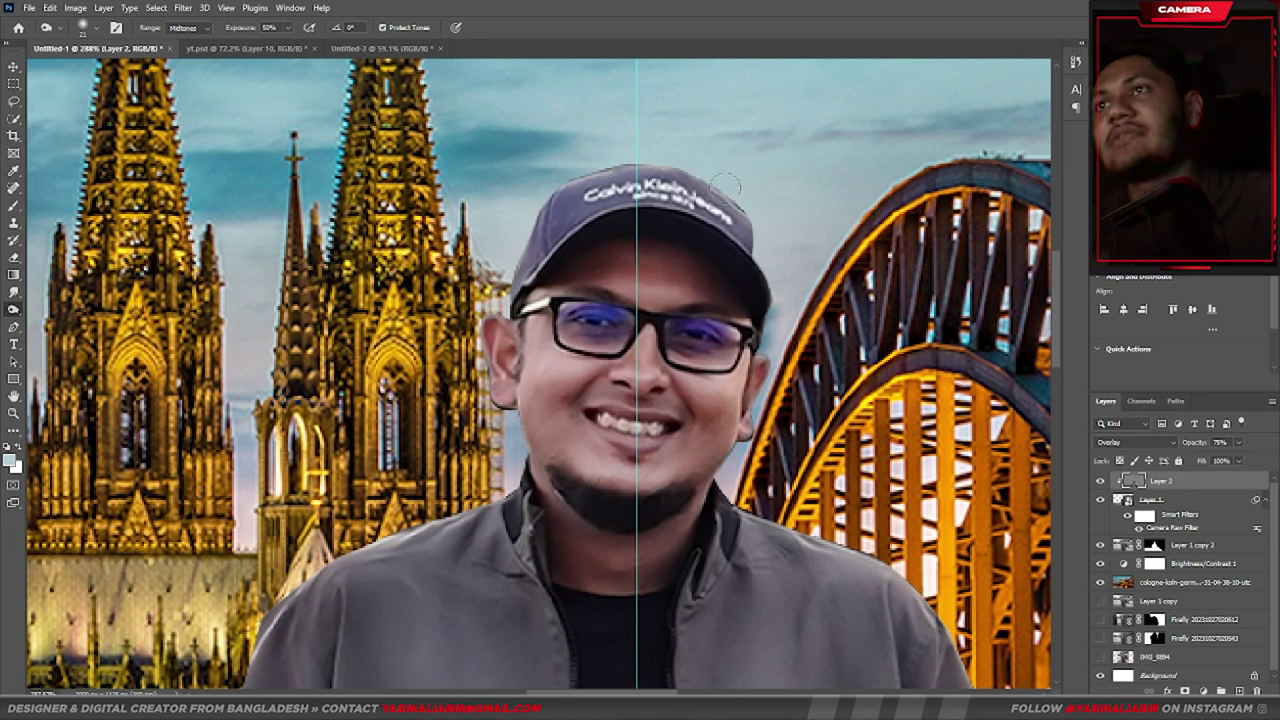
left_click_drag(534, 186, 522, 197)
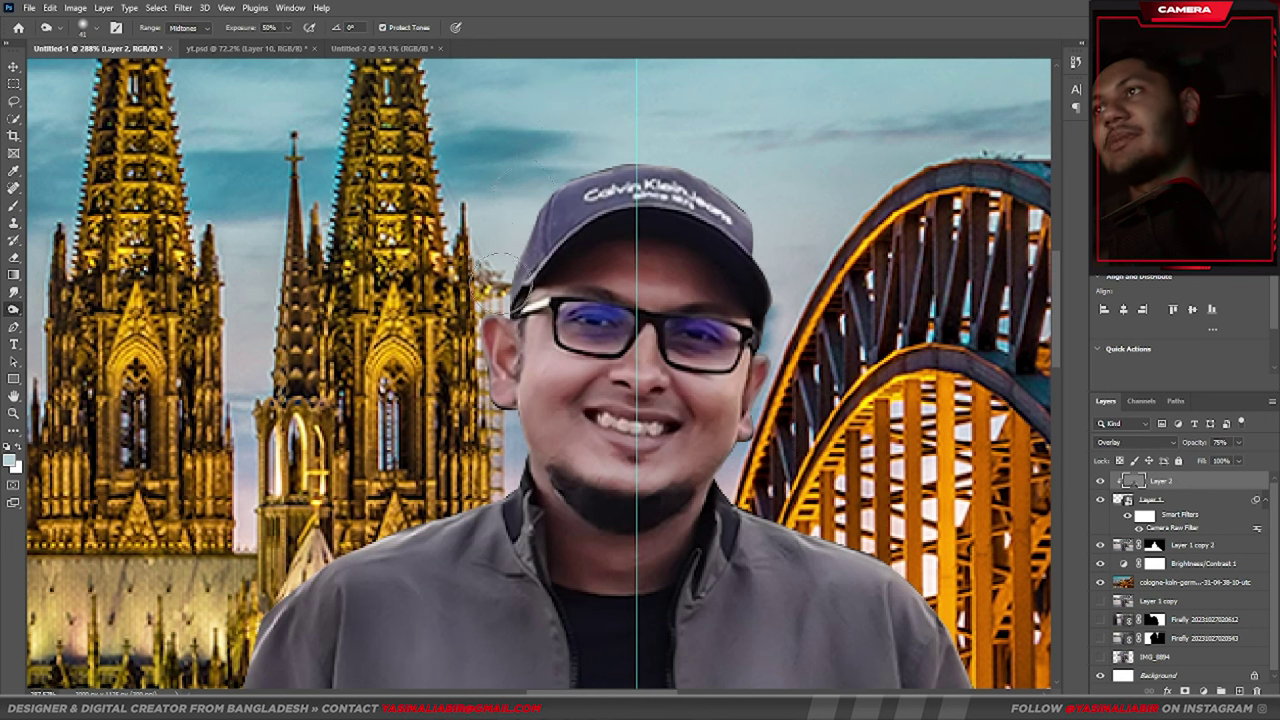
left_click_drag(500, 266, 487, 314)
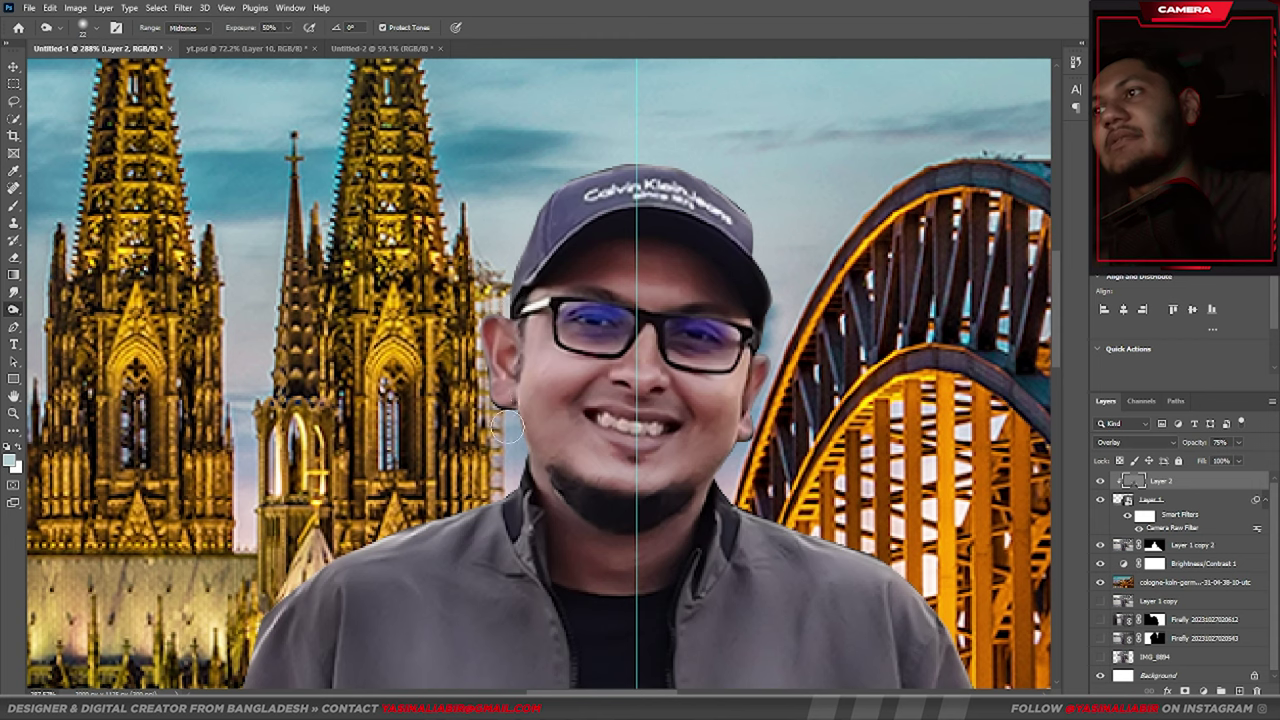
scroll(507, 425, "down", 3)
scroll(550, 450, "down", 3)
scroll(600, 475, "down", 3)
scroll(650, 505, "down", 3)
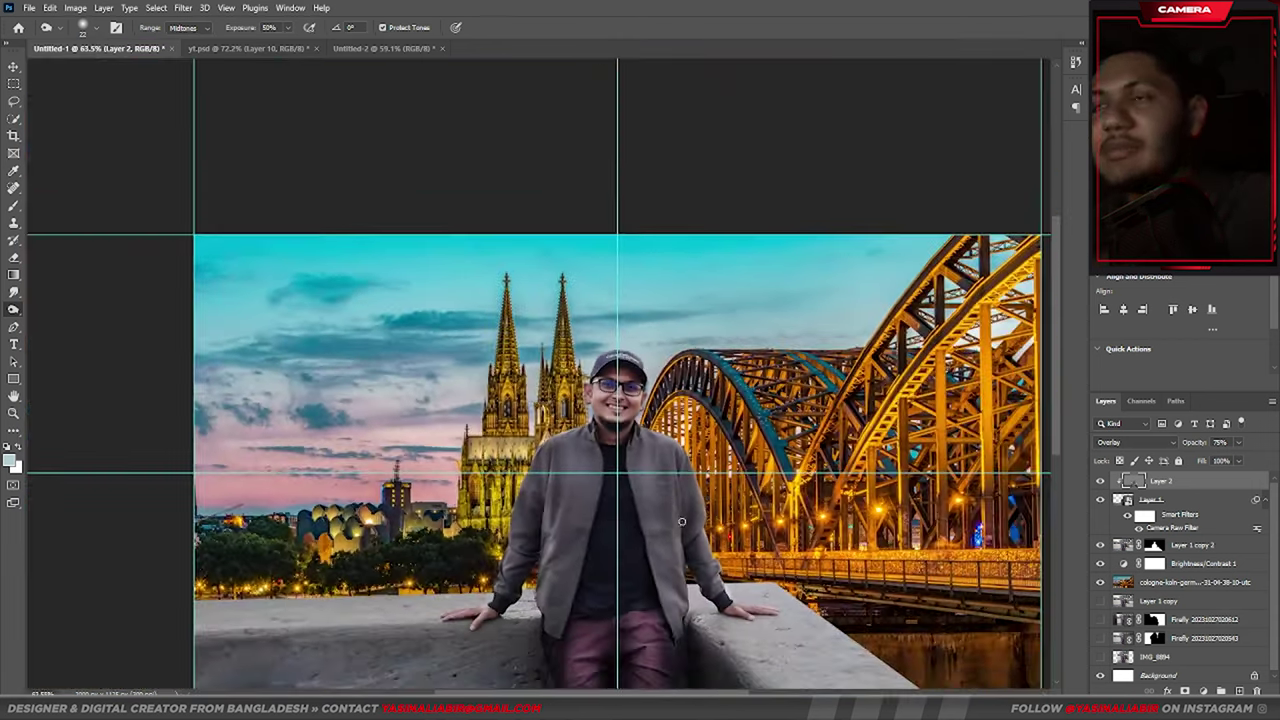
scroll(681, 521, "down", 2)
scroll(697, 467, "down", 1)
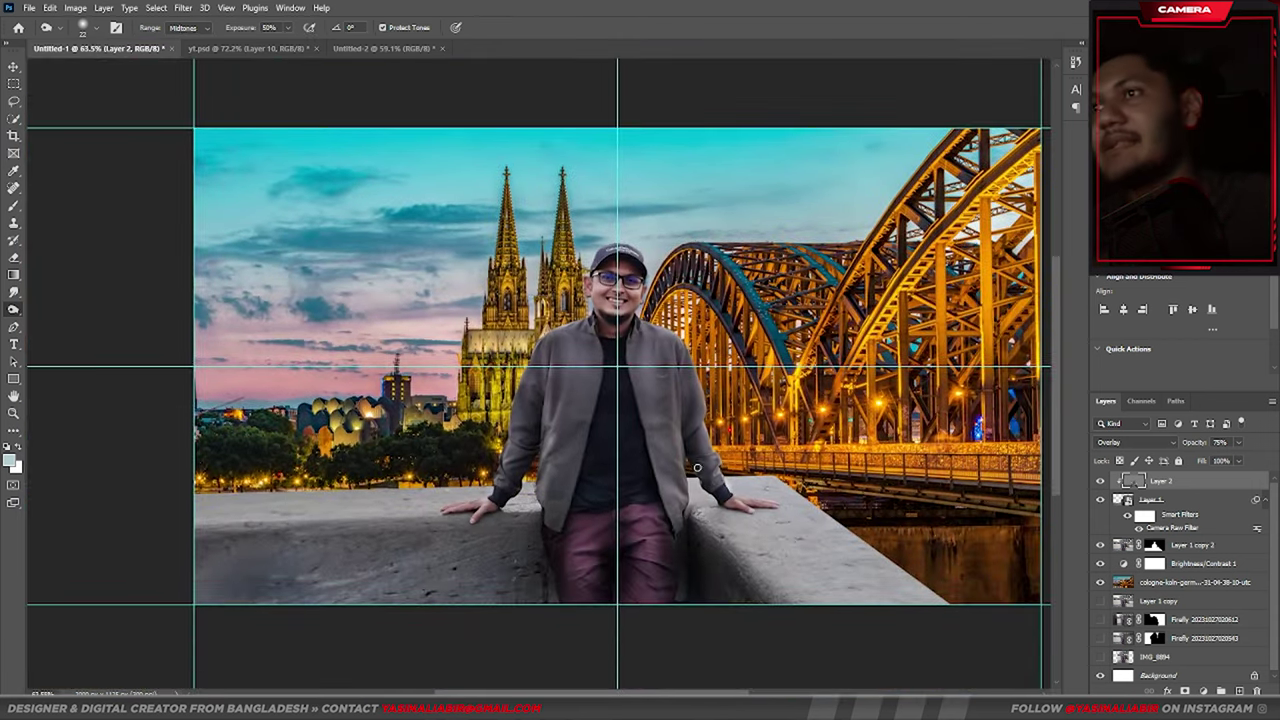
left_click(13, 67)
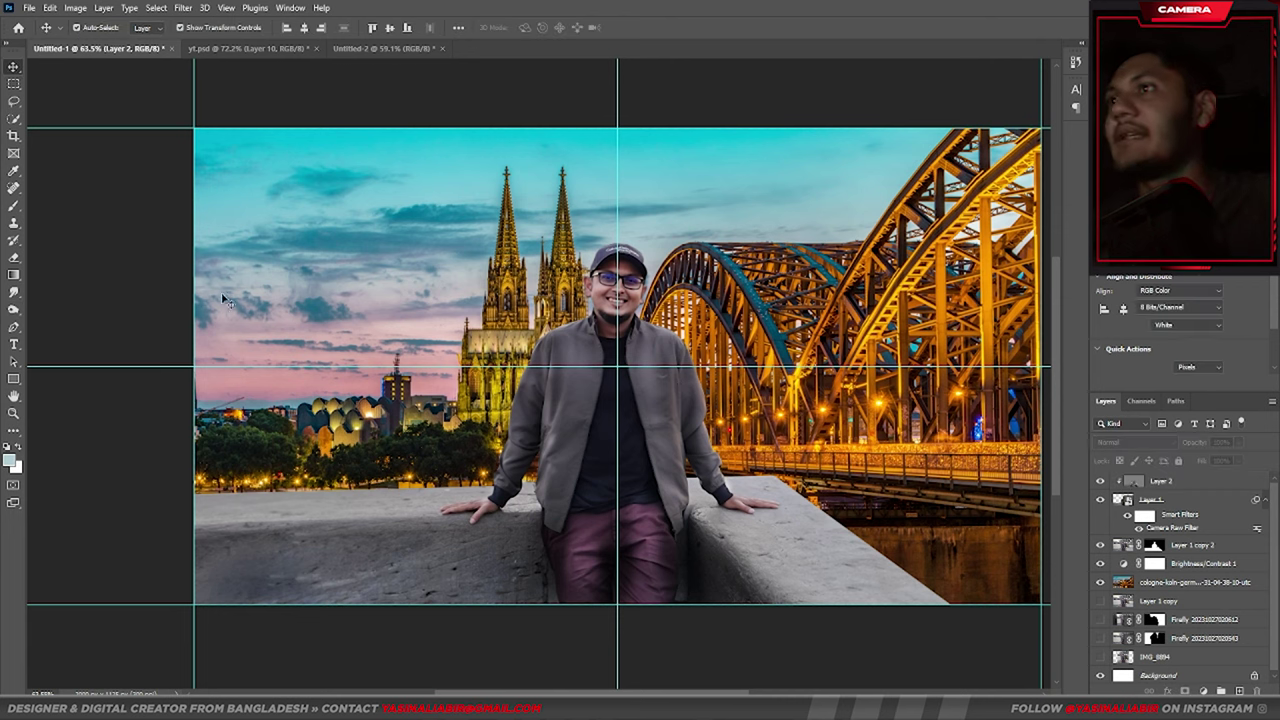
Add a Color Balance 1 adjustment layer to the top of the layer stack
left_click(1203, 691)
left_click(1215, 568)
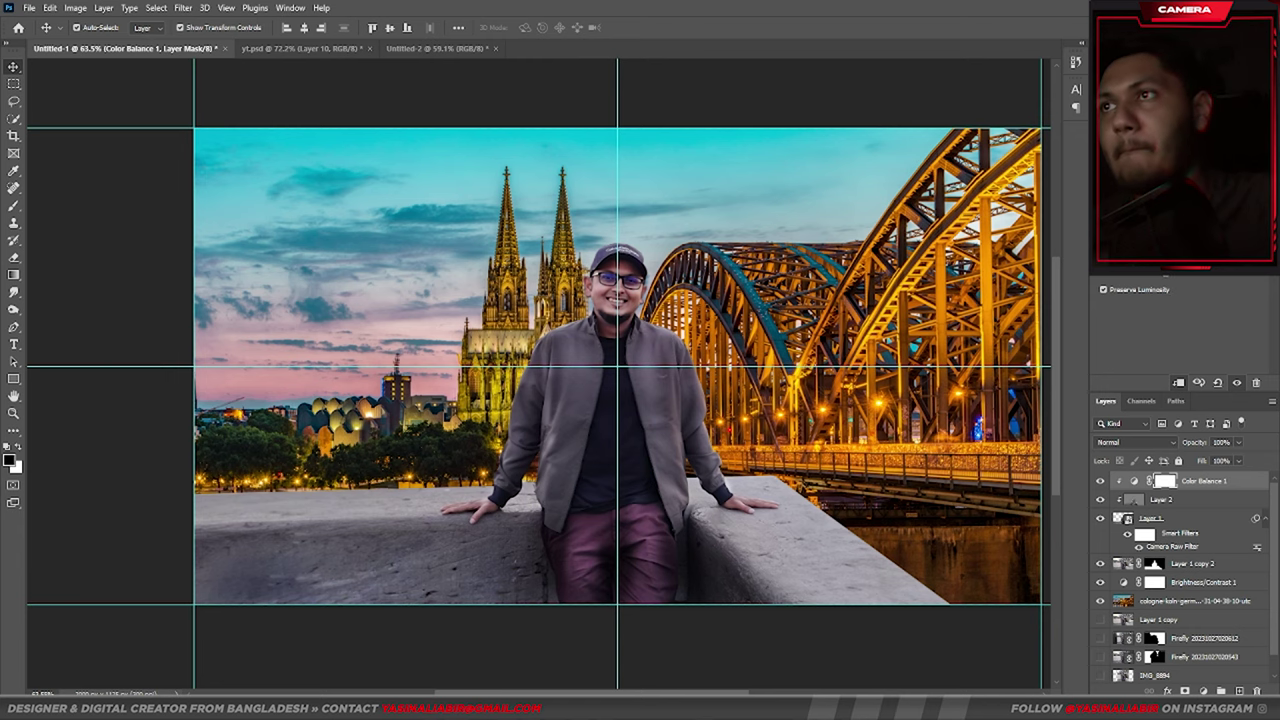
scroll(415, 410, "down", 2)
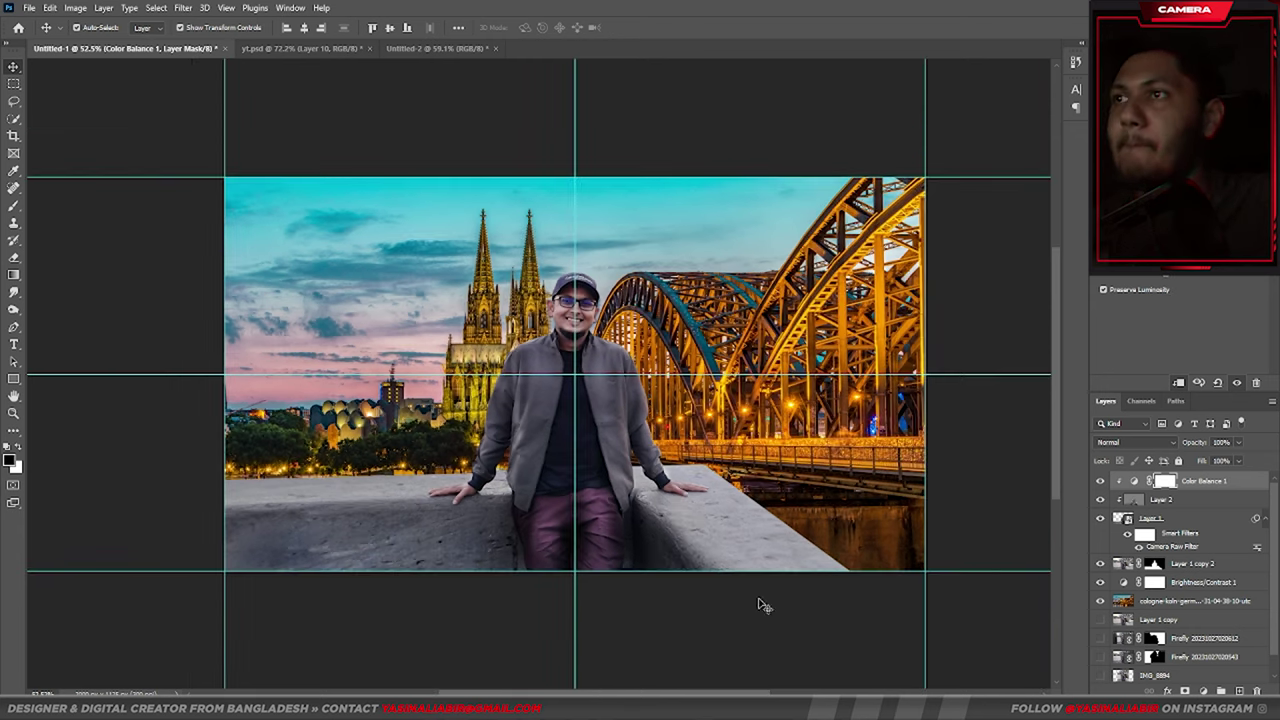
scroll(680, 580, "up", 1)
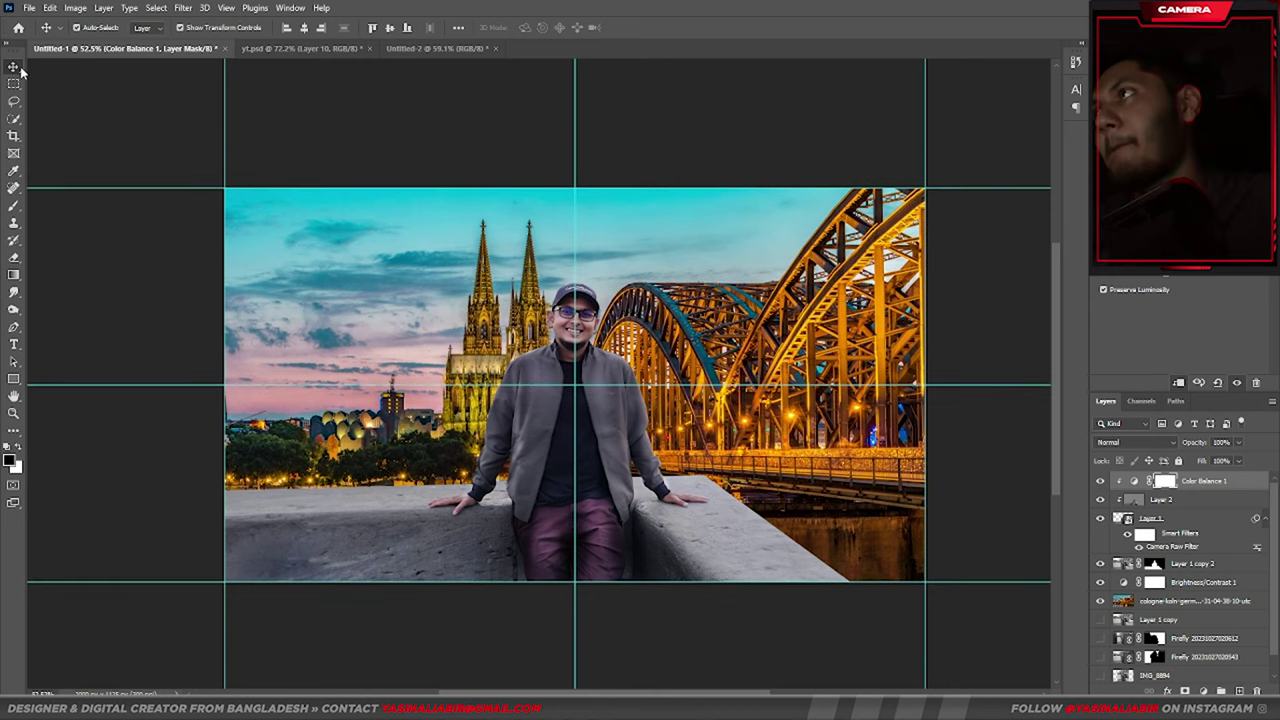
Apply a Camera Raw Filter to the Cologne background layer with Exposure at +0.35
left_click(790, 395)
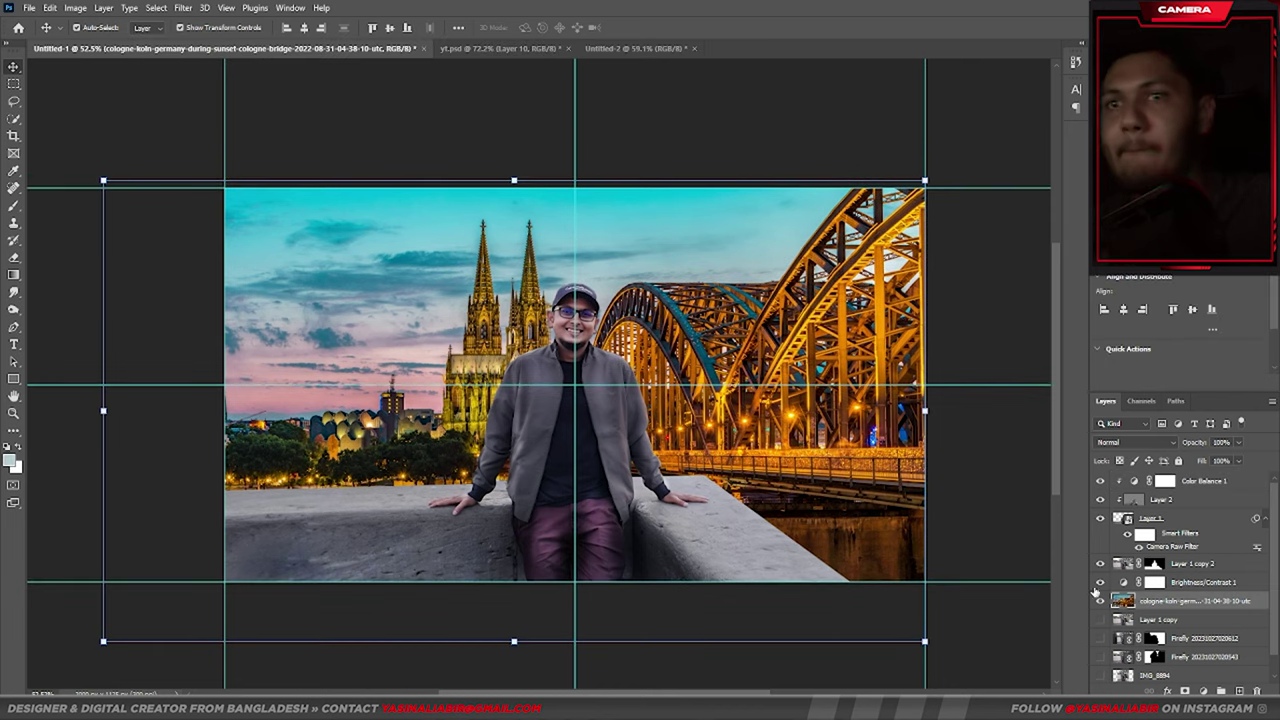
right_click(1161, 608)
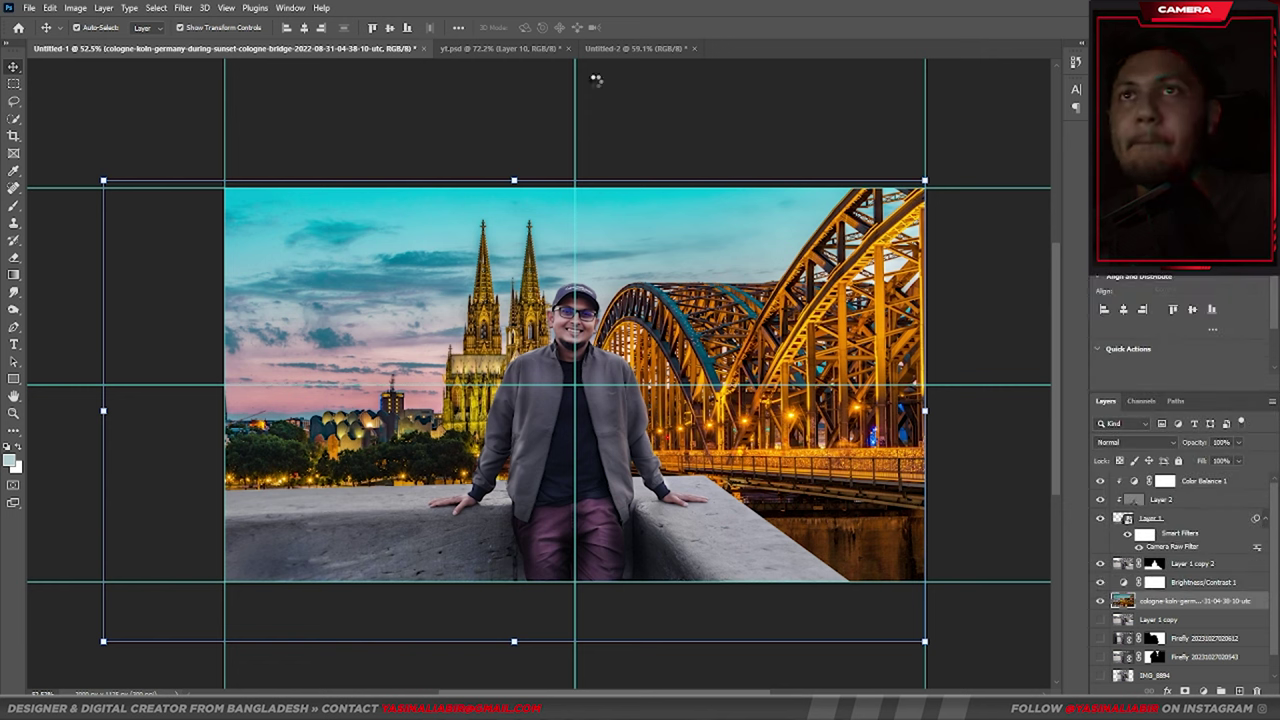
left_click(183, 8)
left_click(210, 107)
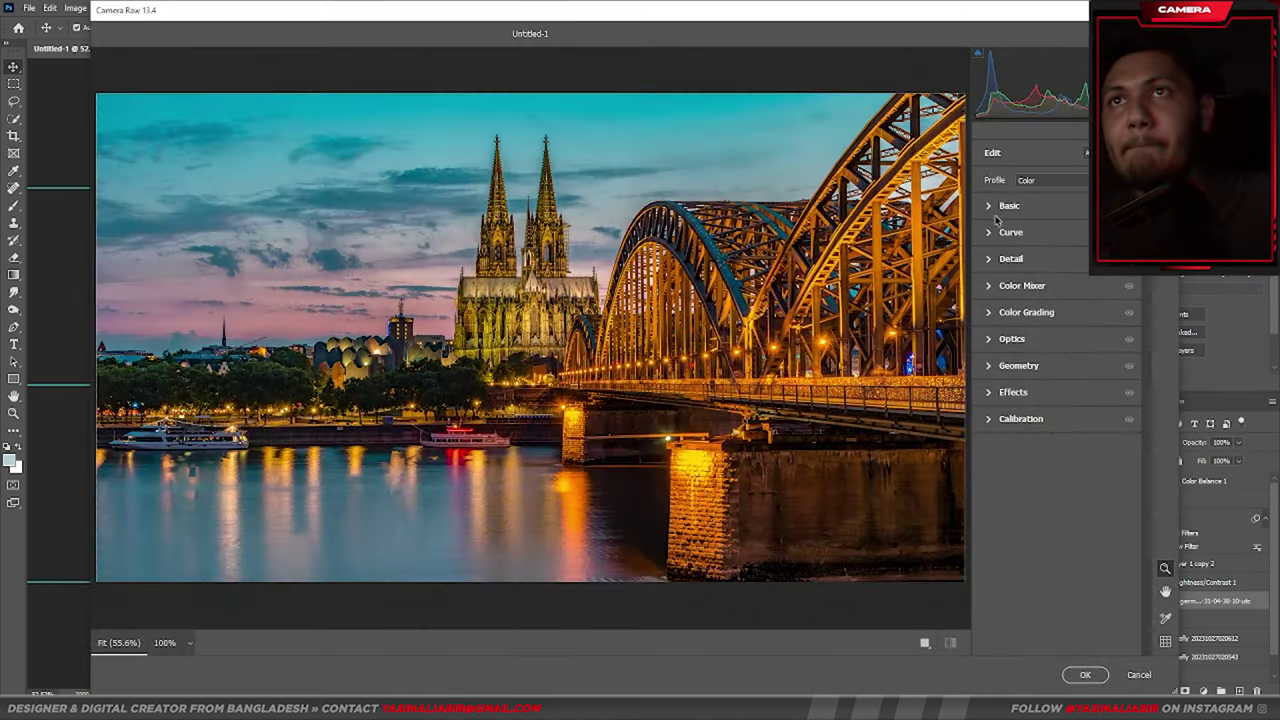
left_click(1005, 206)
left_click_drag(1058, 314, 1061, 315)
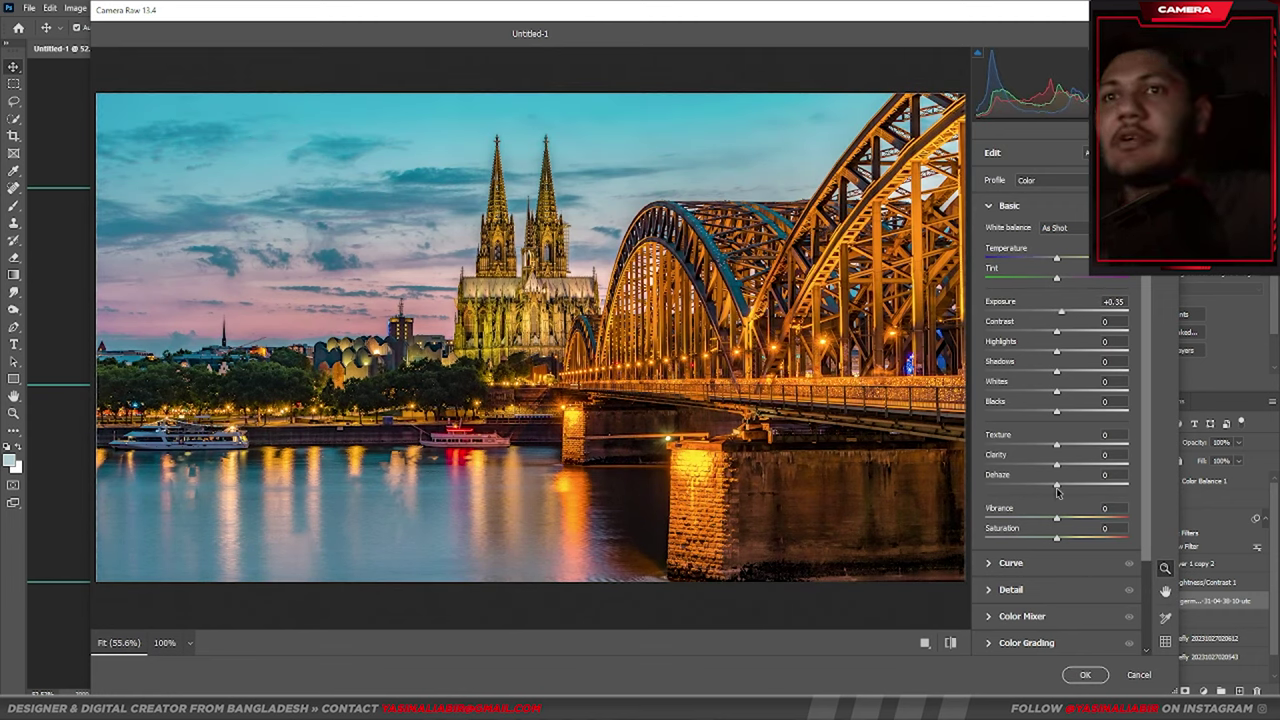
left_click(1055, 518)
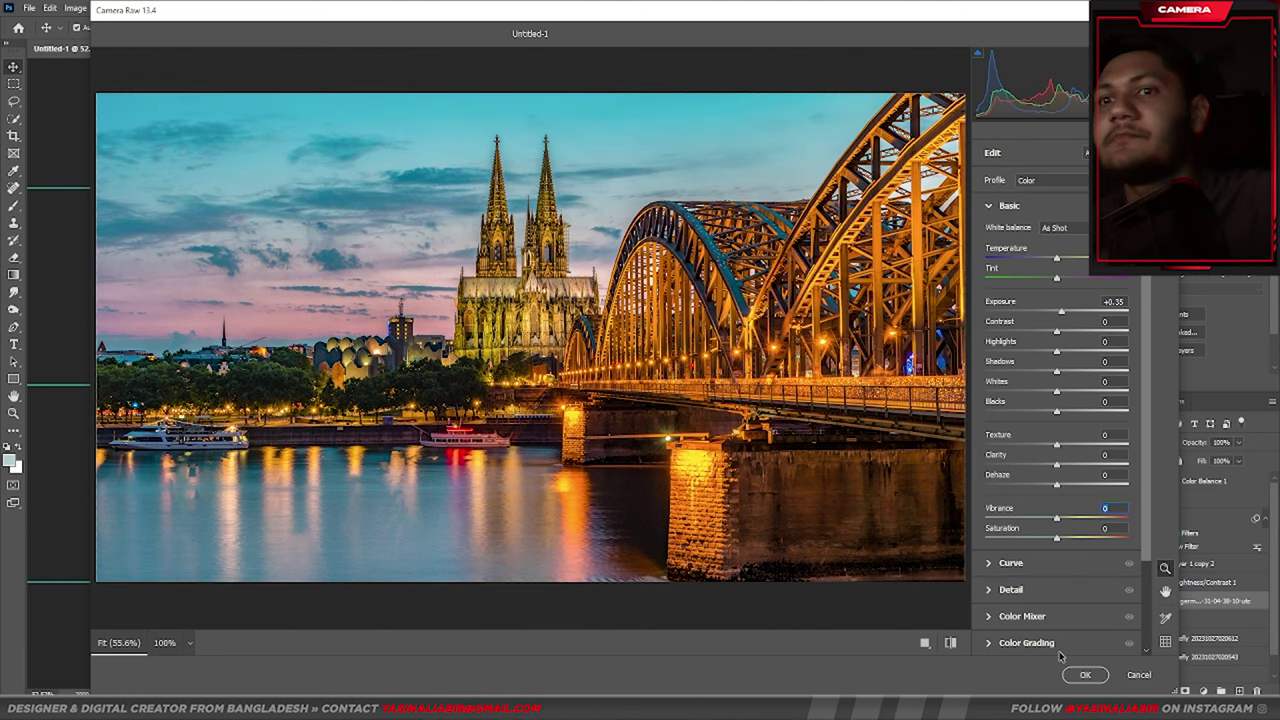
left_click(1085, 674)
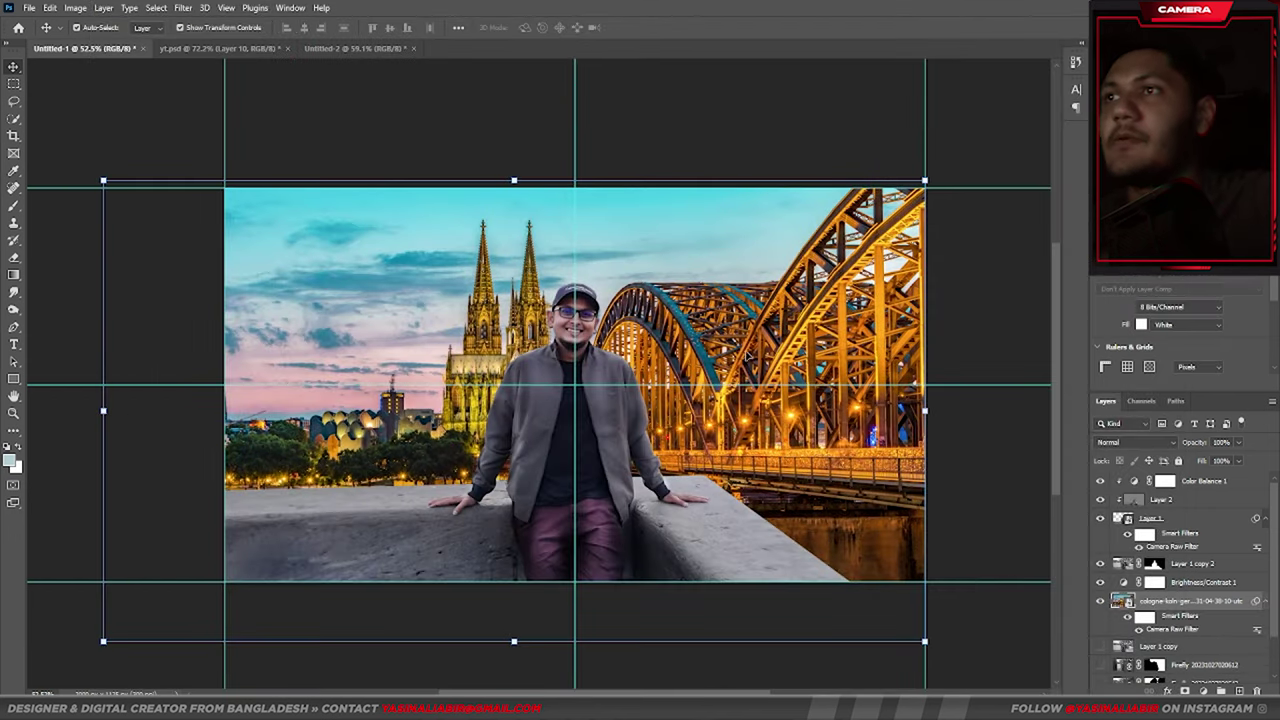
Clip Layer 2 to Layer 1 and scale the man's figure up to about 105%
scroll(600, 352, "up", 3)
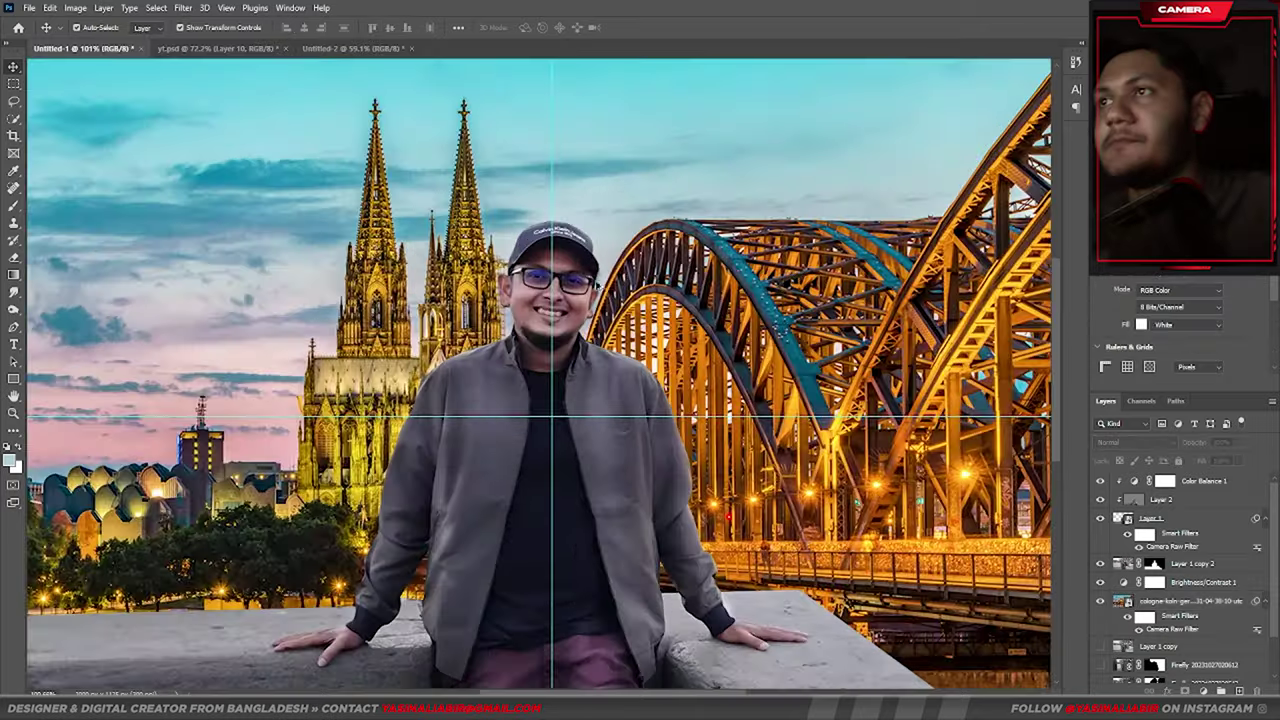
scroll(590, 272, "down", 2)
scroll(595, 290, "down", 2)
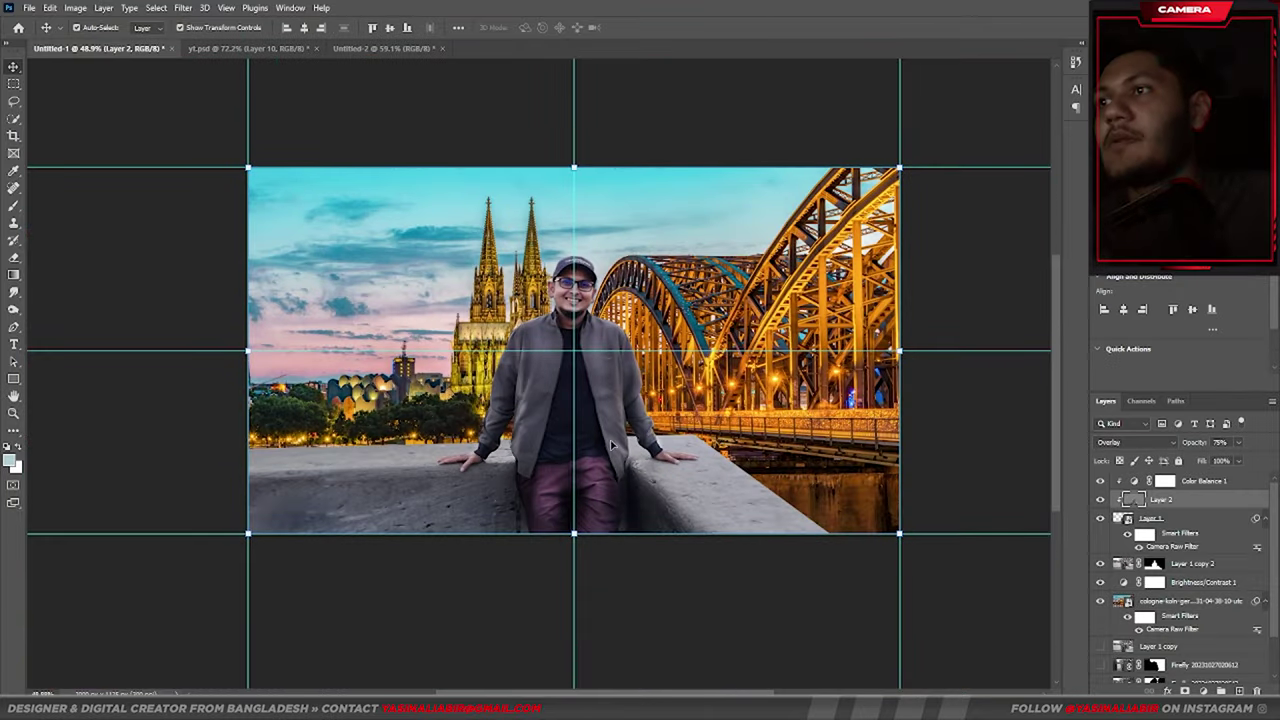
scroll(648, 505, "up", 2)
left_click(680, 532)
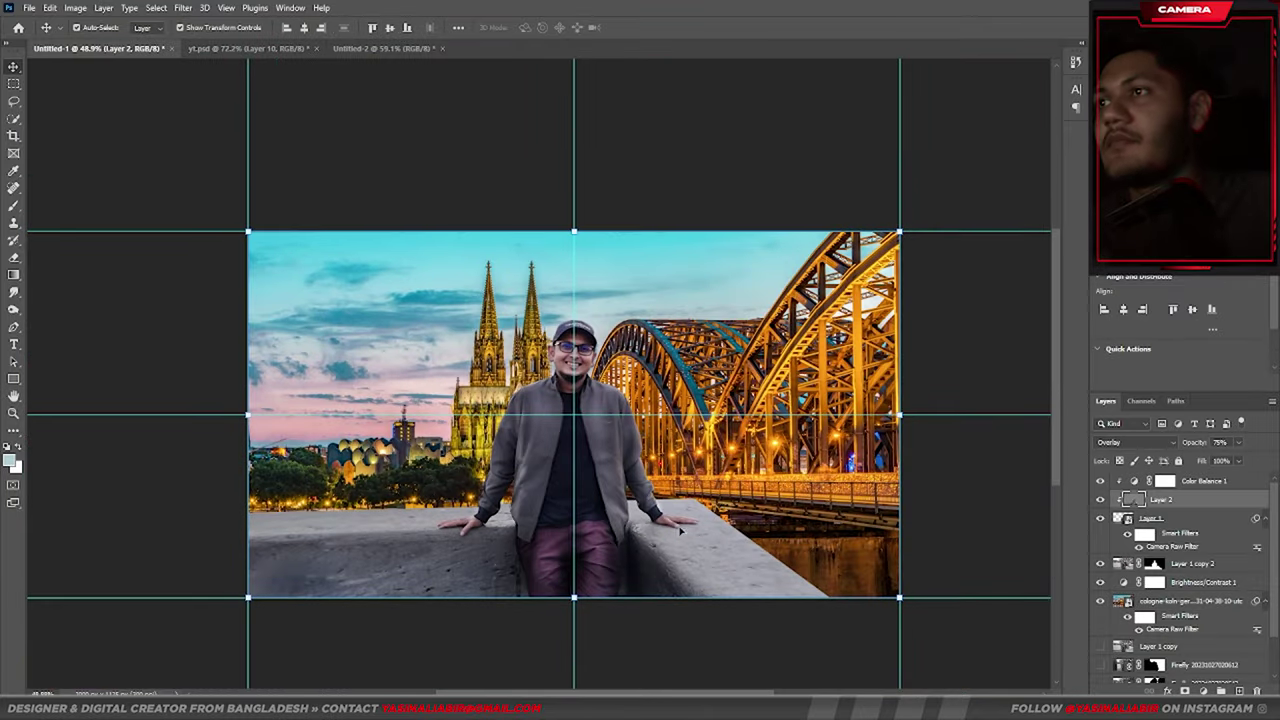
left_click(1197, 509, "alt")
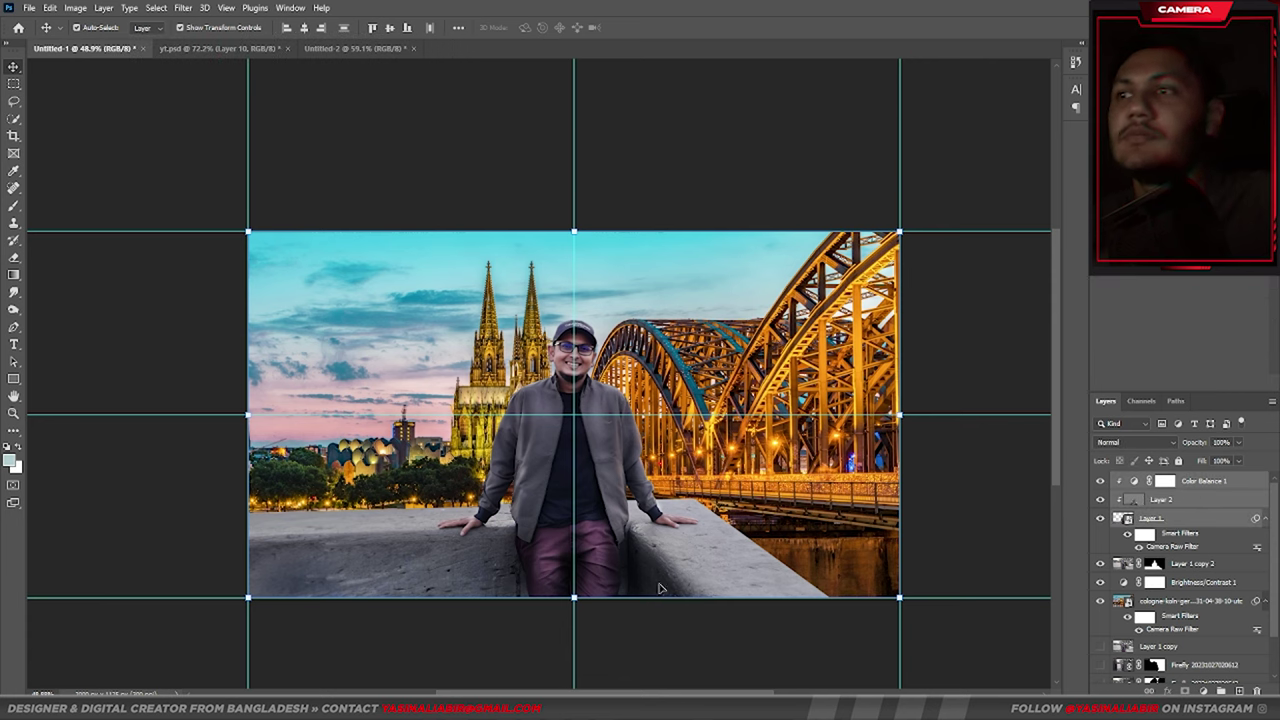
left_click_drag(573, 600, 560, 617)
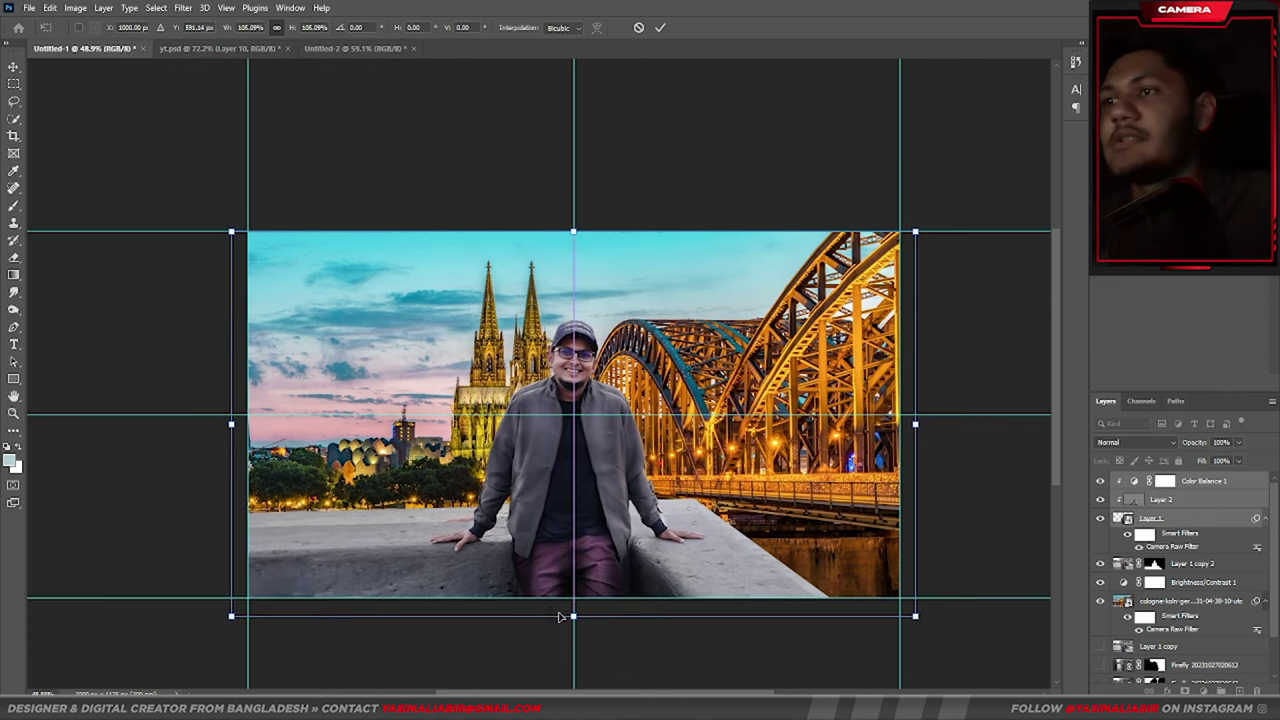
left_click(660, 27)
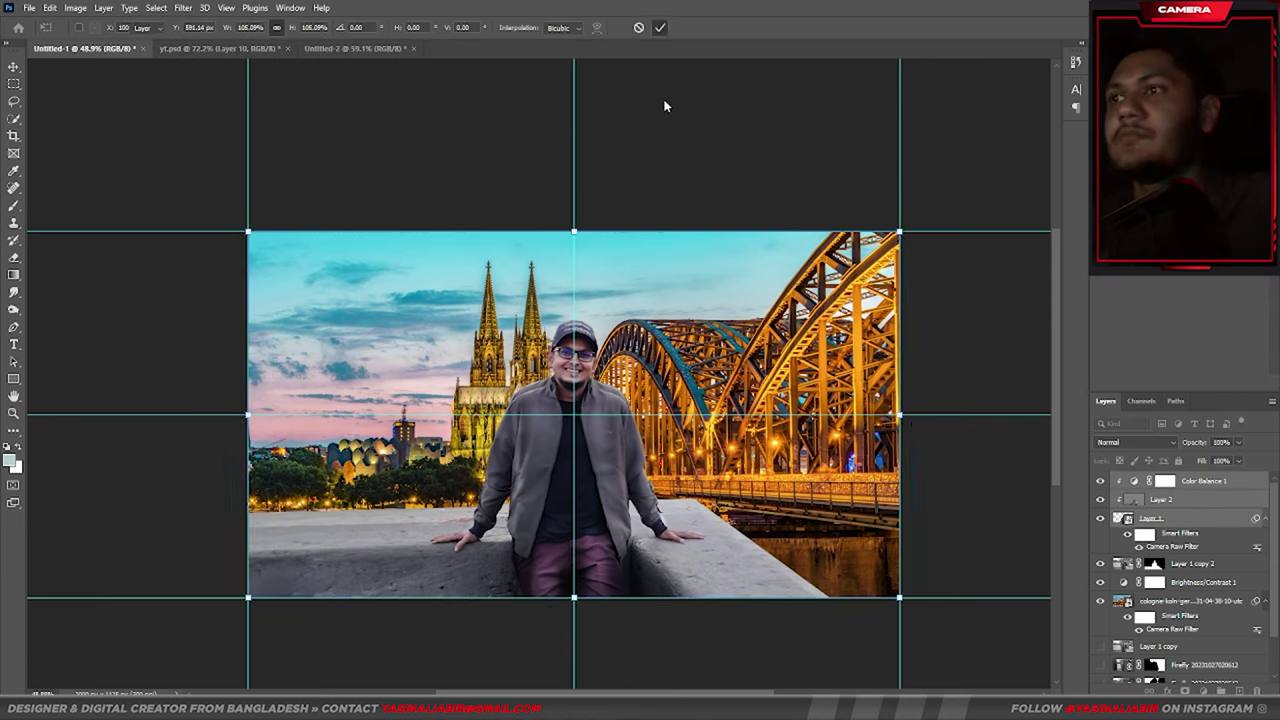
Hide Layer 1 copy 2 and select the Cologne background layer
left_click(1192, 564)
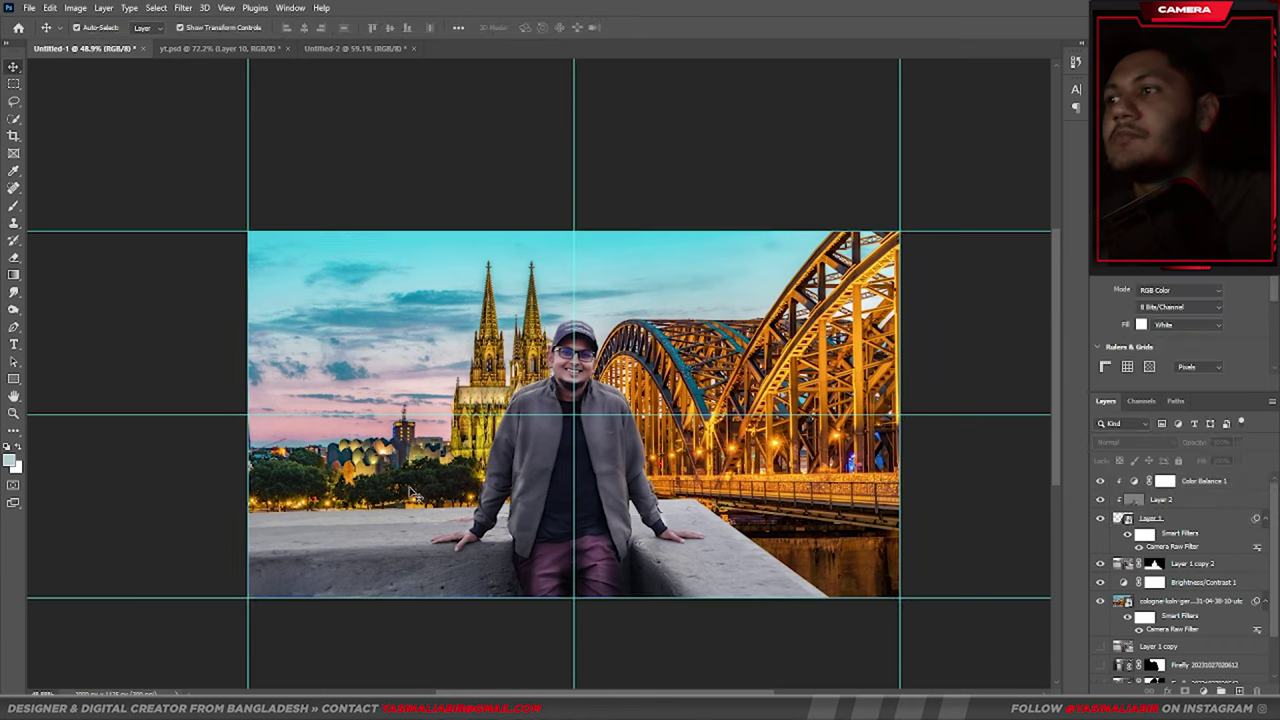
left_click(1100, 564)
scroll(612, 455, "up", 1)
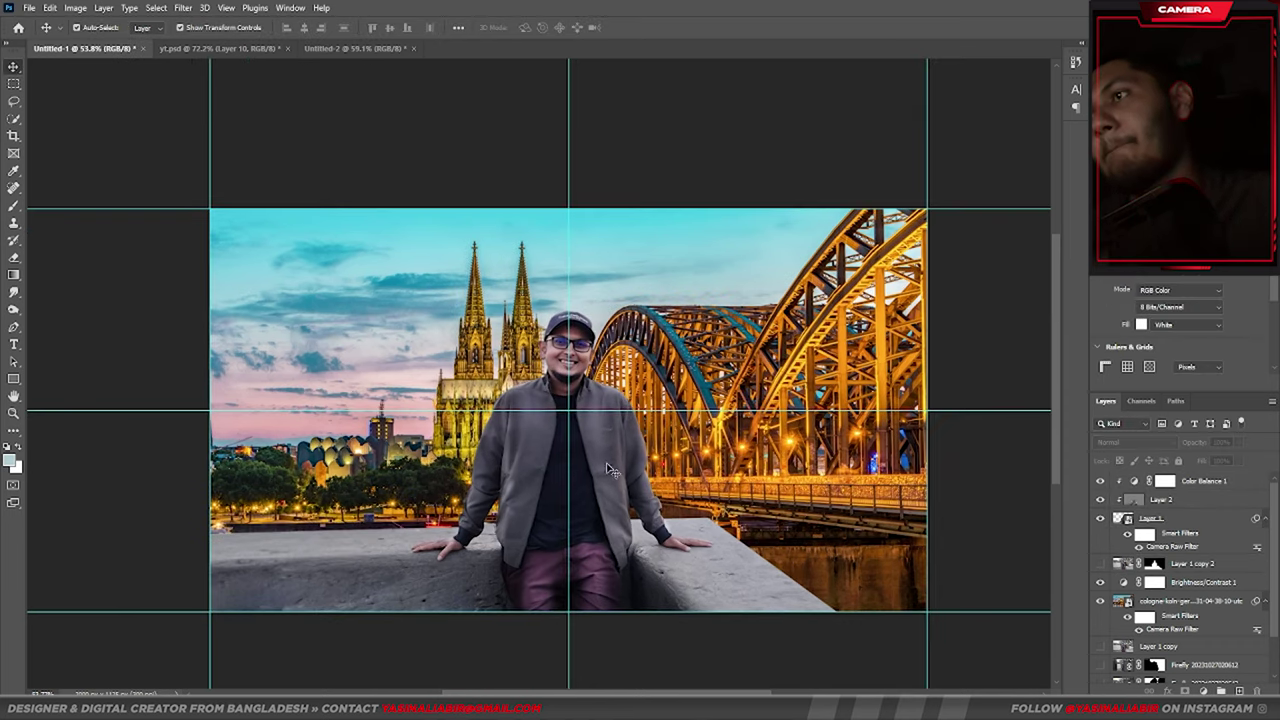
left_click(910, 452)
scroll(686, 430, "down", 1)
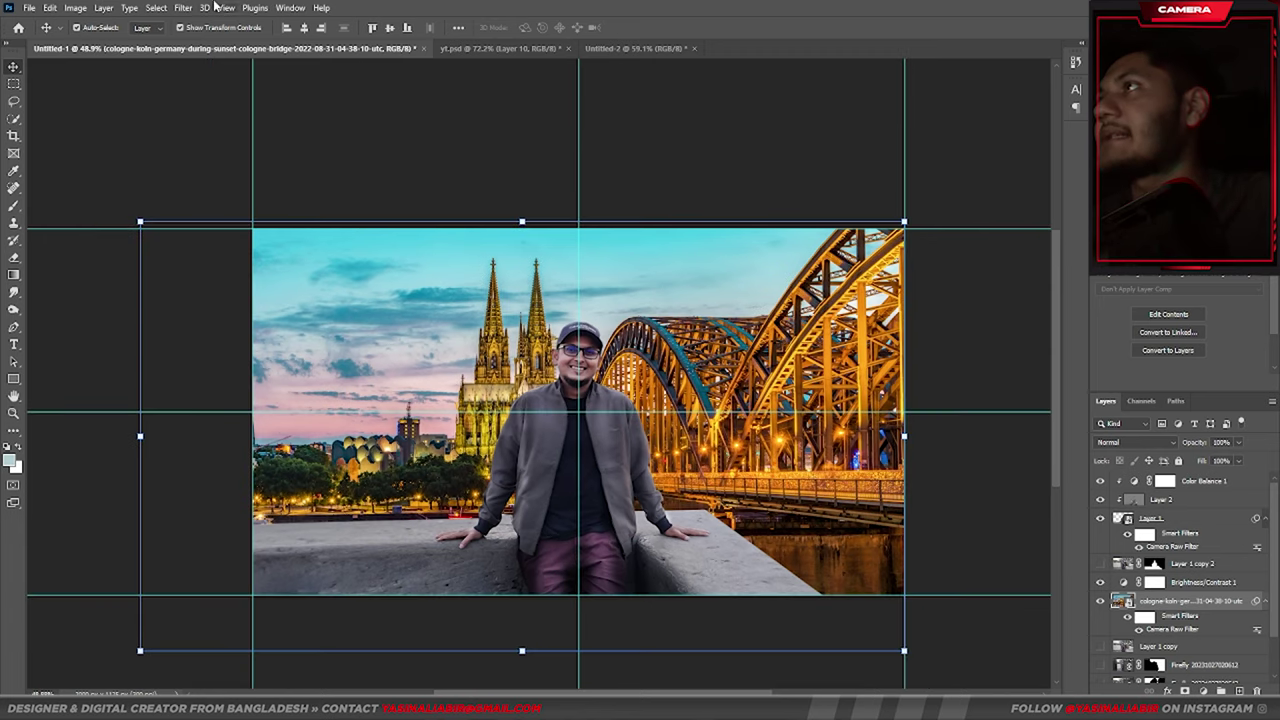
Apply a Gaussian Blur of about 1.3 pixels to the Cologne background smart object
left_click(183, 7)
mouse_move(256, 178)
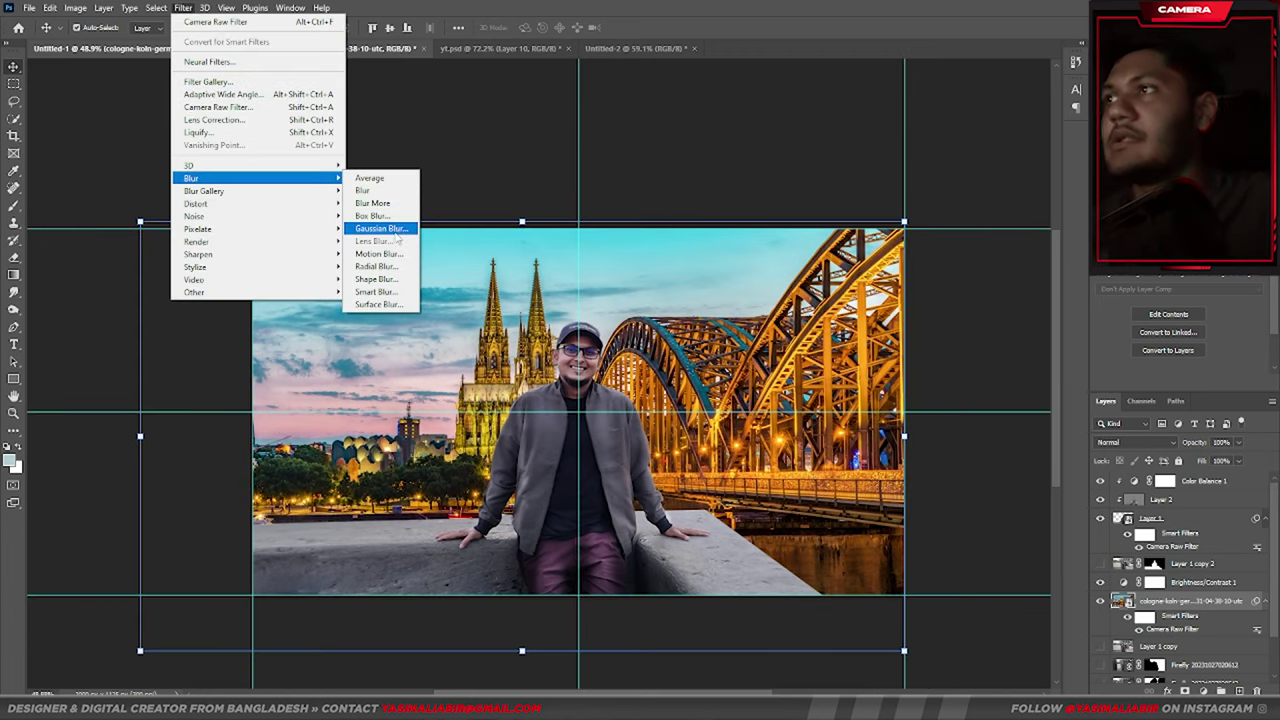
left_click(395, 231)
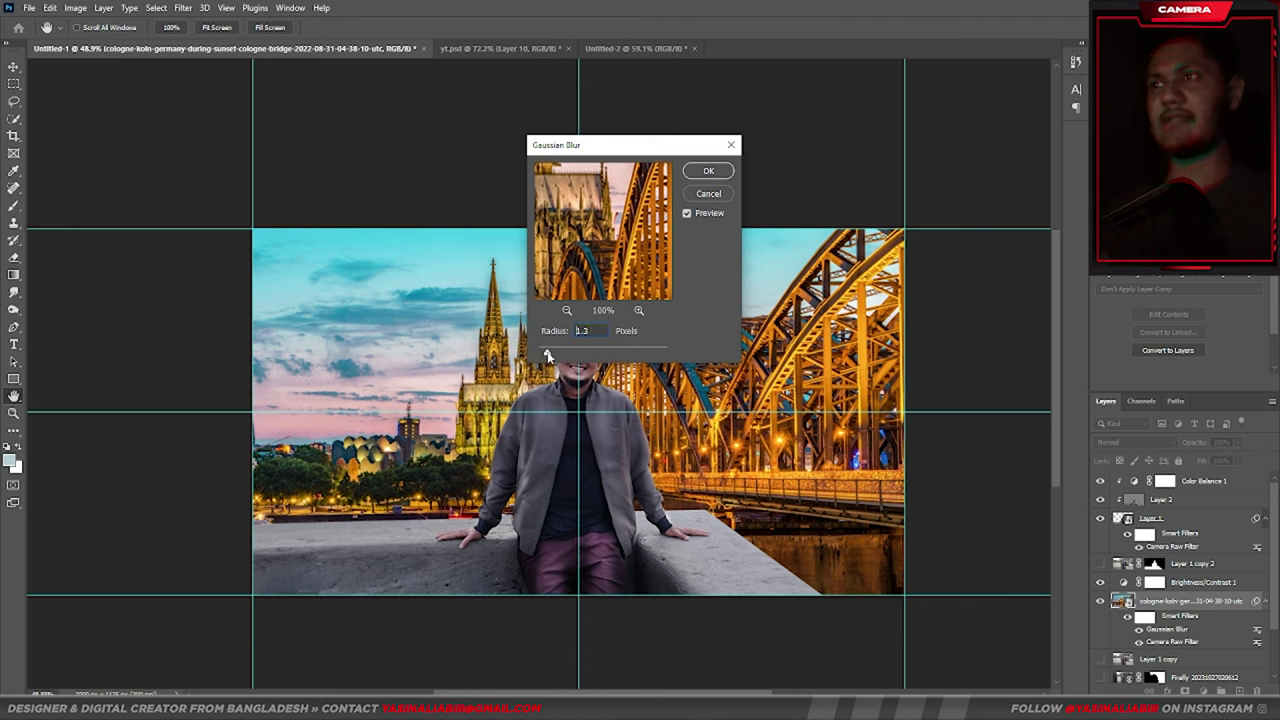
left_click_drag(581, 145, 866, 200)
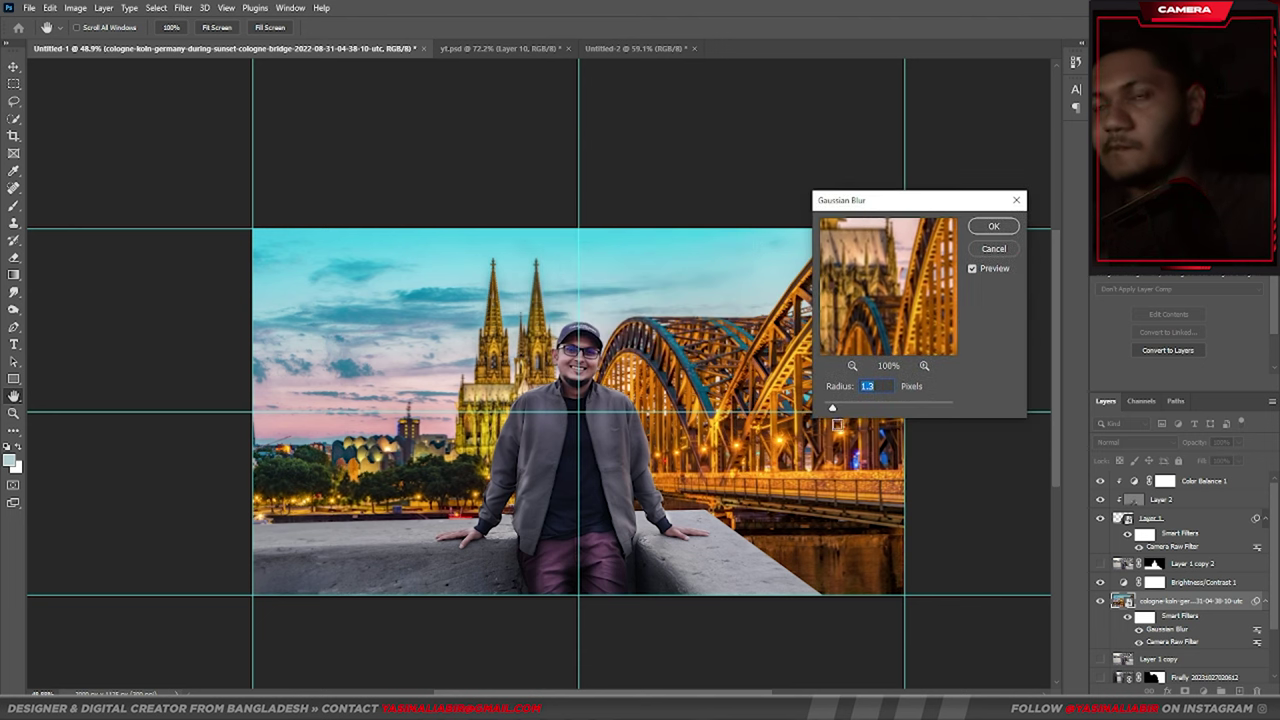
mouse_move(834, 407)
left_mouse_down()
mouse_move(857, 409)
mouse_move(822, 411)
mouse_move(833, 411)
left_mouse_up()
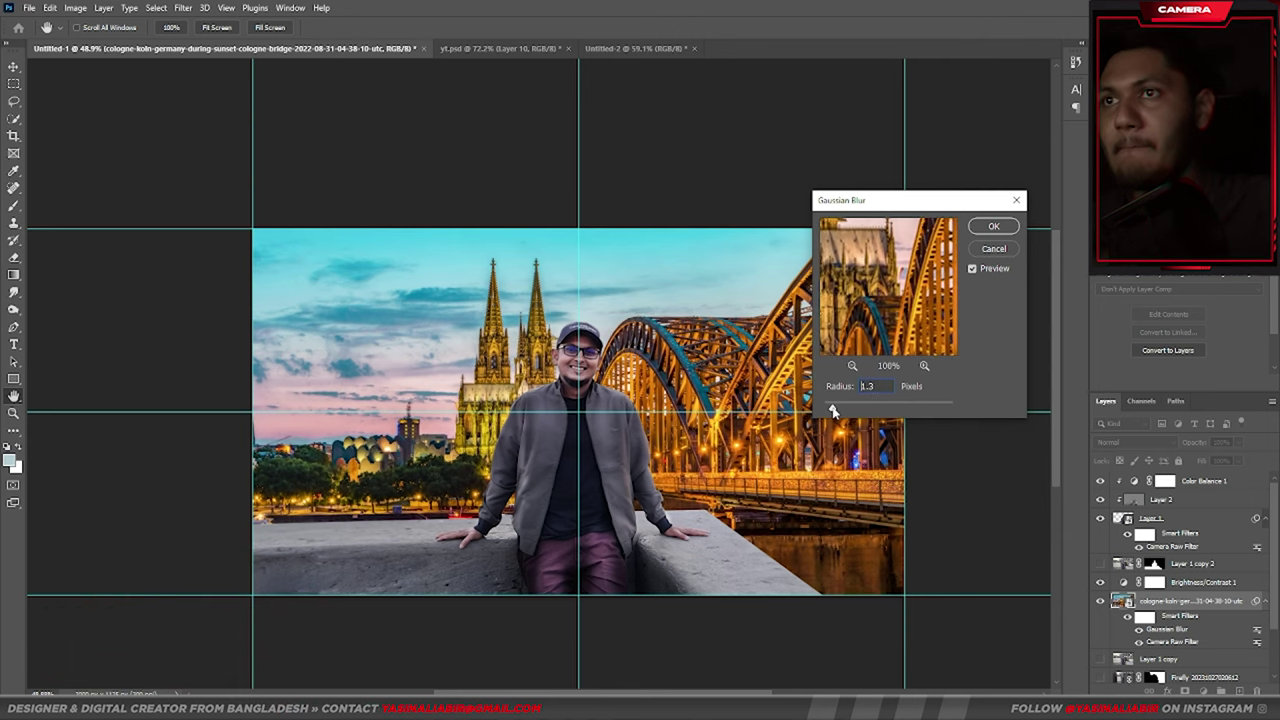
left_click(993, 228)
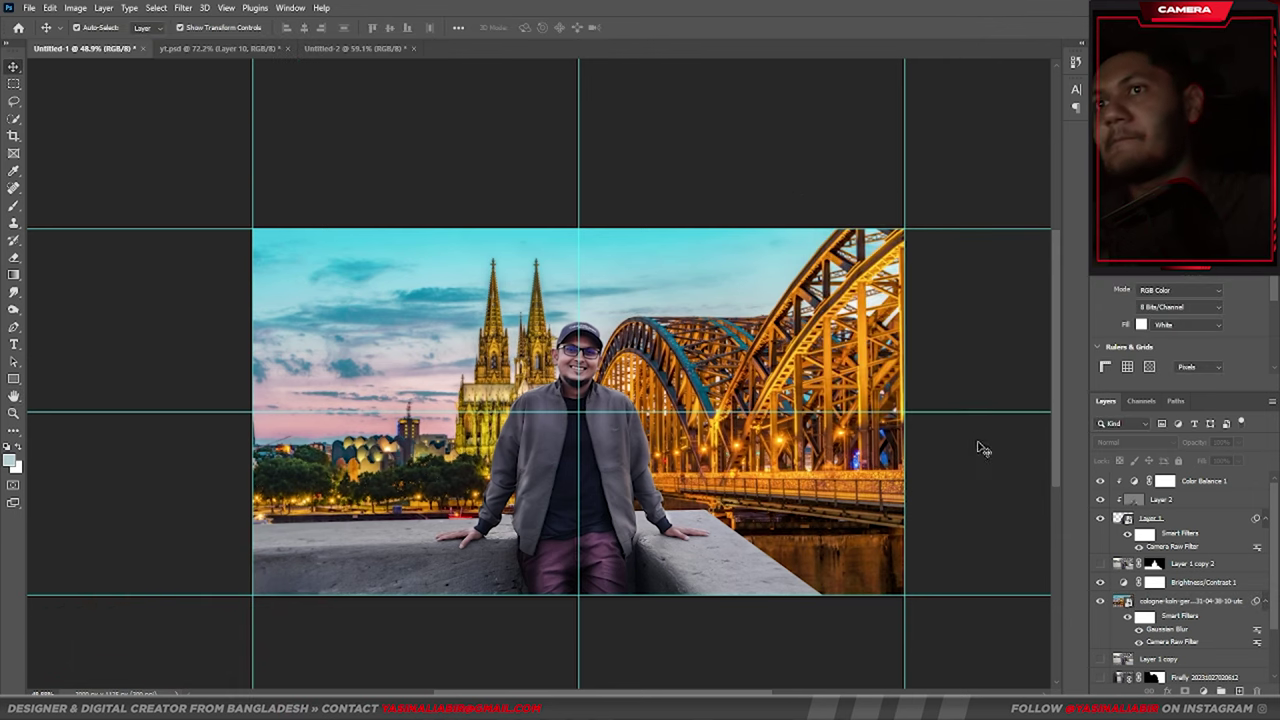
scroll(653, 371, "up", 1)
scroll(653, 371, "up", 2)
scroll(653, 371, "down", 1)
scroll(653, 371, "down", 1)
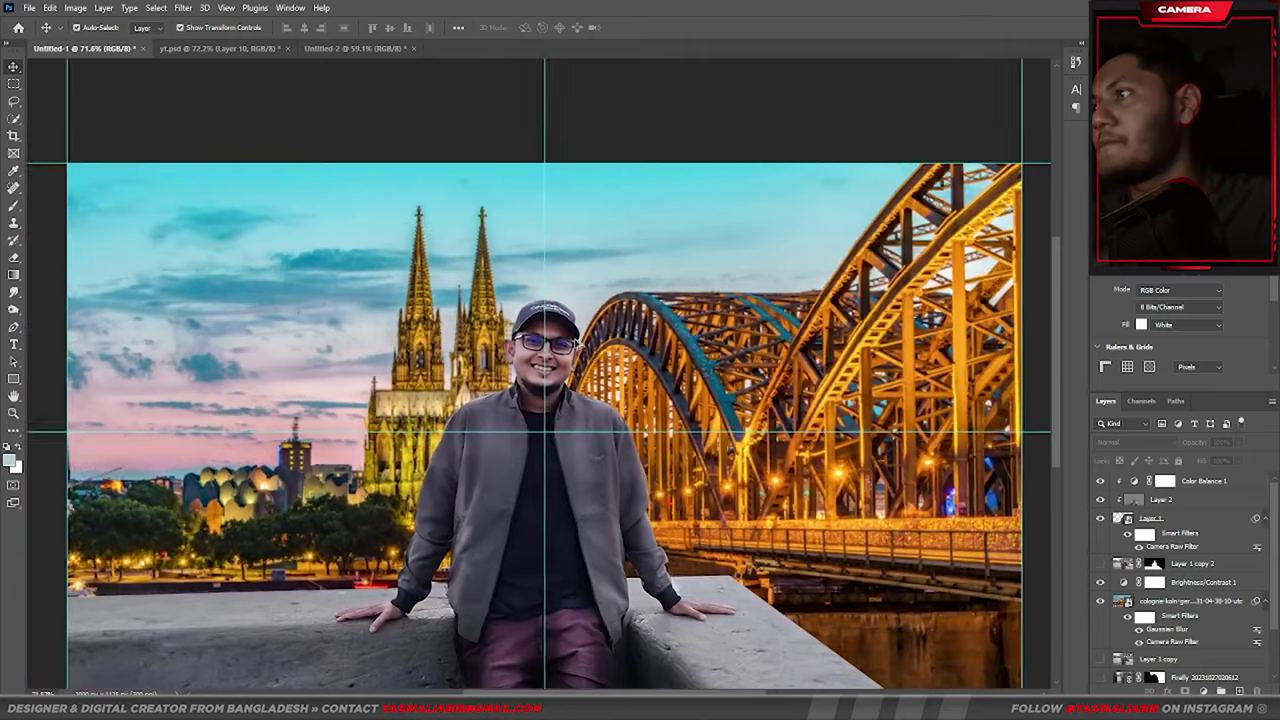
scroll(573, 348, "down", 2)
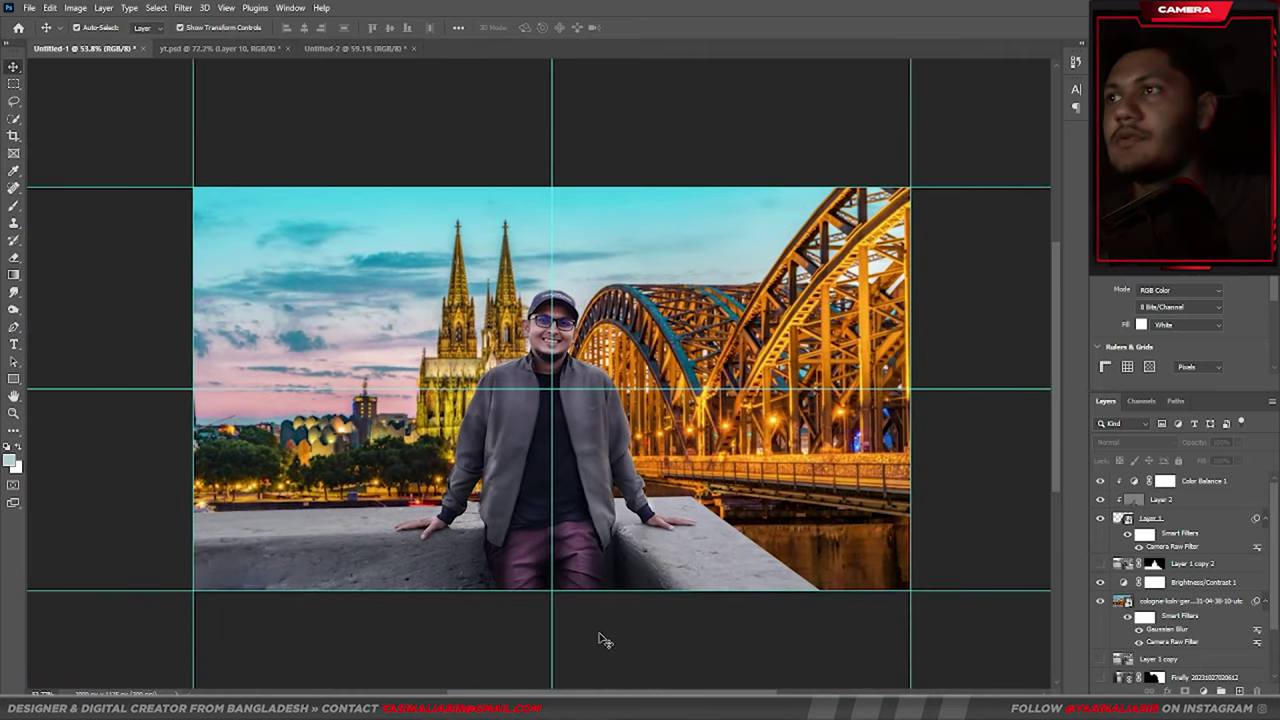
scroll(569, 355, "up", 5)
scroll(553, 310, "down", 3)
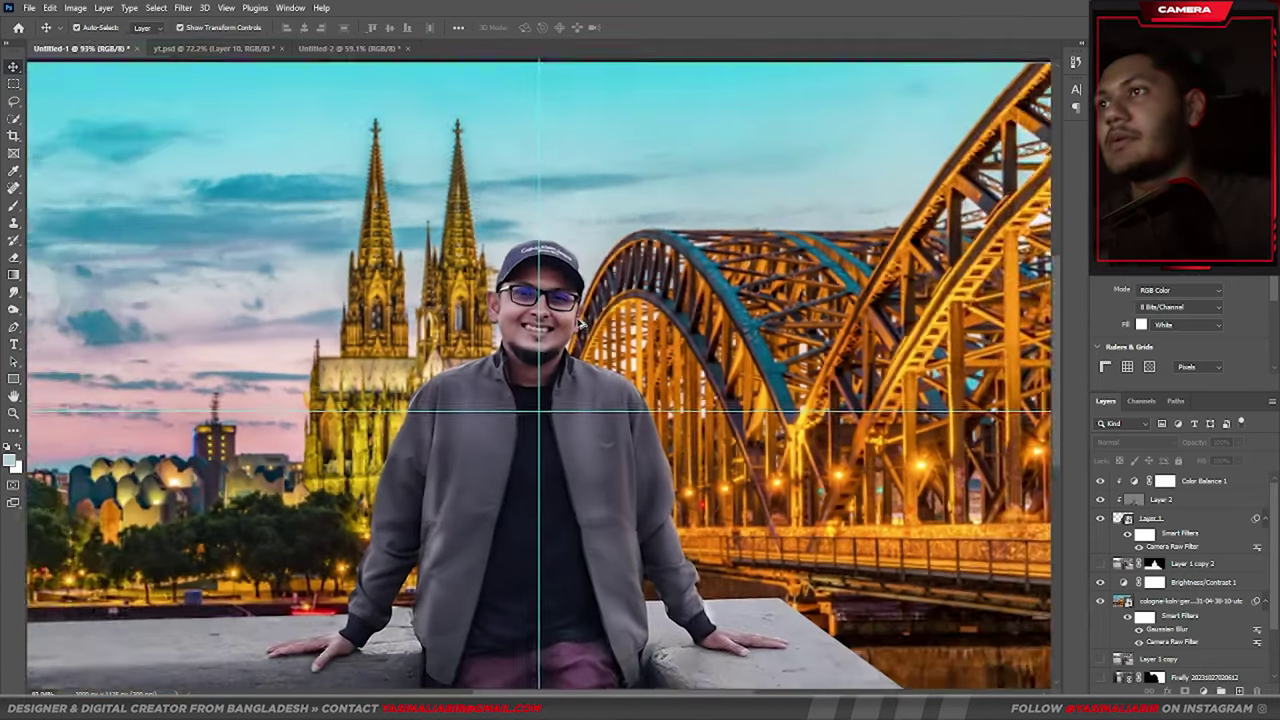
scroll(553, 310, "down", 2)
Give Layer 1 a white Color Dodge Inner Shadow with lowered opacity as a rim light
left_click(1198, 522)
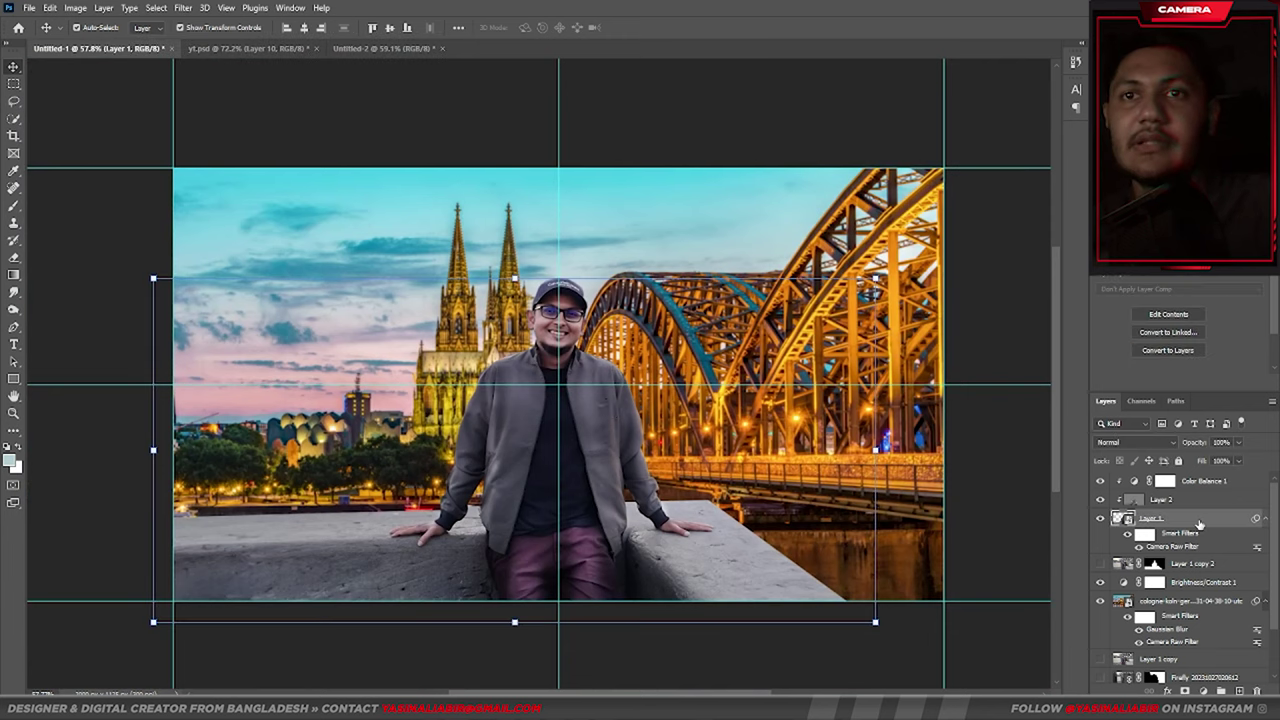
double_click(1178, 502)
left_click(795, 436)
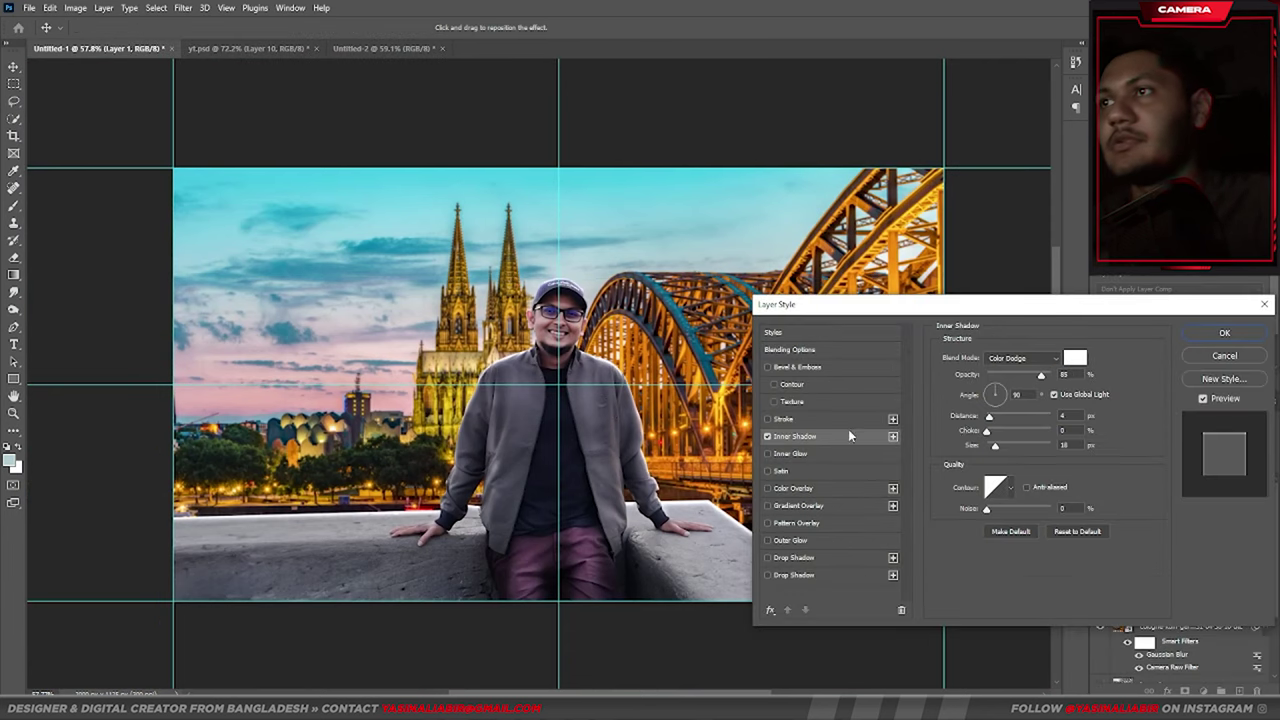
mouse_move(1041, 376)
left_mouse_down()
mouse_move(1027, 376)
mouse_move(1025, 405)
mouse_move(987, 451)
left_mouse_up()
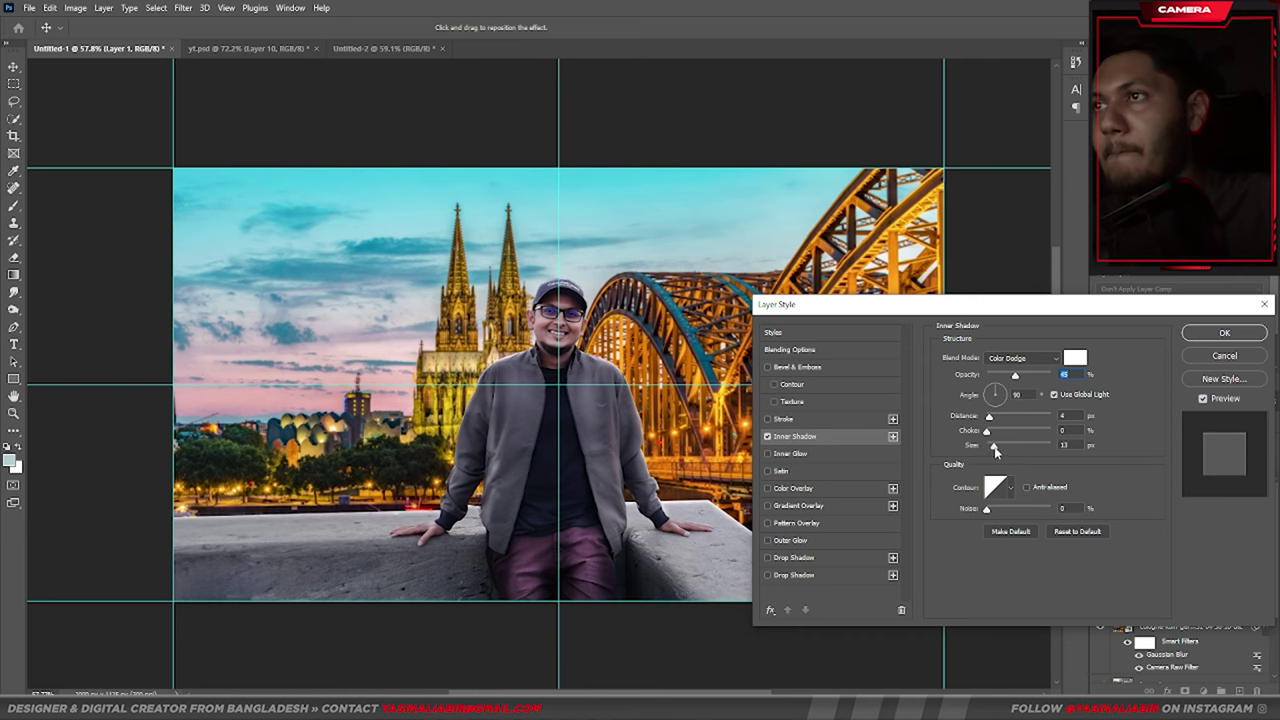
left_click(1192, 340)
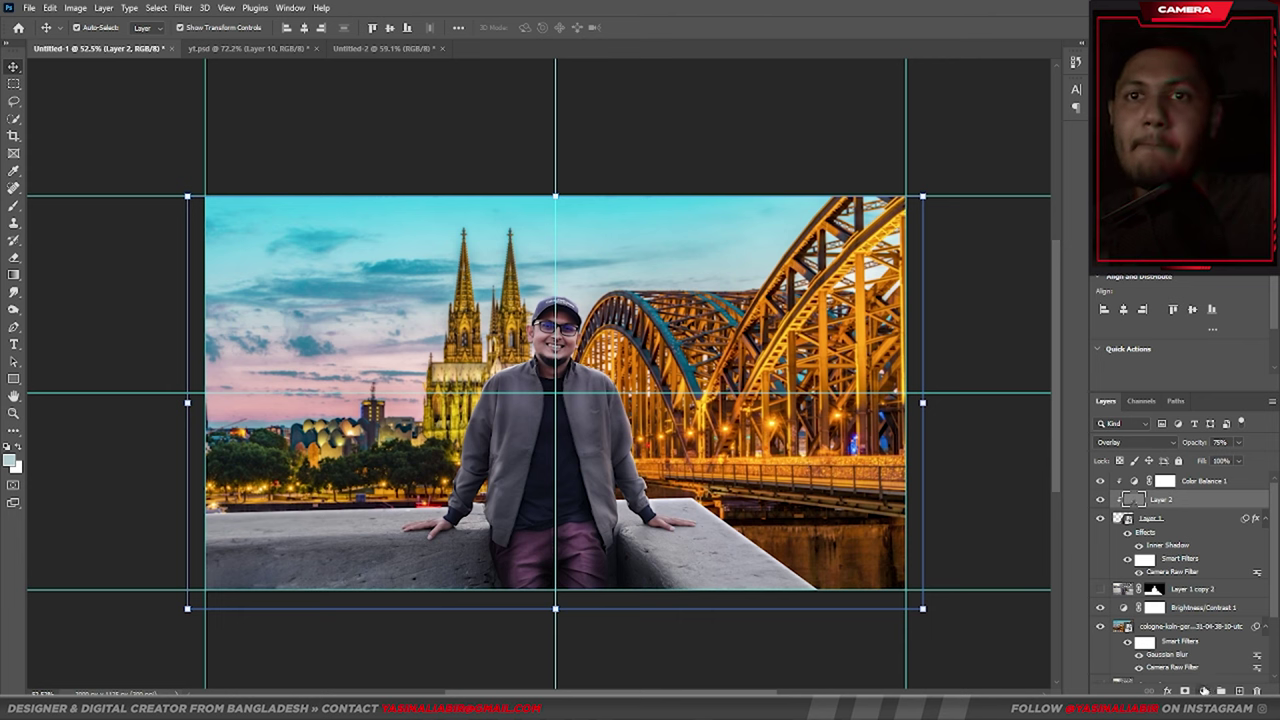
left_click(1204, 691)
Create a Brightness/Contrast adjustment layer and reselect Layer 2 beneath it
left_click(1192, 505)
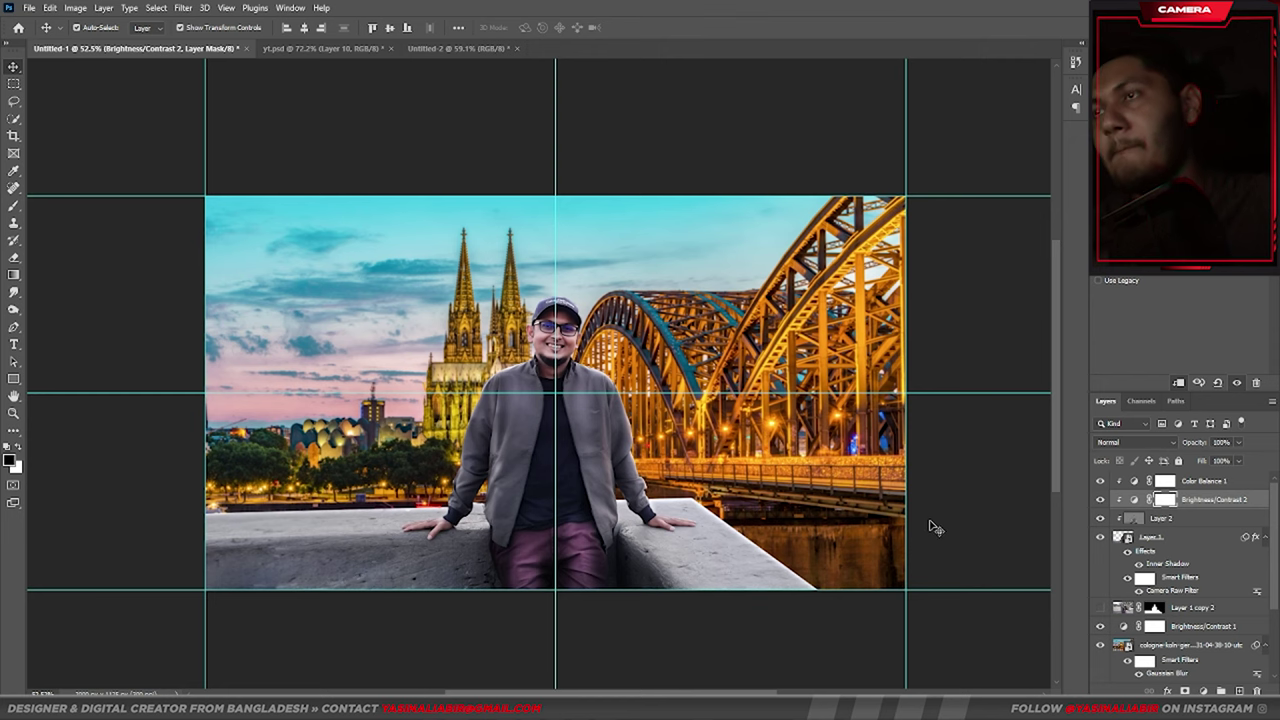
key("alt+bracketleft")
scroll(930, 527, "up", 1)
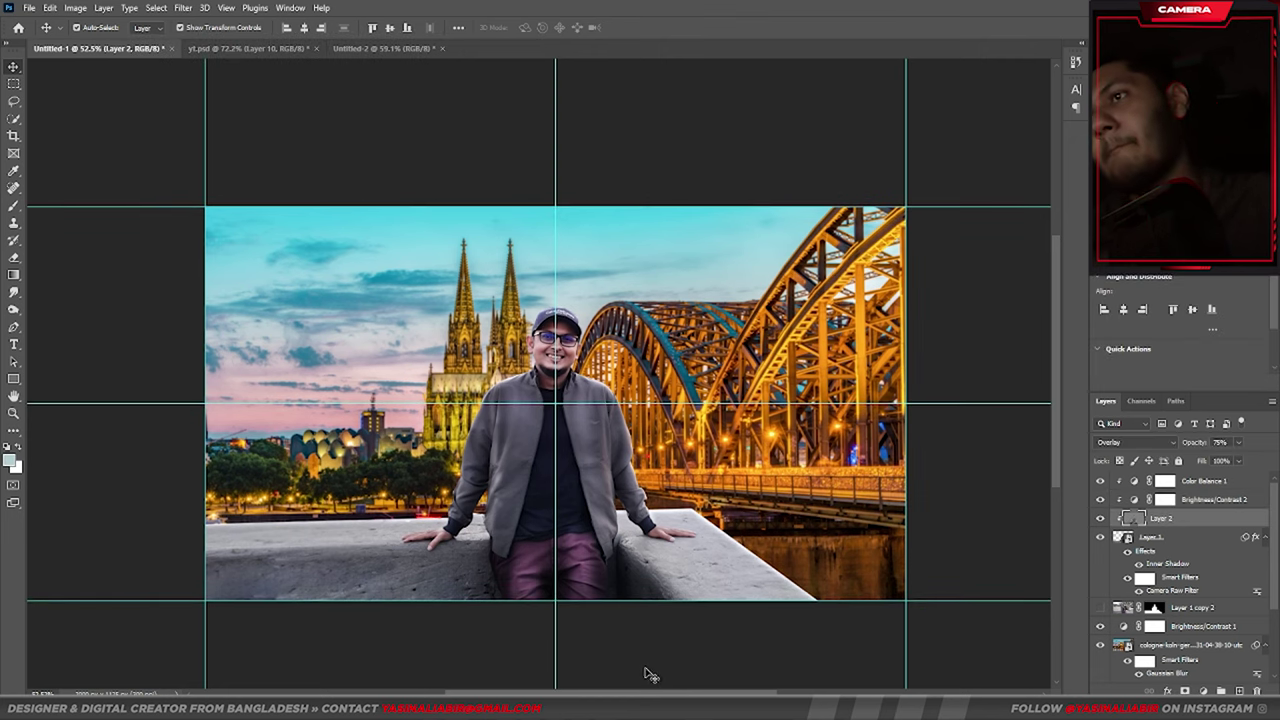
left_click(648, 675)
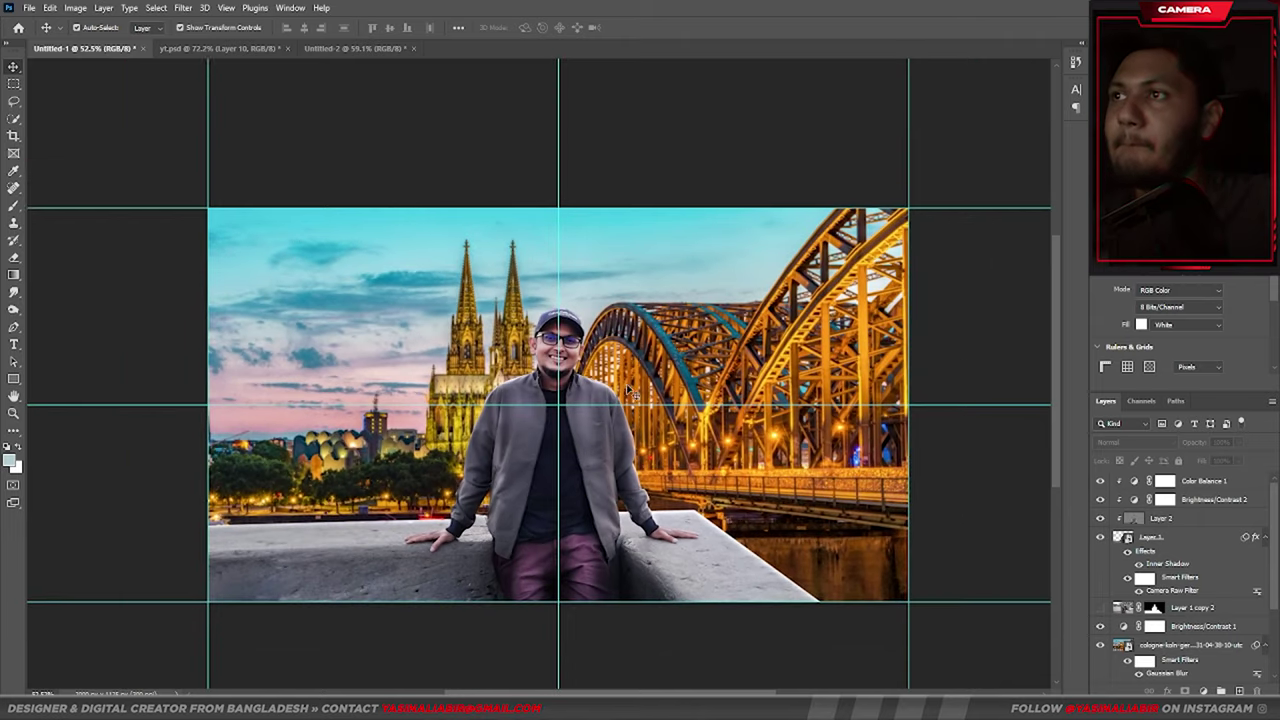
left_click(645, 365)
scroll(600, 390, "up", 2)
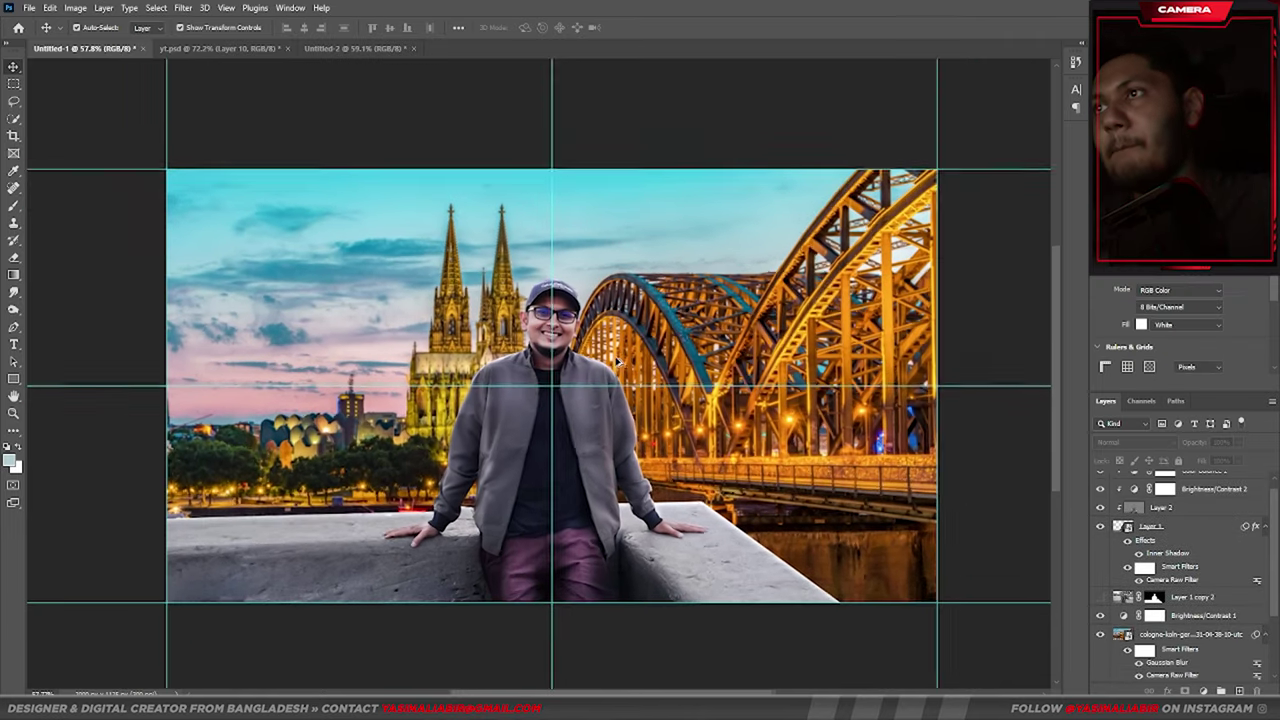
left_click(585, 378)
scroll(585, 378, "down", 1)
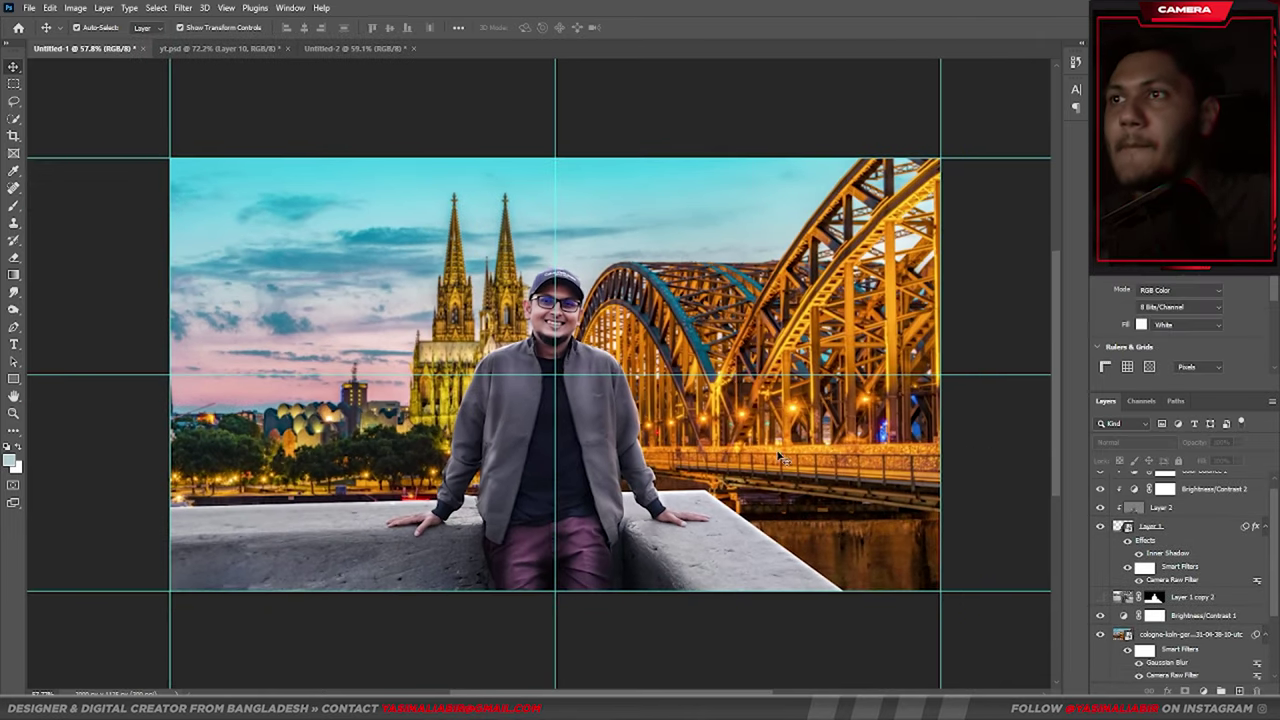
scroll(700, 440, "up", 1)
scroll(650, 440, "down", 1)
scroll(741, 383, "up", 1)
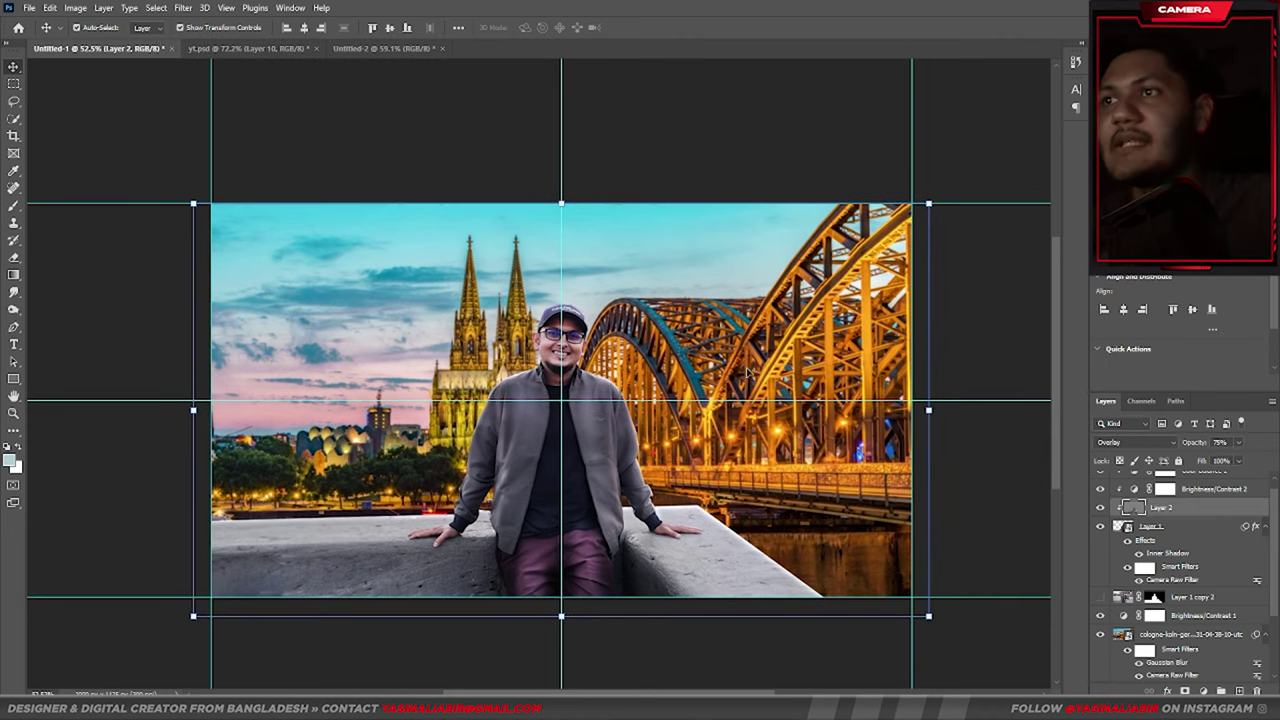
scroll(590, 395, "down", 1)
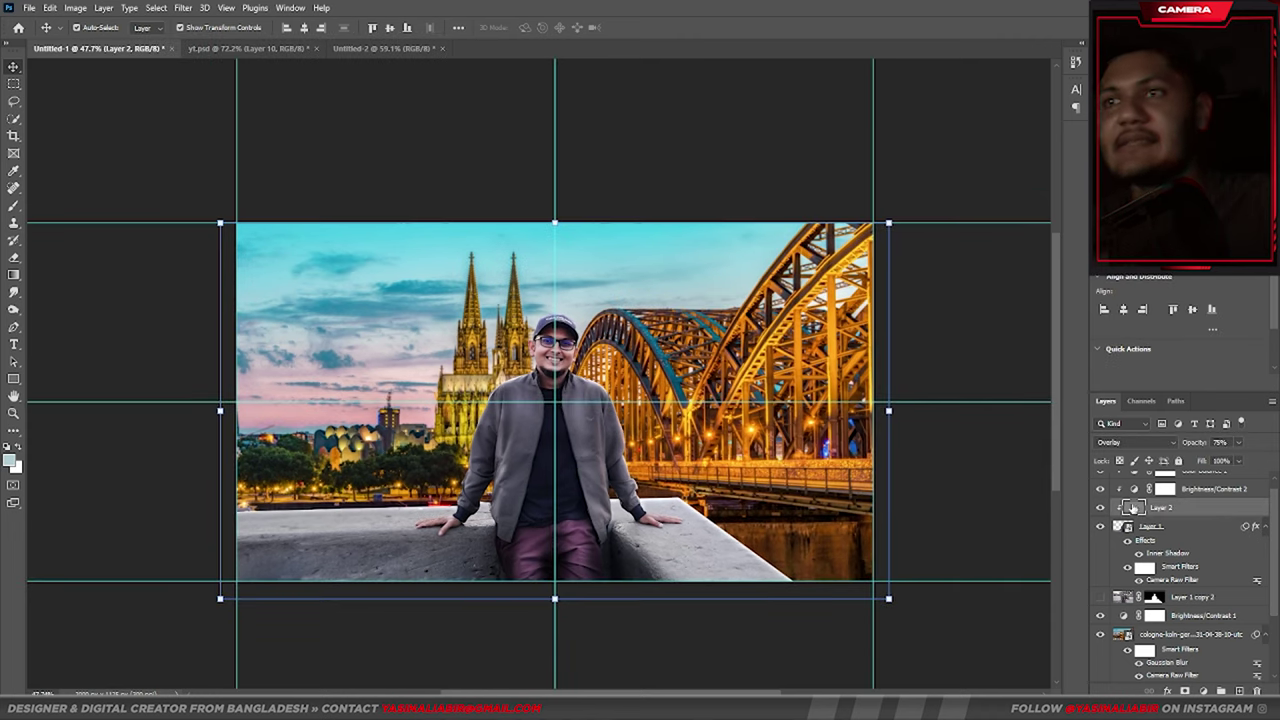
scroll(1160, 508, "up", 1)
Create a new Layer 3 above Color Balance 1 with Color Dodge blending
left_click(1200, 483)
key("ctrl+shift+alt+n")
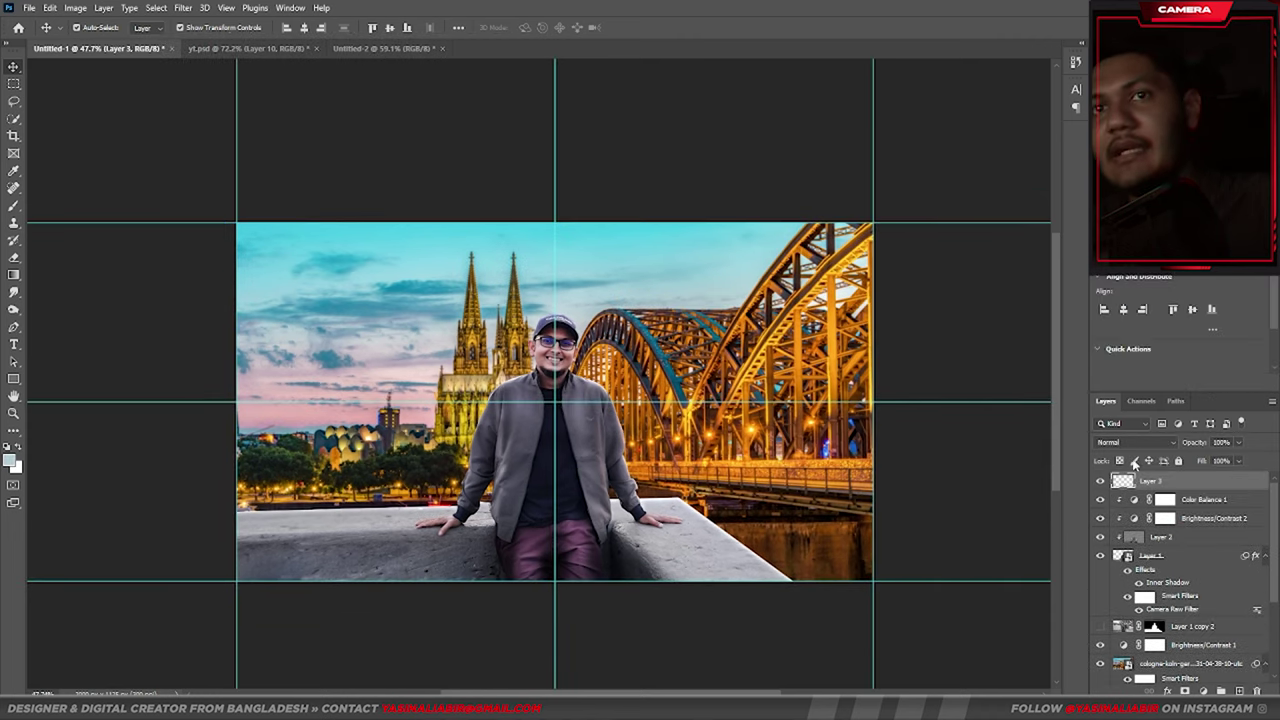
left_click(1127, 442)
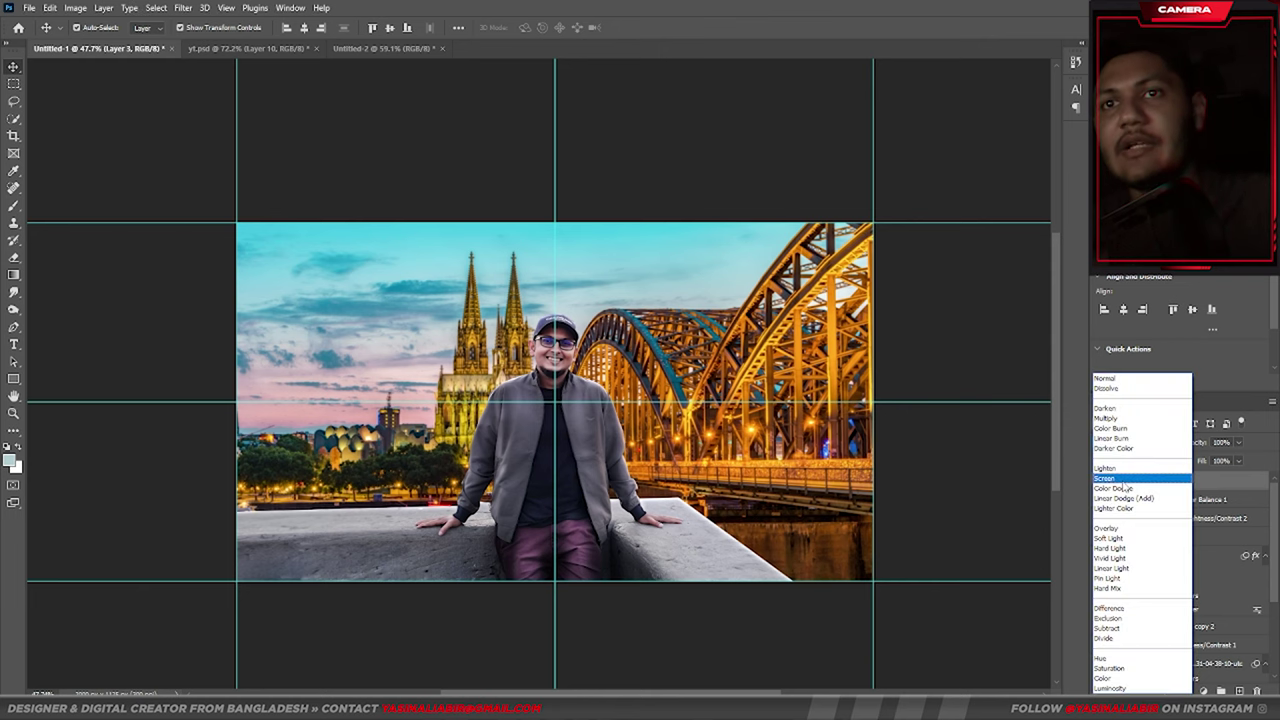
left_click(1123, 488)
Brush a soft orange glow over the bridge lights, resizing the brush to 315 px
left_click(14, 205)
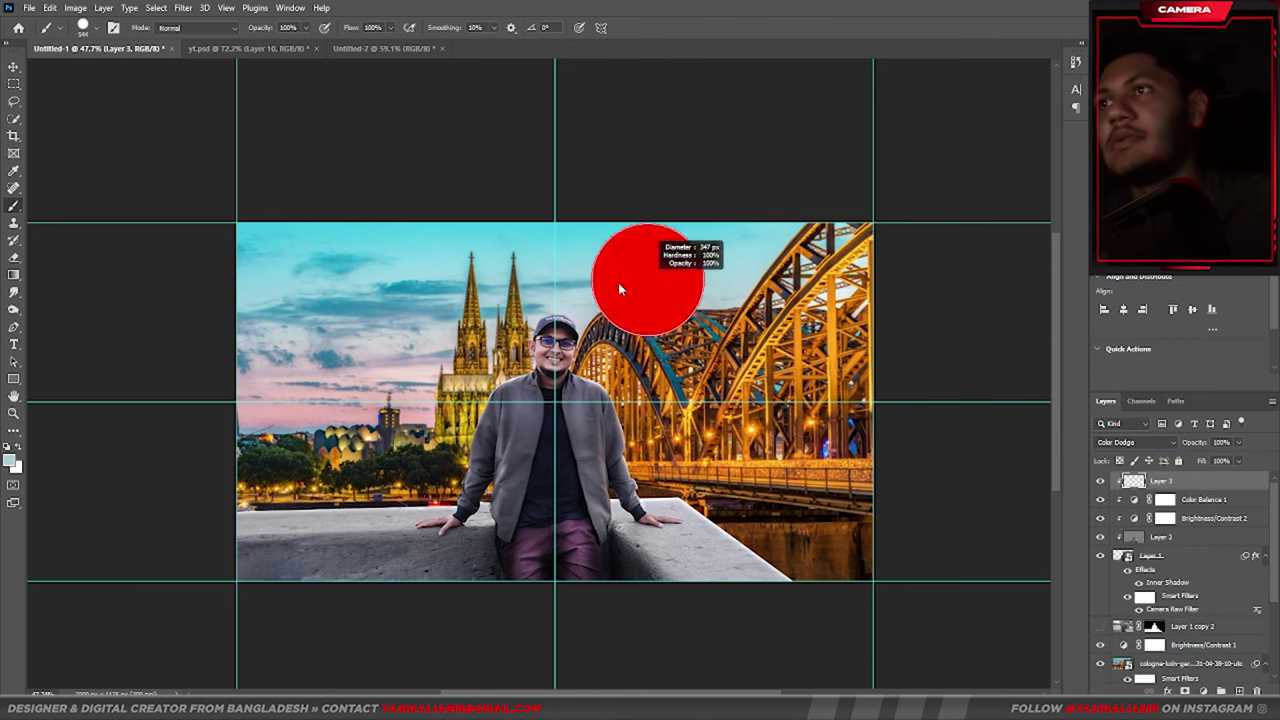
scroll(677, 358, "up", 1)
scroll(670, 396, "up", 1)
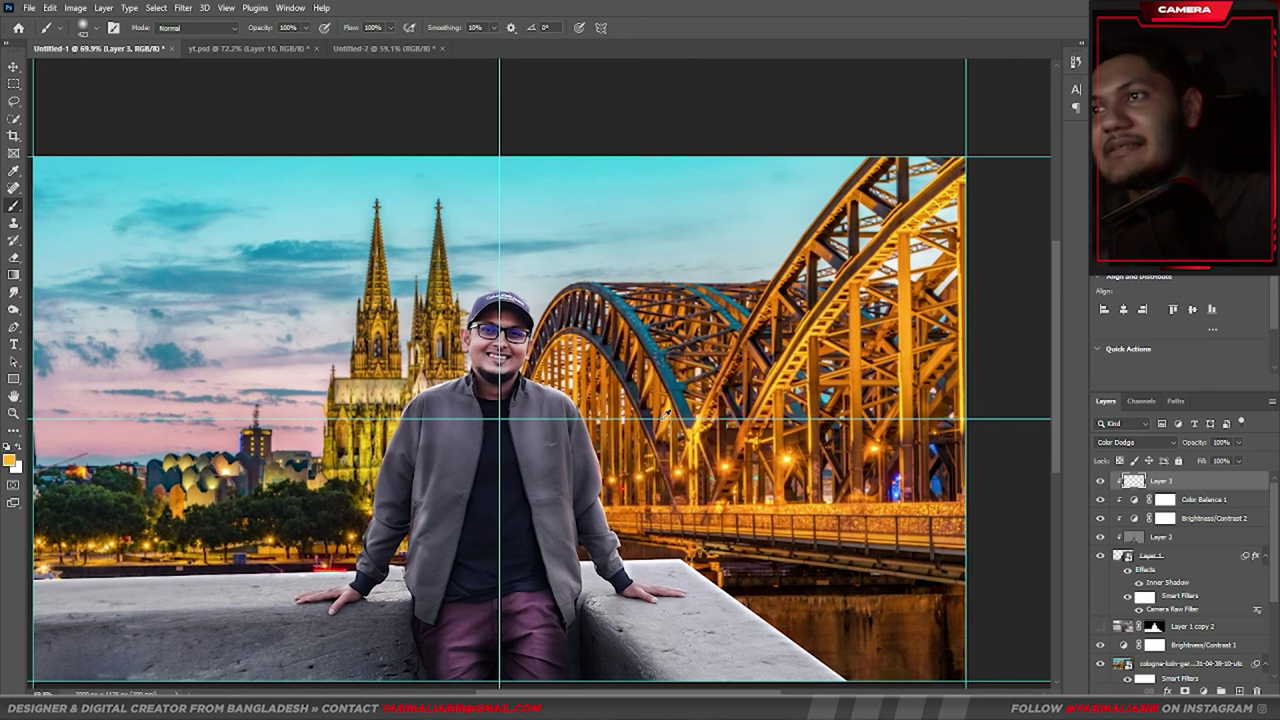
left_click_drag(665, 412, 645, 336)
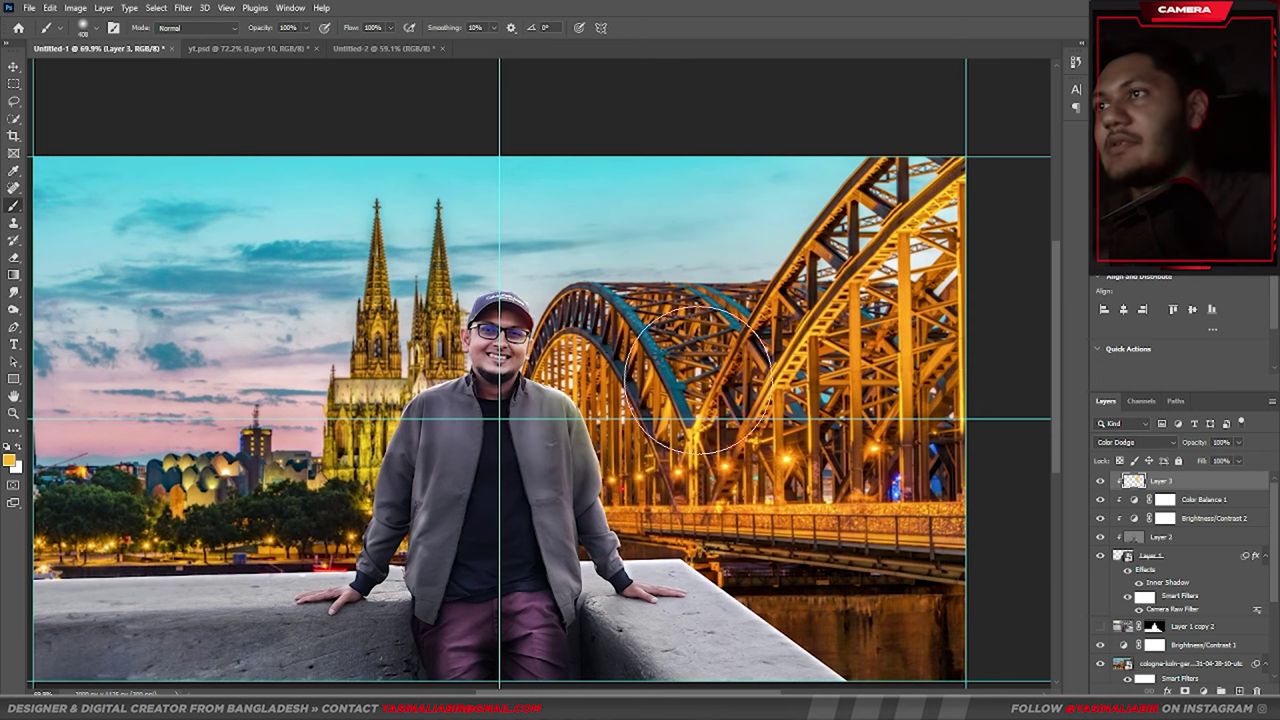
left_click_drag(697, 380, 703, 420)
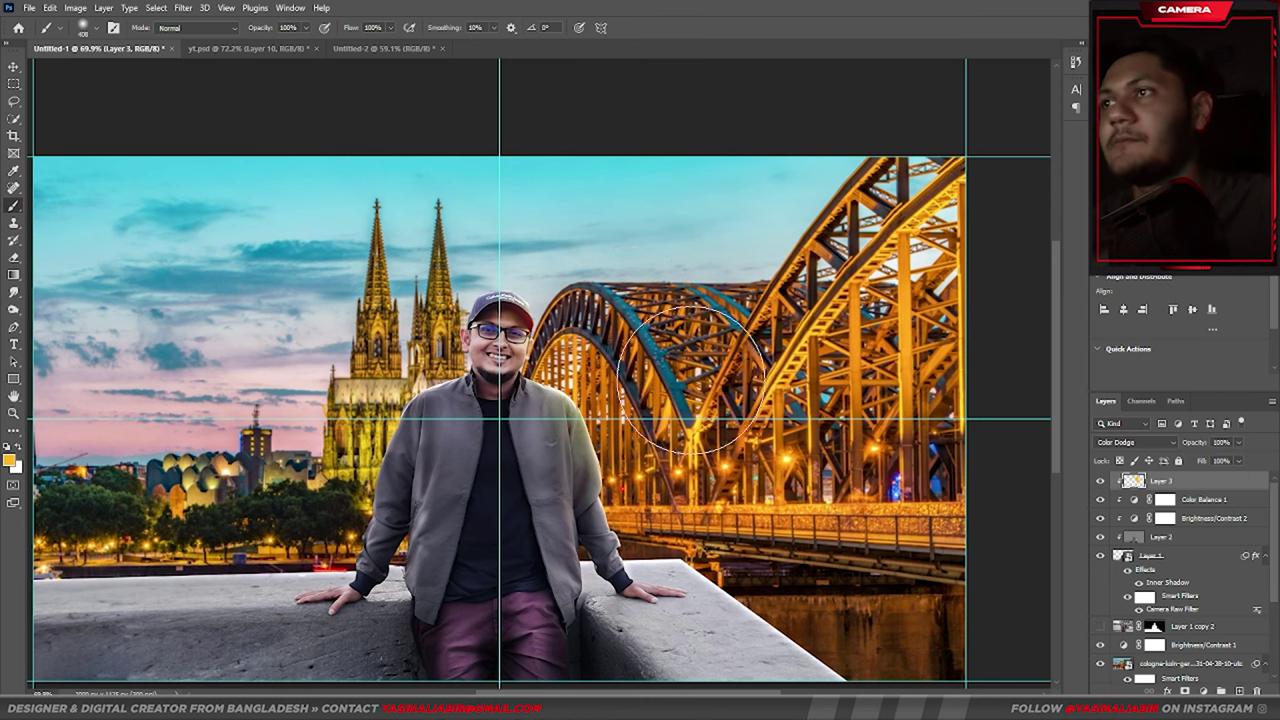
scroll(655, 405, "down", 2)
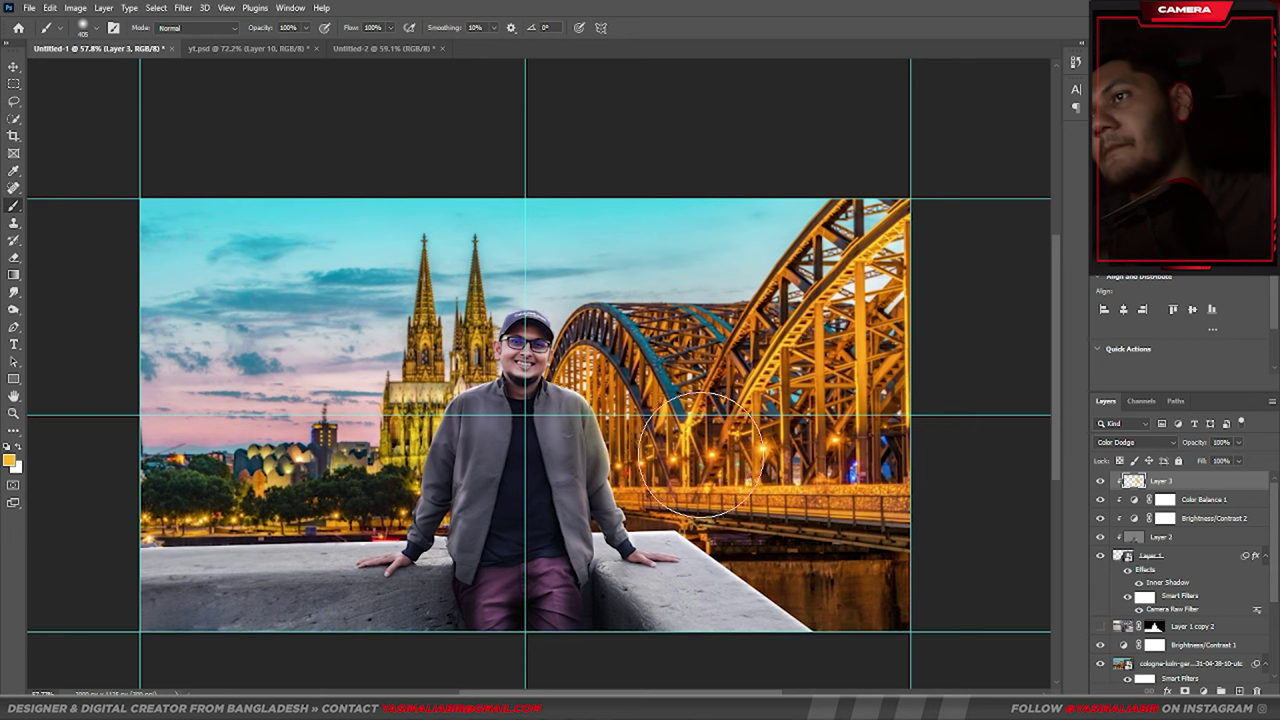
left_click_drag(697, 450, 667, 450)
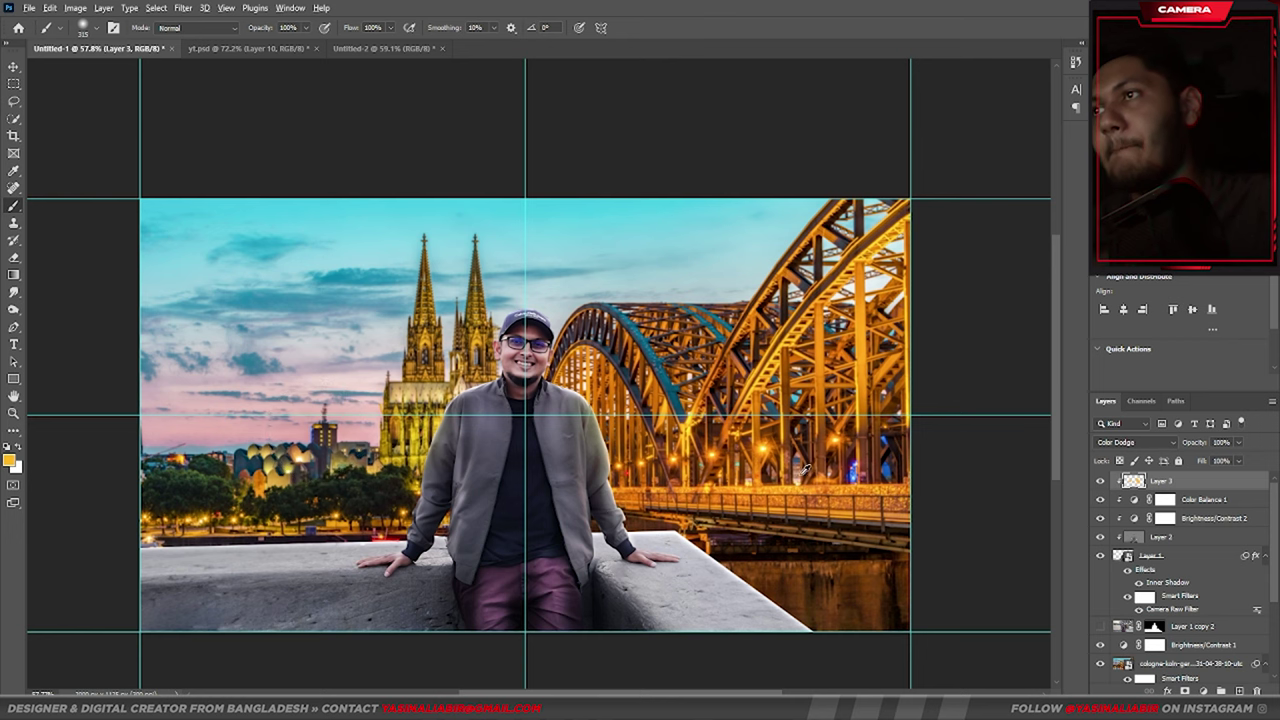
scroll(745, 448, "down", 1)
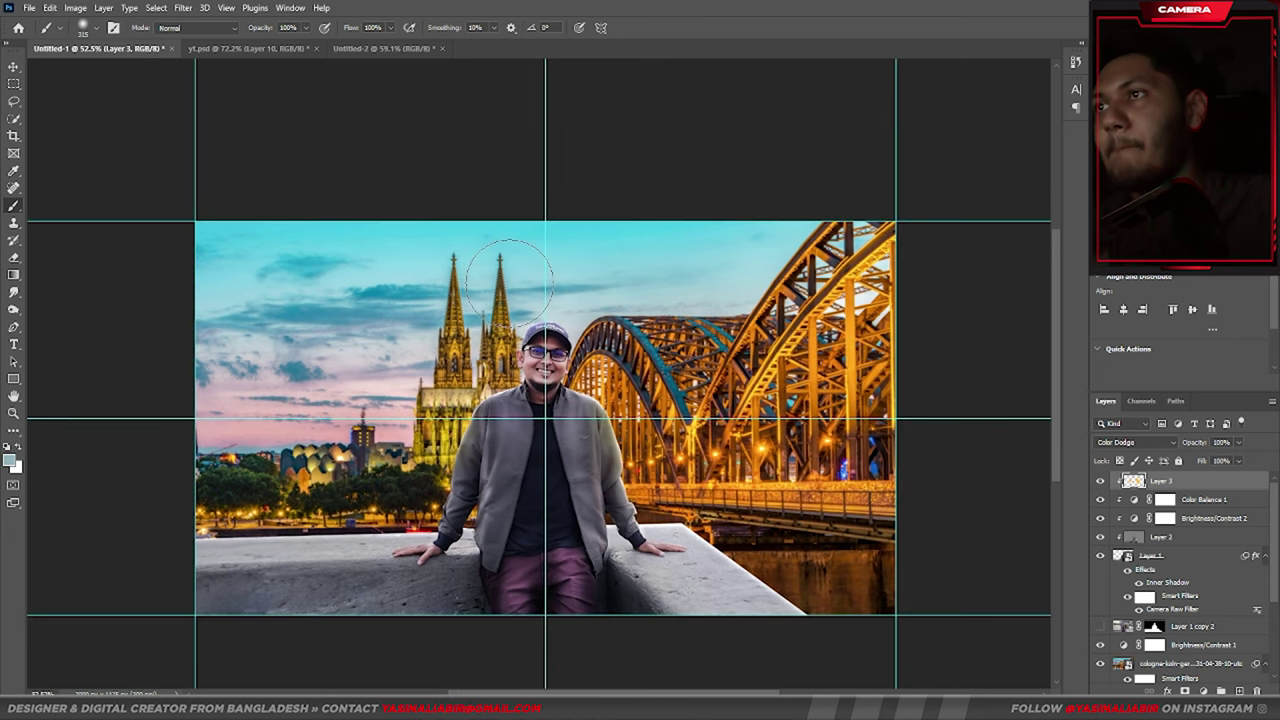
scroll(585, 365, "up", 1)
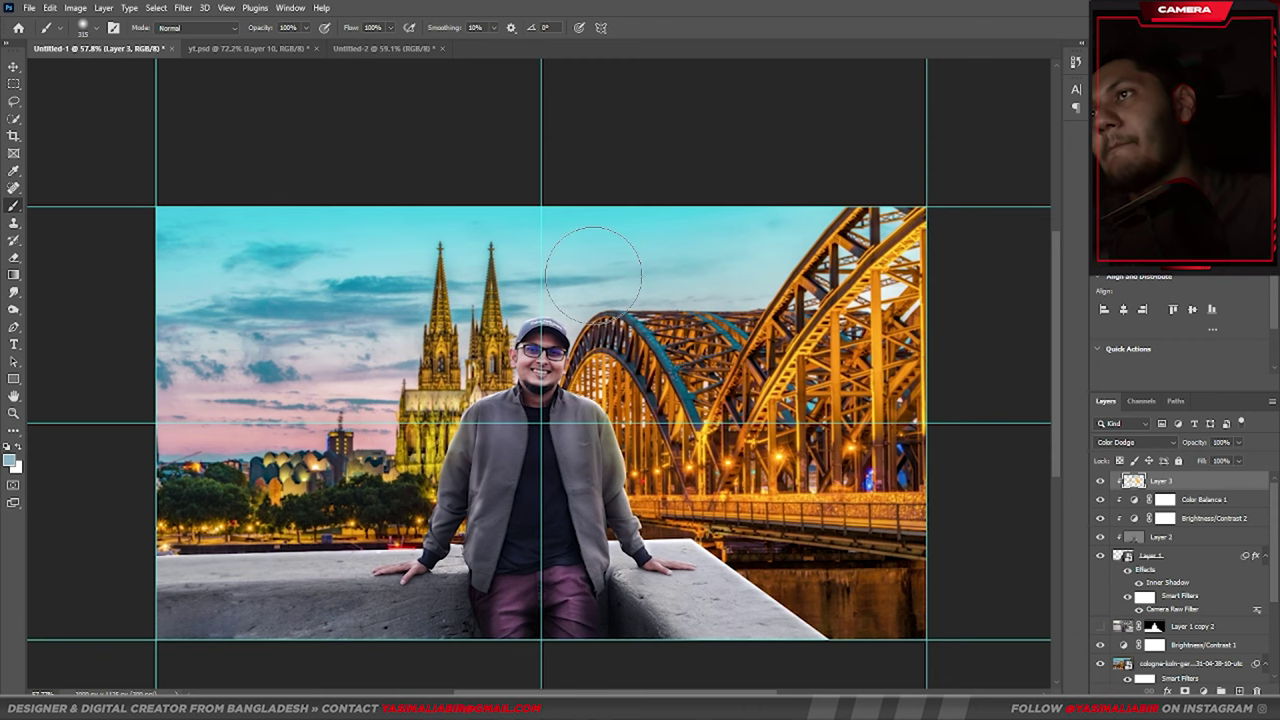
scroll(690, 470, "down", 1)
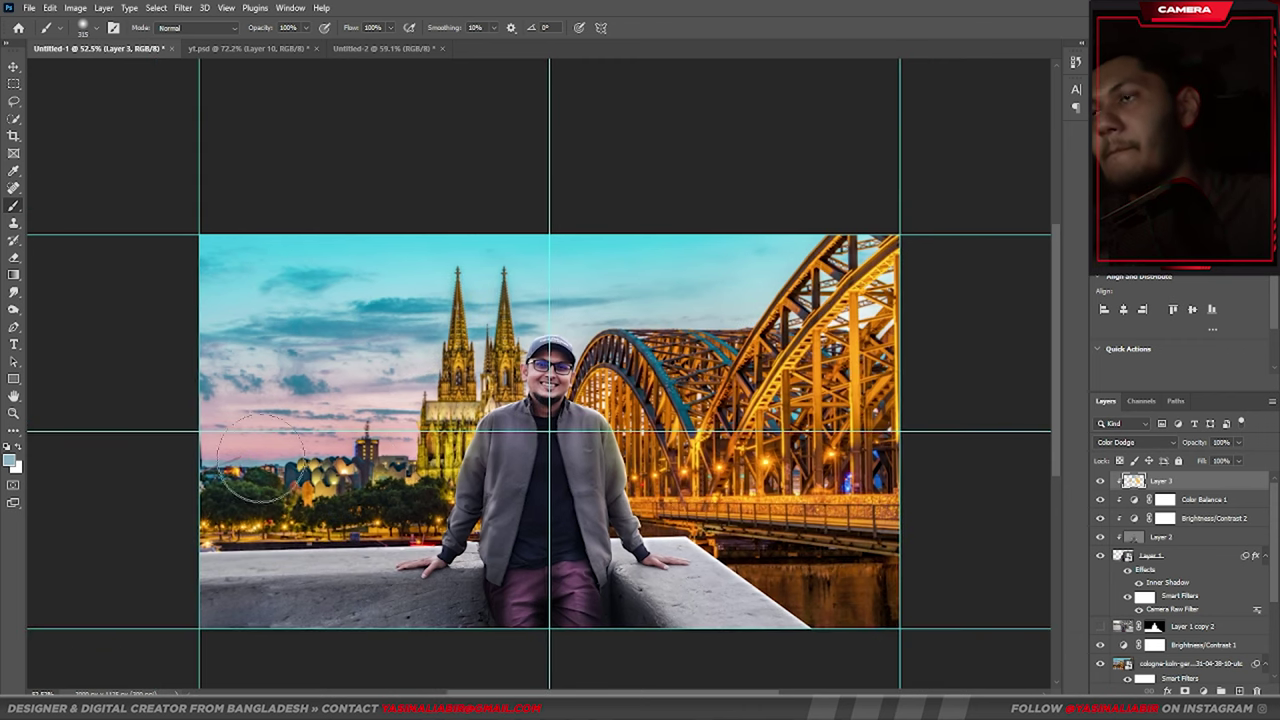
left_click(13, 66)
left_click(914, 490)
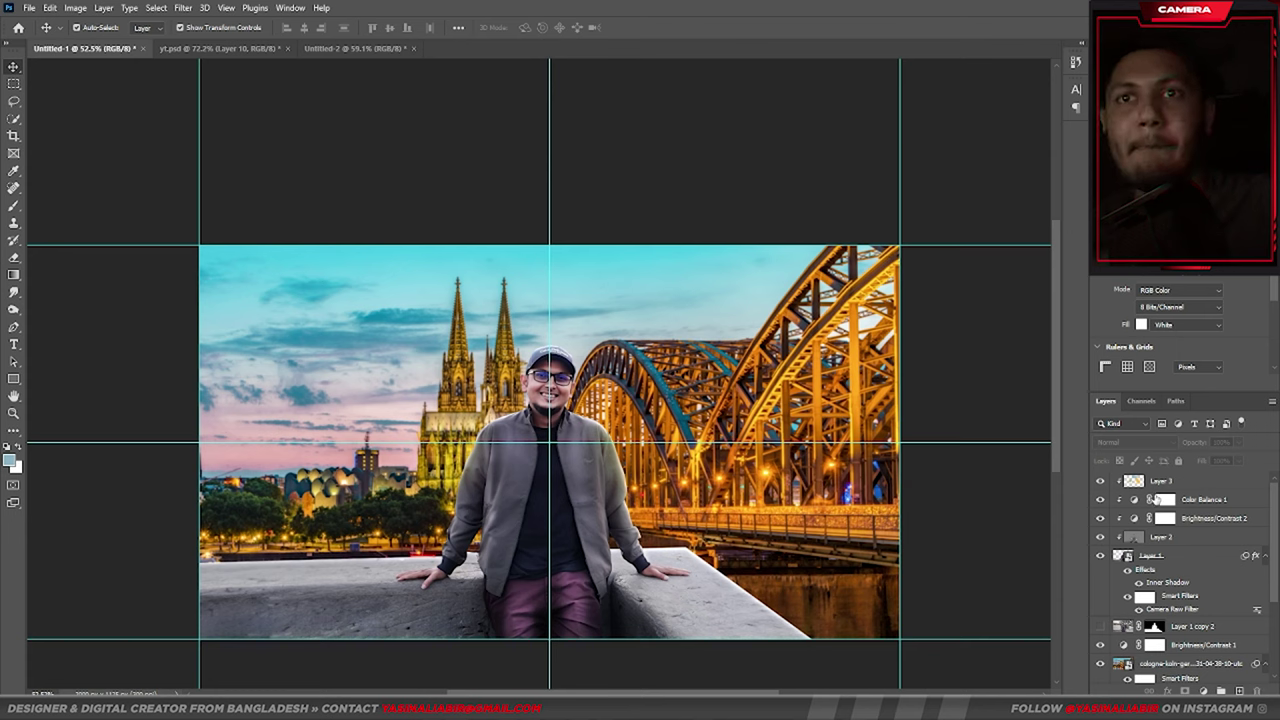
left_click(1198, 502)
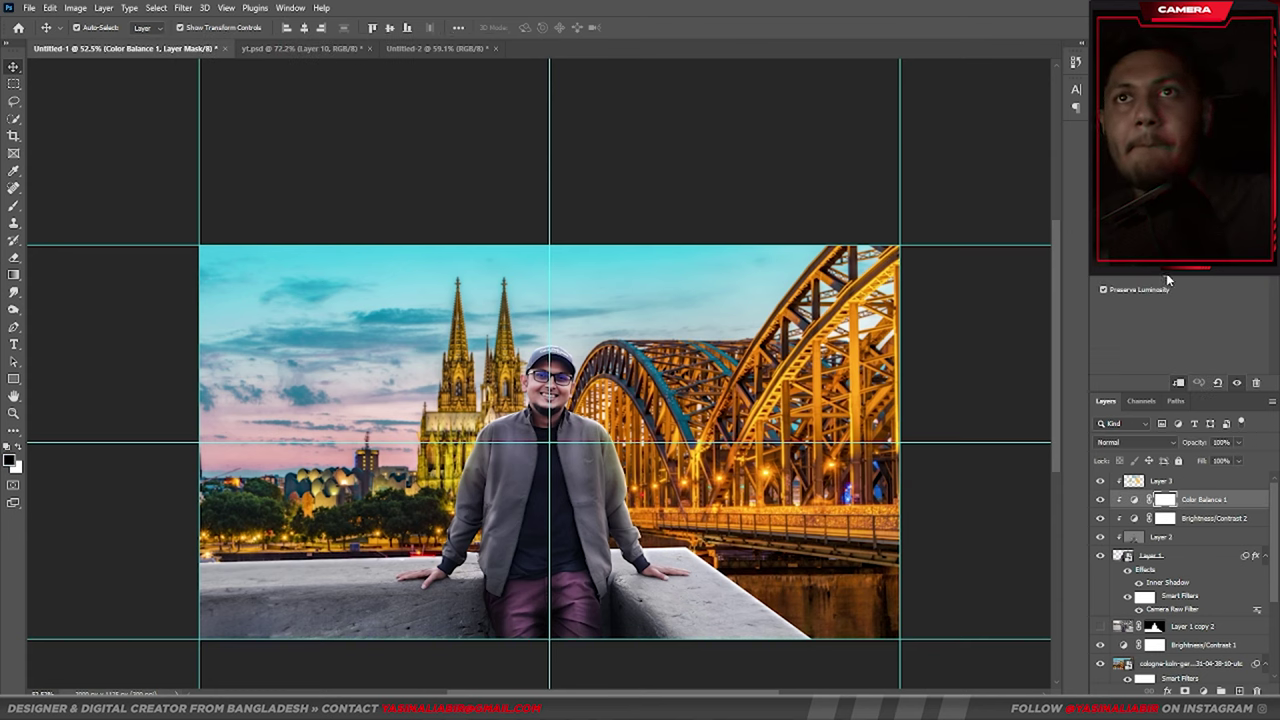
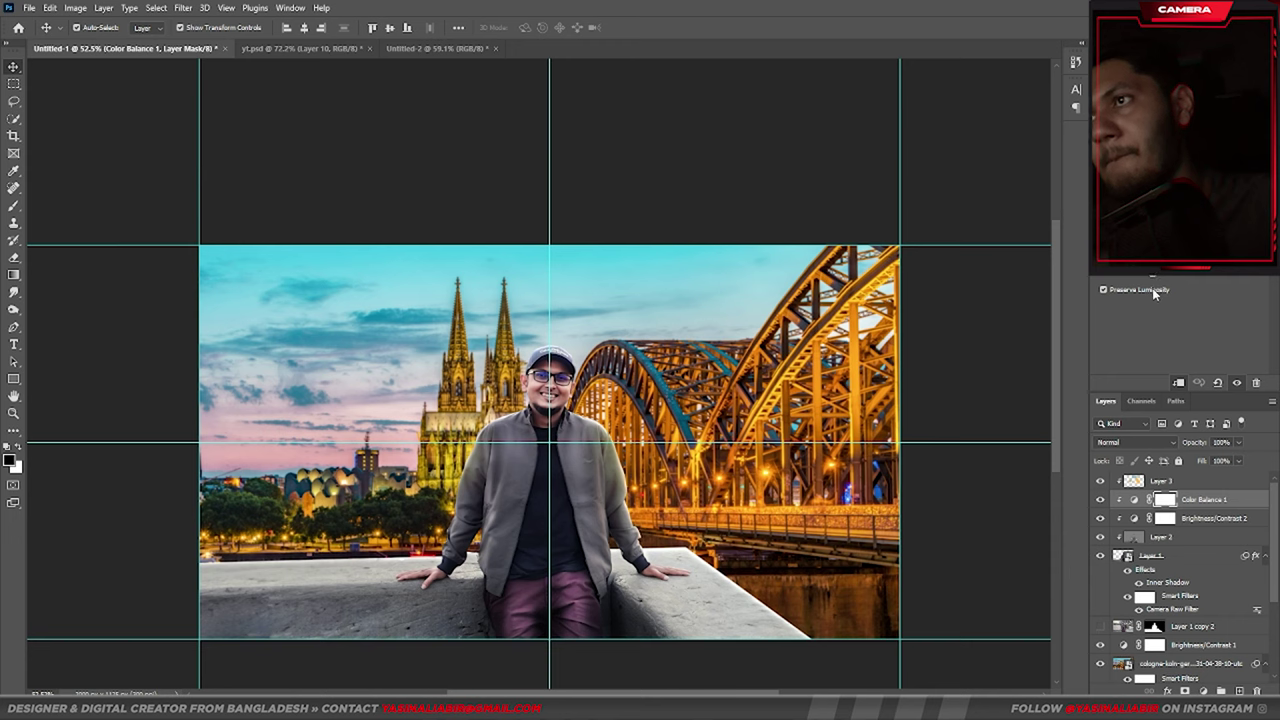
Clear all guides from the composite canvas
left_click(229, 9)
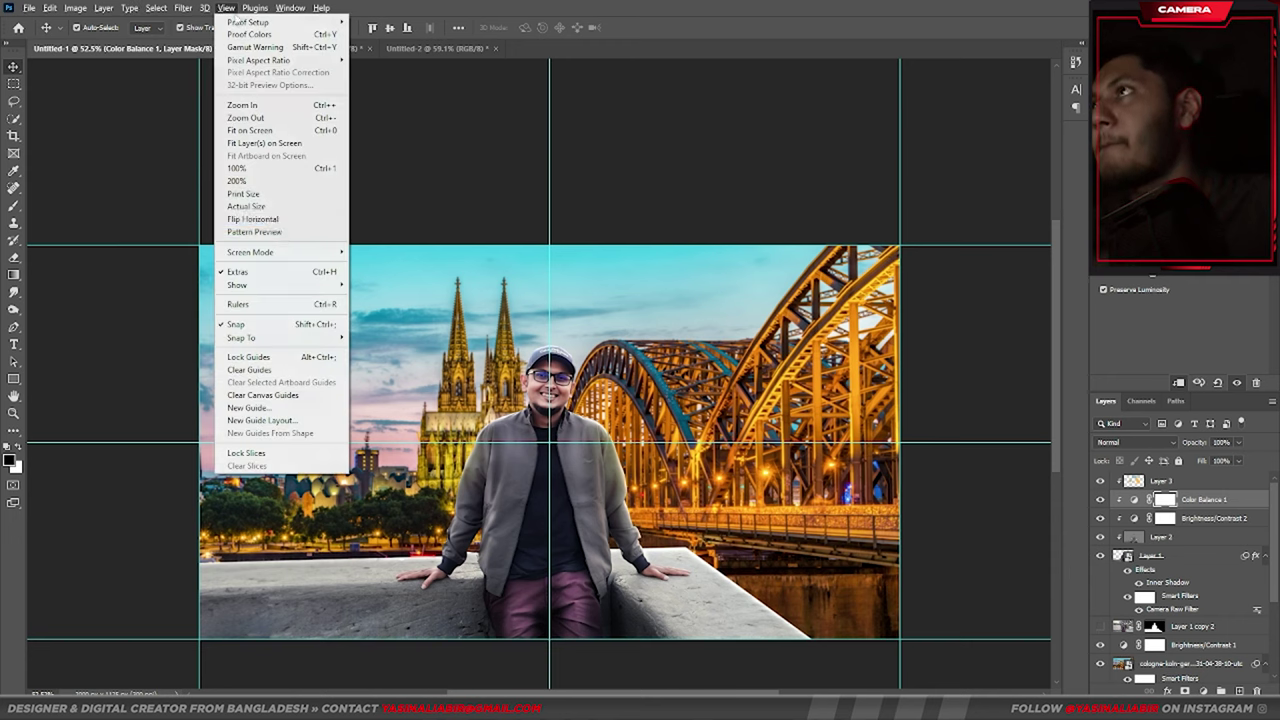
left_click(250, 370)
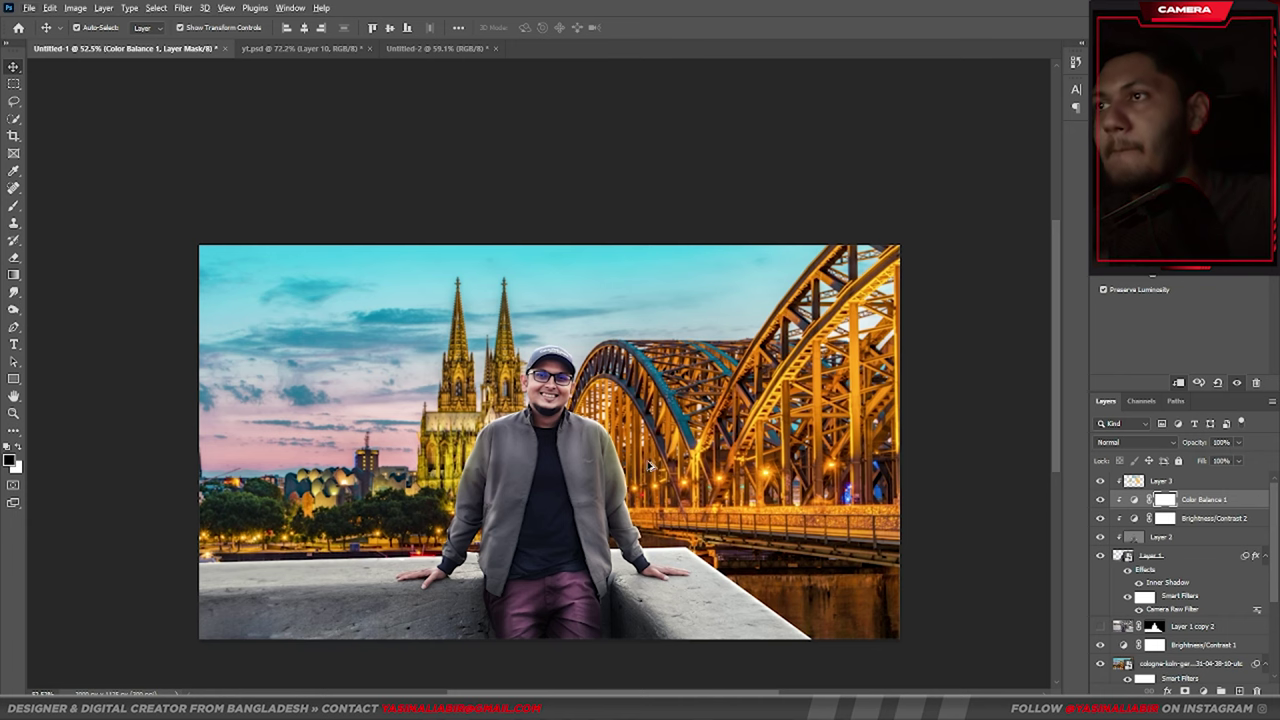
left_click(611, 375)
scroll(600, 376, "up", 3)
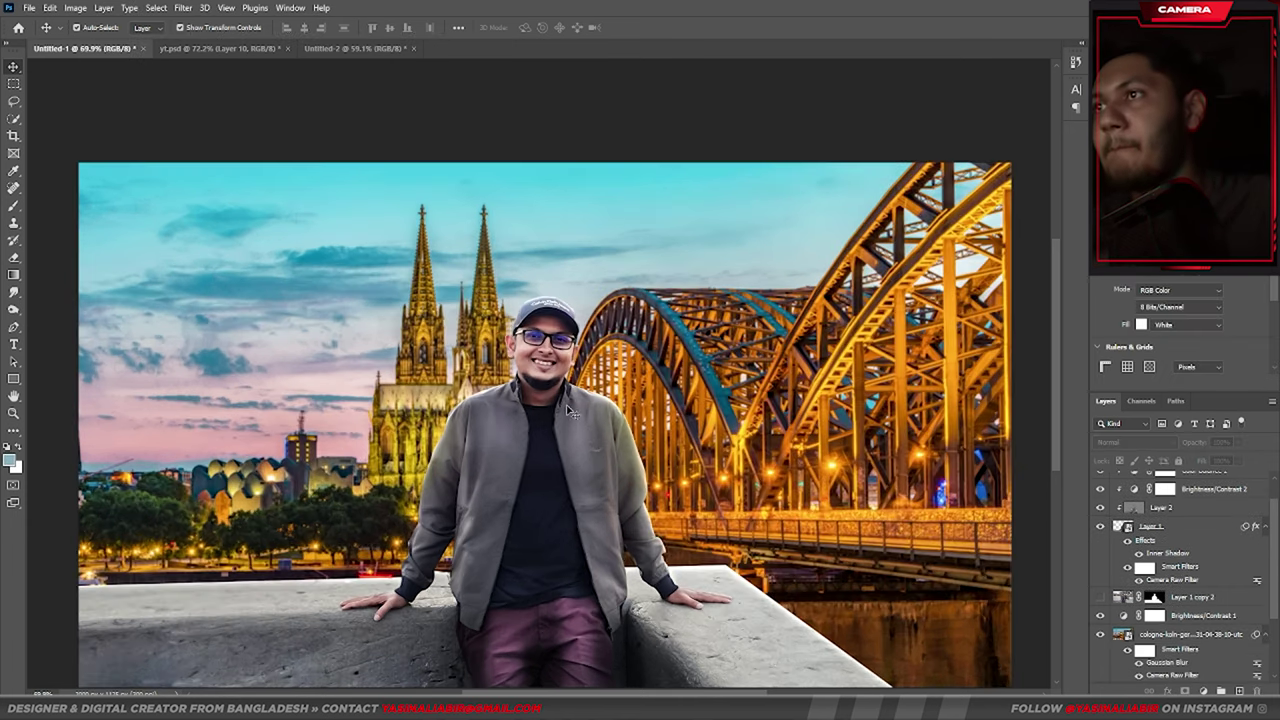
left_click_drag(592, 377, 584, 382)
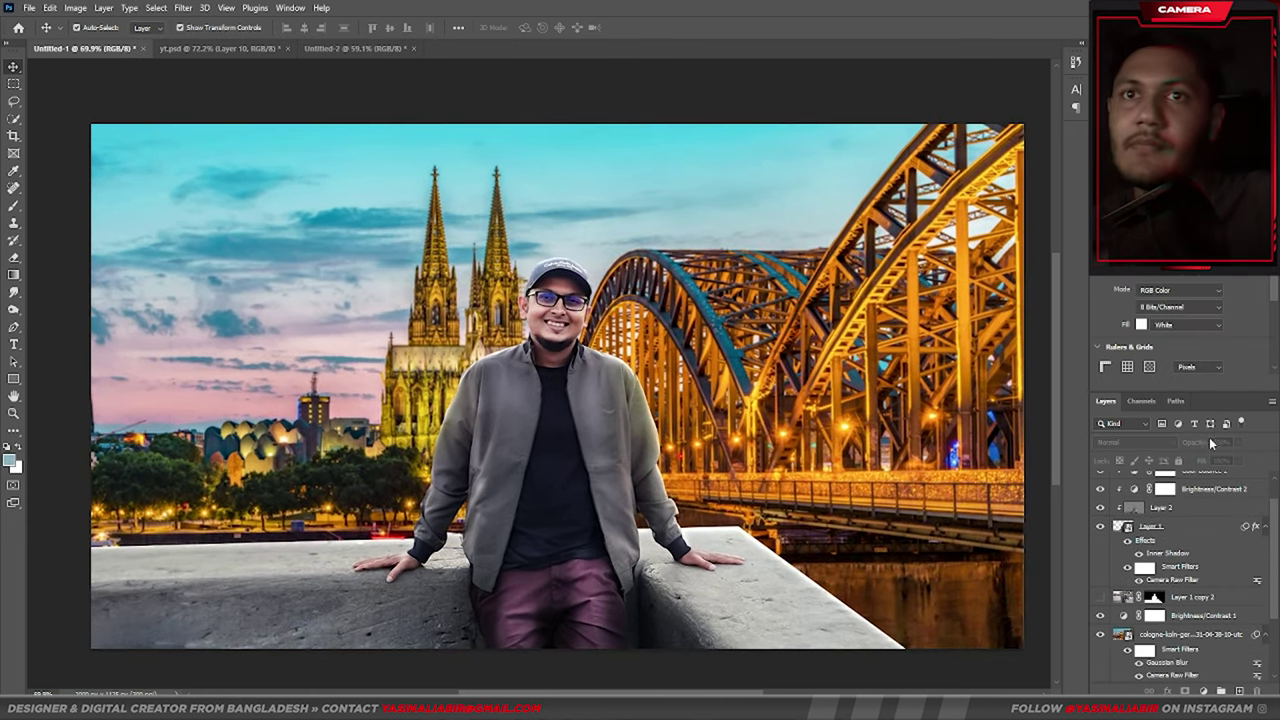
scroll(1209, 500, "up", 2)
Inspect the Color Balance 1 tint and the Overlay Layer 2
left_click(1204, 501)
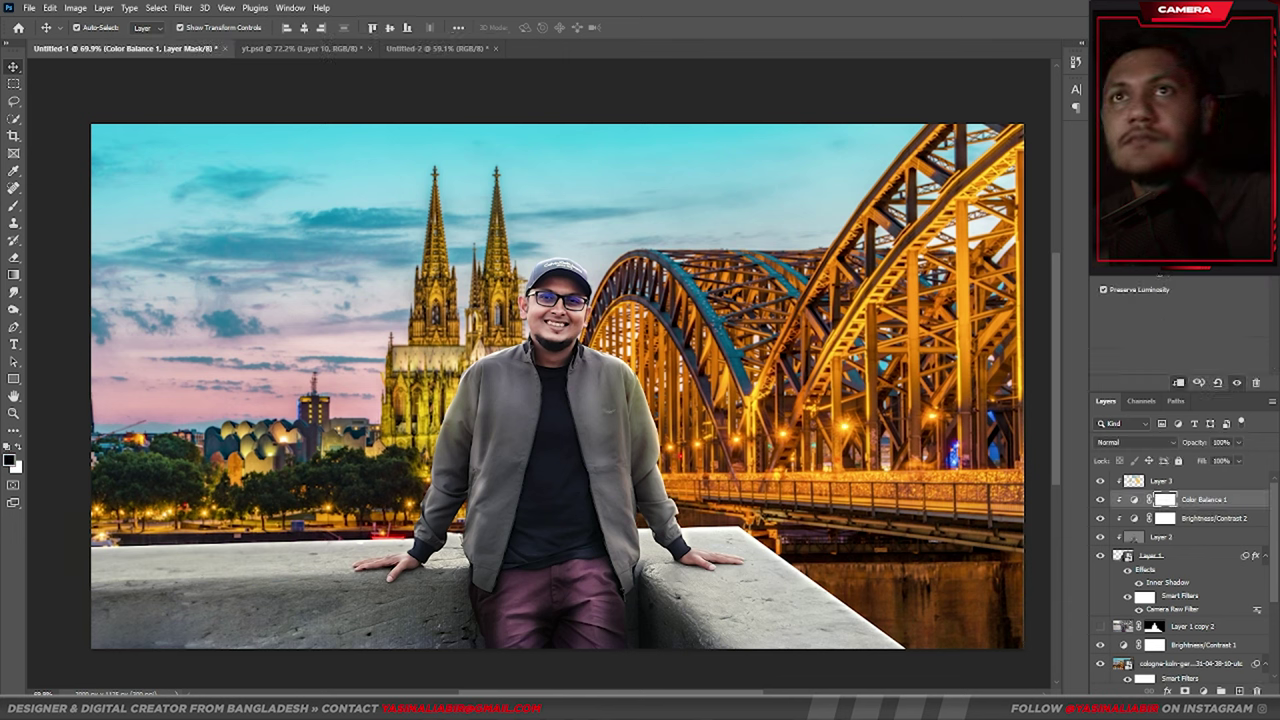
left_click(1164, 280)
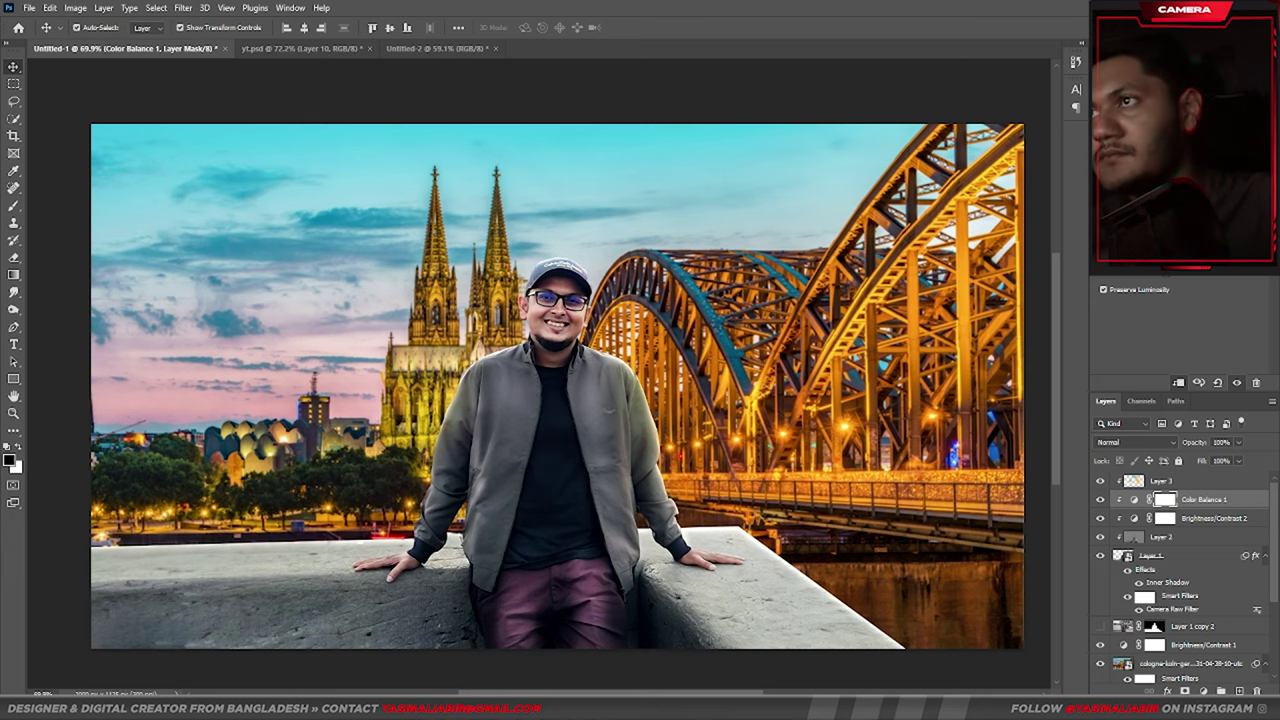
scroll(613, 503, "down", 3)
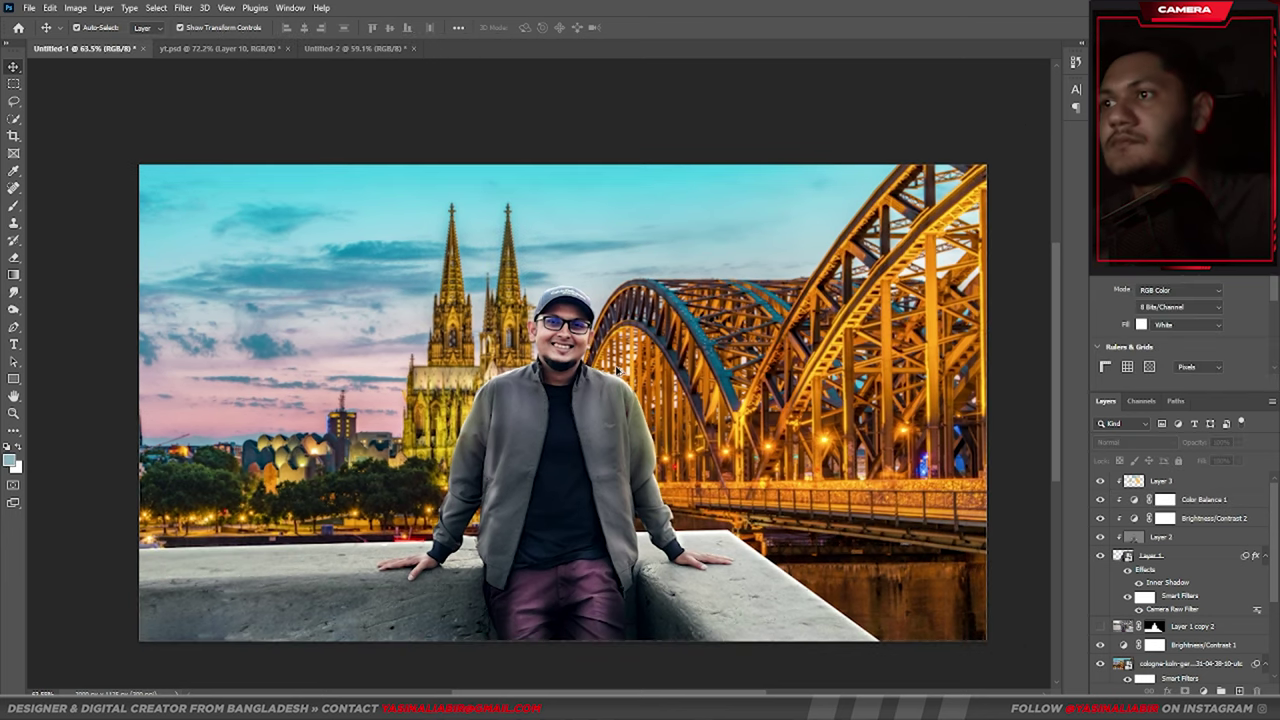
left_click(628, 540)
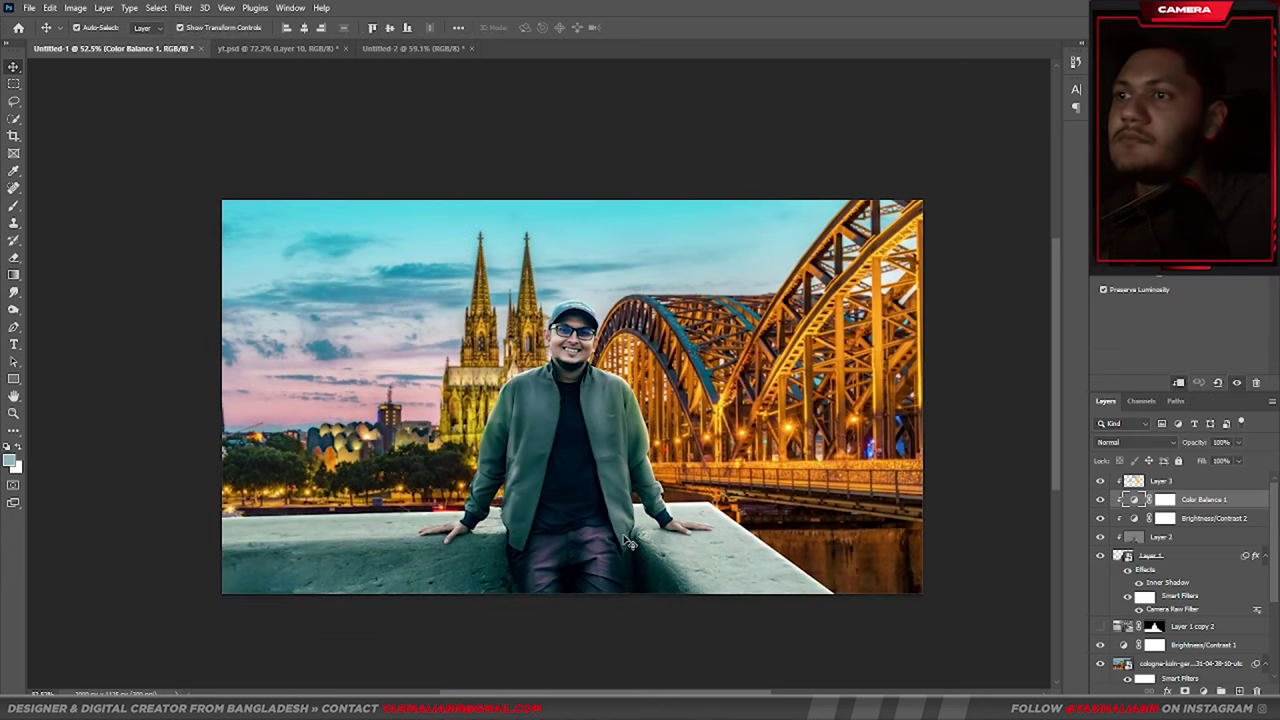
left_click(613, 588)
scroll(590, 472, "up", 3)
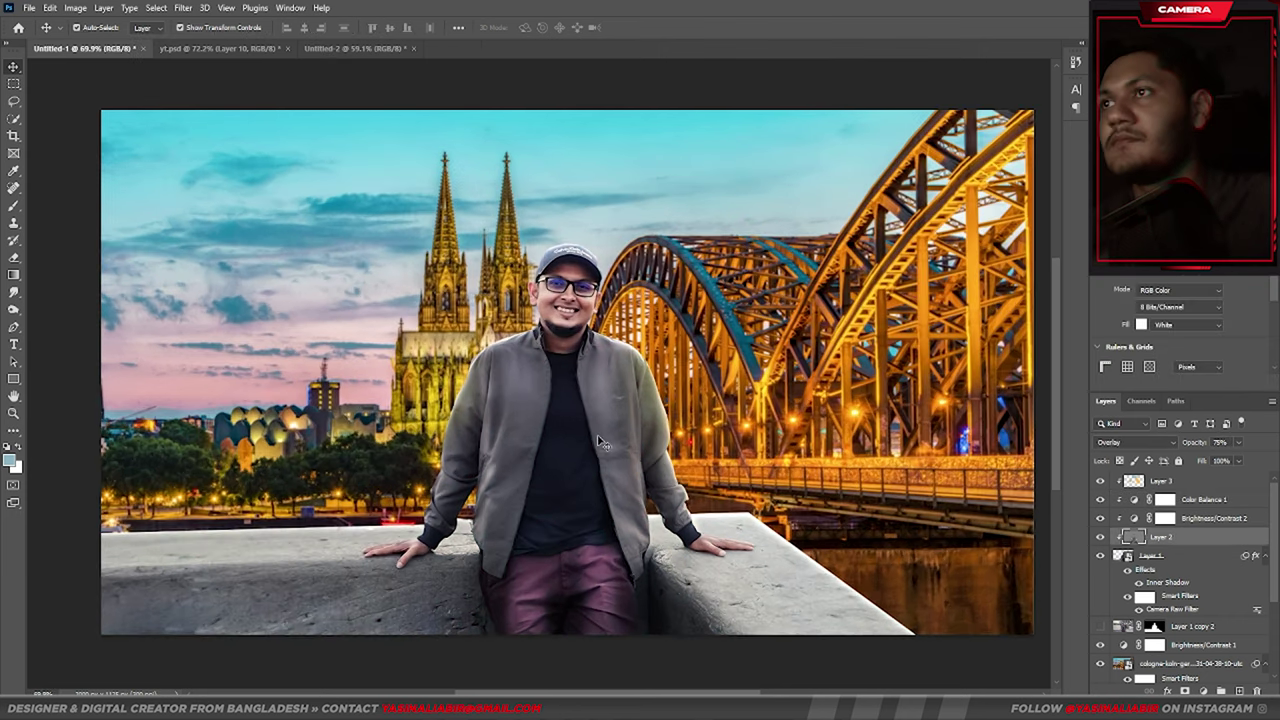
Recheck Color Balance 1 and Layer 2, then select Layer 1 copy 2
left_click(1191, 502)
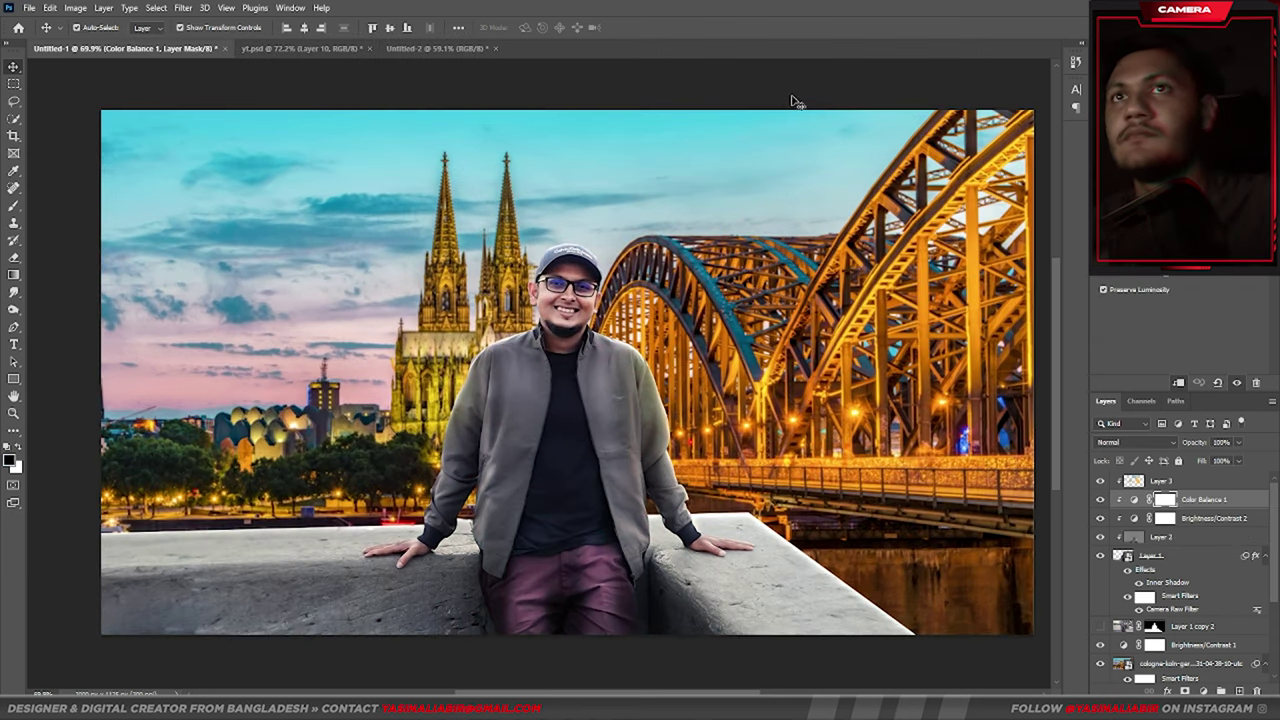
left_click(575, 425)
scroll(571, 422, "down", 3)
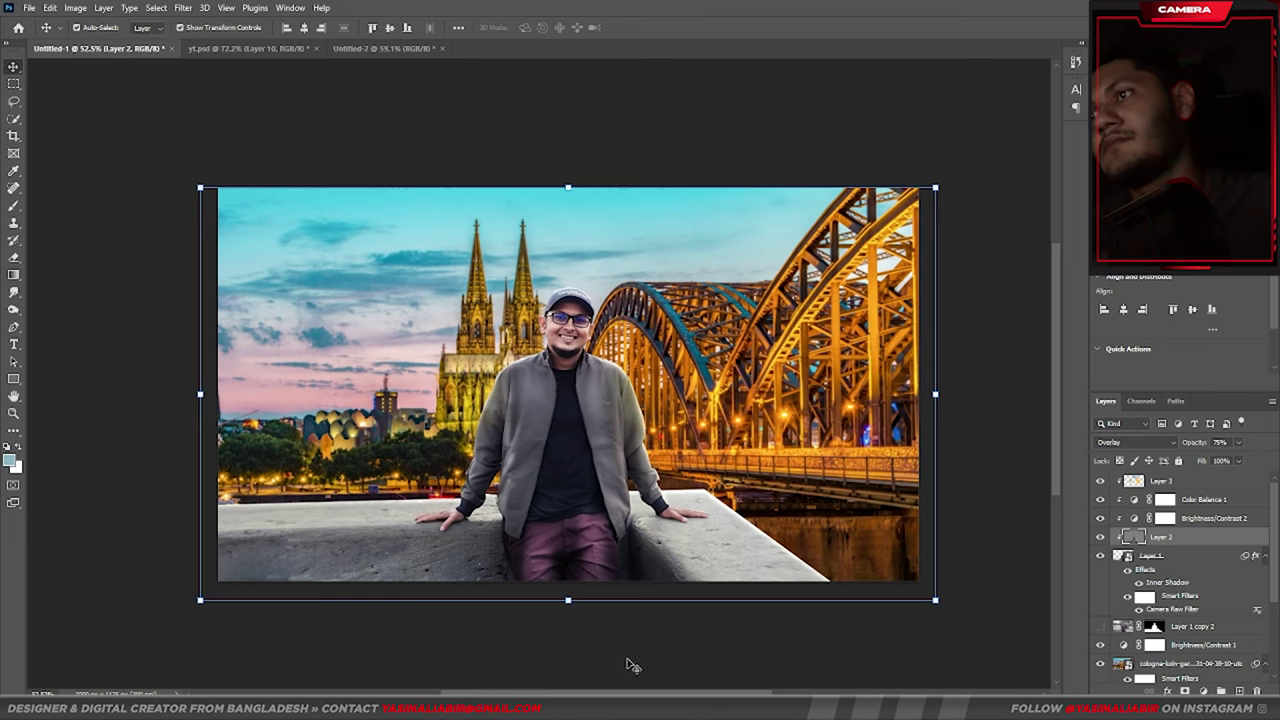
left_click(632, 665)
scroll(625, 658, "up", 1)
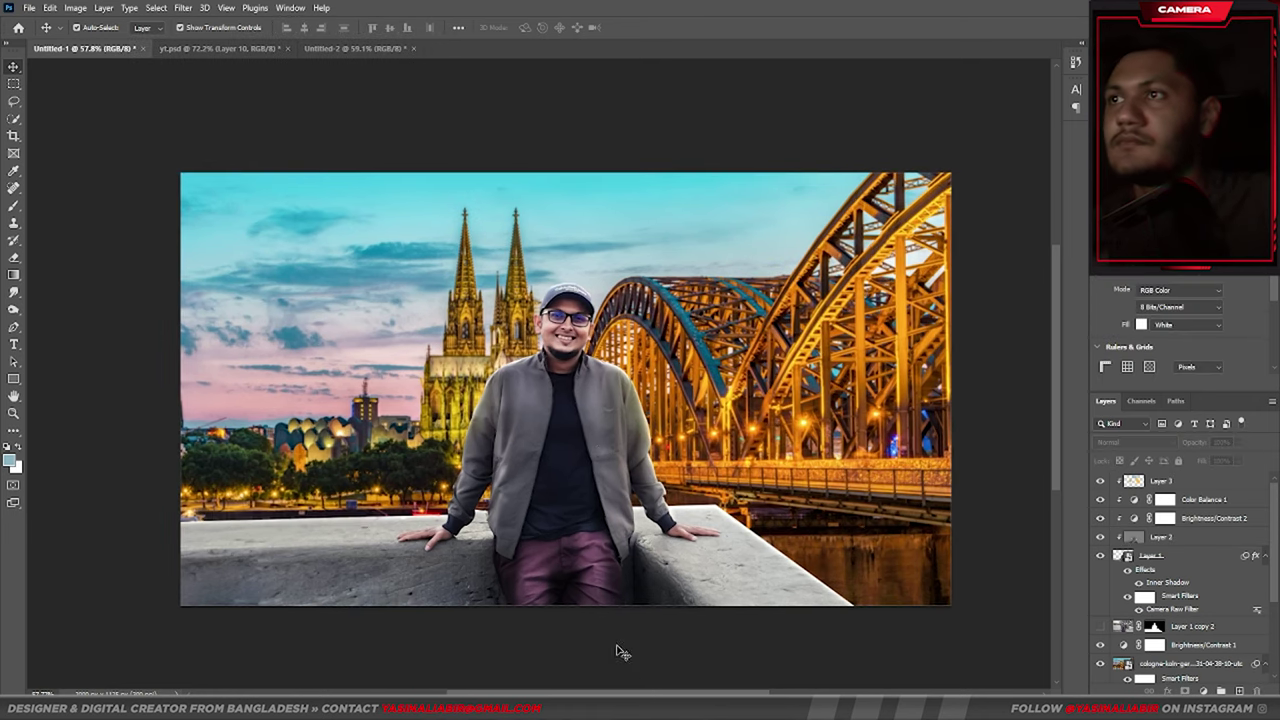
left_click(1190, 627)
Add Layer 4 above Layer 1 copy 2 with Linear Dodge (Add) blending
key("ctrl+shift+alt+e")
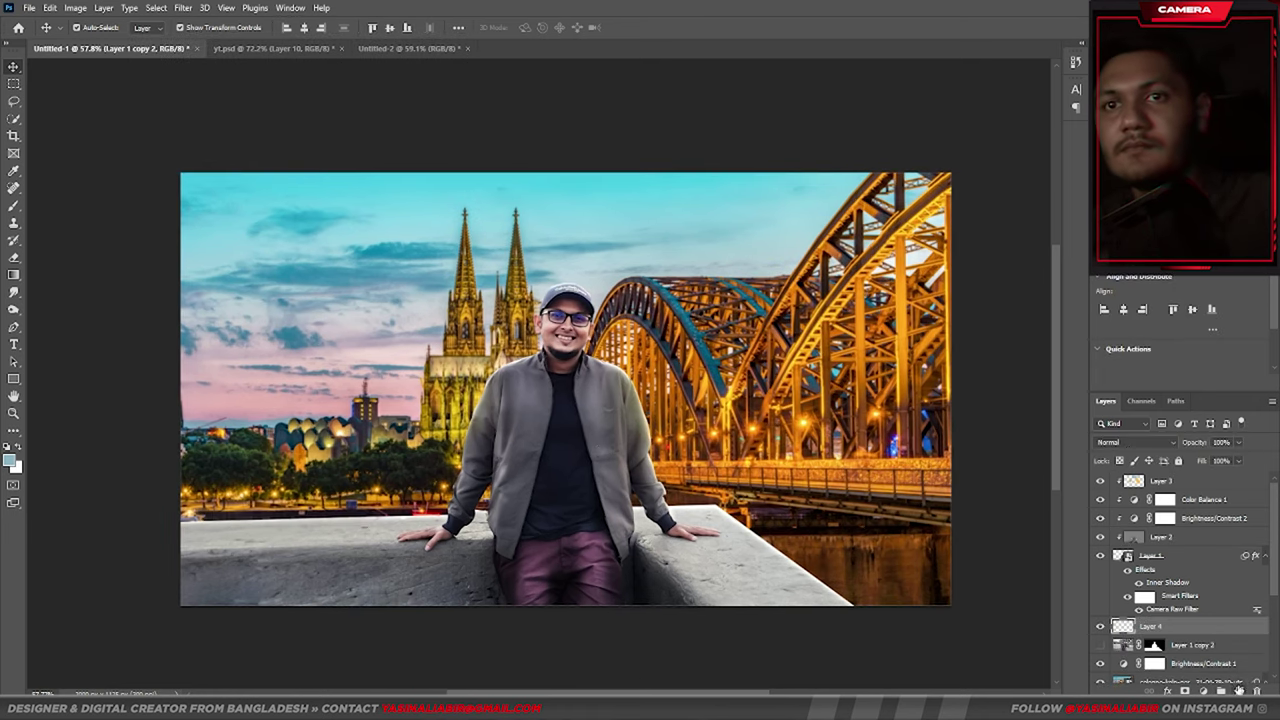
left_click(1127, 439)
left_click(1142, 498)
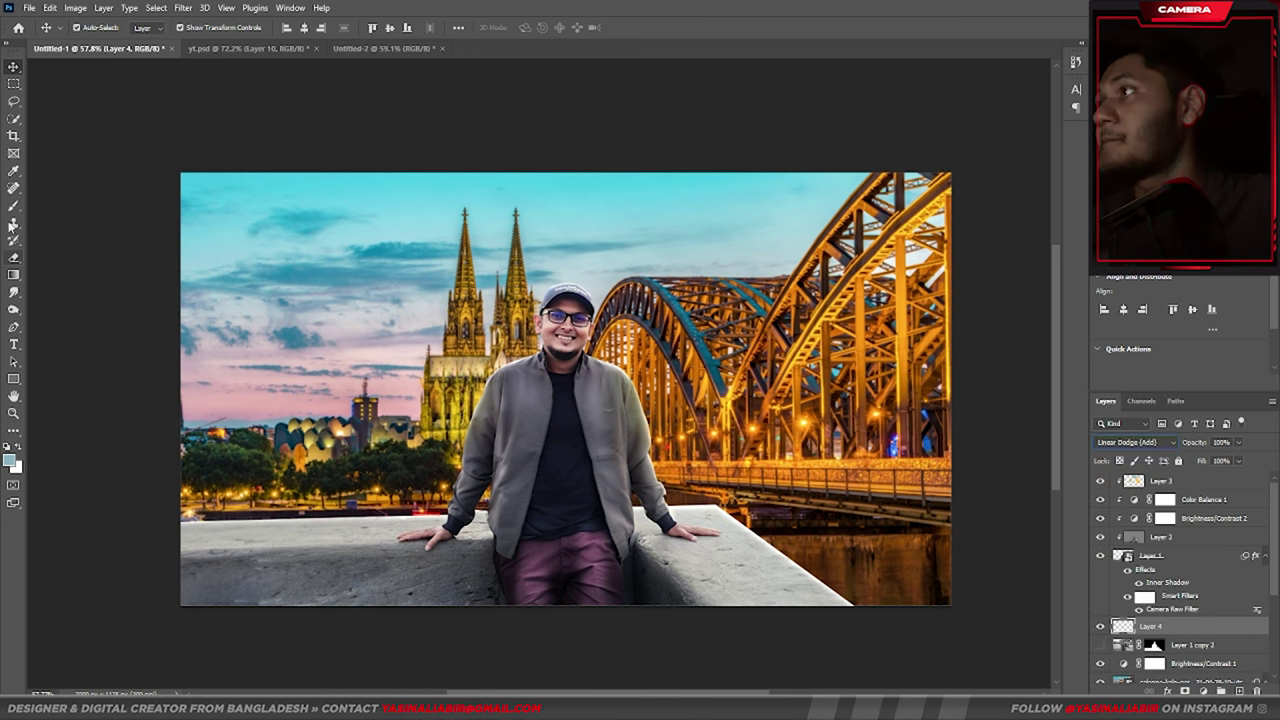
Shrink the brush to about 333 px and set the foreground colour to #ff7e00
key("b")
left_click_drag(528, 341, 500, 345)
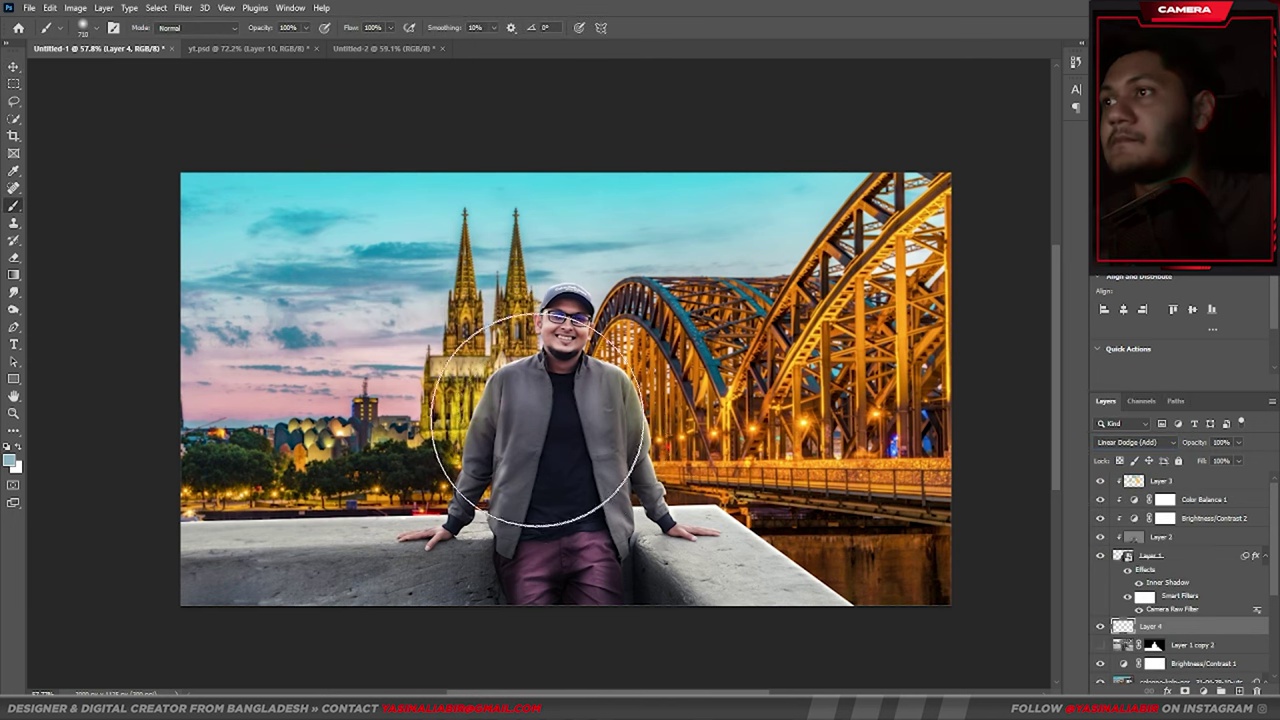
left_click_drag(530, 392, 500, 392)
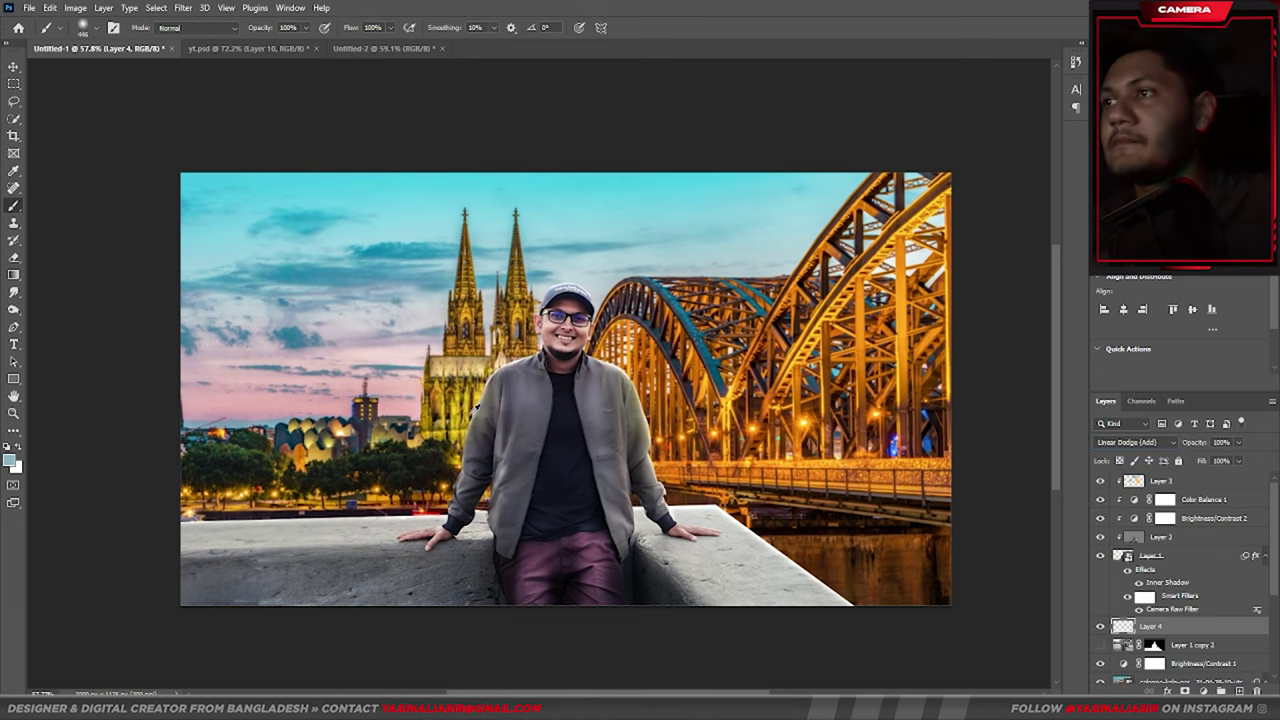
left_click_drag(563, 422, 530, 440)
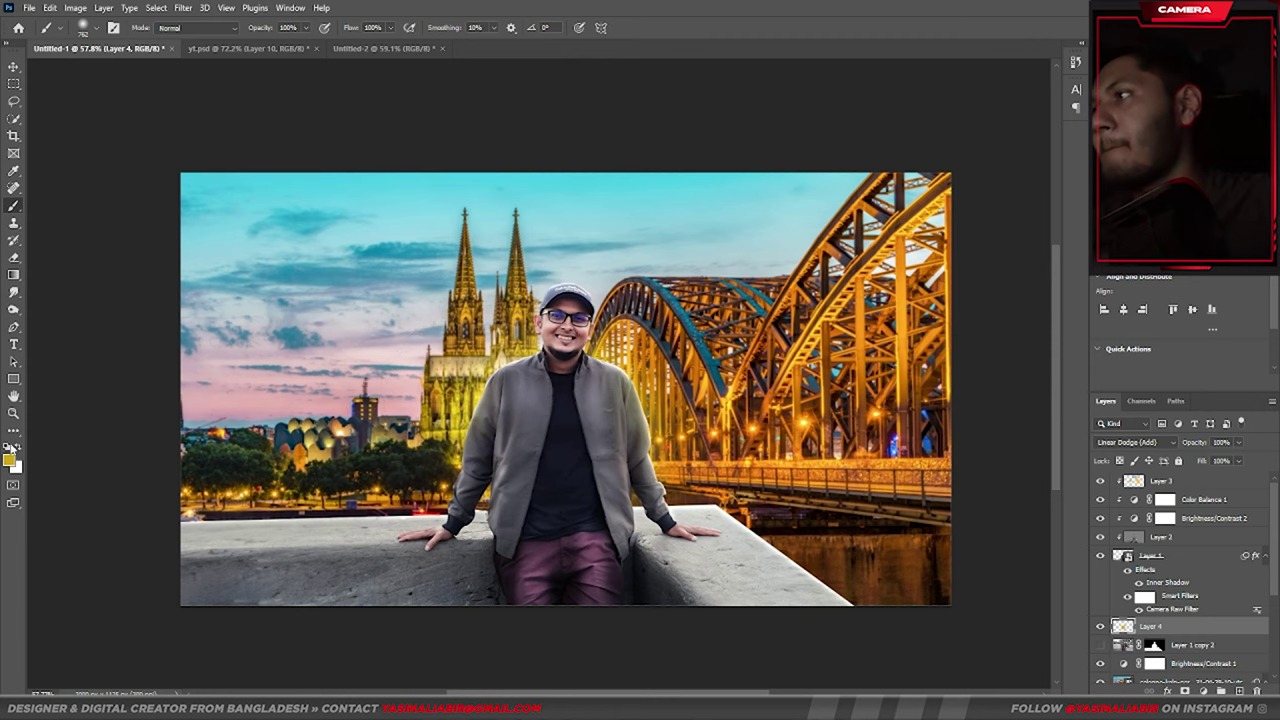
left_click(9, 460)
type("ff7e00")
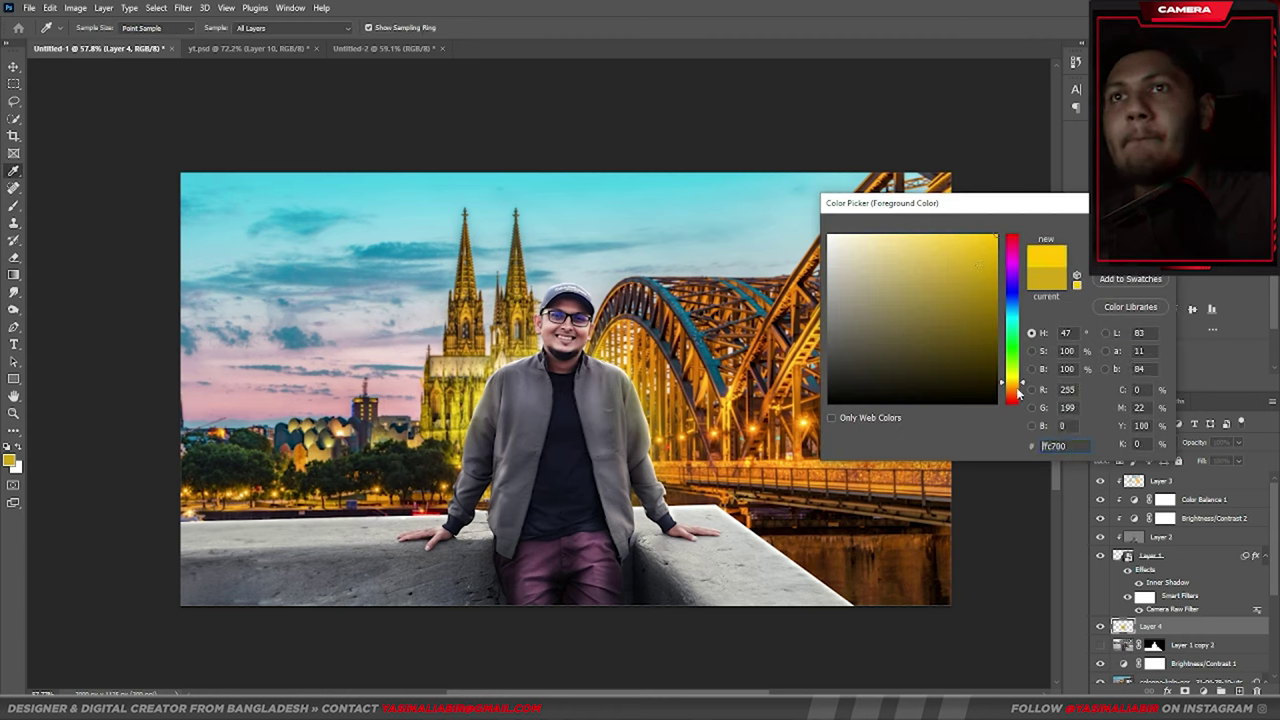
key("Return")
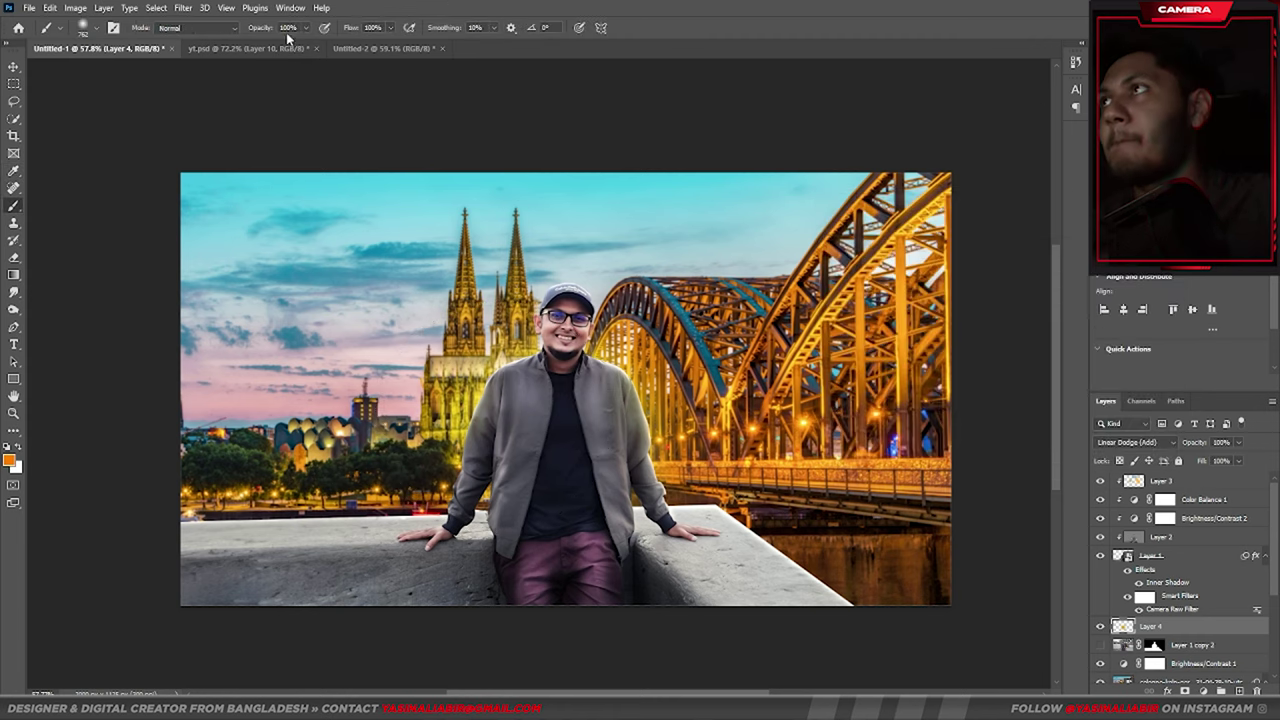
Test a glow stroke on the bridge, undo it, and set brush opacity to 12%
type("43")
key("Return")
left_click_drag(714, 314, 900, 365)
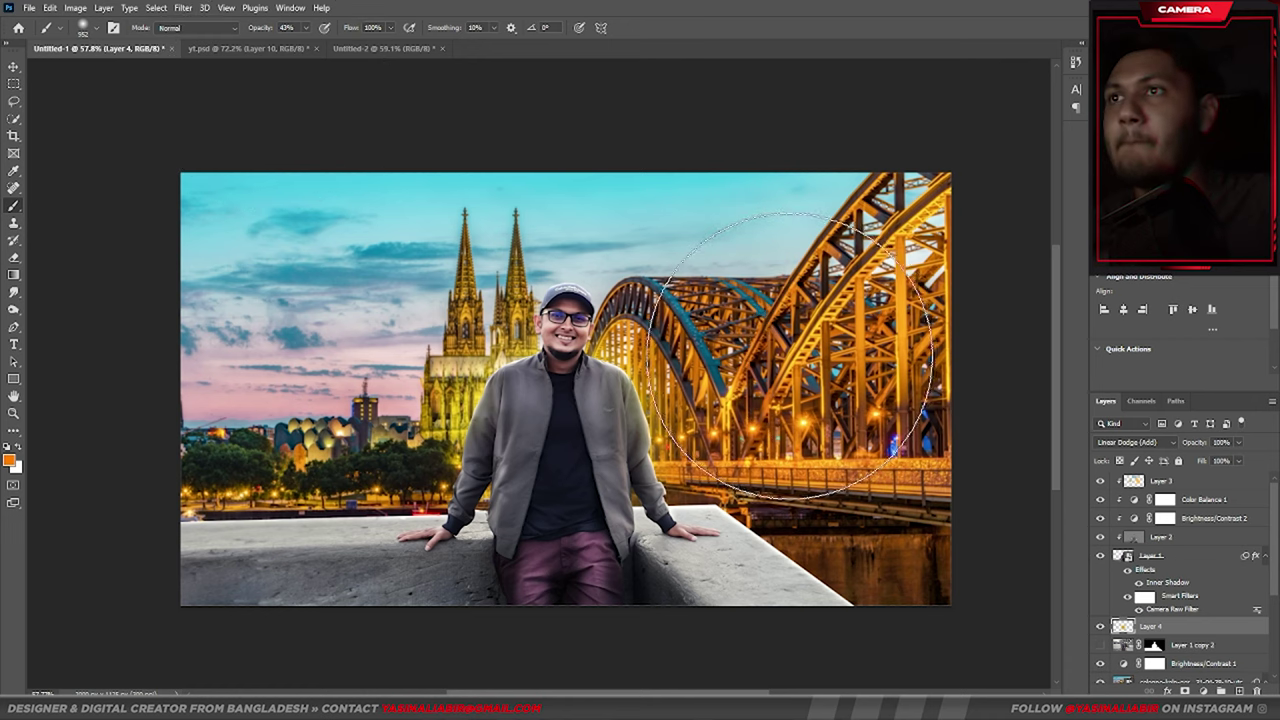
key("ctrl+z")
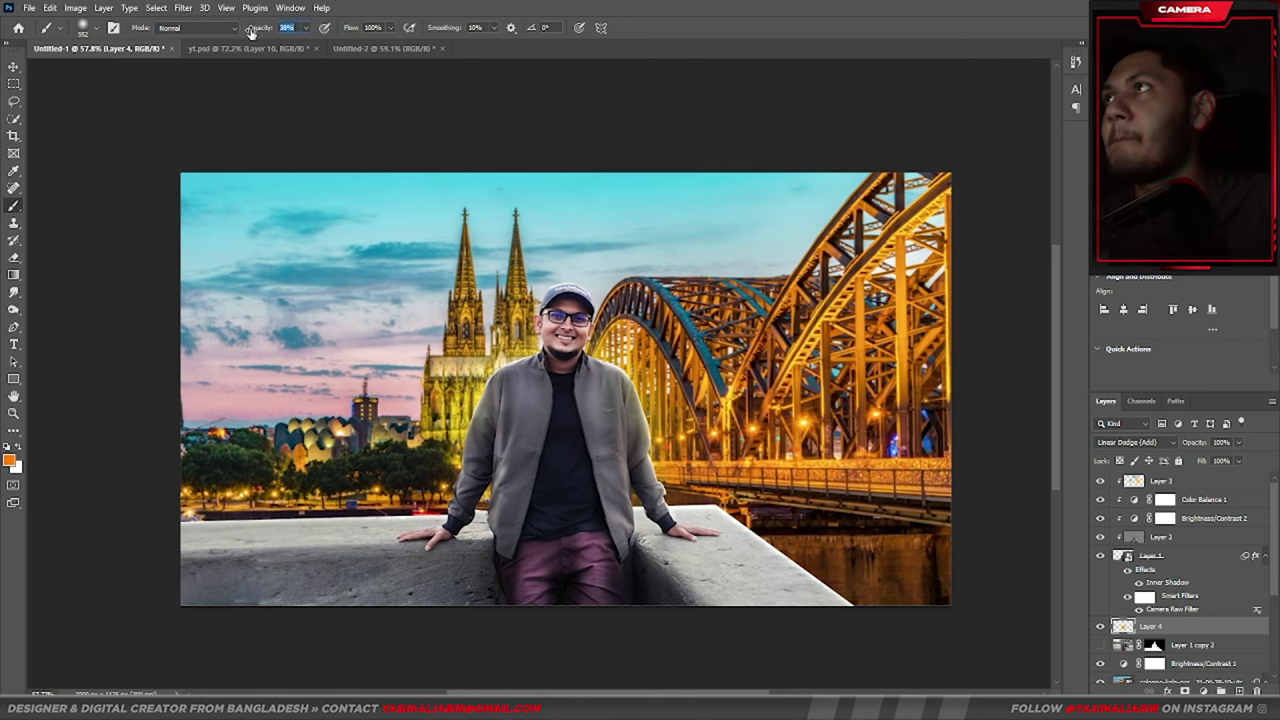
key("1")
key("2")
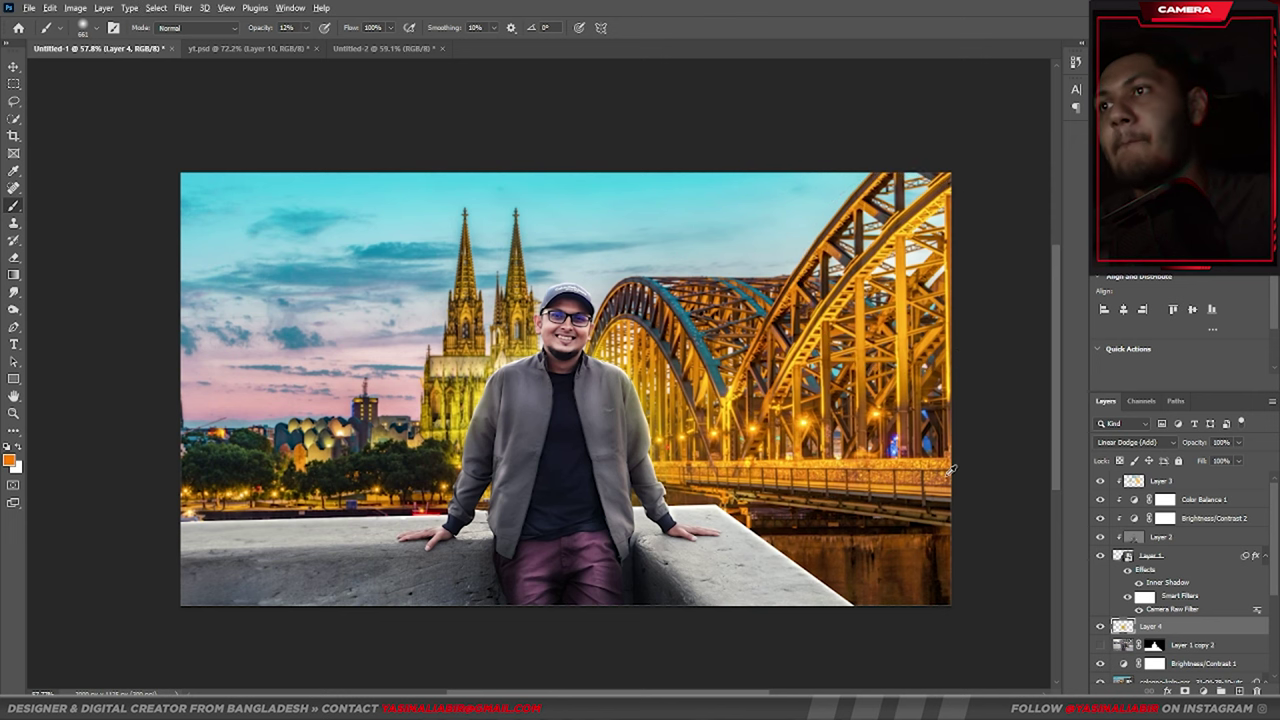
scroll(900, 485, "down", 1, "alt")
Nudge the cologne background photo slightly up and left
left_click(13, 66)
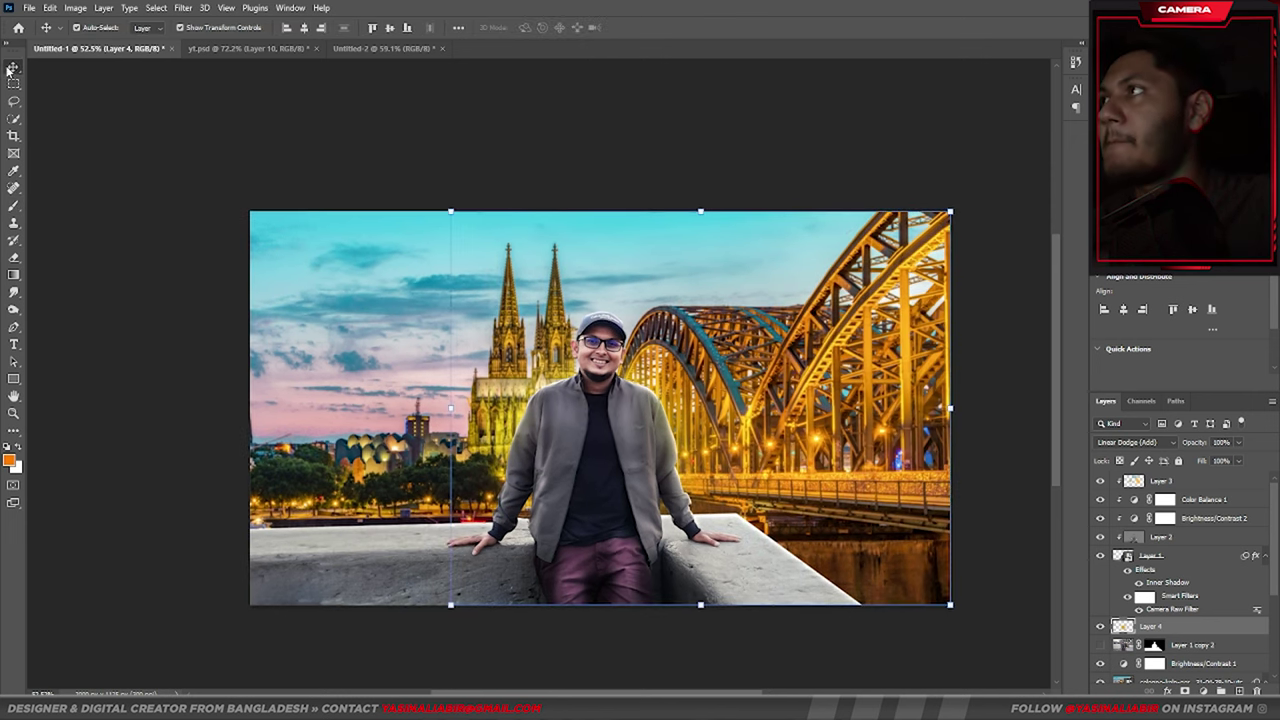
left_click(349, 328)
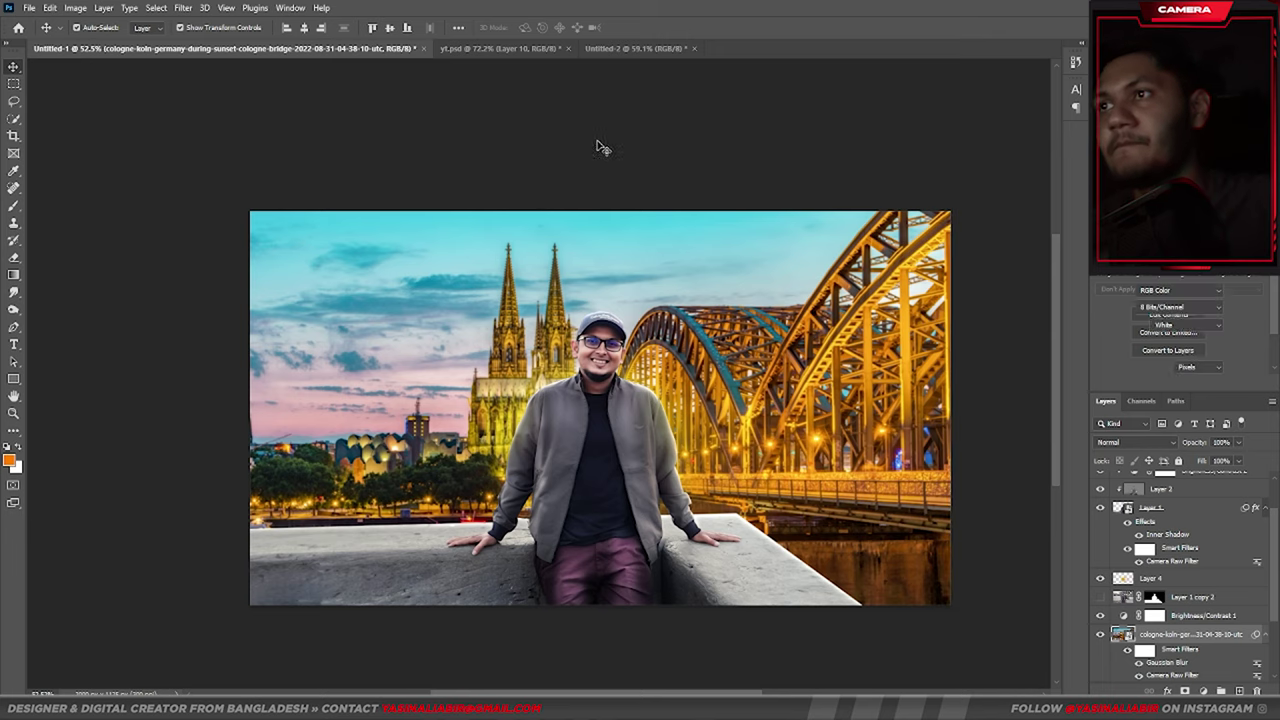
left_click_drag(571, 171, 546, 154)
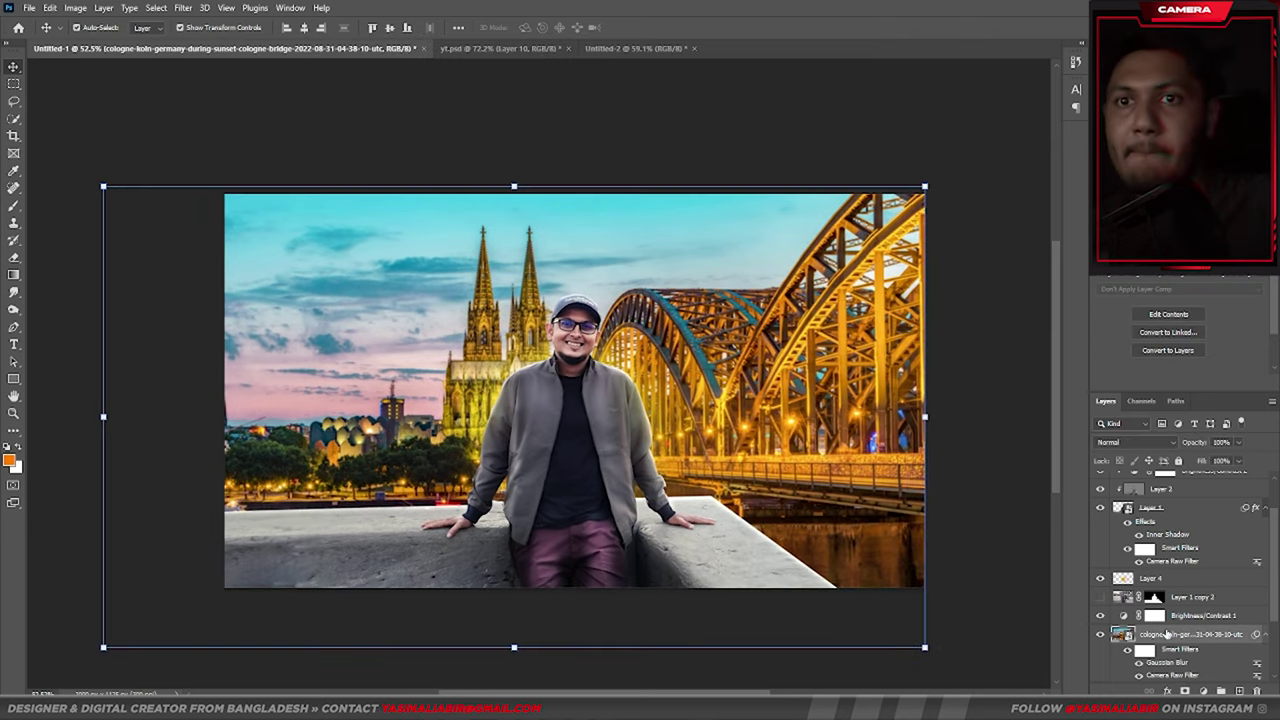
Compare the image before and after the Brightness/Contrast 1 adjustment
scroll(1180, 640, "down", 1)
left_click(1180, 580)
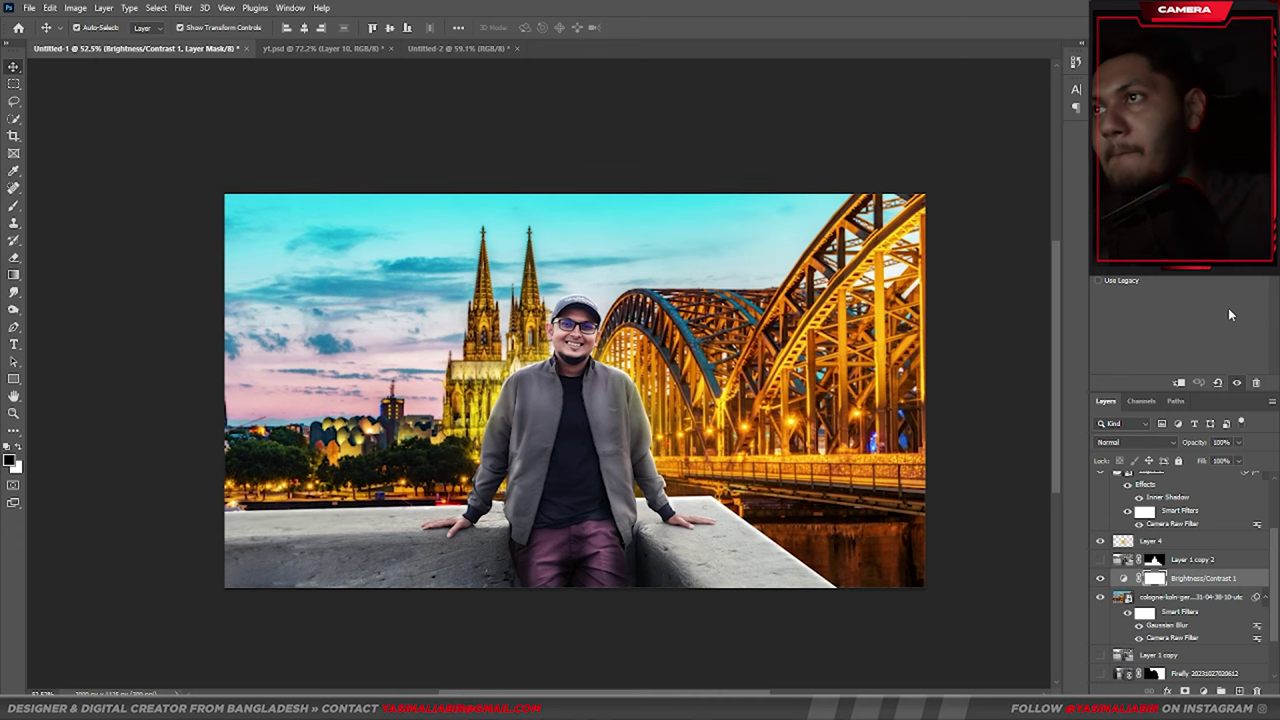
key("backslash")
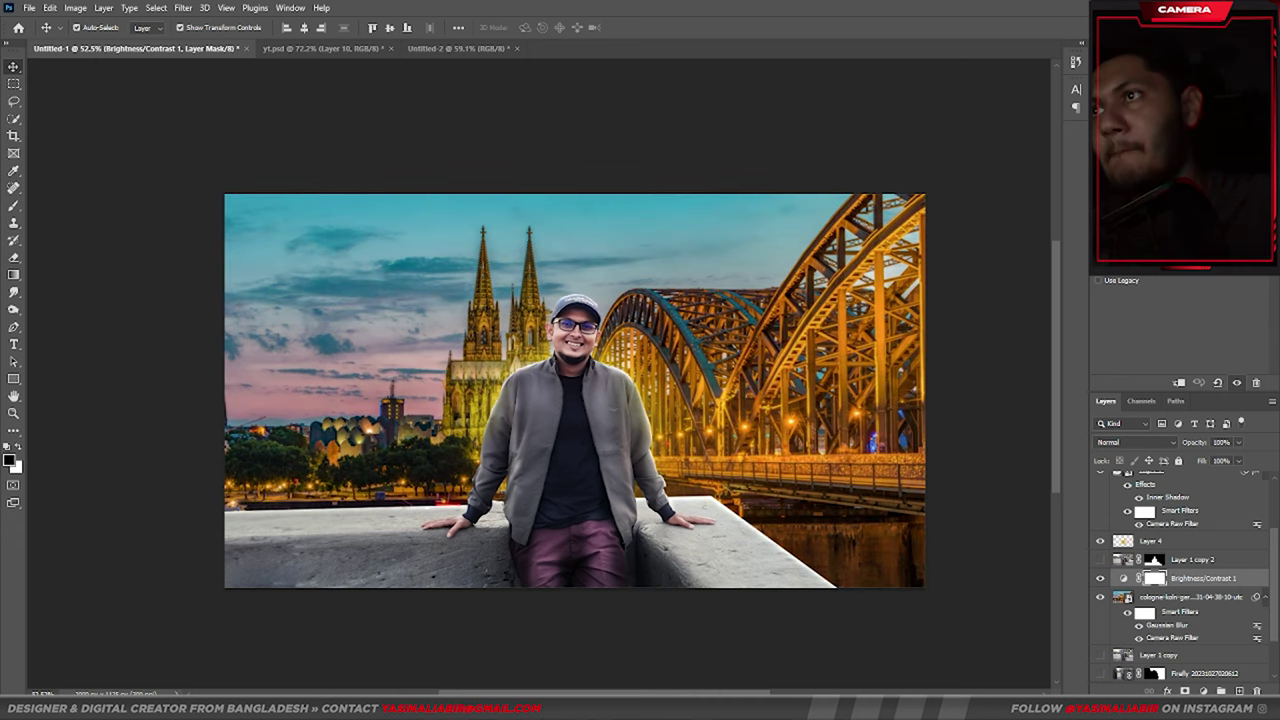
key("backslash")
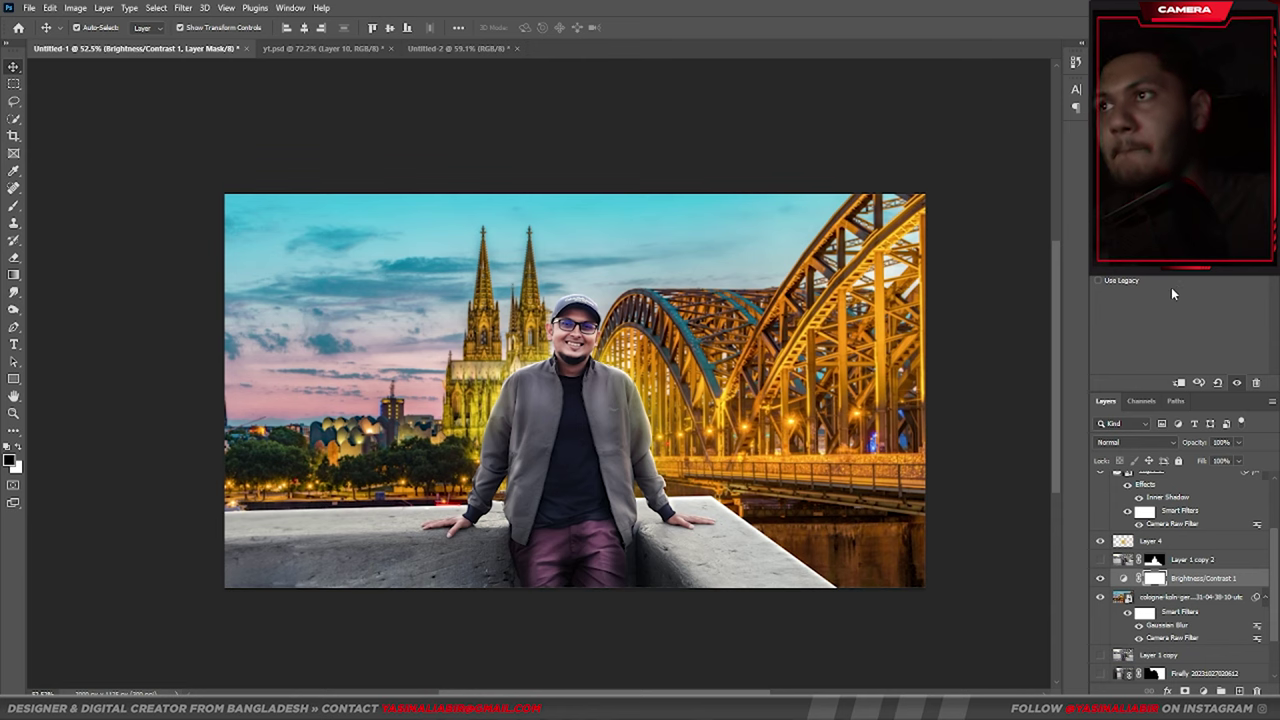
Review Layer 2, Brightness/Contrast 2 and the background, then add a new top layer
left_click(905, 440)
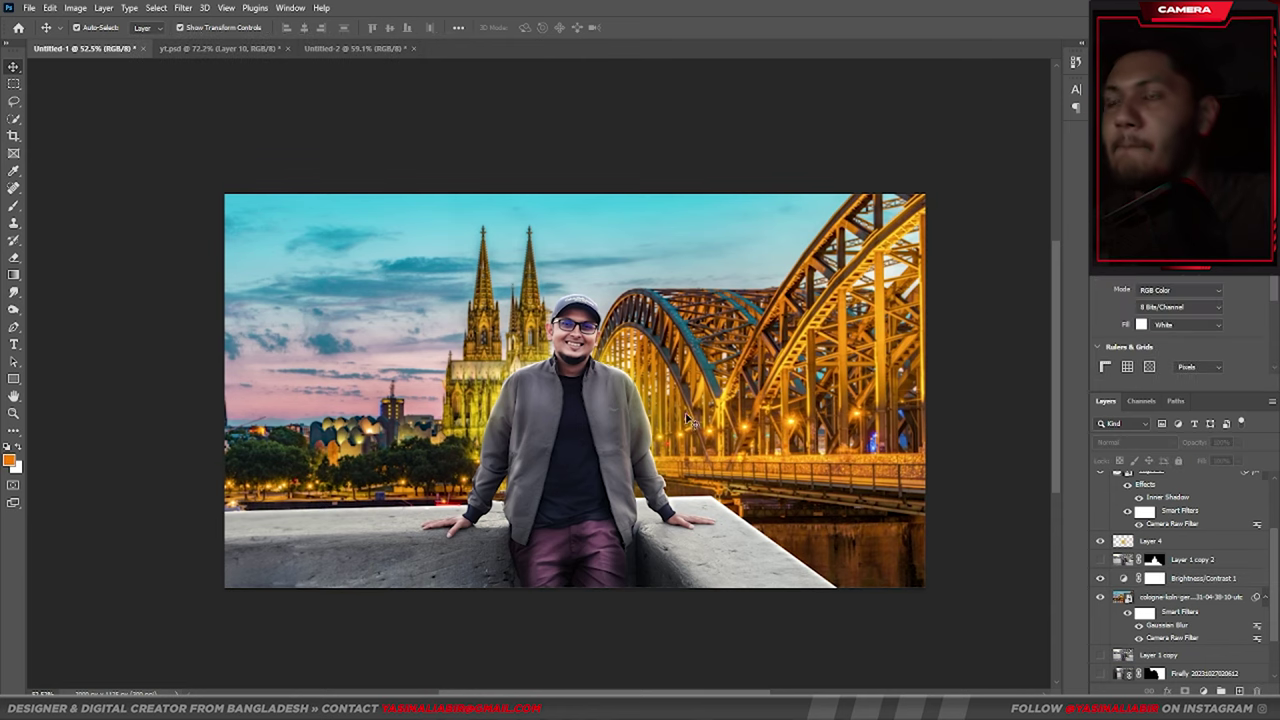
left_click(1165, 518)
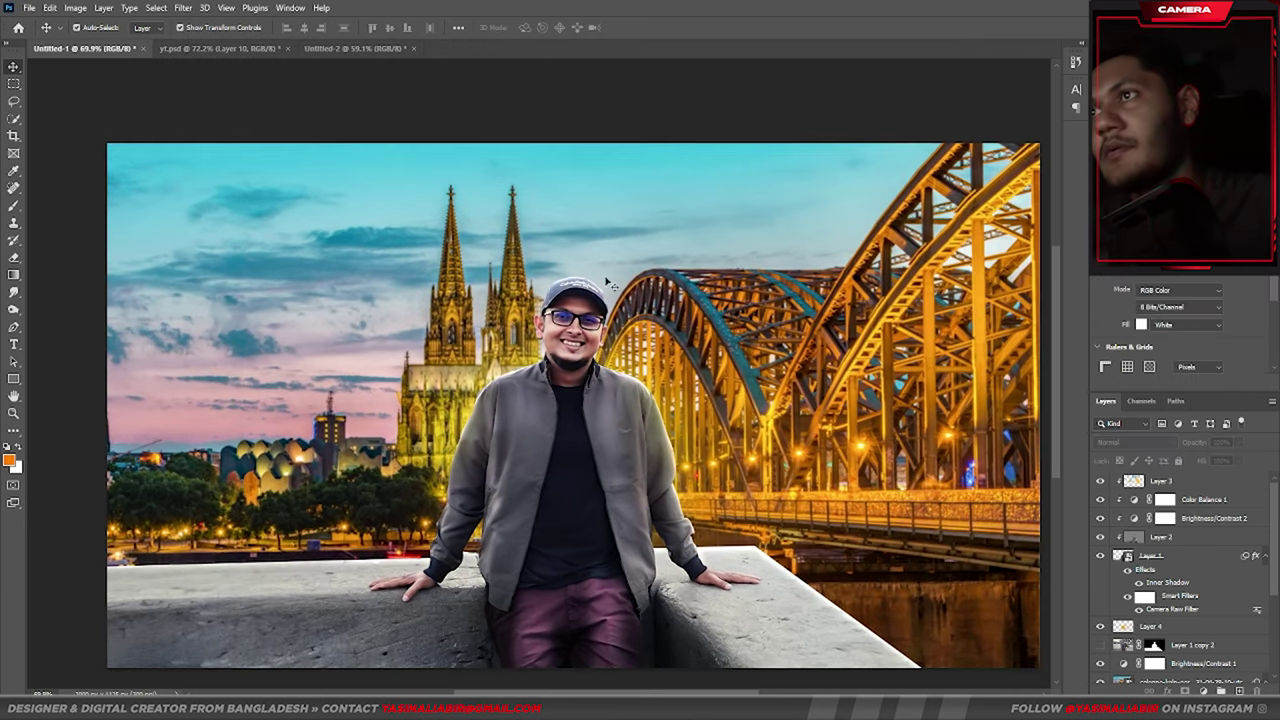
scroll(606, 283, "down", 2)
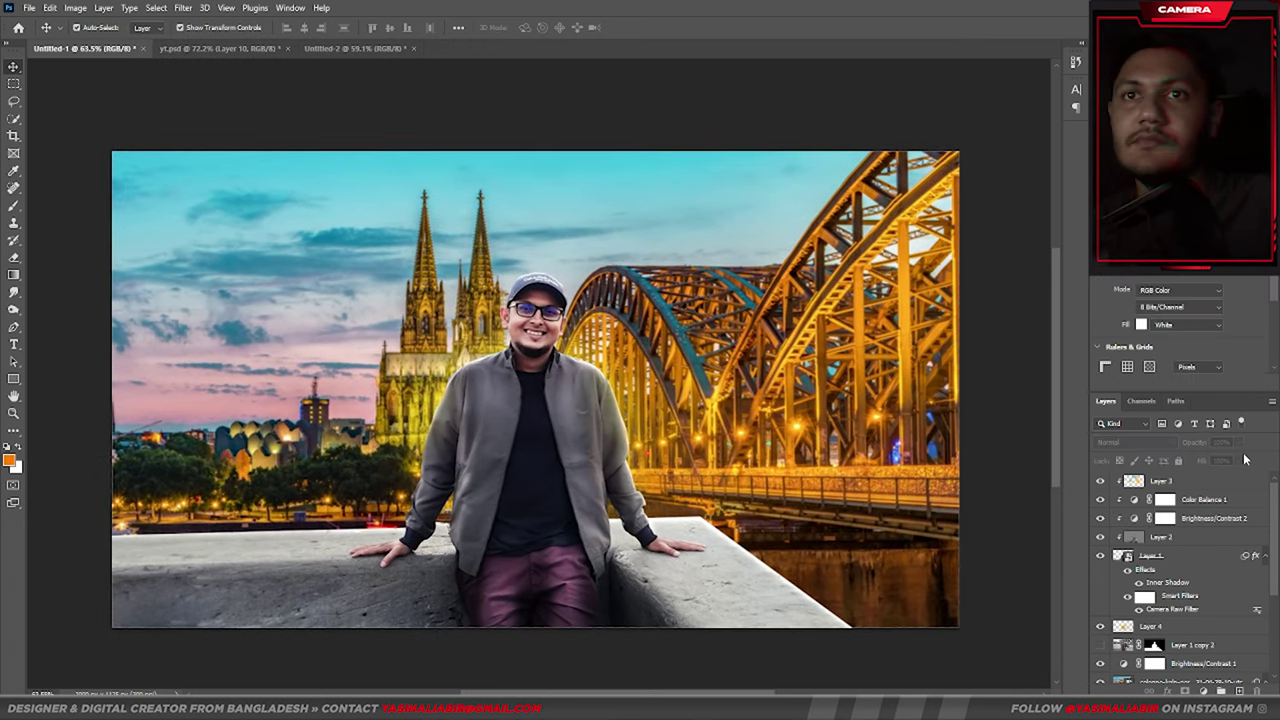
left_click(1165, 518)
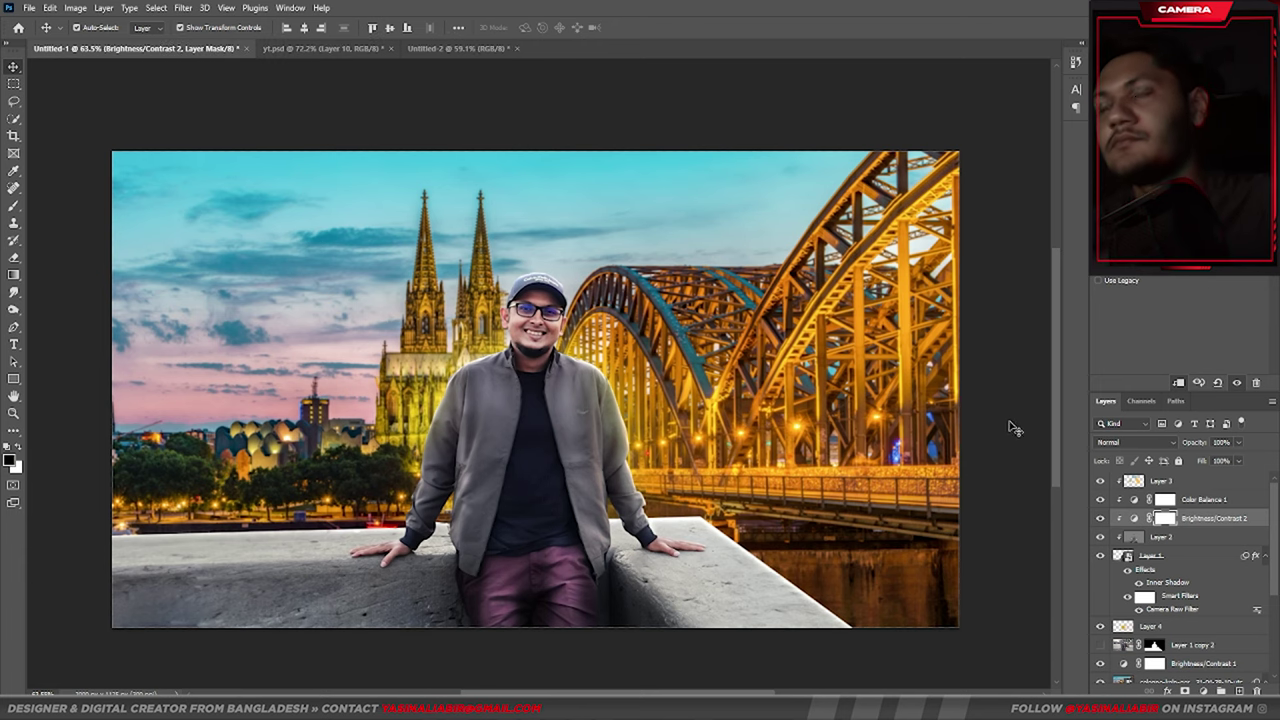
scroll(1010, 428, "down", 4)
left_click(1150, 681)
scroll(1273, 530, "down", 1)
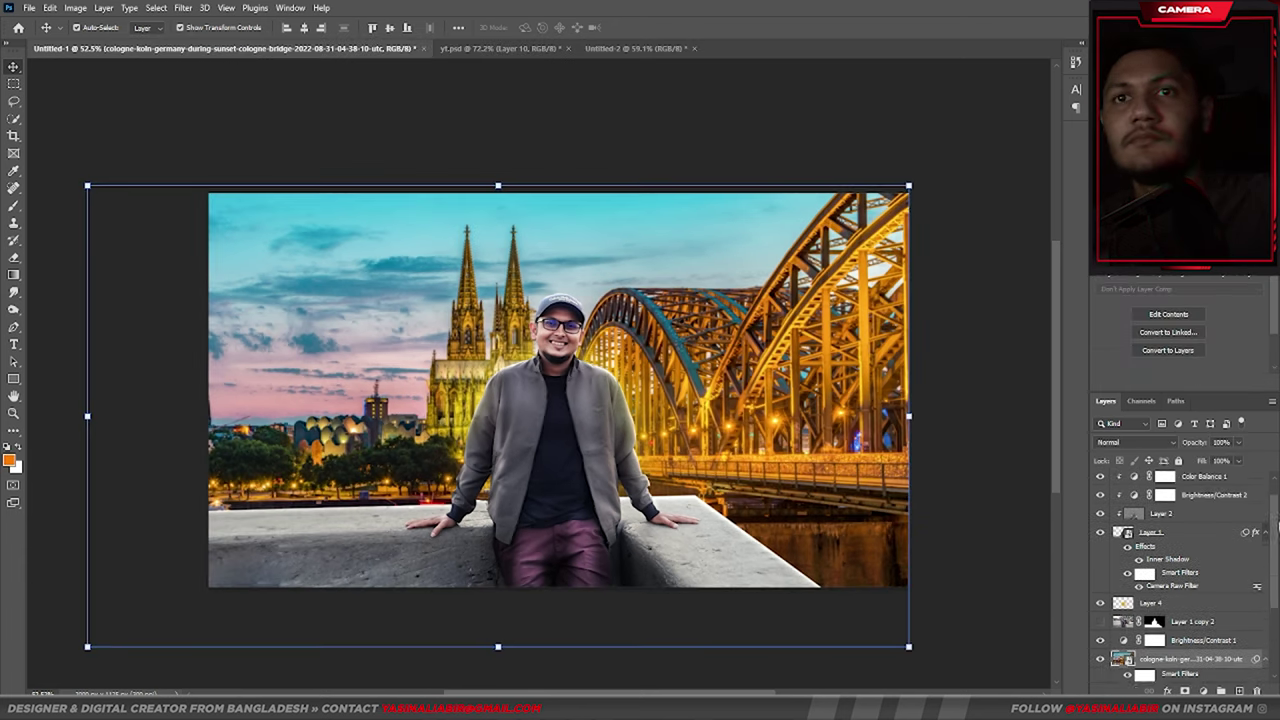
key("ctrl+shift+alt+n")
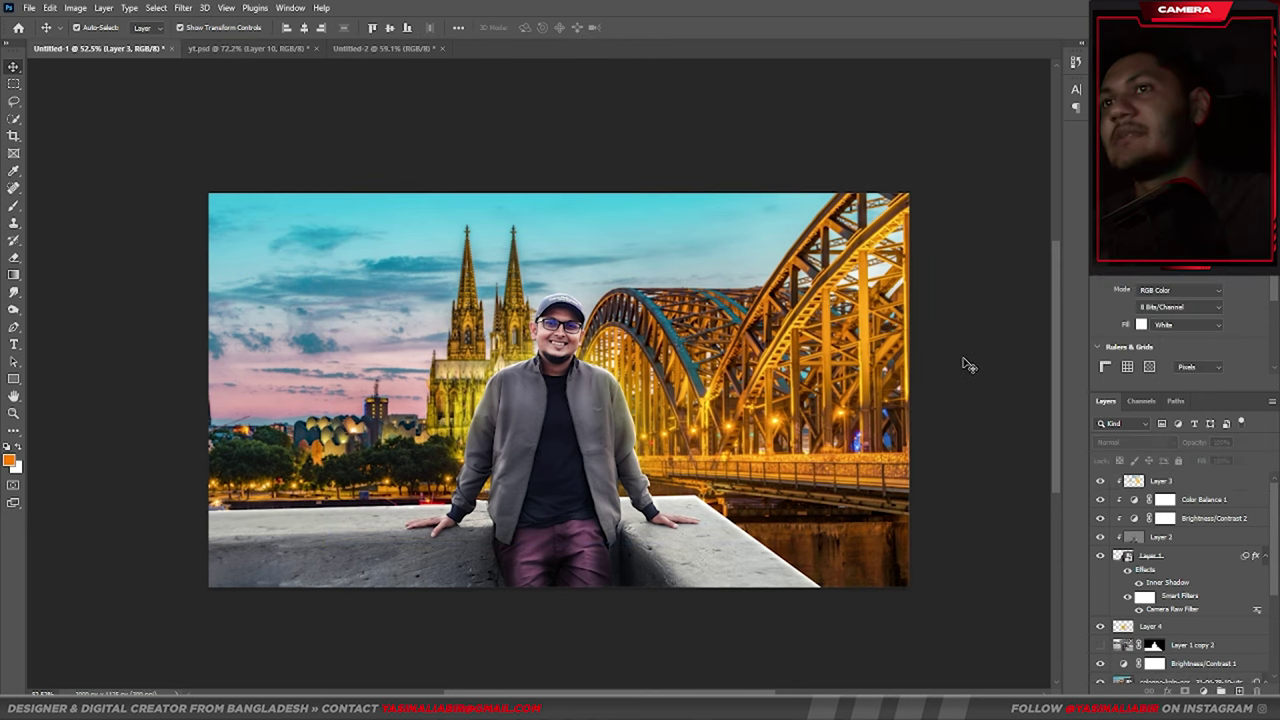
scroll(963, 365, "down", 3)
scroll(963, 365, "up", 2)
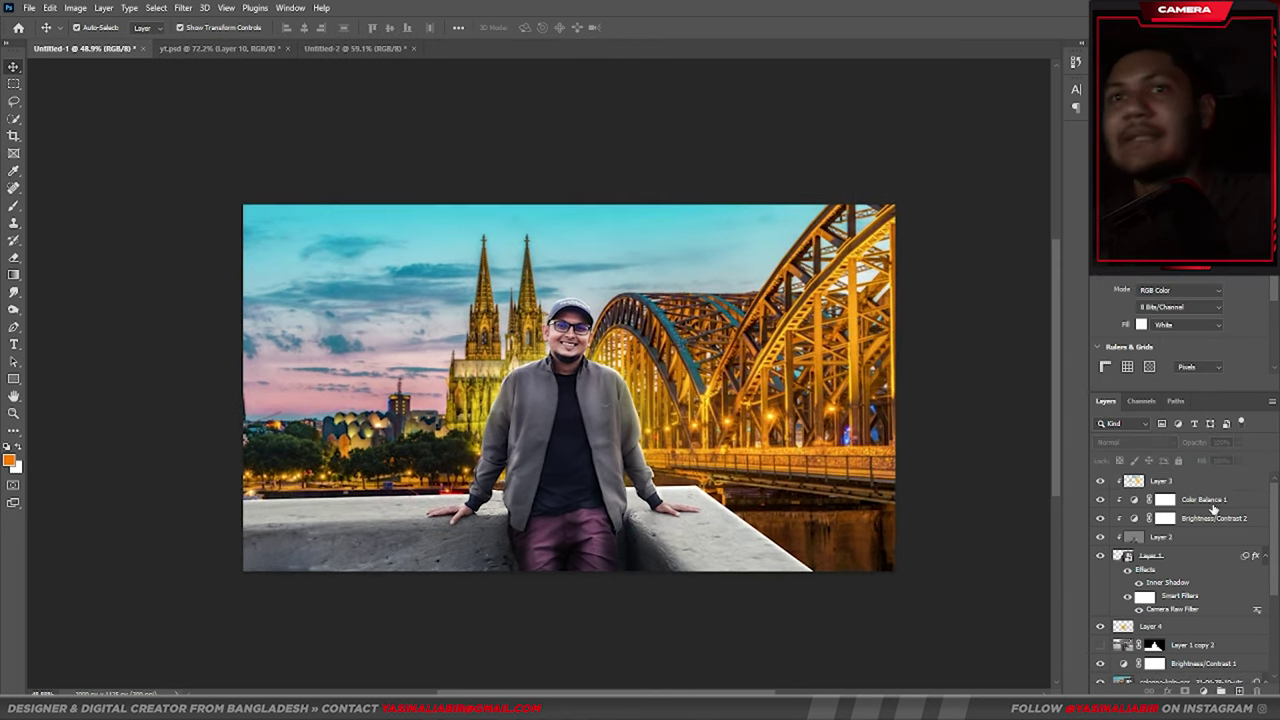
left_click(1101, 556)
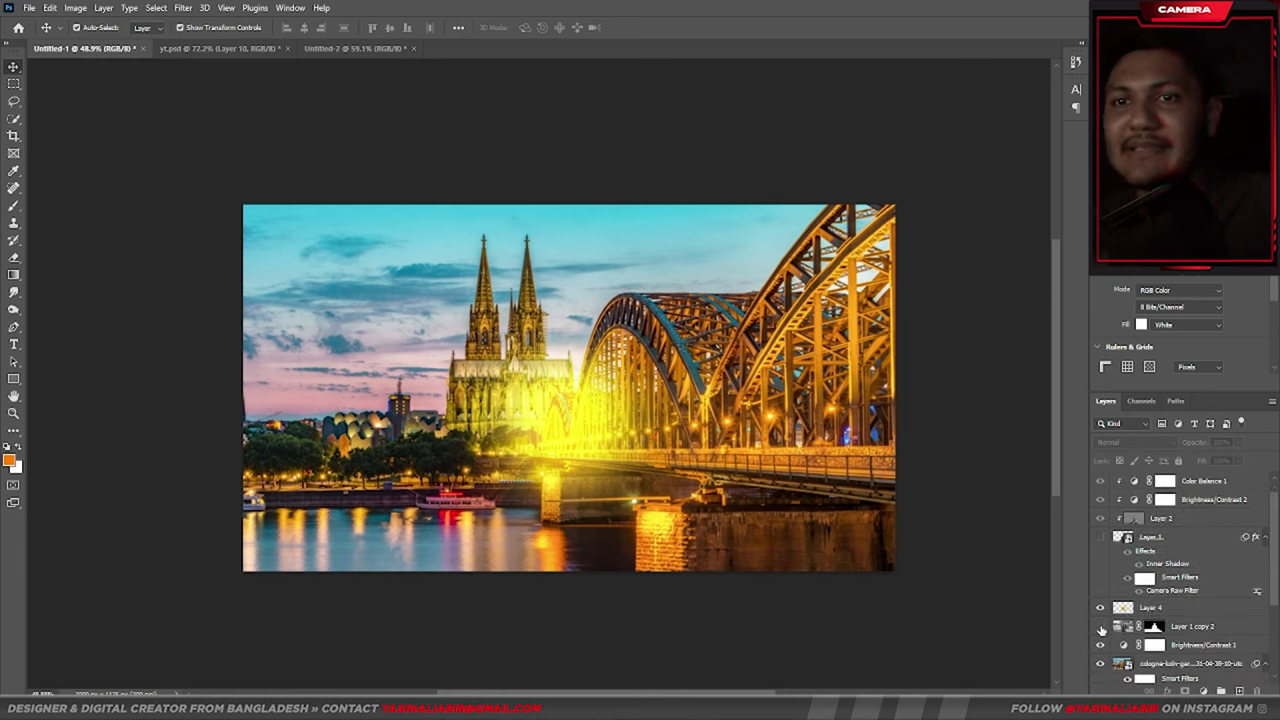
left_click(1100, 644)
scroll(1102, 600, "down", 2)
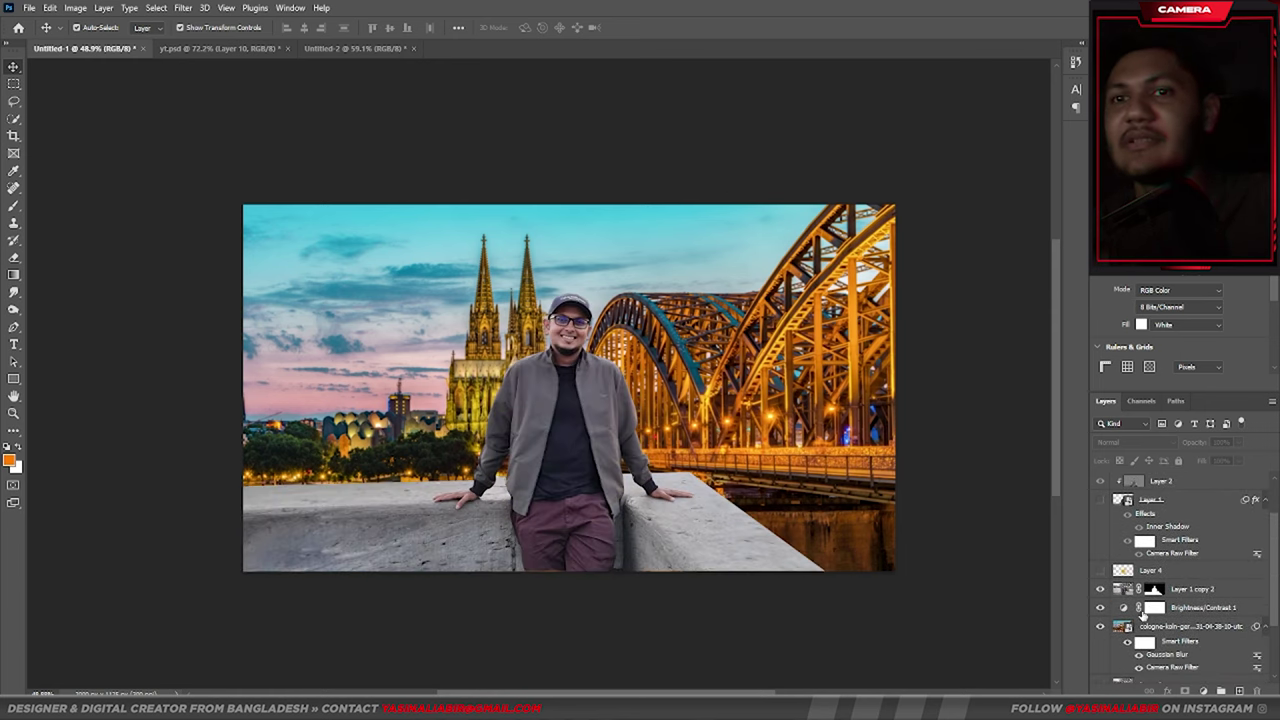
left_click(1101, 590)
left_click(1138, 655)
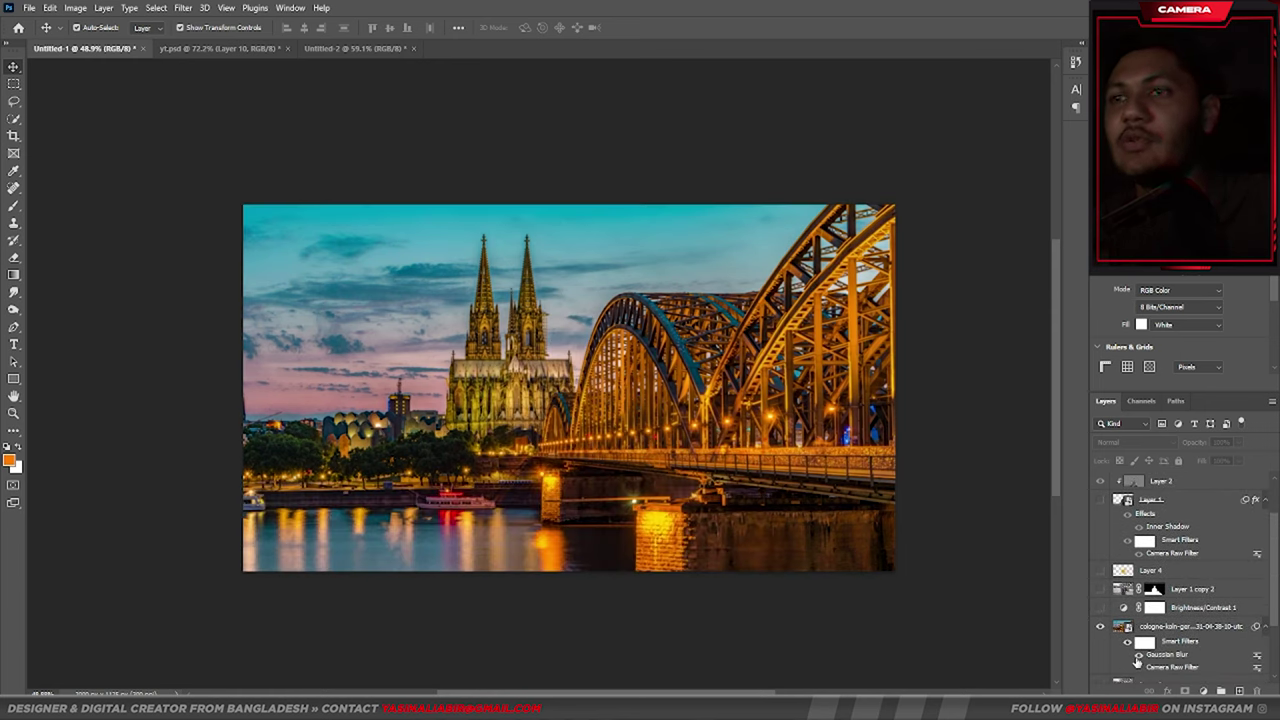
left_click(1100, 590)
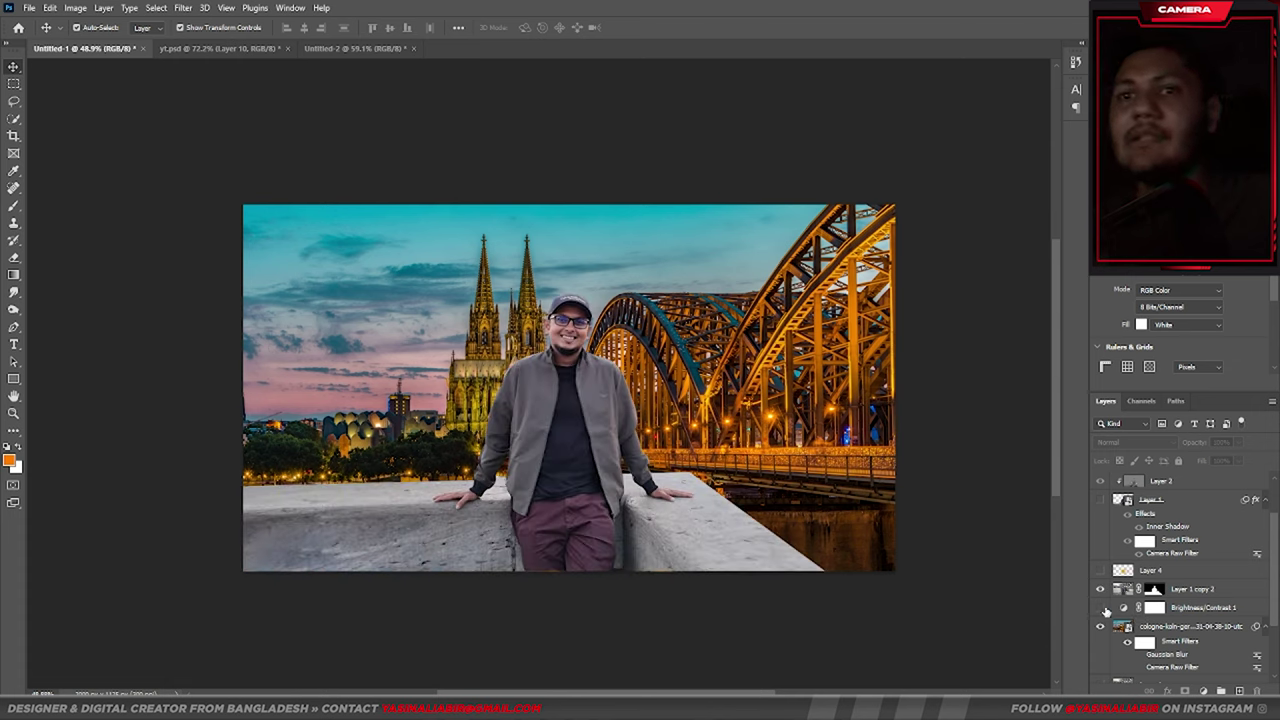
left_click(1101, 608)
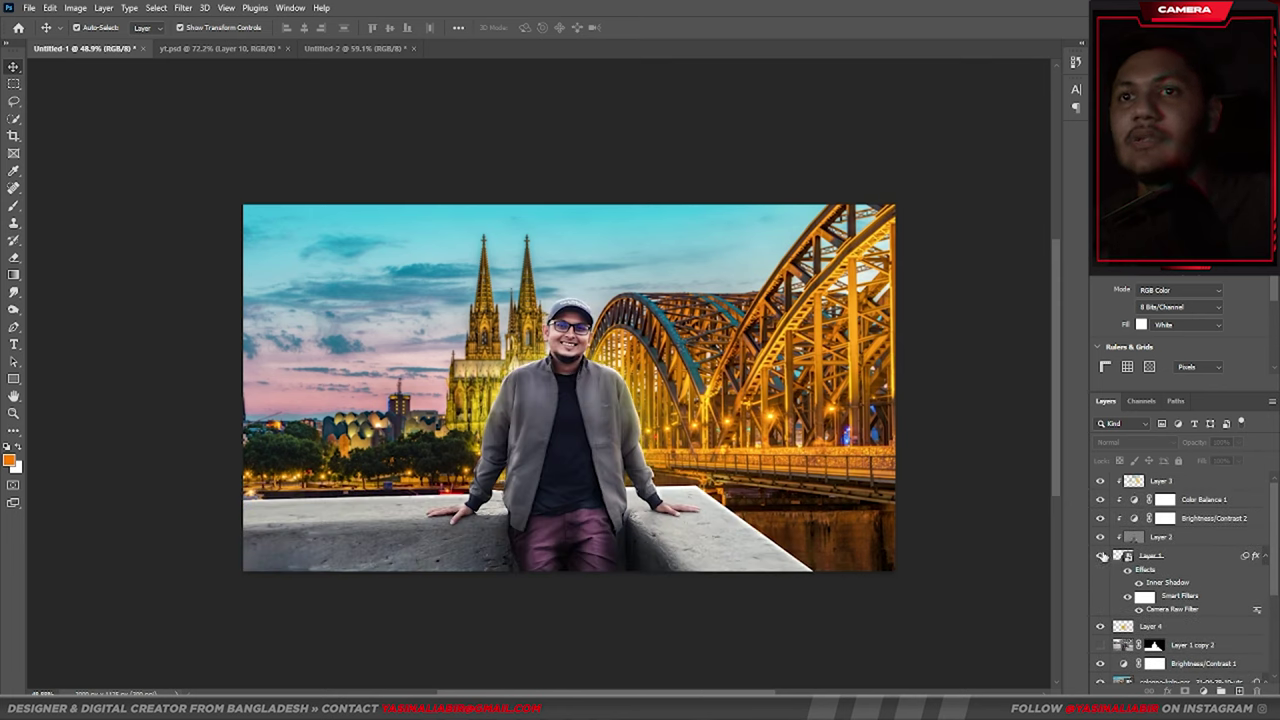
left_click(1101, 556)
left_click(1100, 645)
left_click(1101, 556)
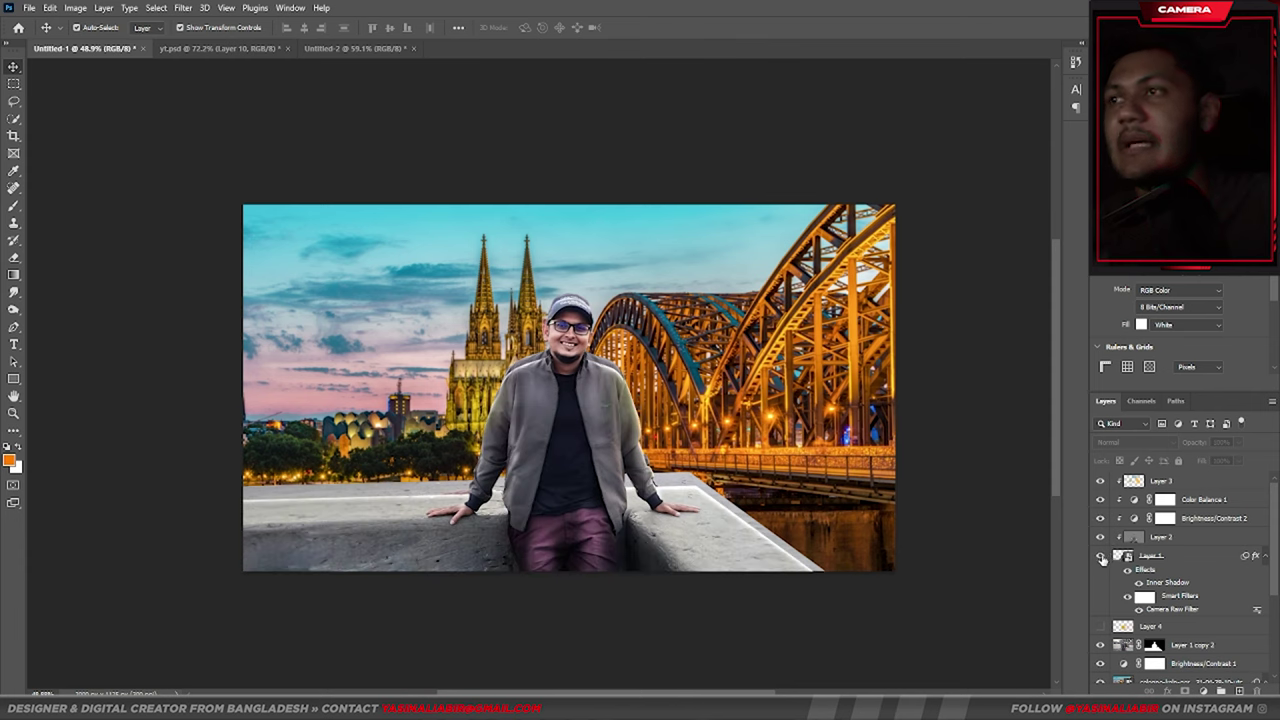
left_click(1101, 556)
left_click(1101, 556)
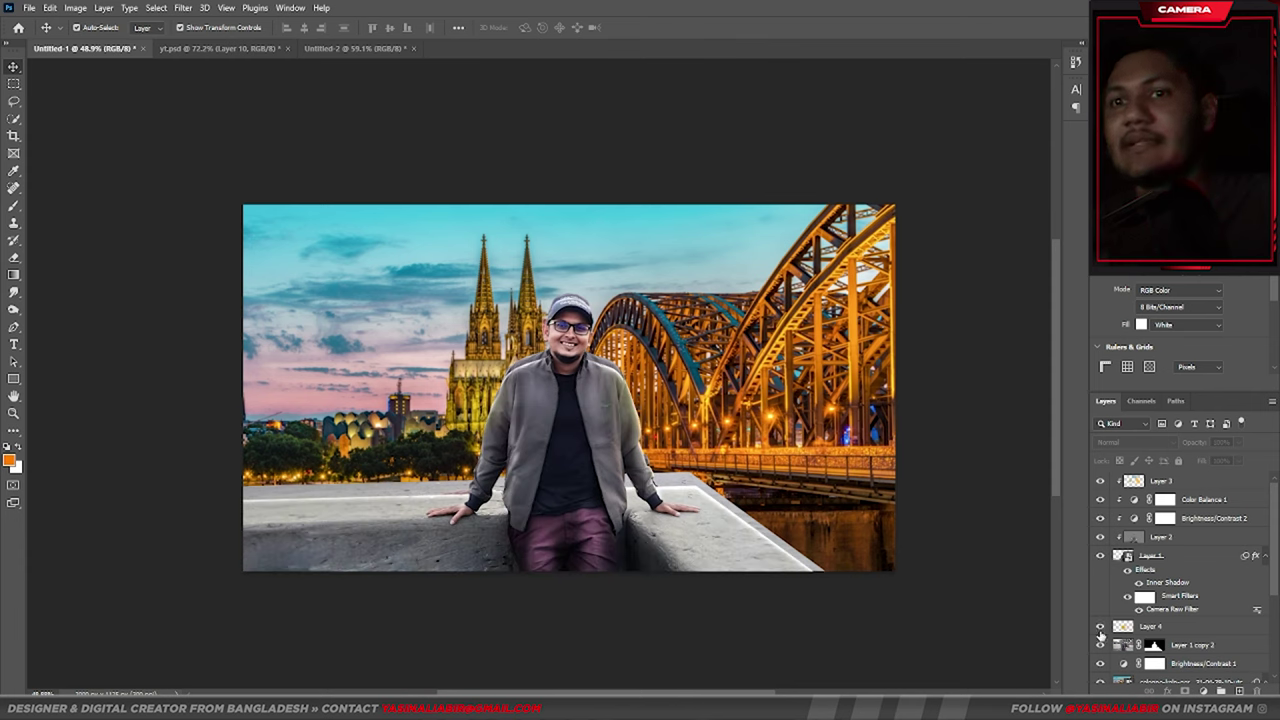
left_click(1100, 628)
left_click(1101, 556)
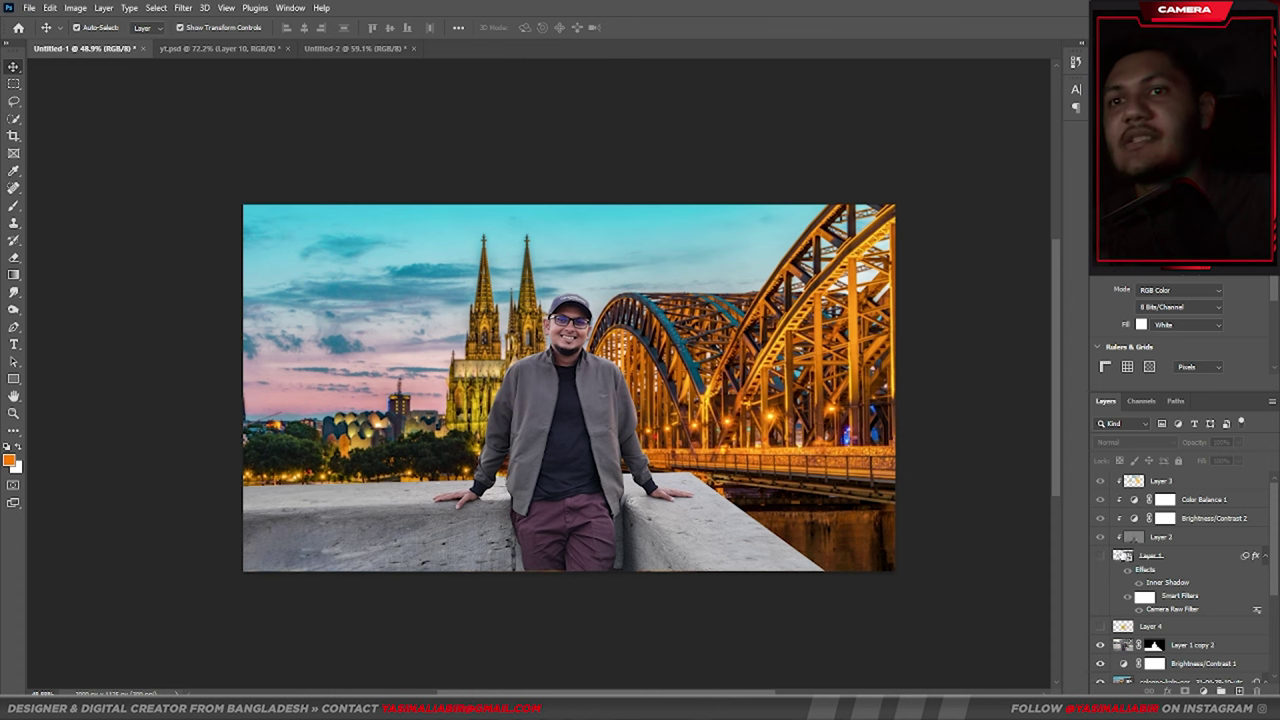
left_click(1101, 556)
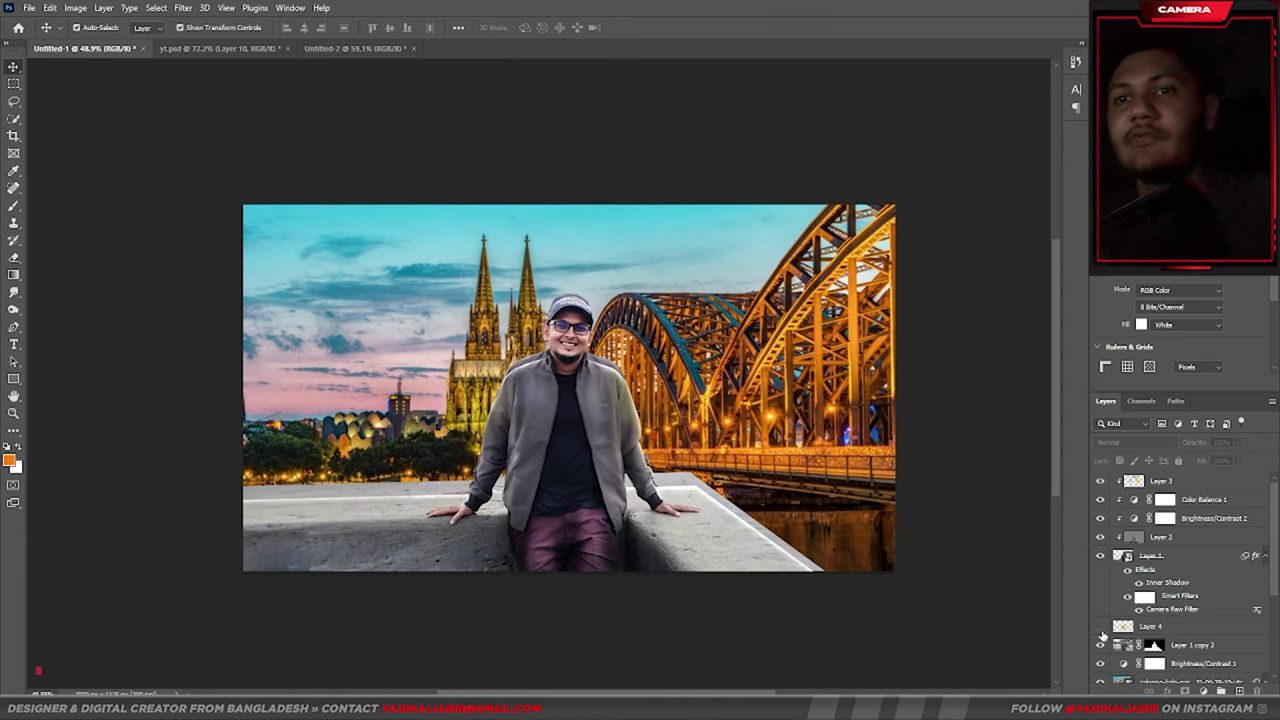
scroll(594, 400, "up", 3)
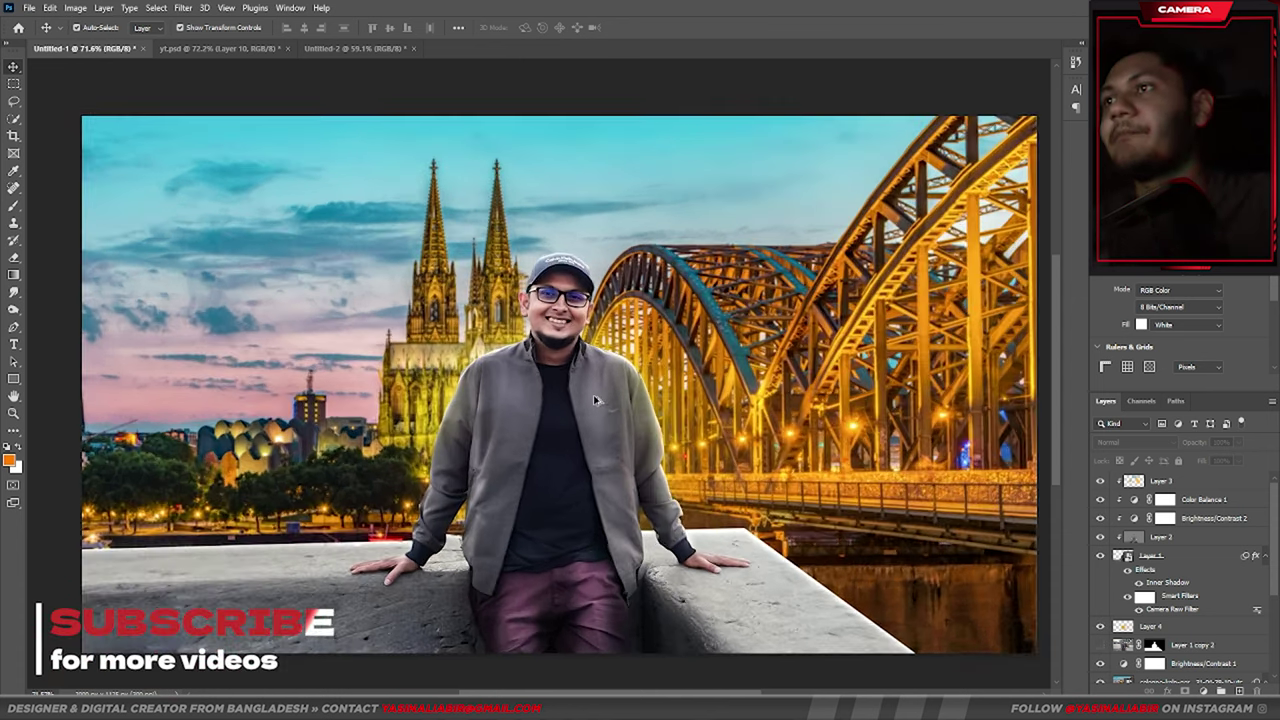
scroll(511, 346, "down", 1)
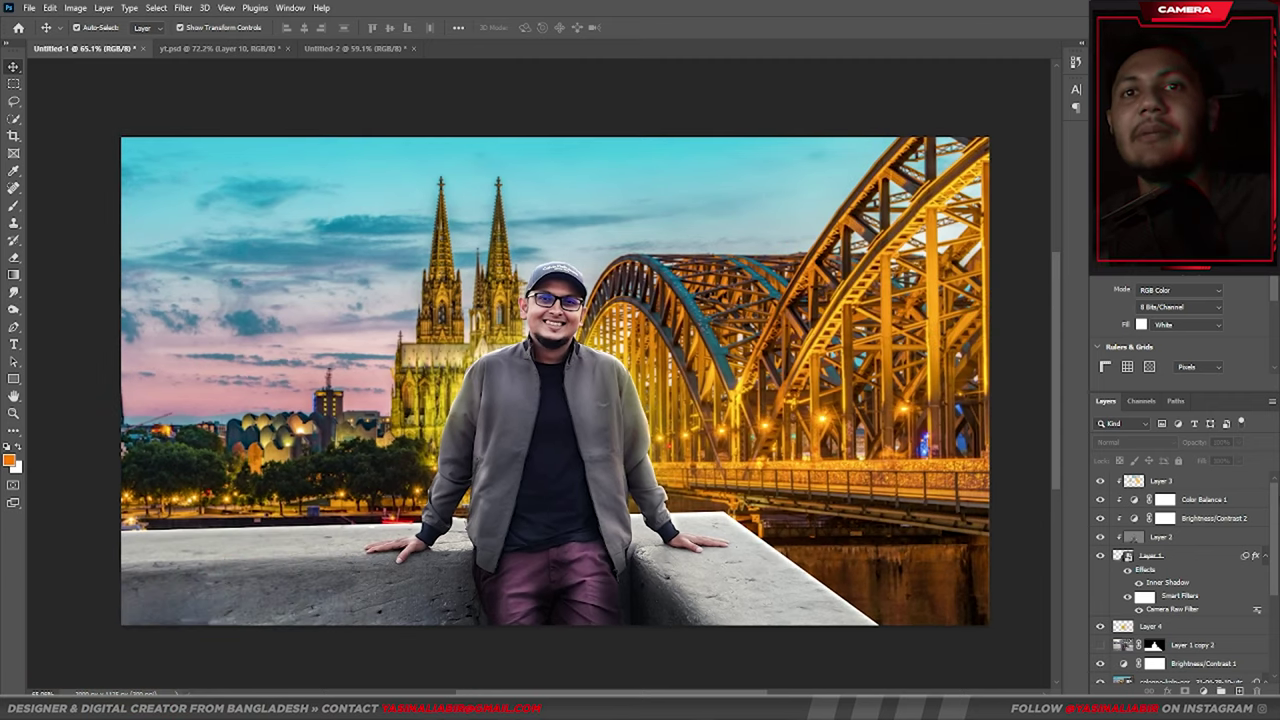
Merge all visible layers into Layer 5 and convert it to a smart object
key("ctrl+shift+alt+e")
right_click(1224, 481)
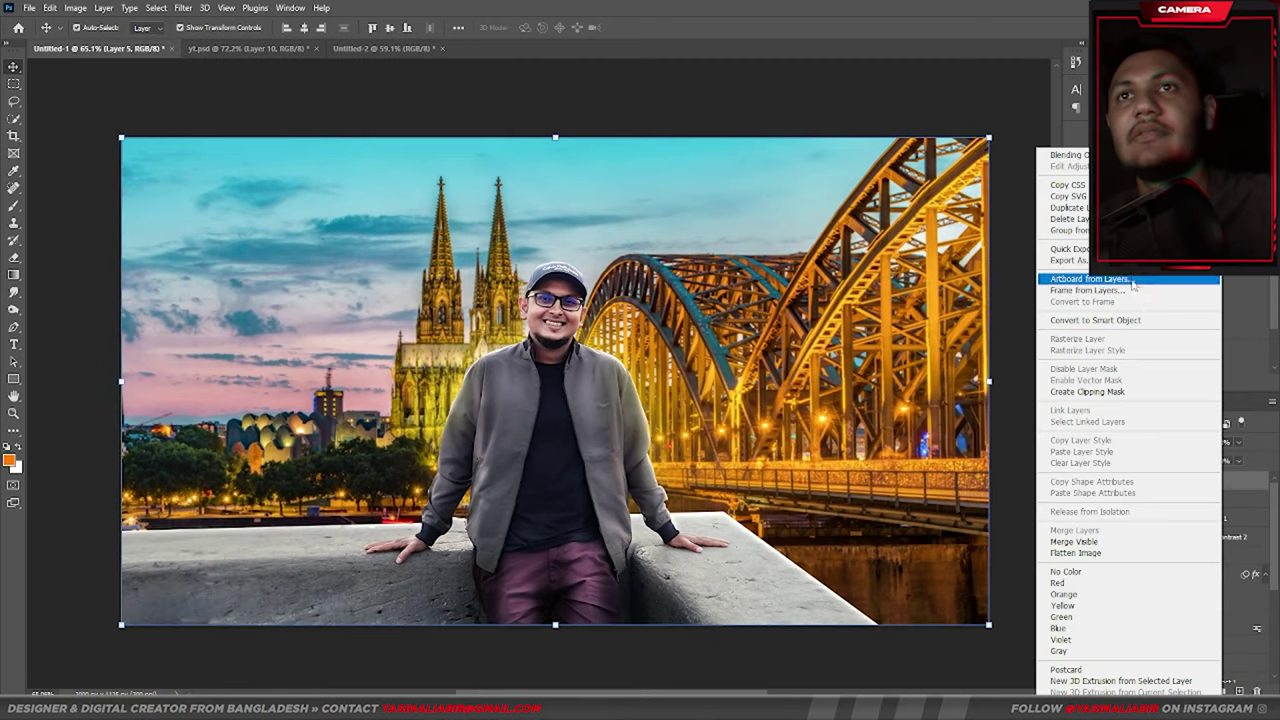
left_click(1125, 320)
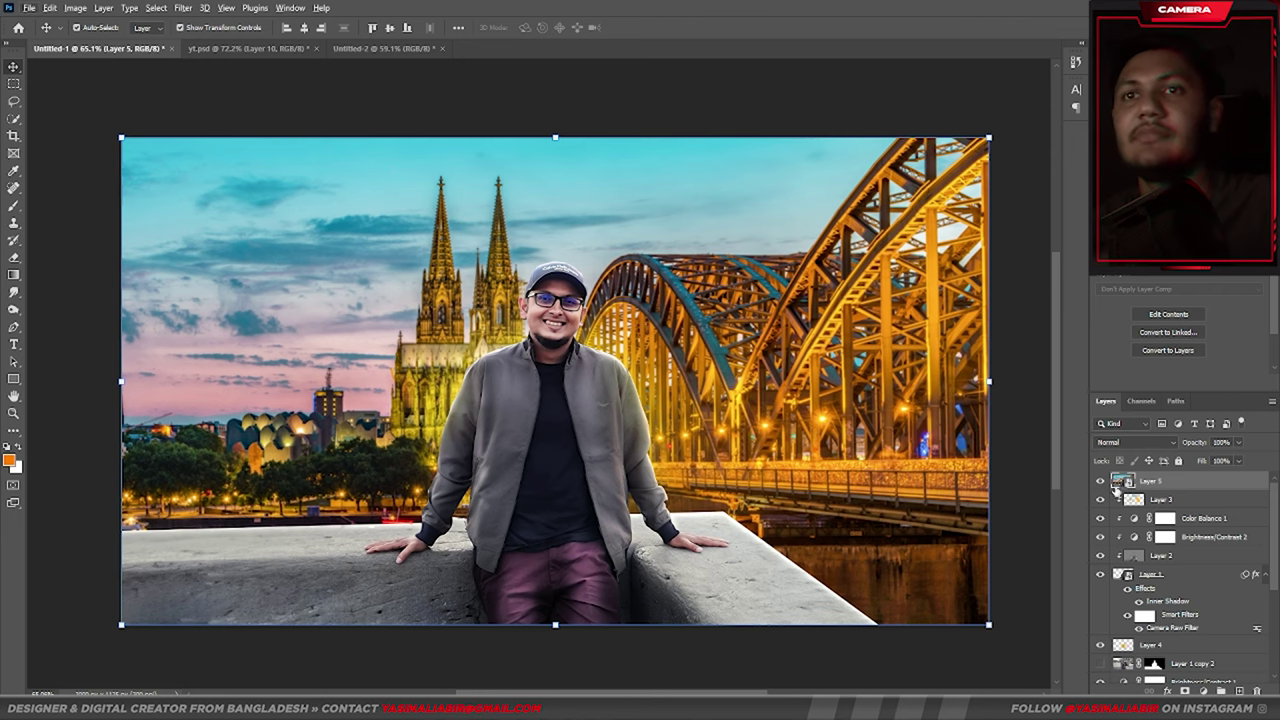
Apply a Camera Raw filter raising contrast, shadows and vibrance, plus colour grading
left_click(186, 8)
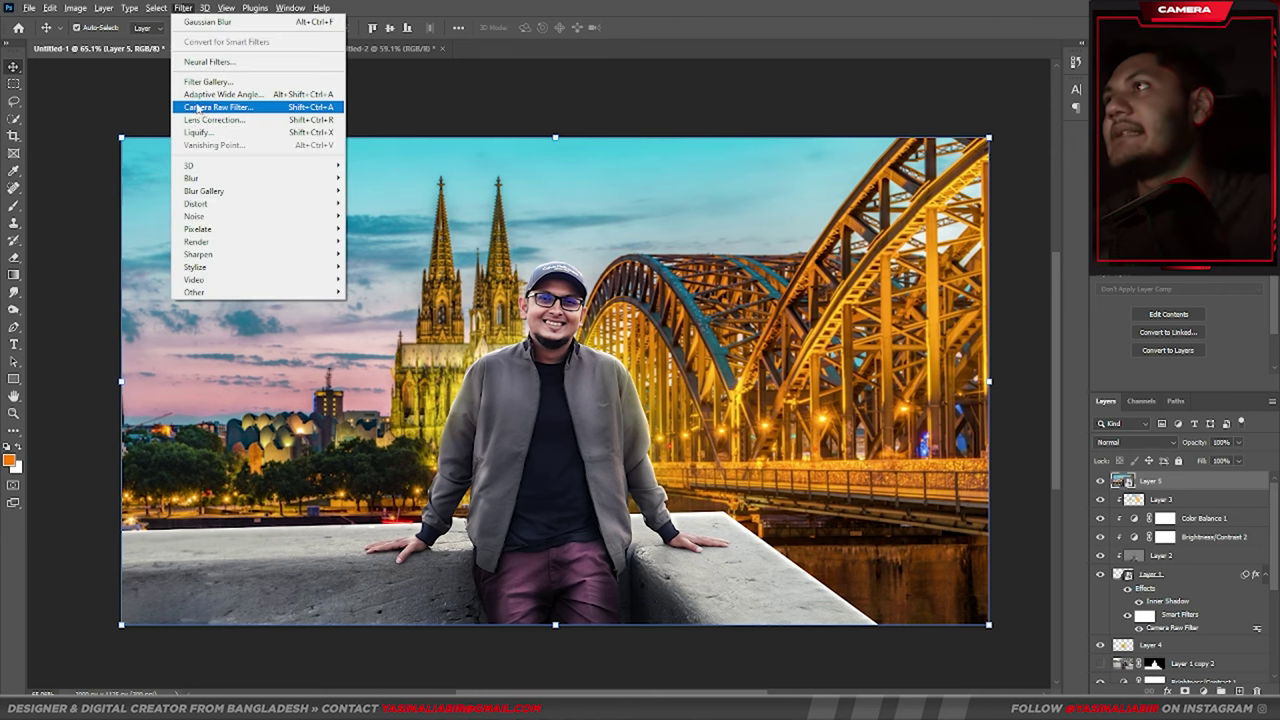
left_click(202, 106)
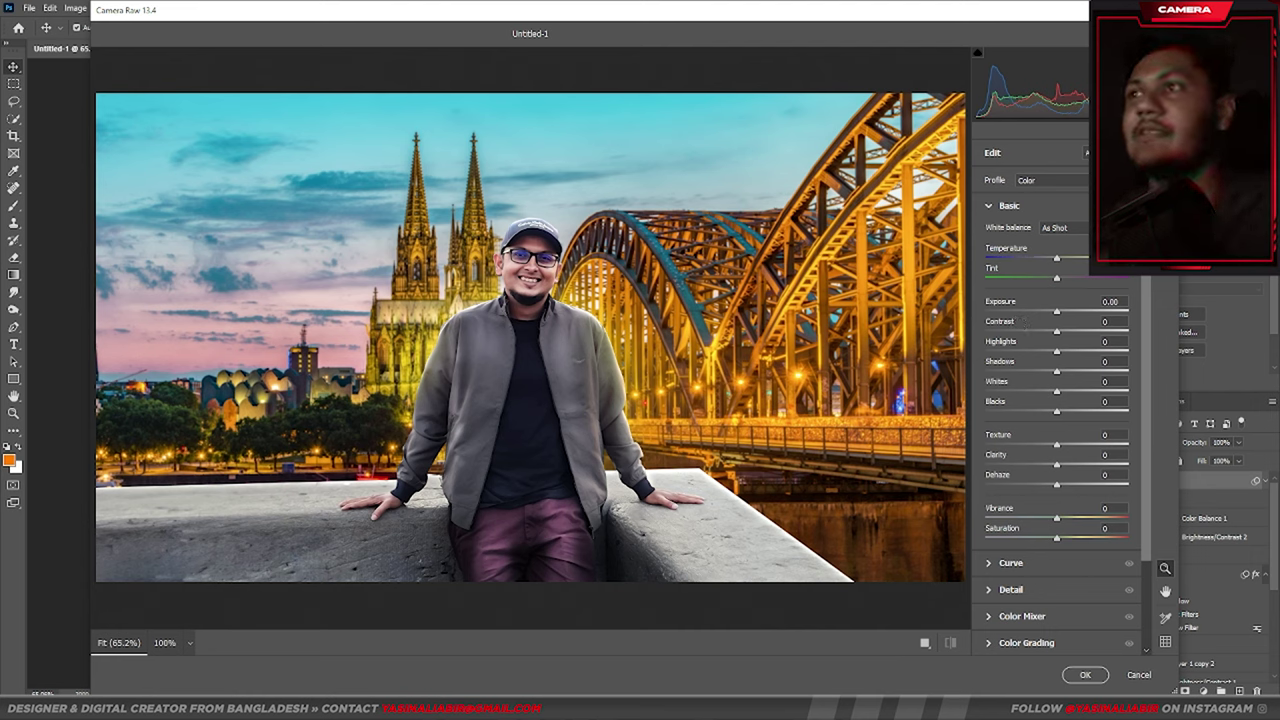
left_click(988, 205)
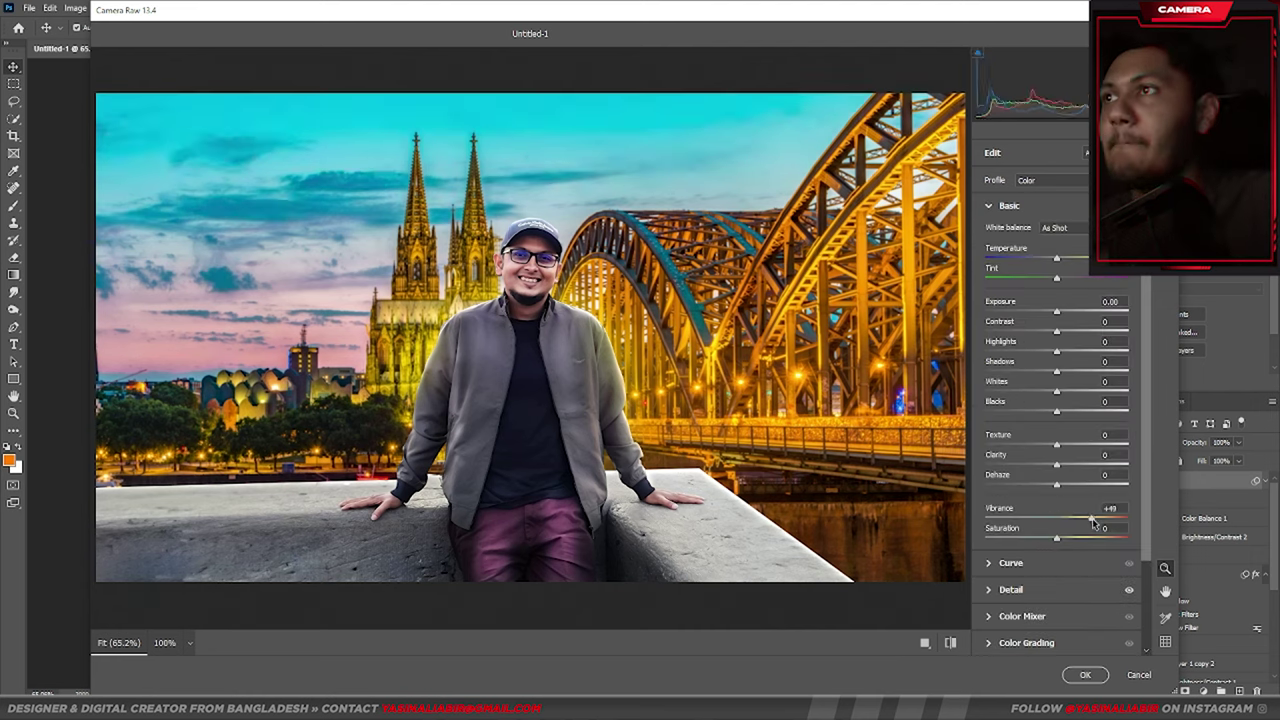
left_click_drag(1056, 331, 1060, 333)
left_click(988, 205)
left_click(988, 312)
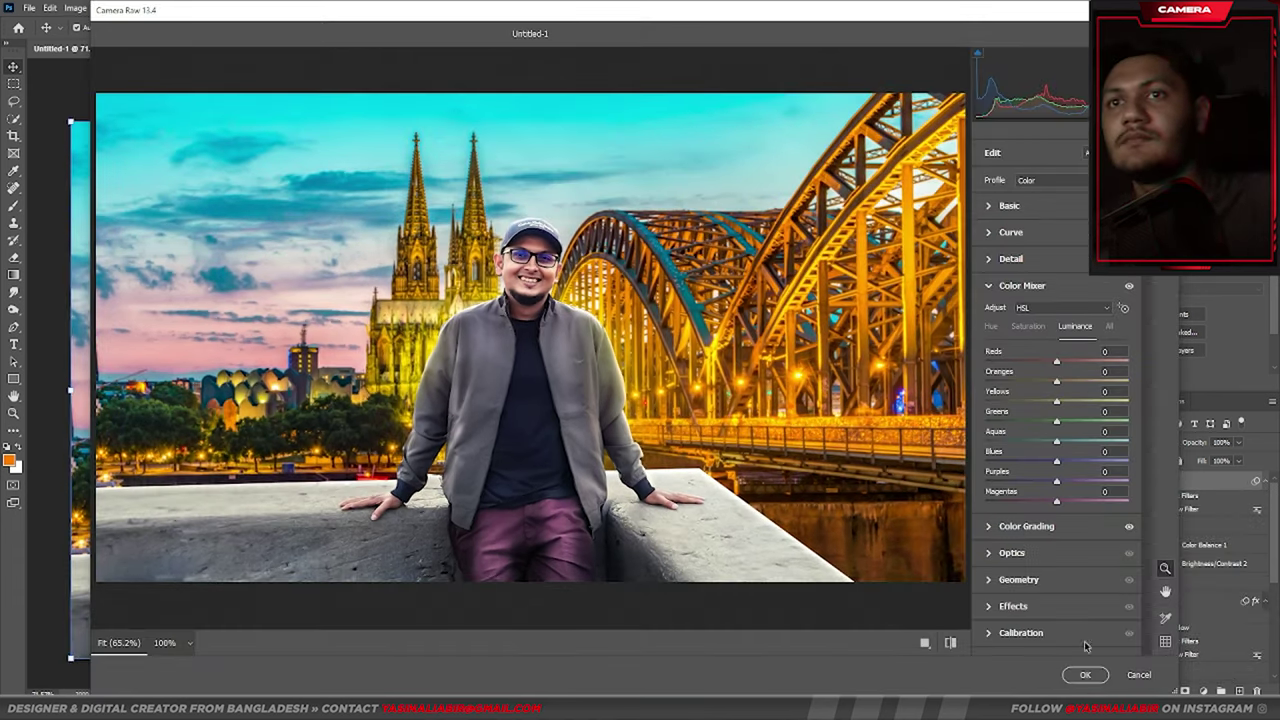
left_click(1085, 674)
Fit the graded image in the window and deselect Layer 5
key("ctrl+0")
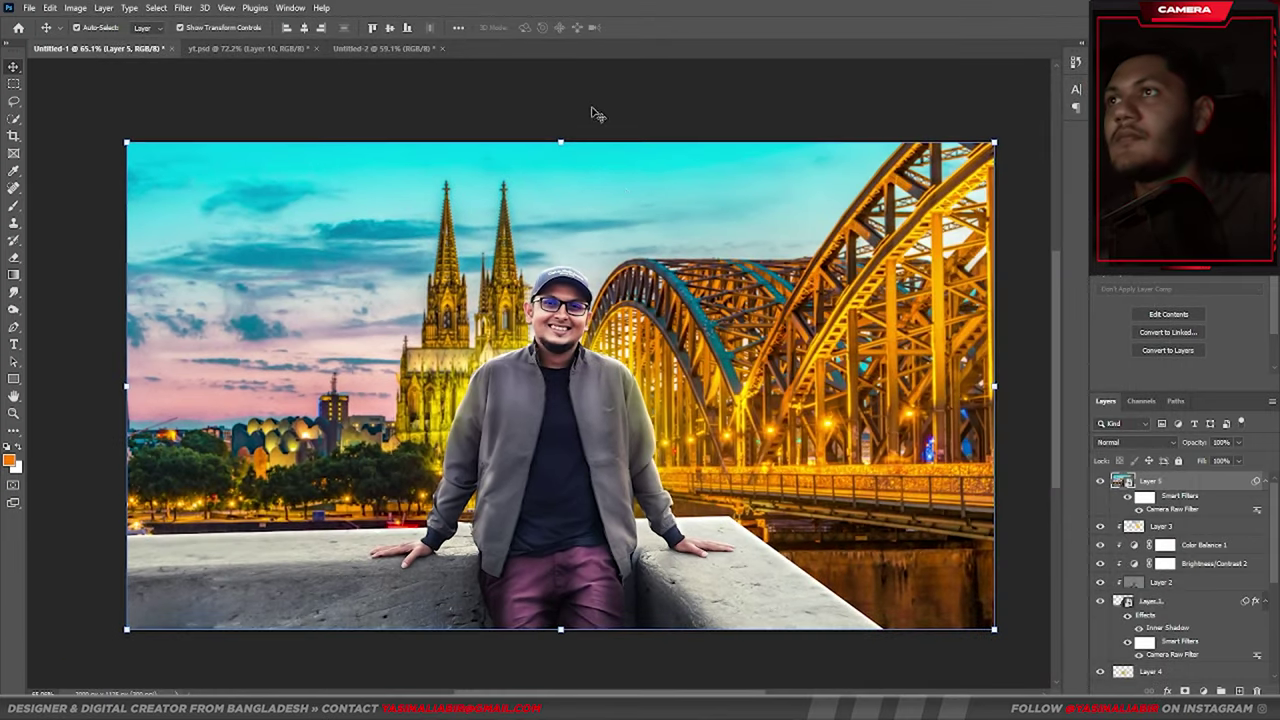
left_click(589, 114)
key("ctrl+0")
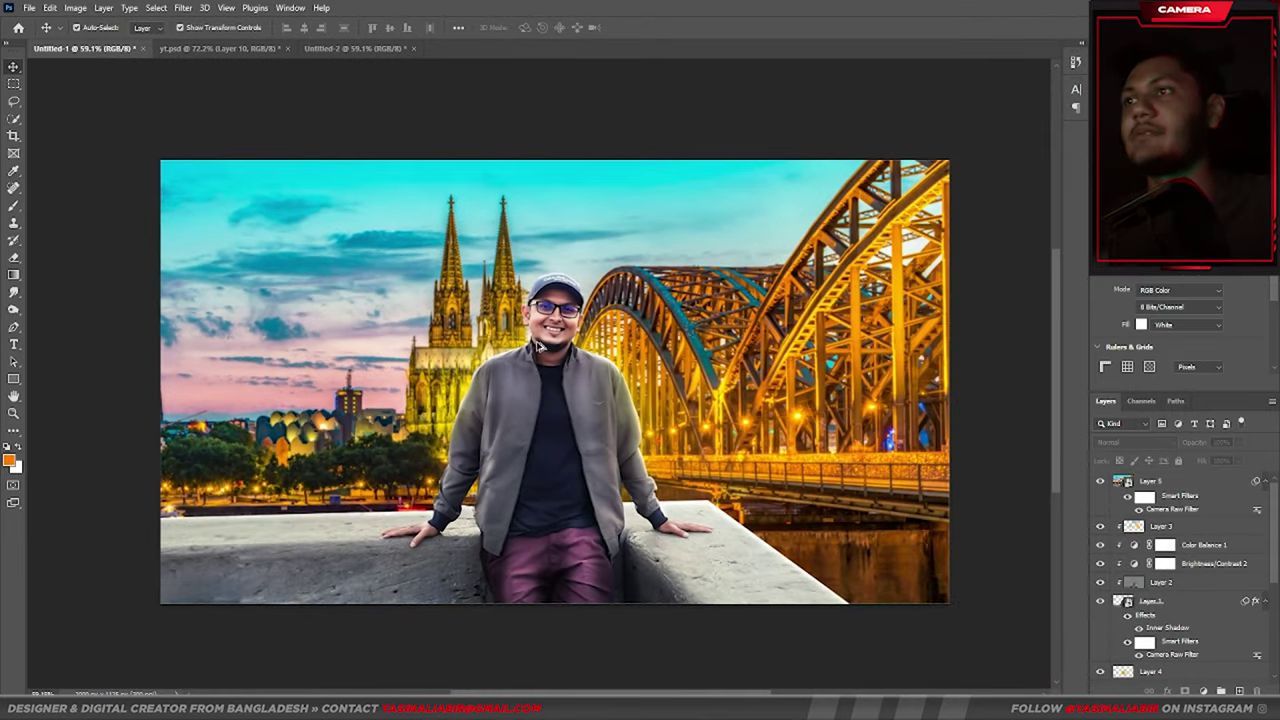